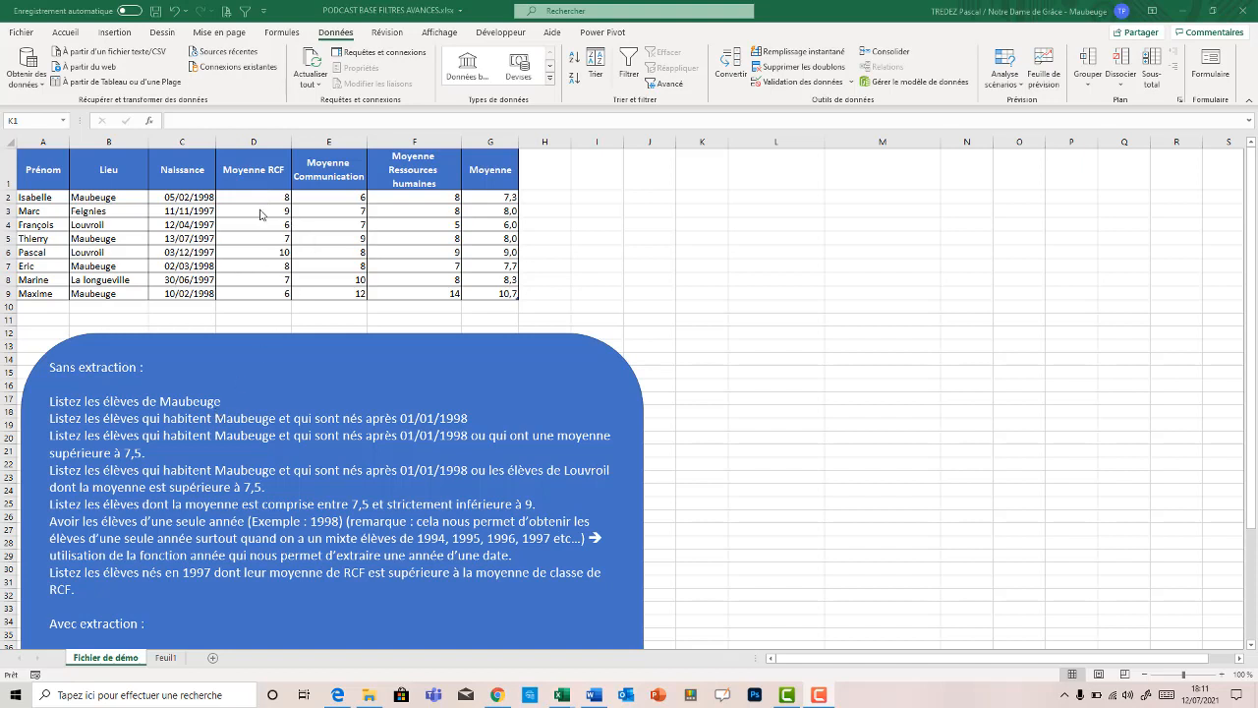
# Step: Turn on filtering for the student table and filter the Lieu column to show only Maubeuge
pyautogui.click(263, 214)
pyautogui.click(261, 211)
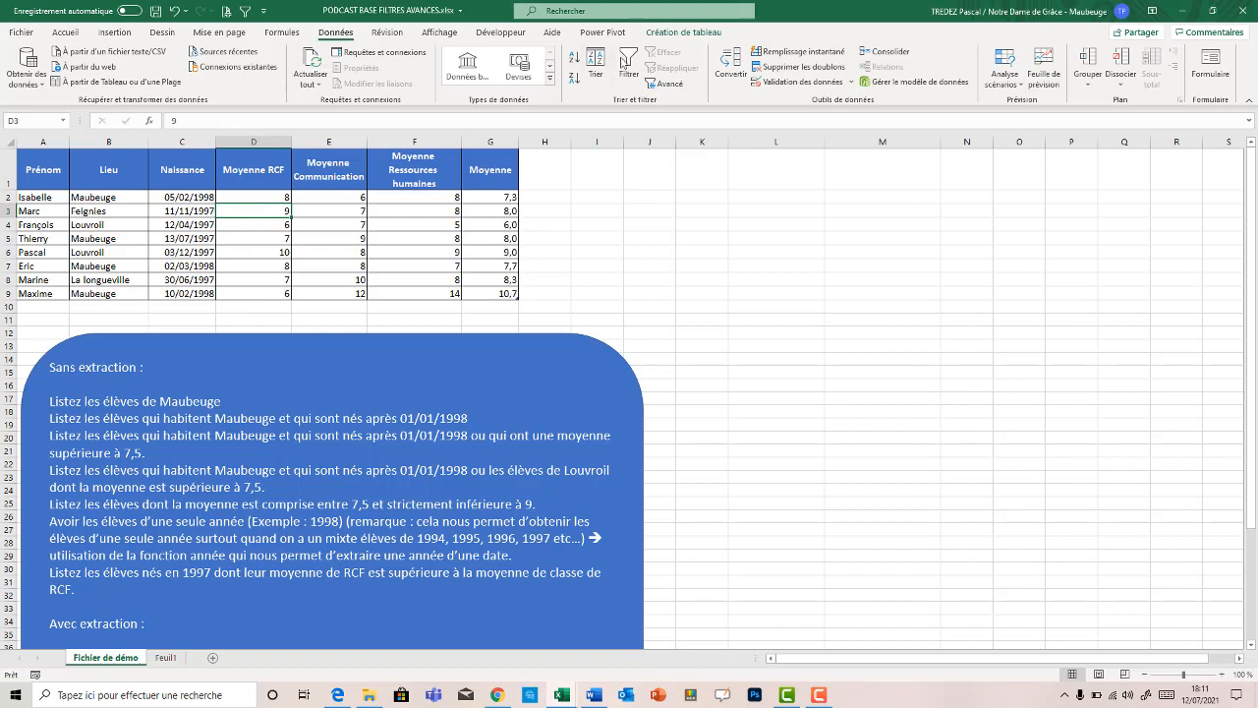
pyautogui.click(628, 67)
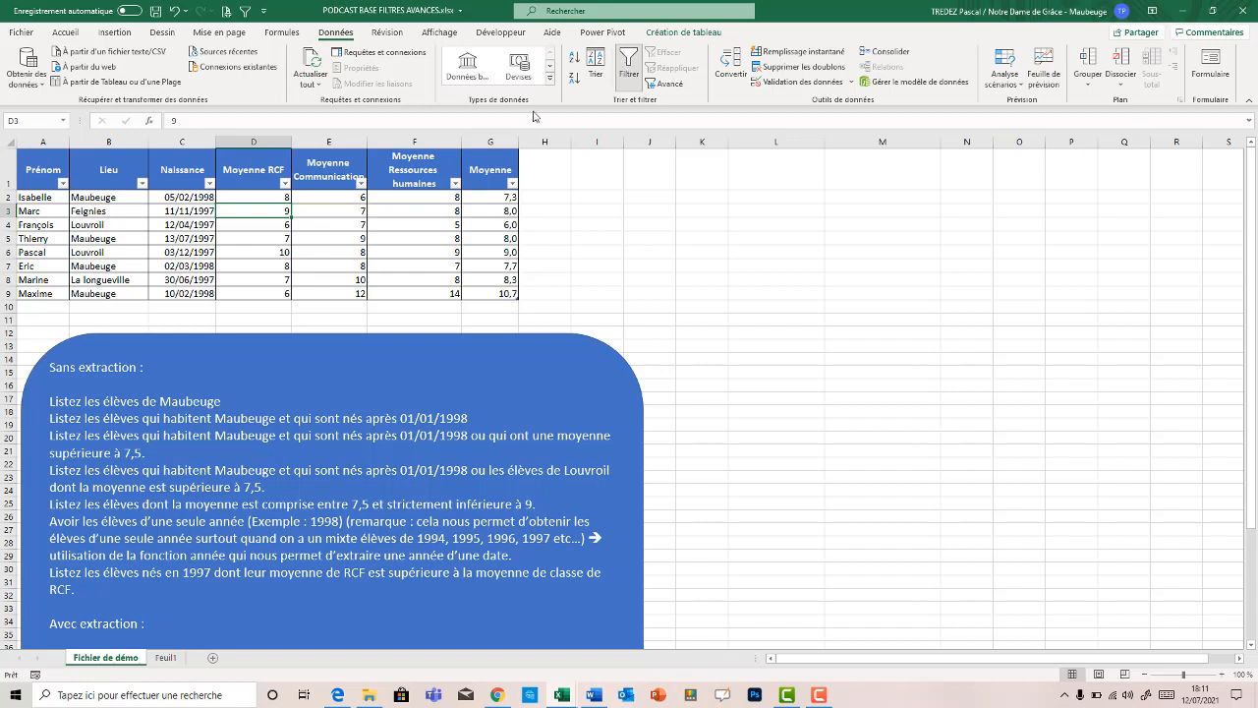
pyautogui.click(142, 184)
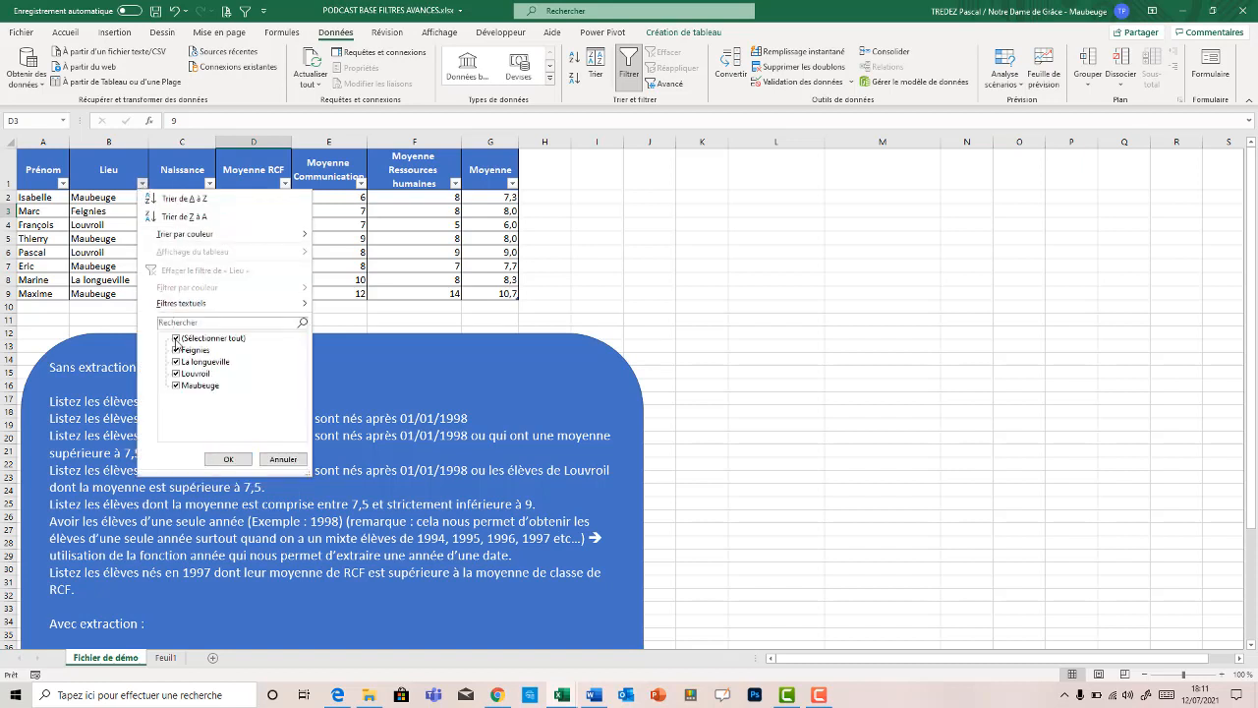
pyautogui.click(176, 340)
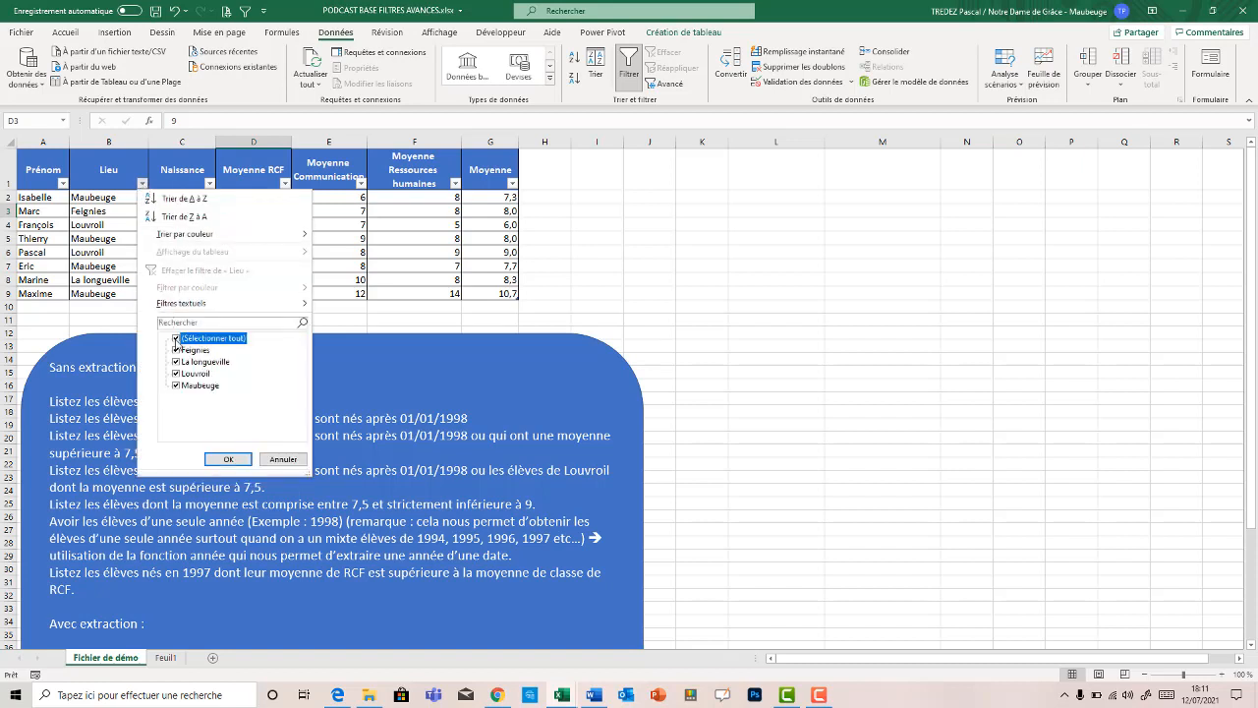
pyautogui.click(176, 386)
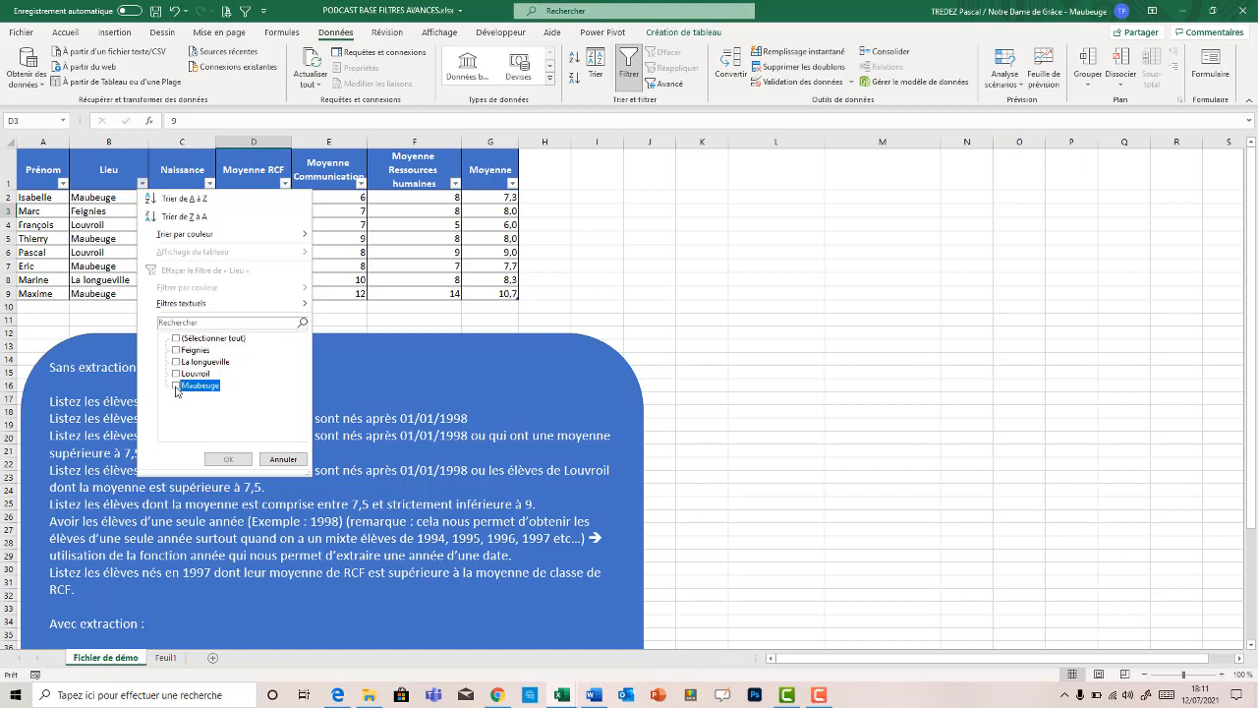
pyautogui.click(213, 461)
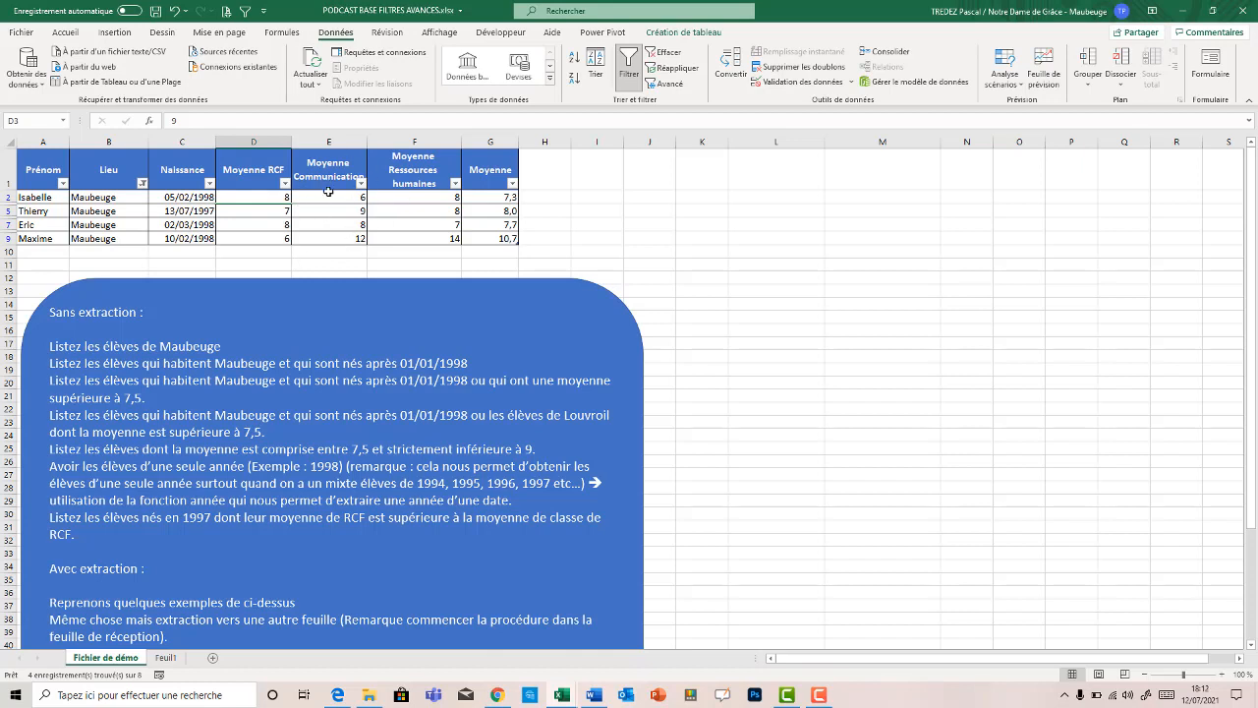
# Step: Clear the Lieu filter and turn off filtering for the student table
pyautogui.click(676, 54)
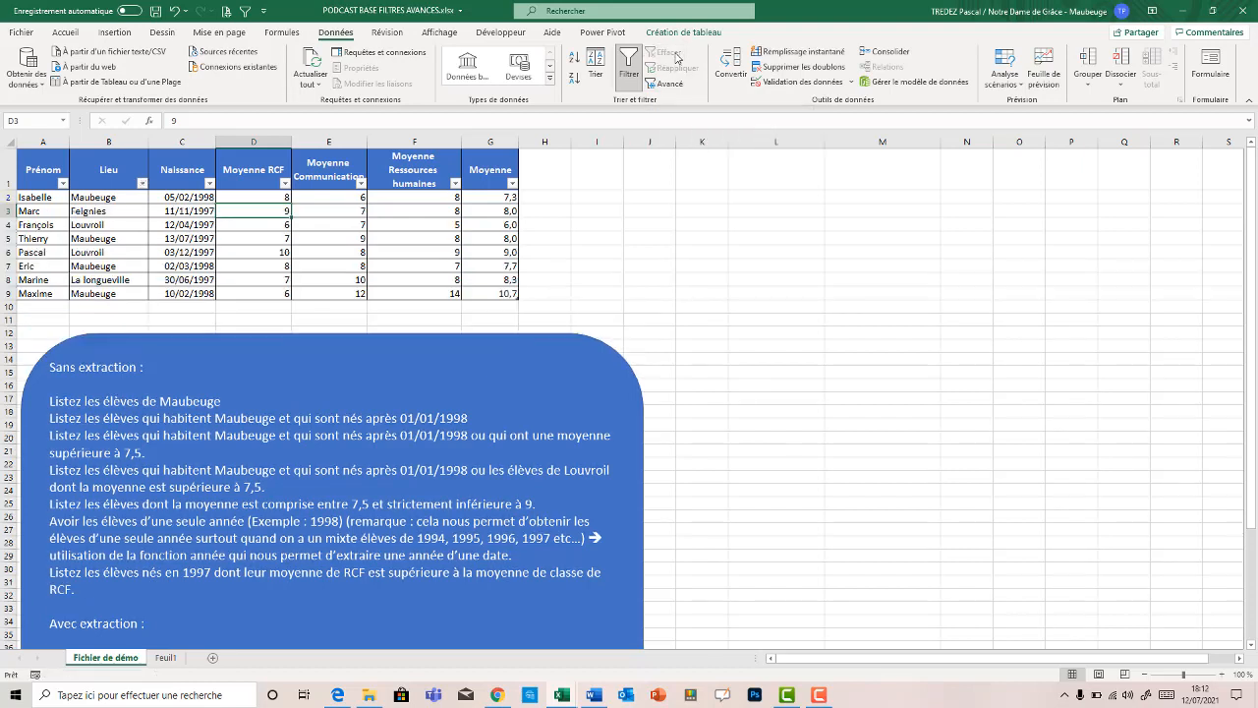
pyautogui.click(631, 74)
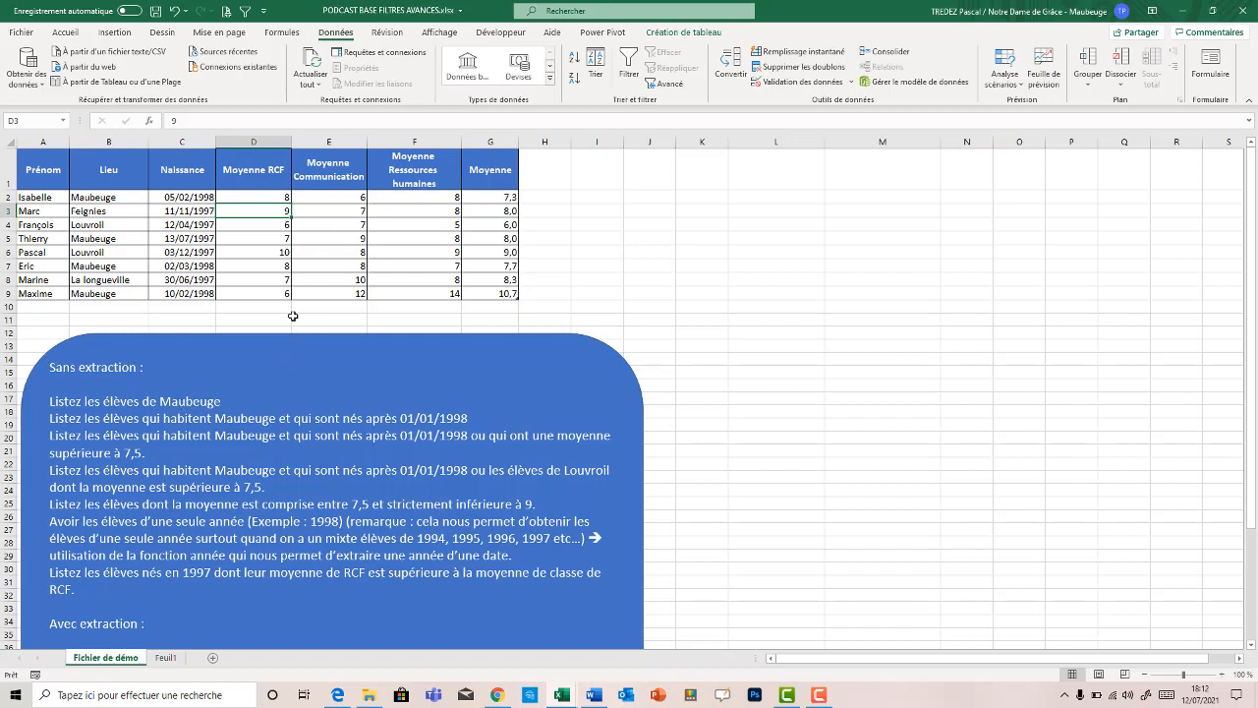
# Step: Build a criteria range by copying the Lieu header to L1 and entering Maubeuge in L2
pyautogui.click(114, 172)
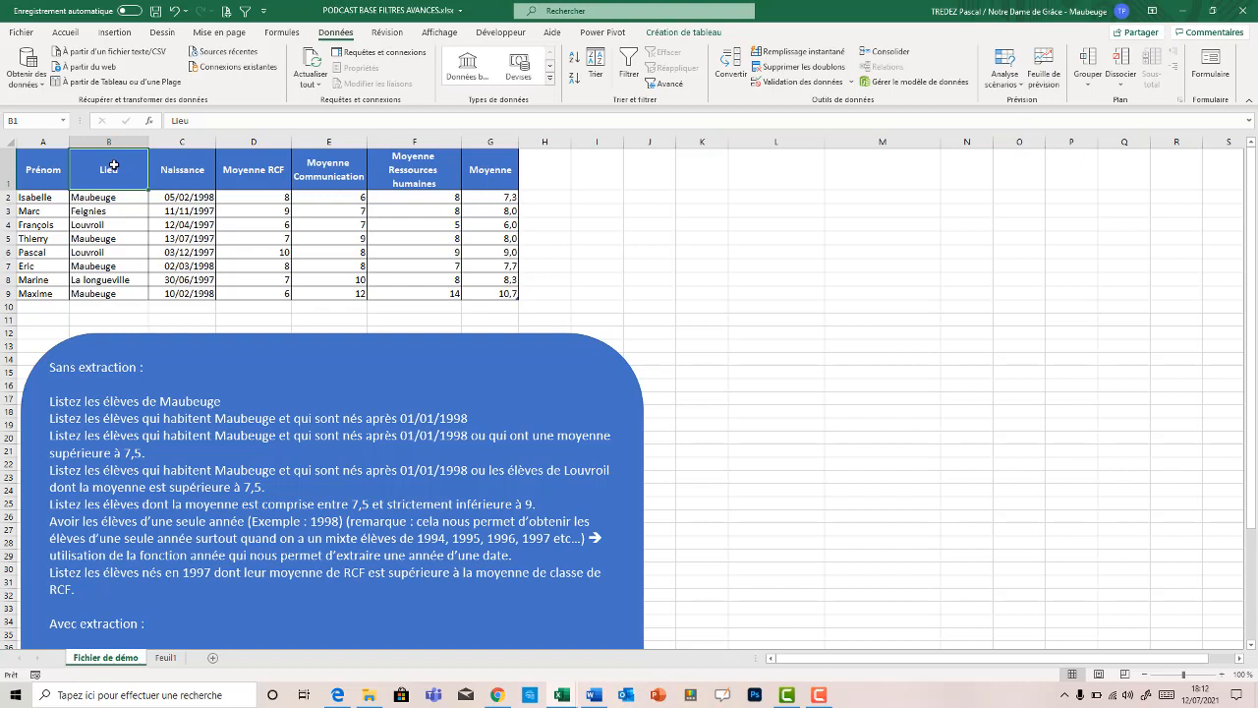
pyautogui.hotkey('ctrl', 'c')
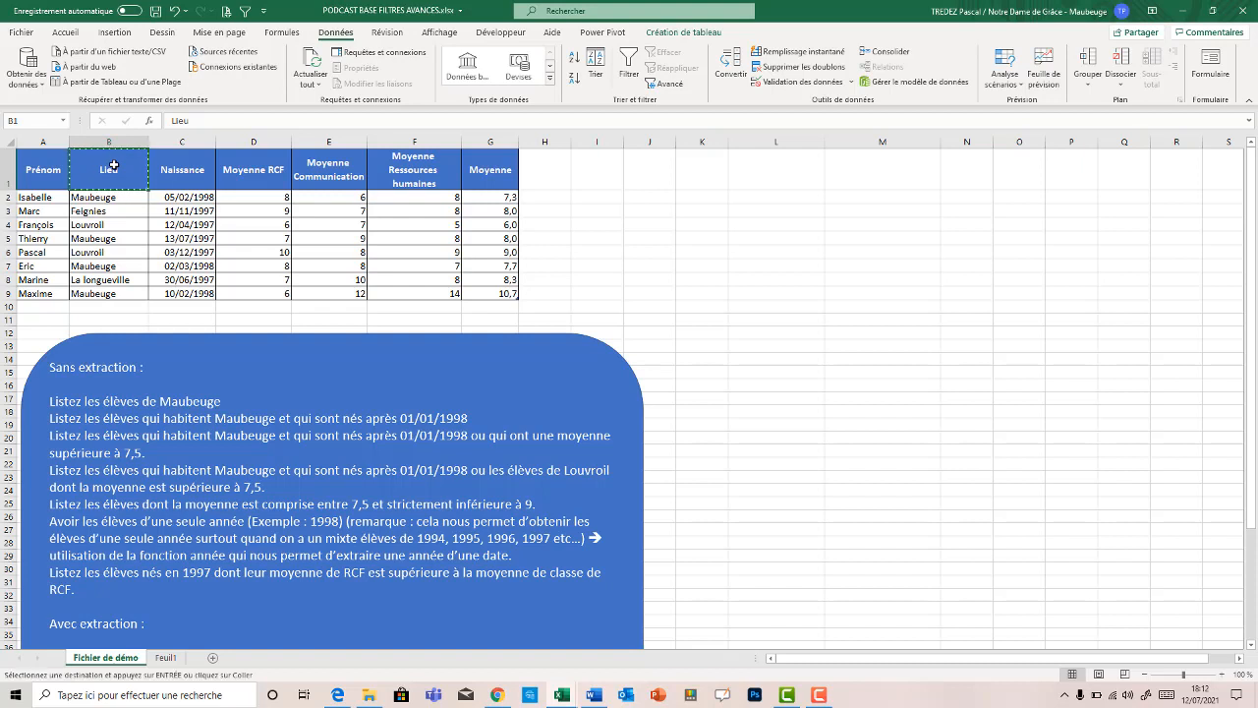
pyautogui.click(786, 171)
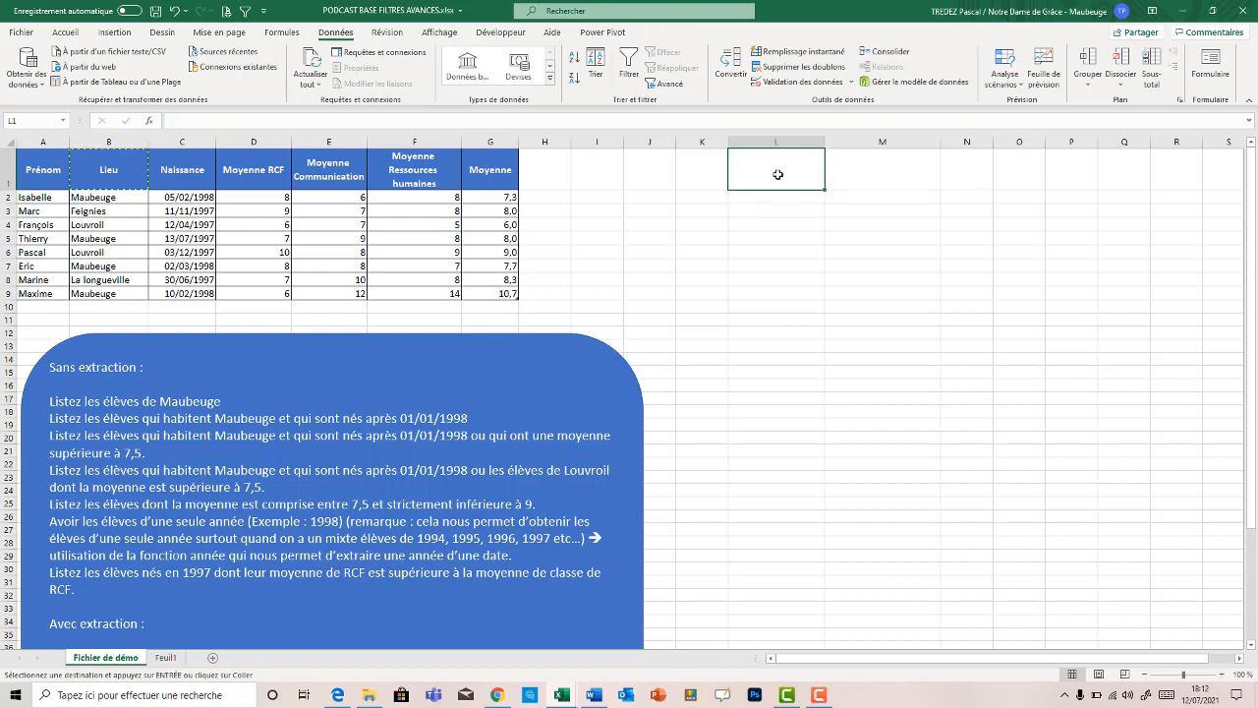
pyautogui.hotkey('ctrl', 'v')
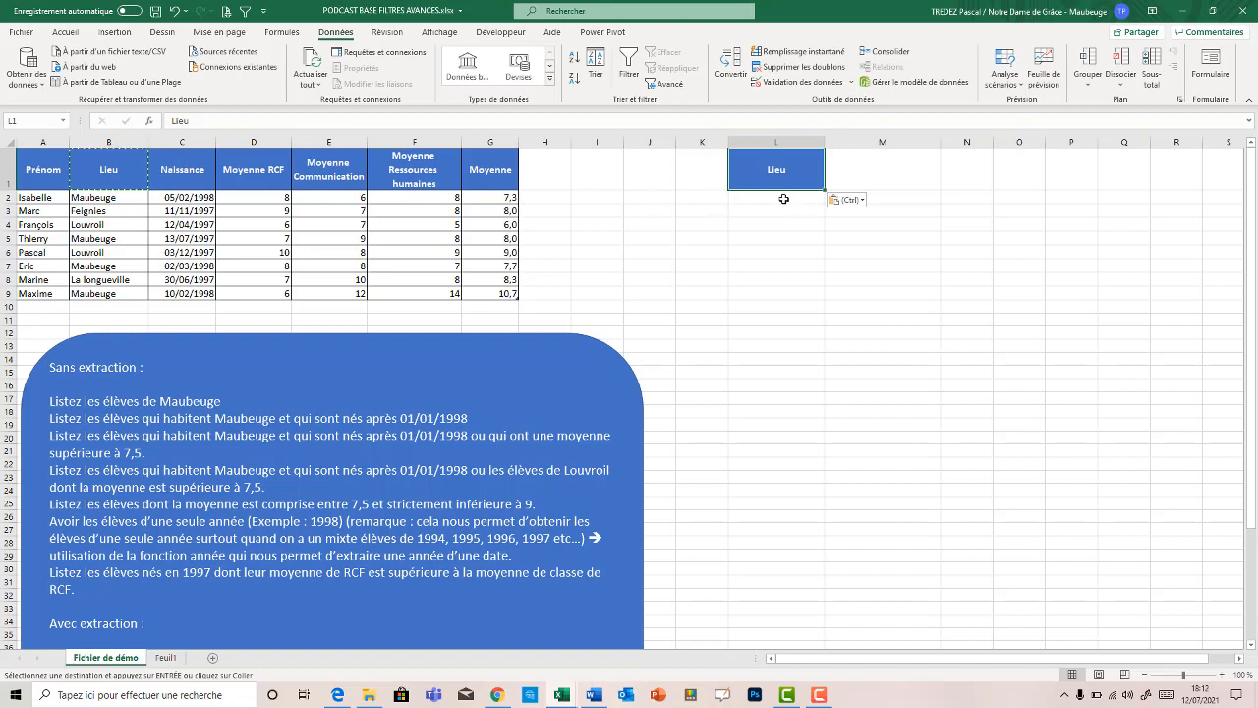
pyautogui.click(784, 199)
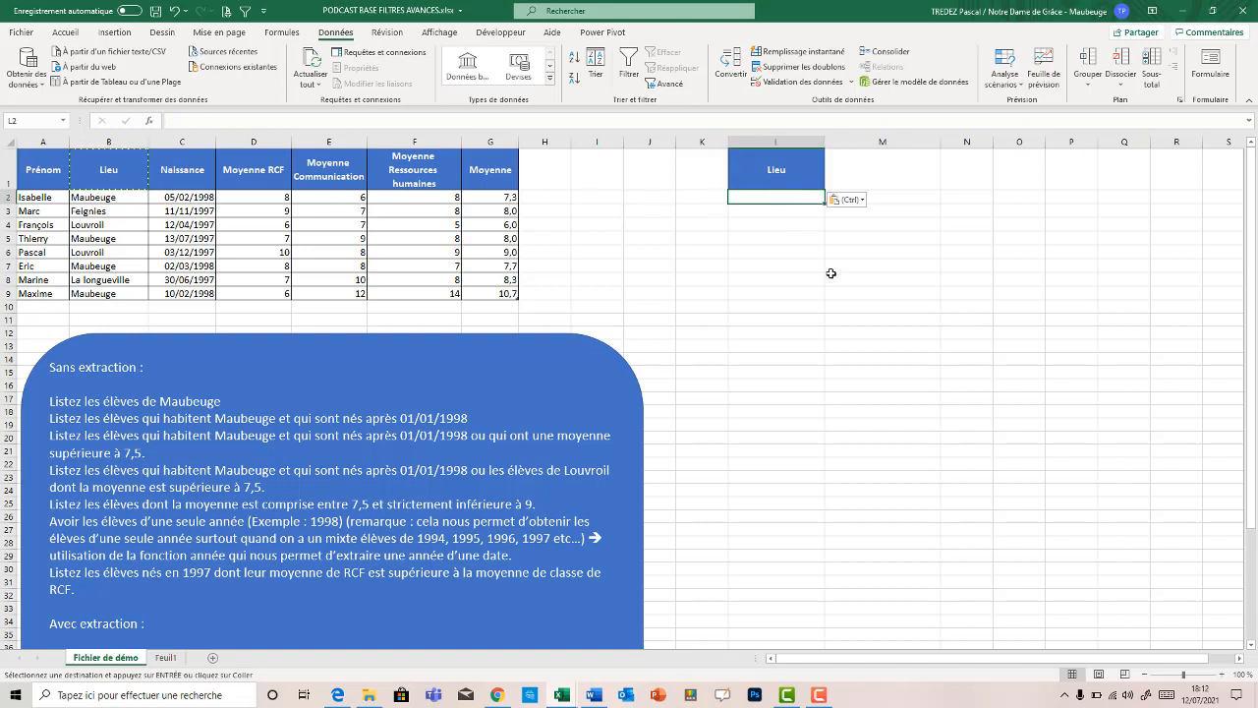
pyautogui.write('Maub')
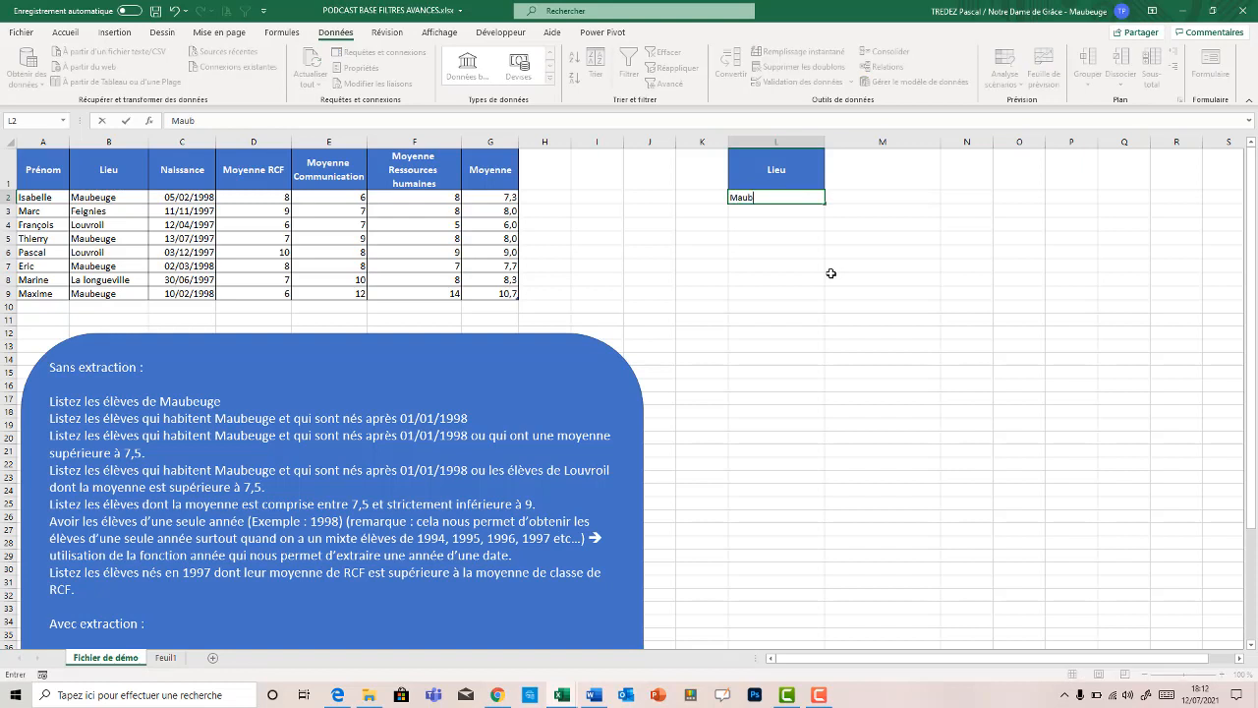
pyautogui.write('euge')
pyautogui.click(763, 274)
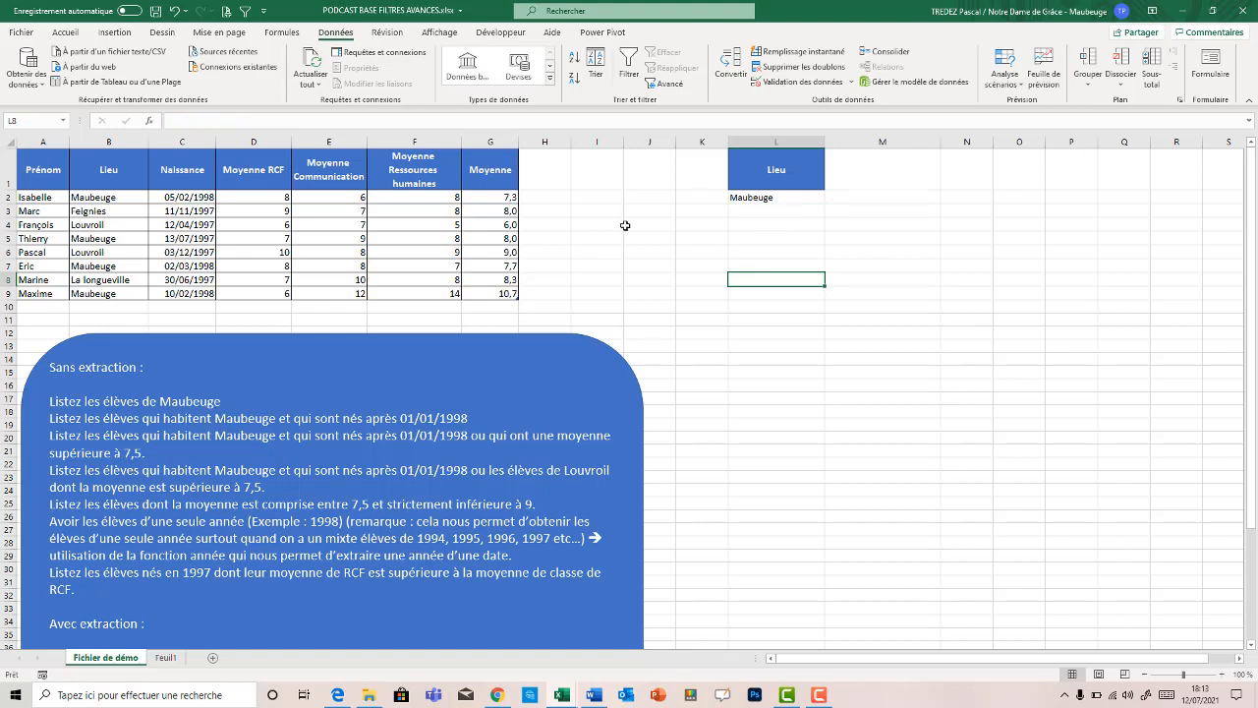
# Step: Filter the table A1:G9 in place with an advanced filter using criteria range L1:L2, and clear that filter
pyautogui.click(282, 223)
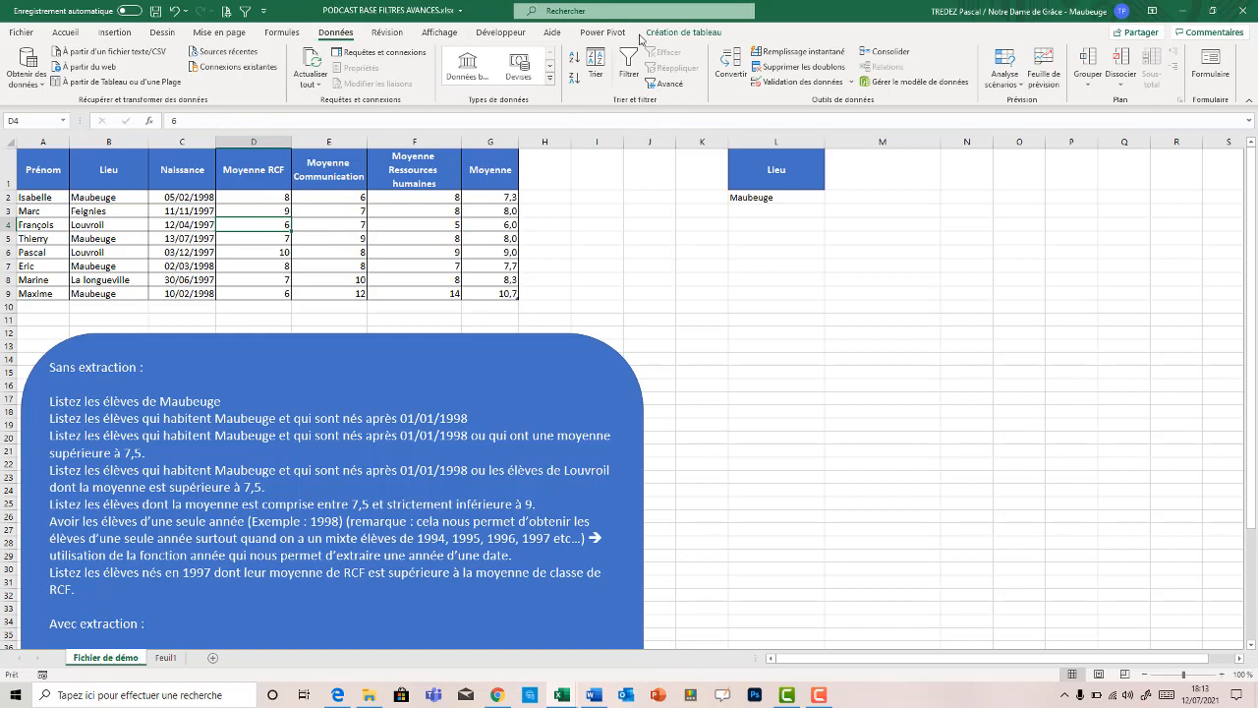
pyautogui.click(669, 87)
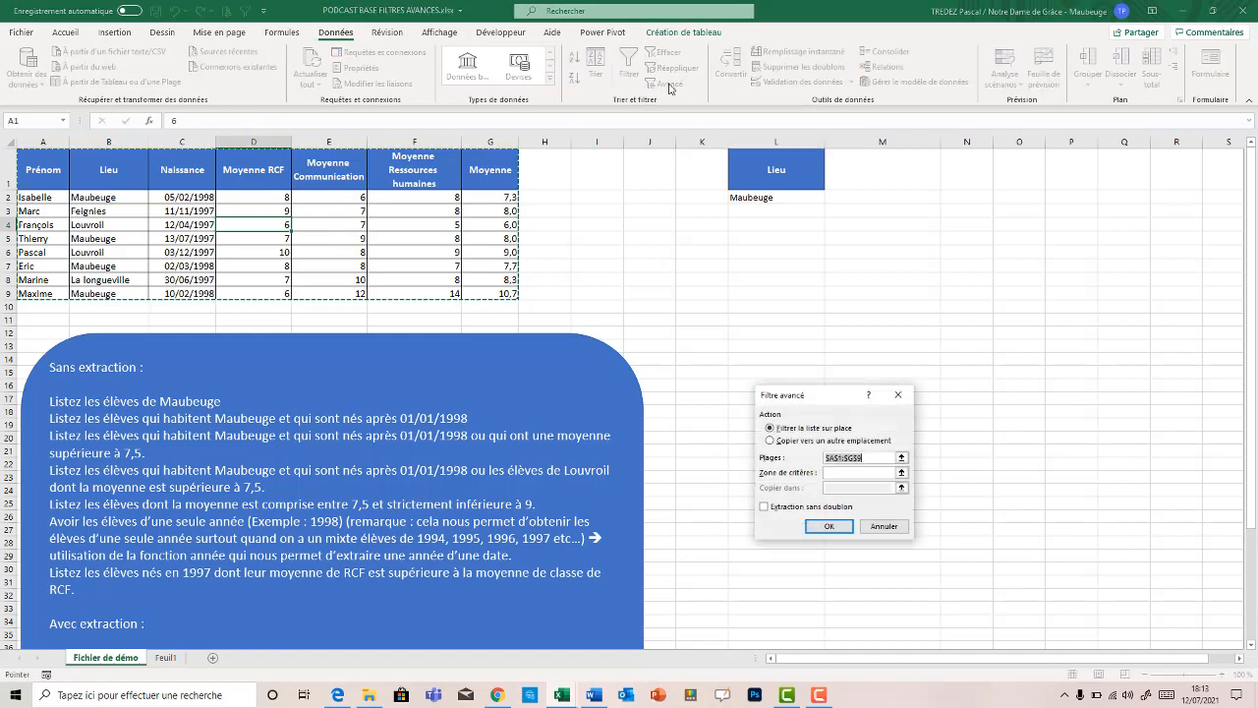
pyautogui.moveTo(829, 400); pyautogui.dragTo(875, 296)
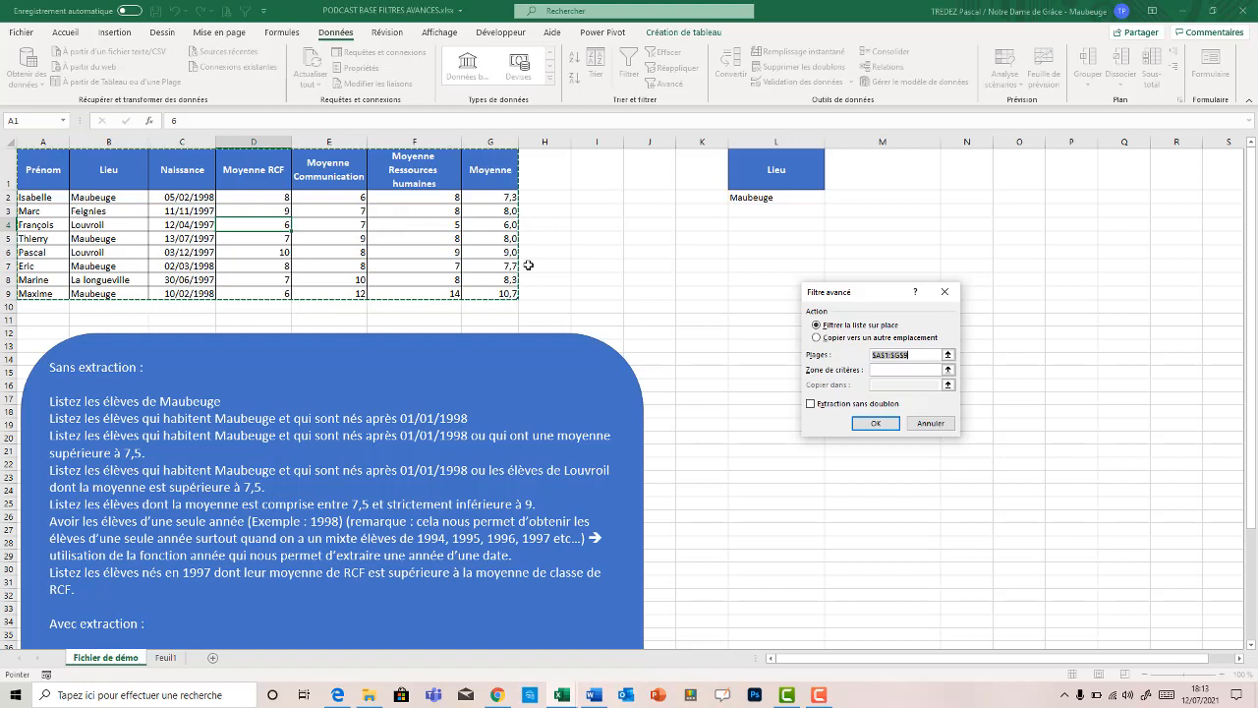
pyautogui.click(909, 371)
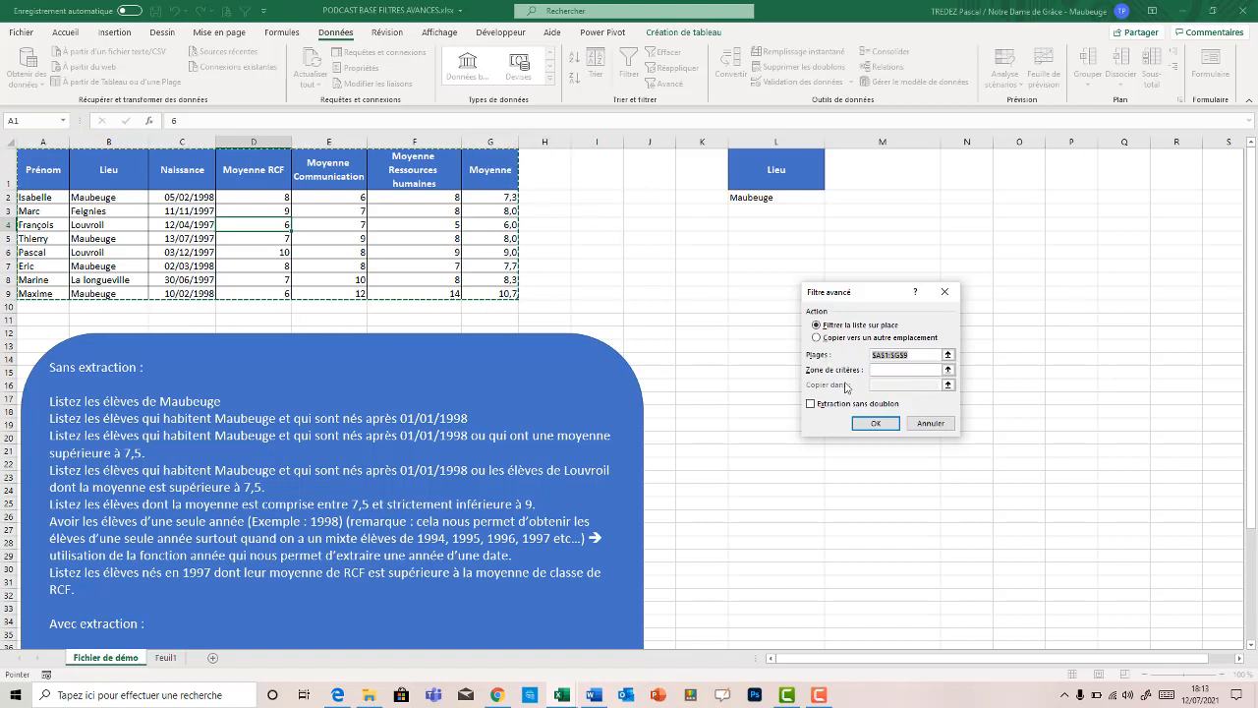
pyautogui.click(897, 371)
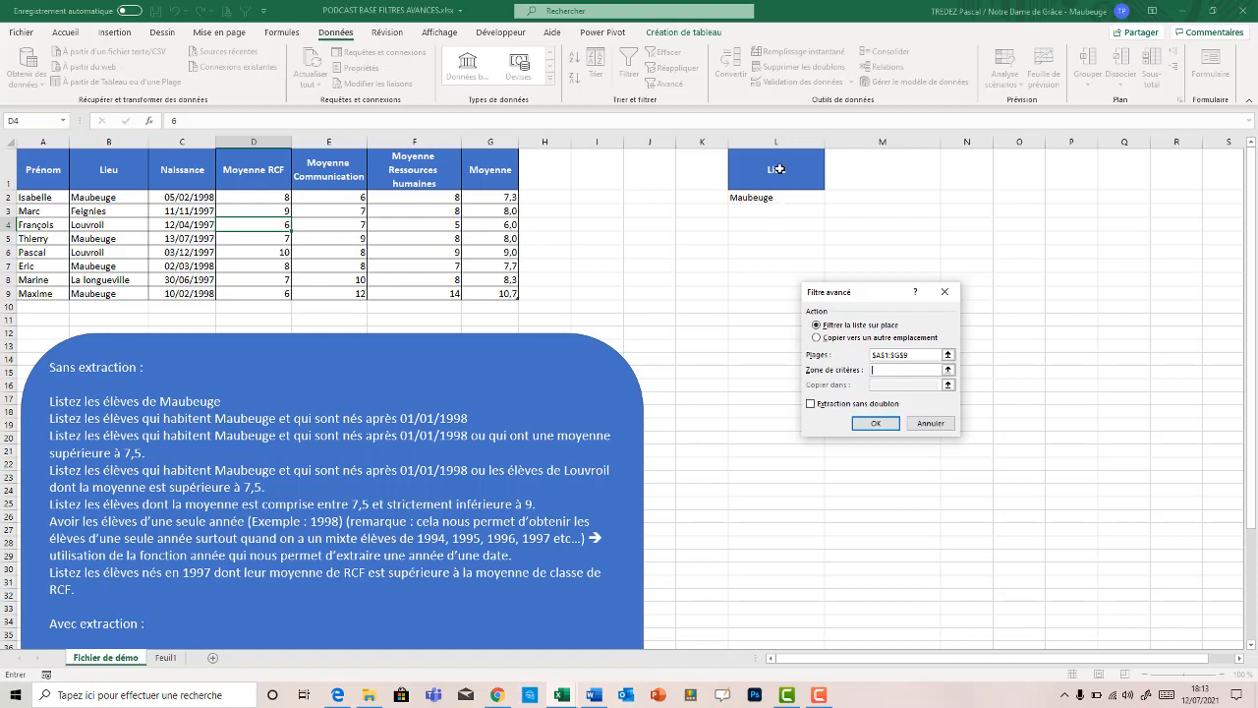
pyautogui.moveTo(777, 169); pyautogui.dragTo(760, 202)
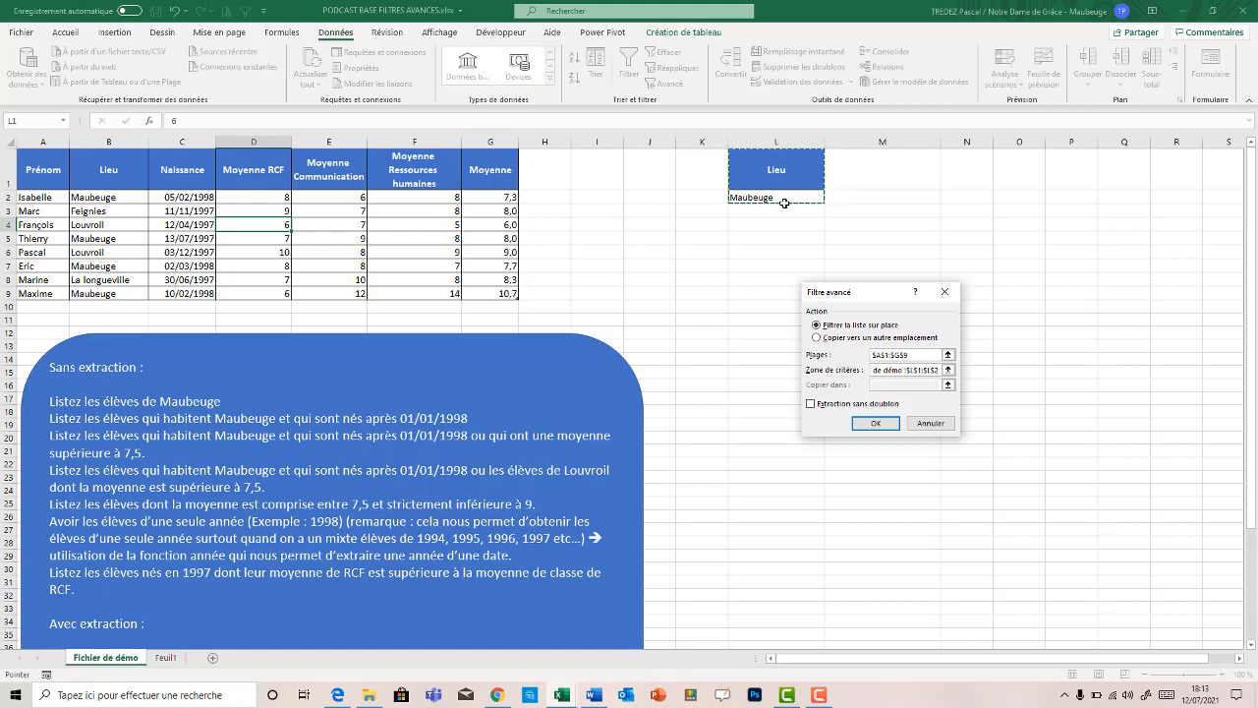
pyautogui.click(867, 424)
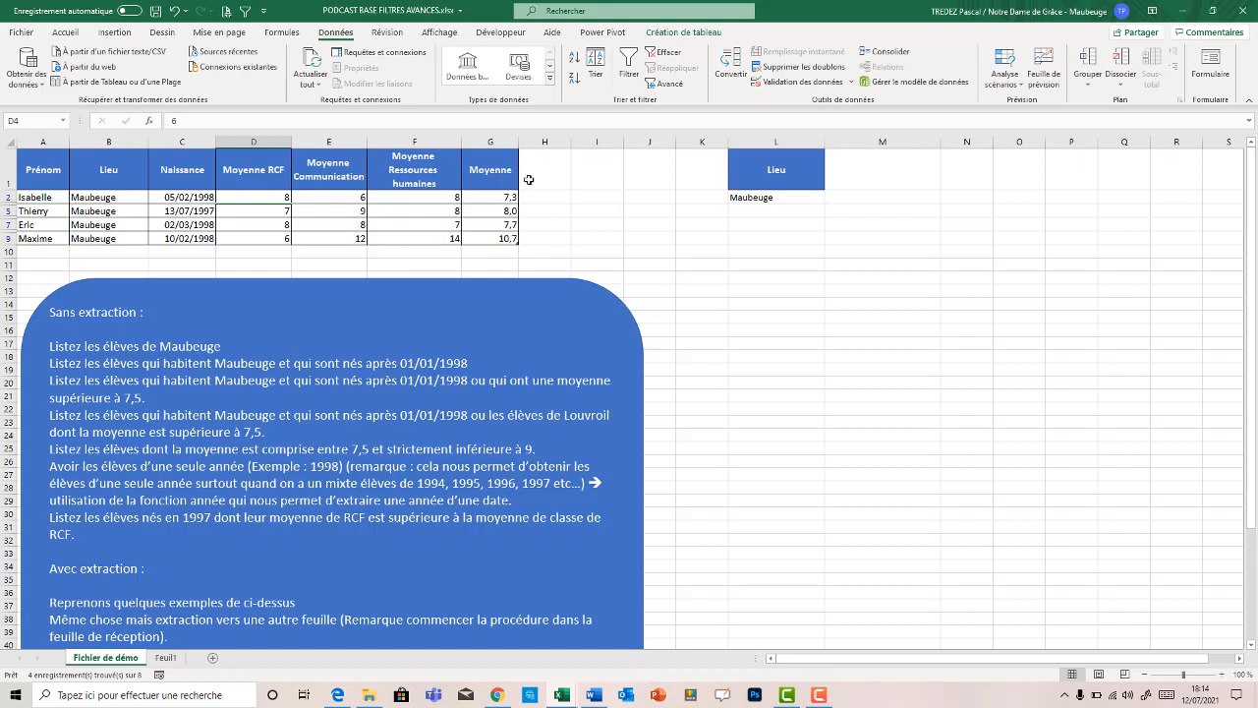
pyautogui.click(666, 57)
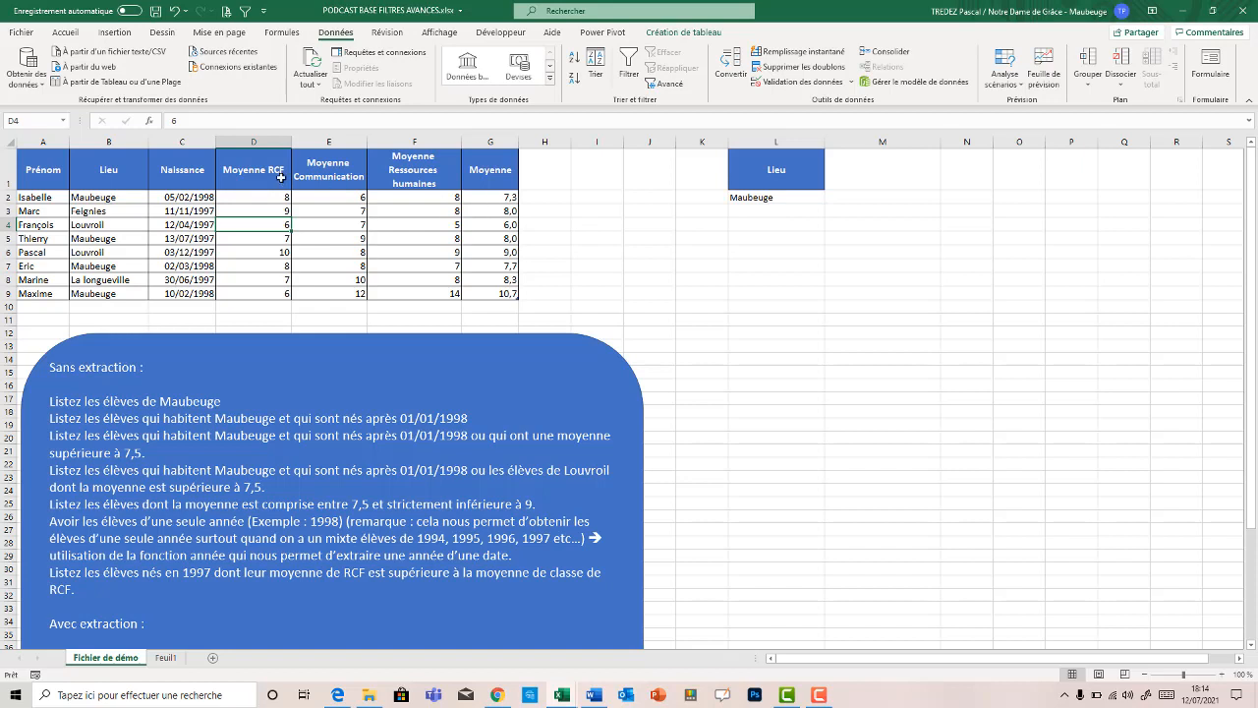
# Step: Extend the criteria range by copying the Naissance header to M1 and entering >=01/01/1998 in M2
pyautogui.click(181, 172)
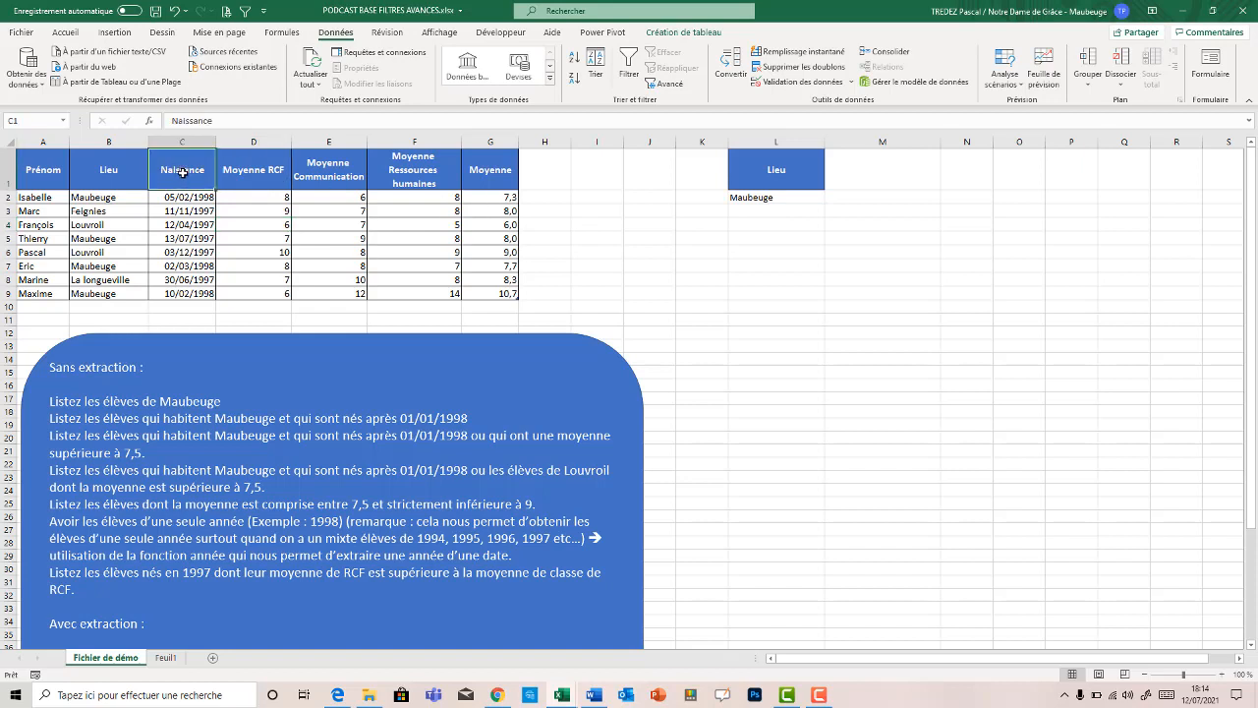
pyautogui.hotkey('ctrl', 'c')
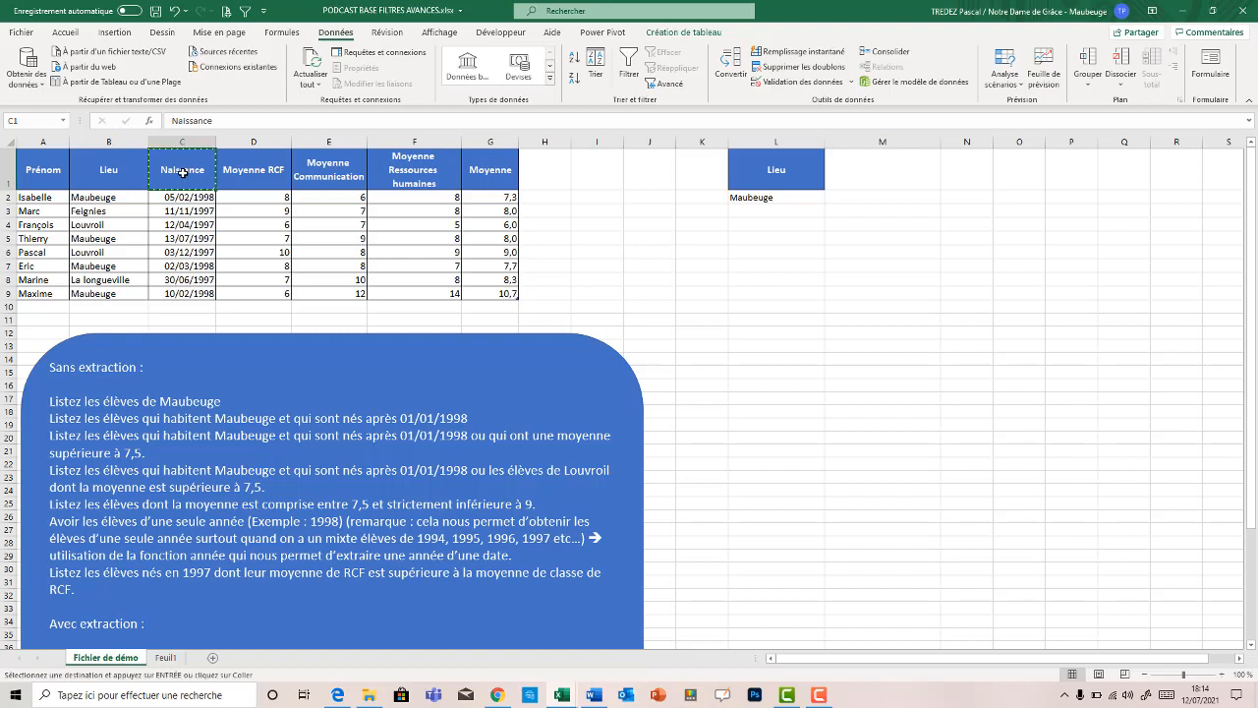
pyautogui.click(904, 175)
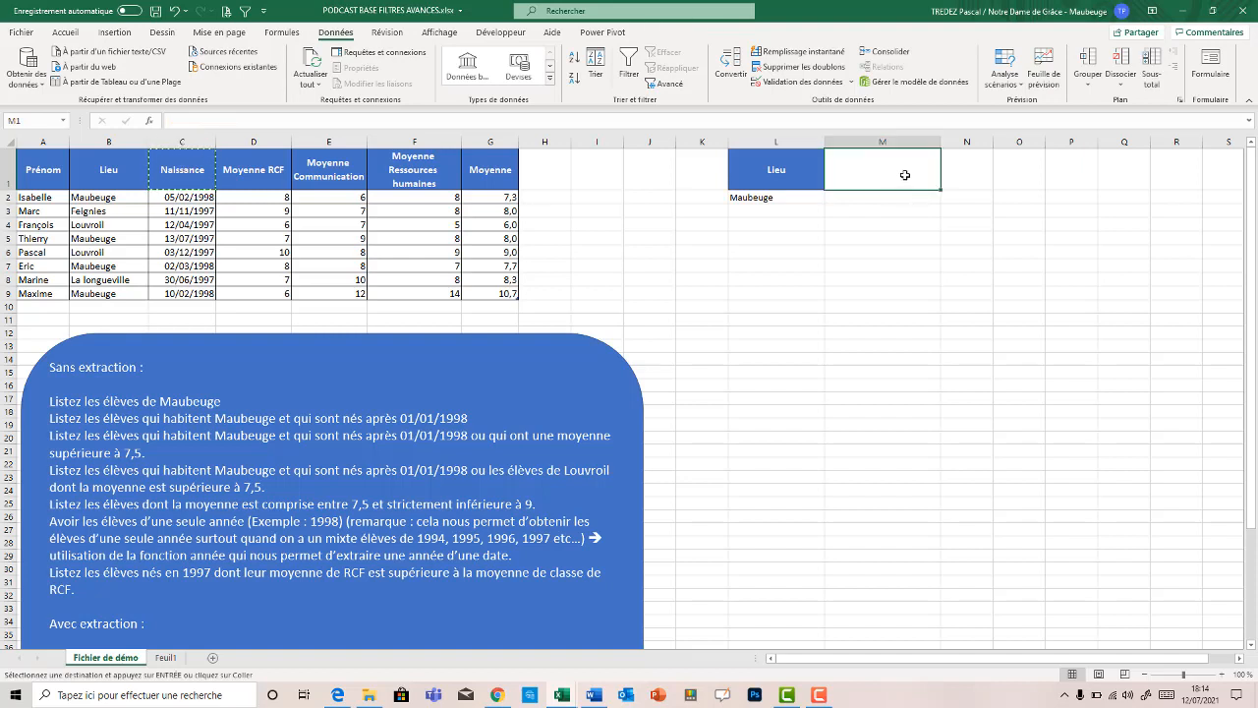
pyautogui.hotkey('ctrl', 'v')
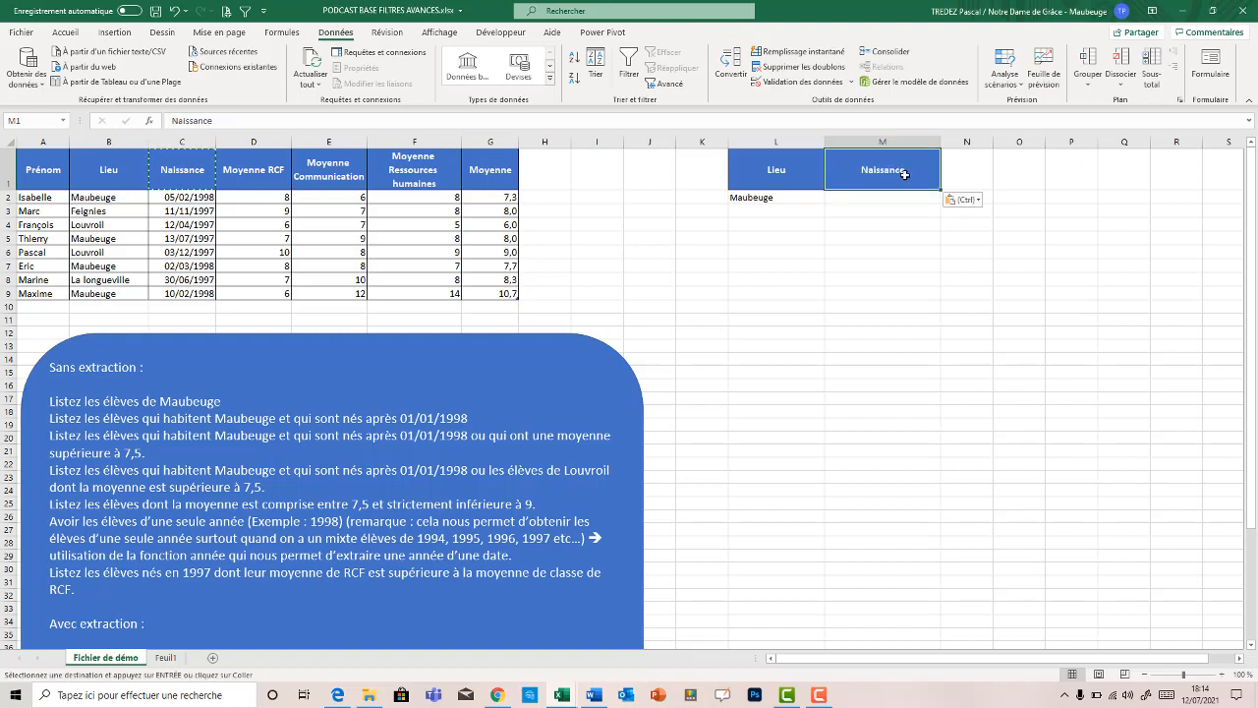
pyautogui.click(862, 202)
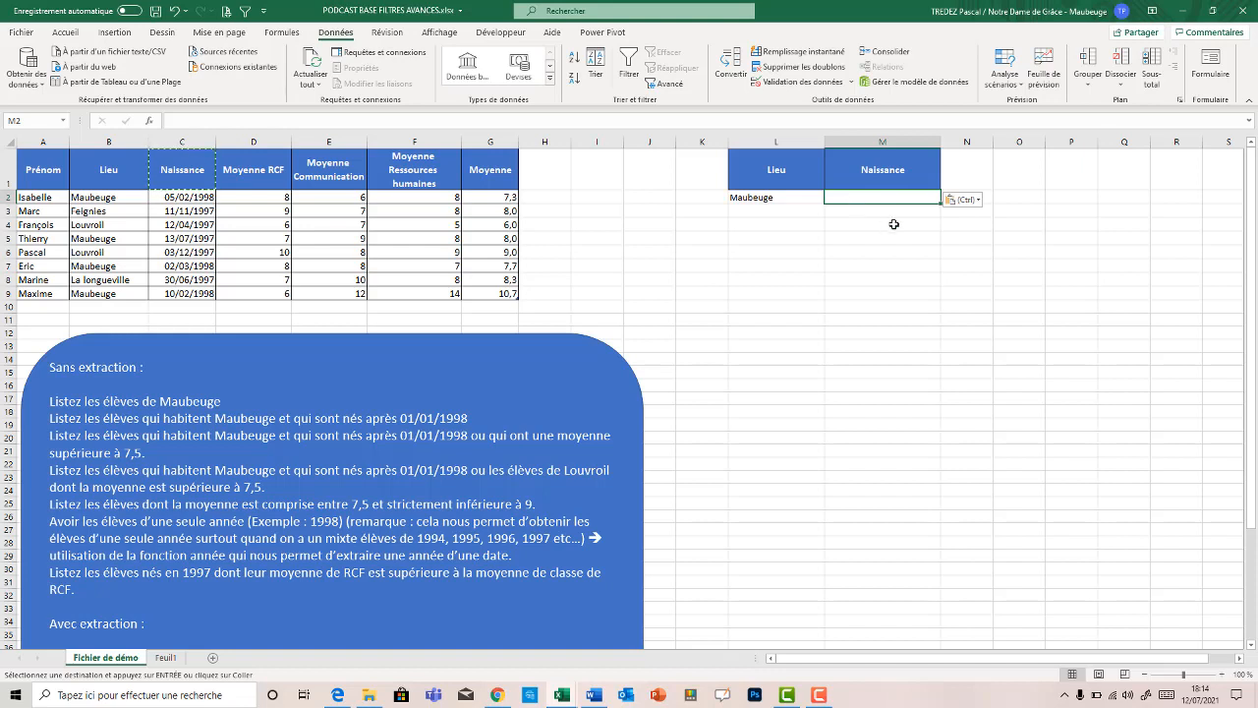
pyautogui.write('>')
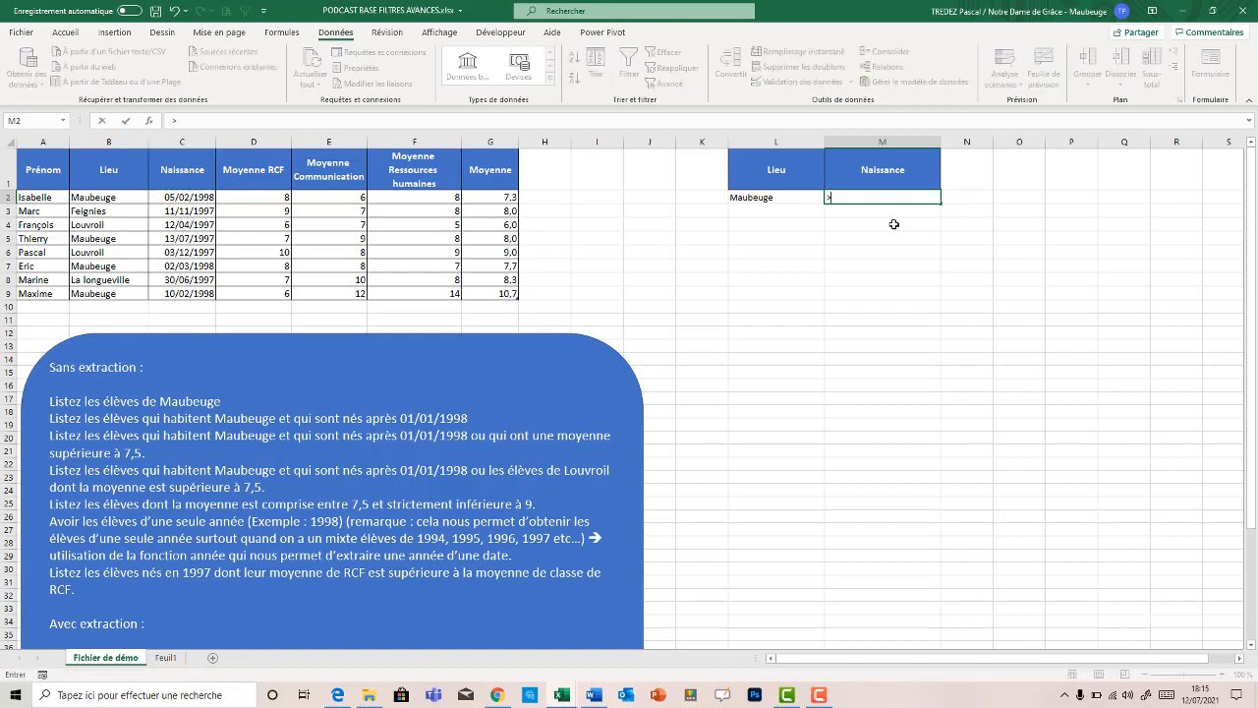
pyautogui.write('=01/01/1998')
pyautogui.click(834, 254)
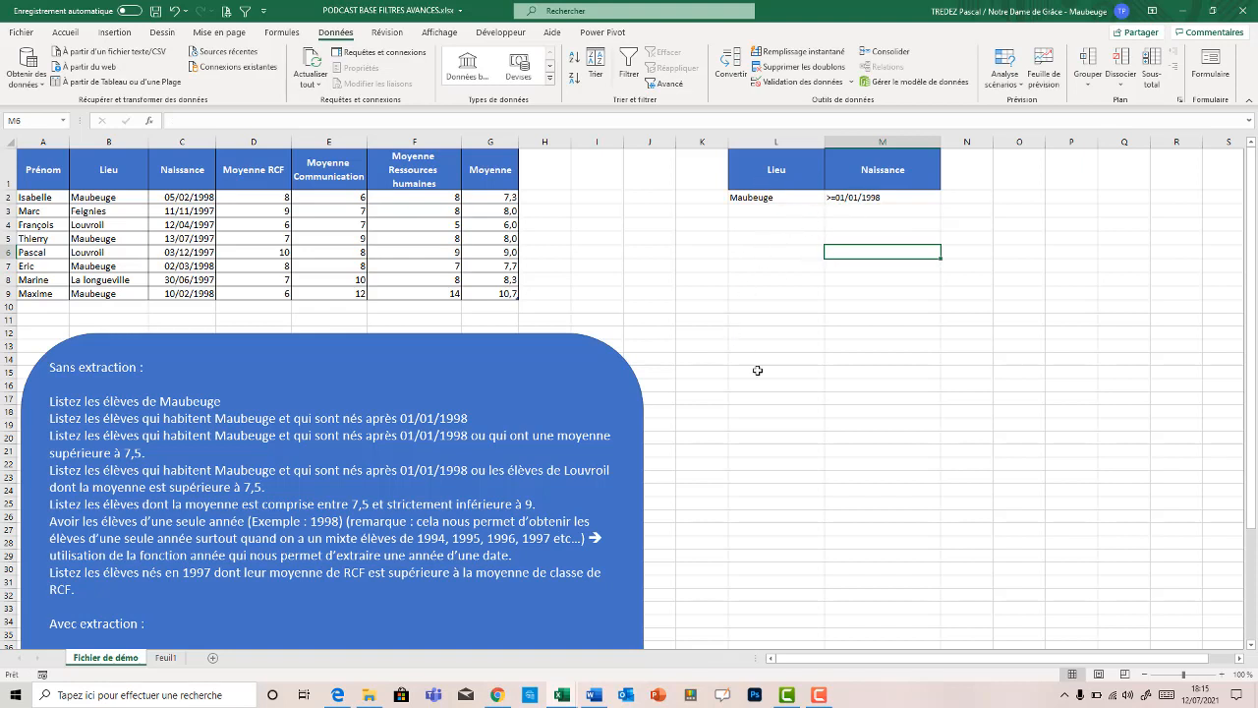
# Step: Filter the table A1:G9 in place with an advanced filter, replacing the criteria range with L1:M2
pyautogui.click(429, 217)
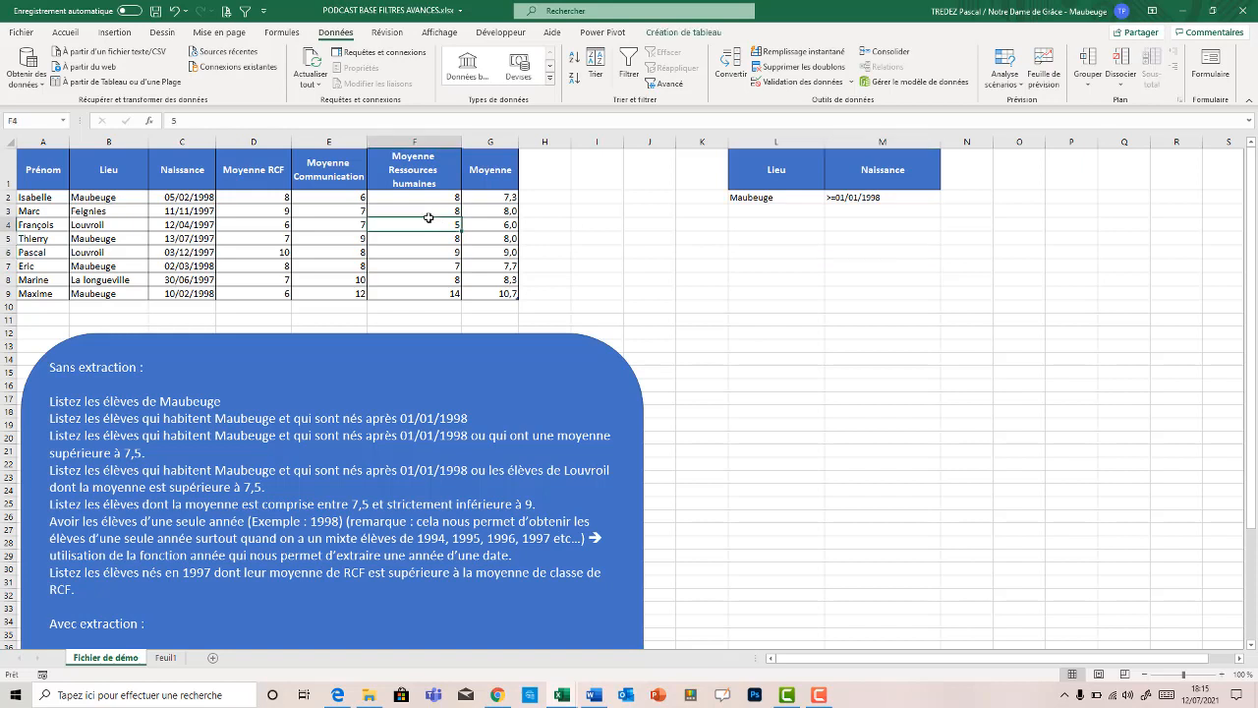
pyautogui.click(672, 87)
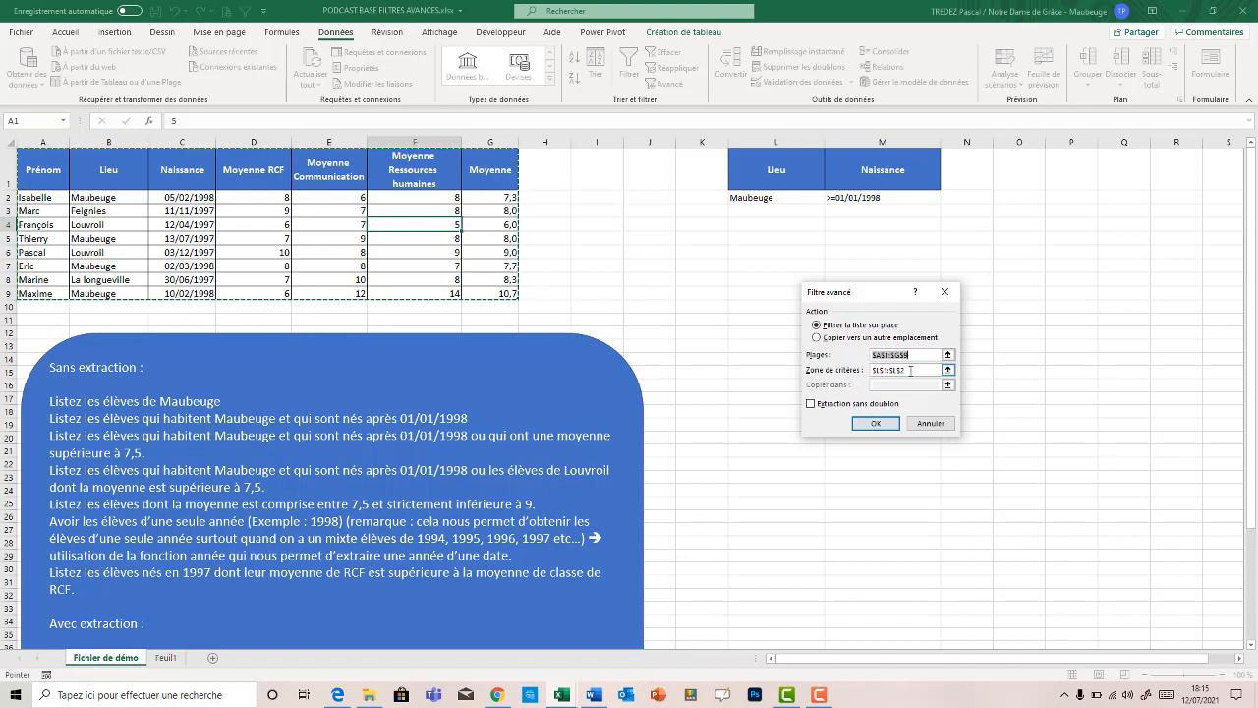
pyautogui.moveTo(911, 370); pyautogui.dragTo(861, 375)
pyautogui.press('BackSpace')
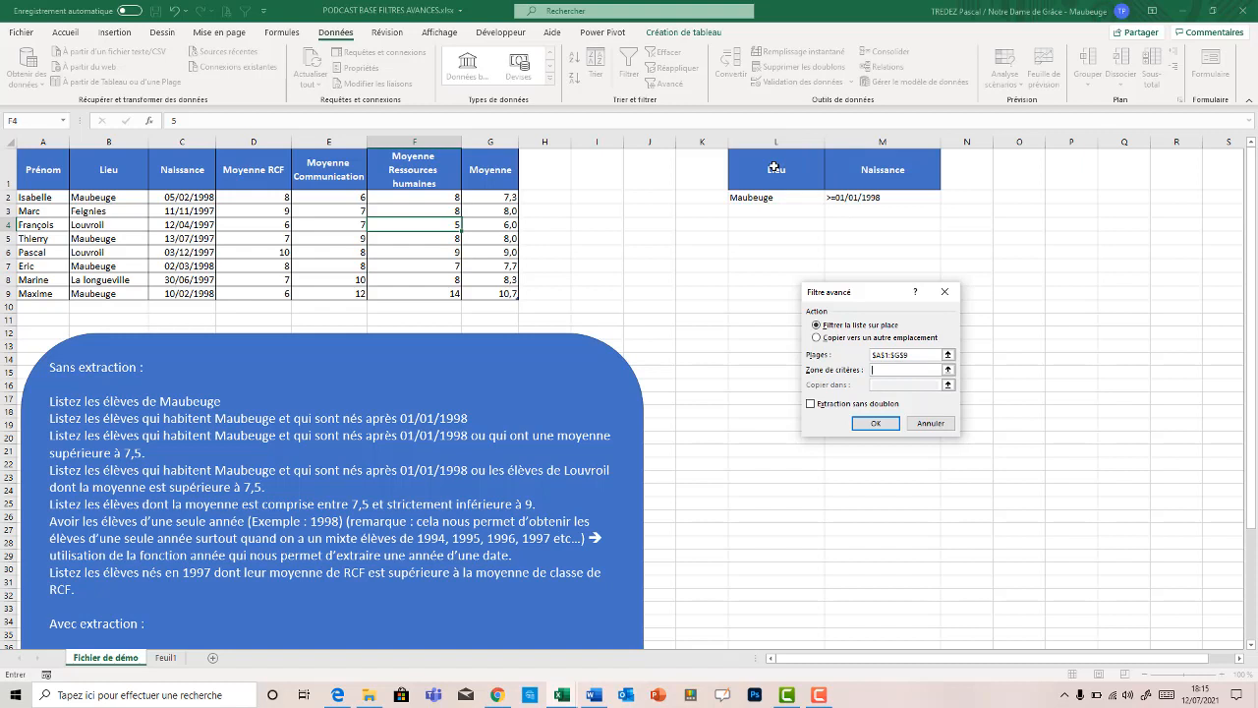
pyautogui.moveTo(774, 167); pyautogui.dragTo(863, 197)
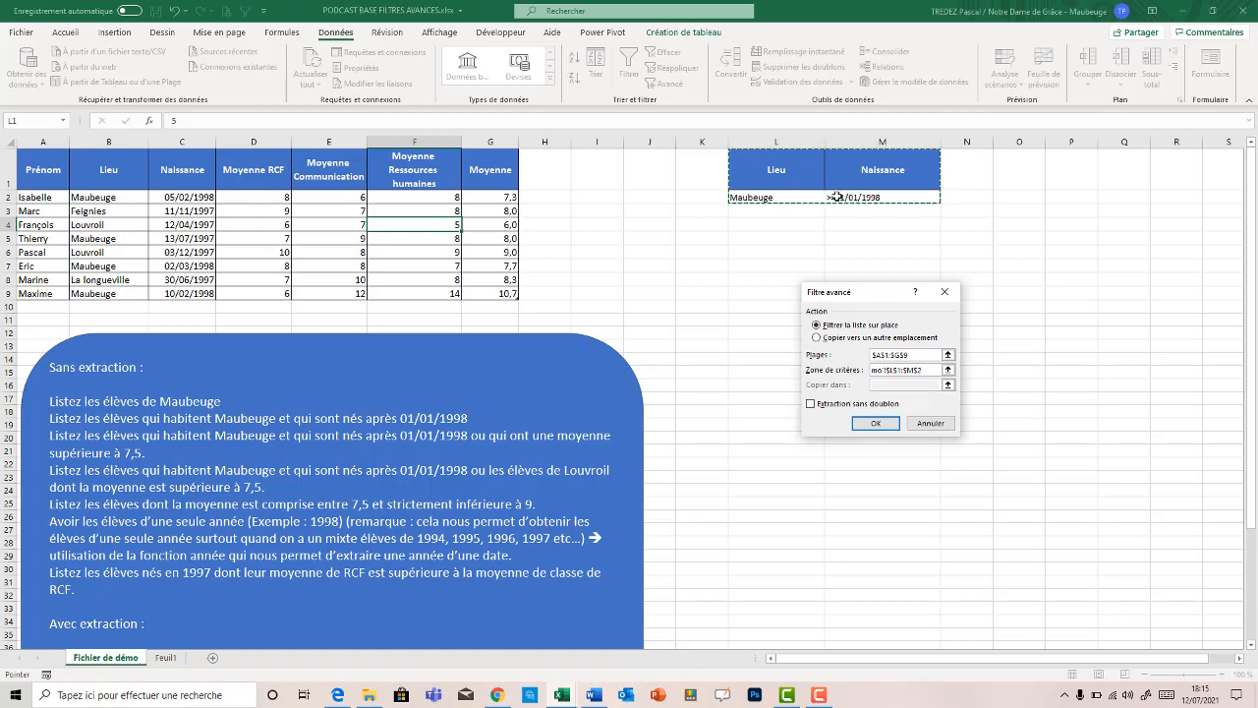
pyautogui.click(876, 424)
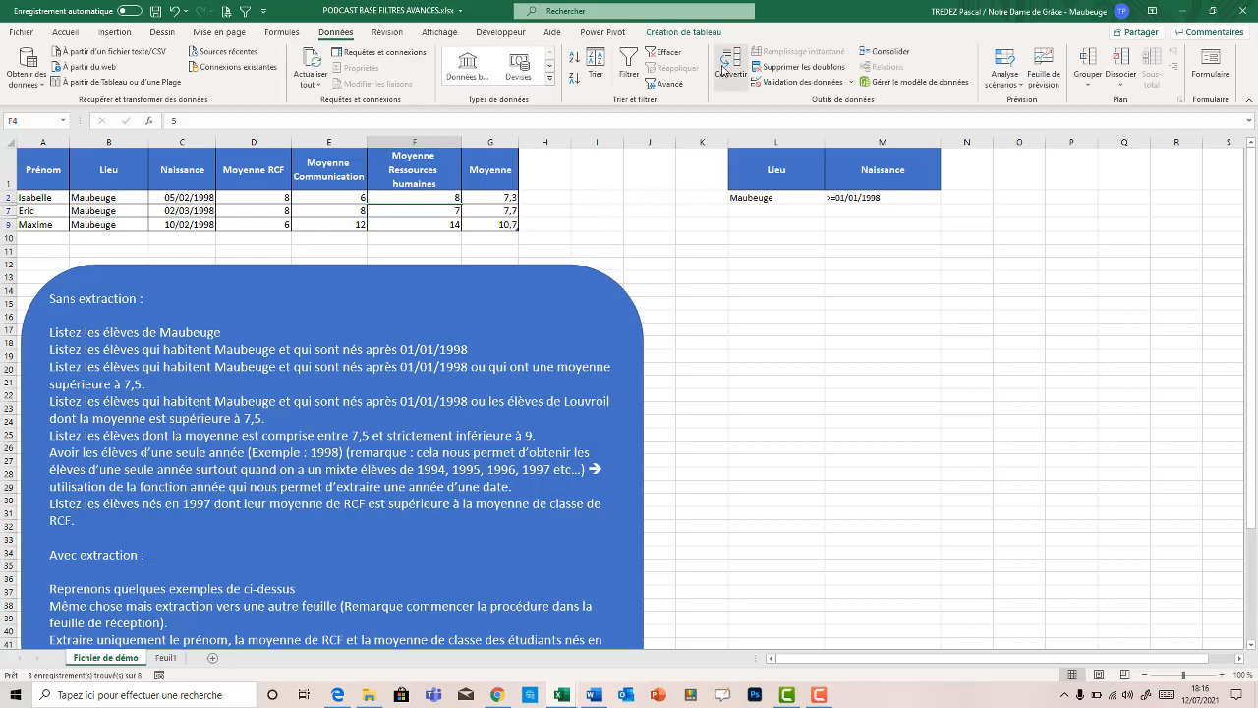
# Step: Clear the table's current filter and copy the Moyenne header from G1 to N1 to extend the criteria range
pyautogui.click(667, 53)
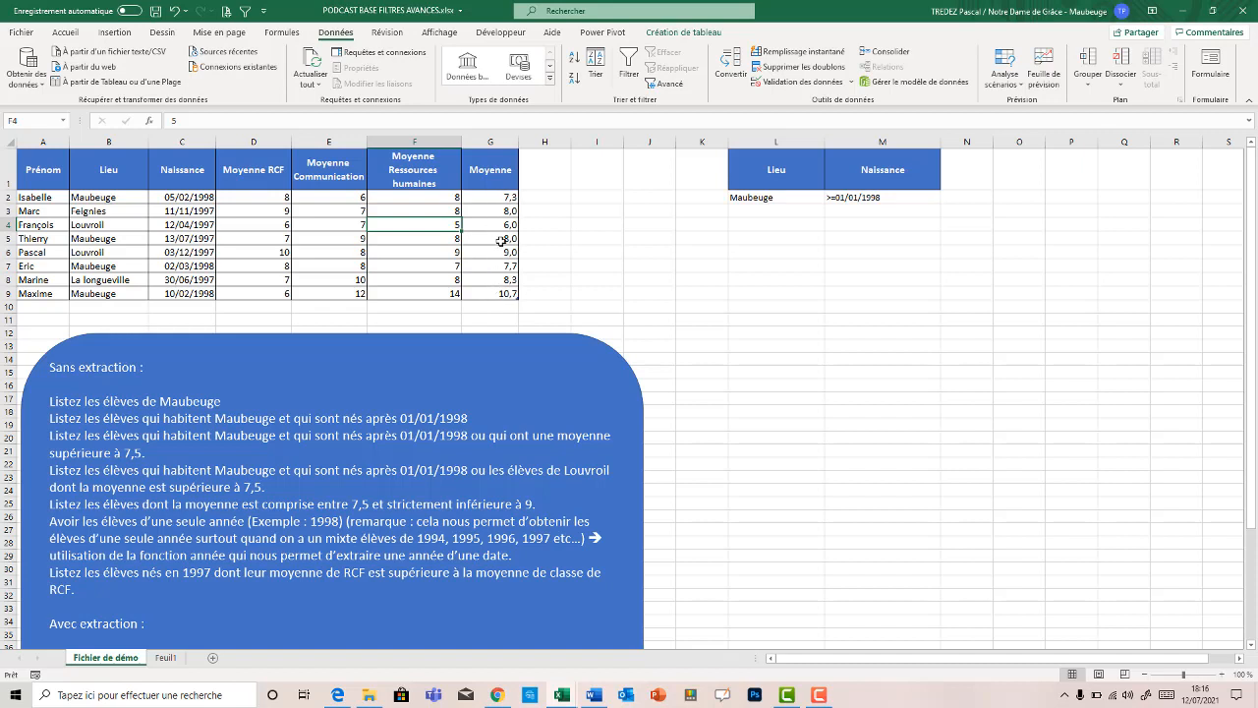
pyautogui.click(494, 171)
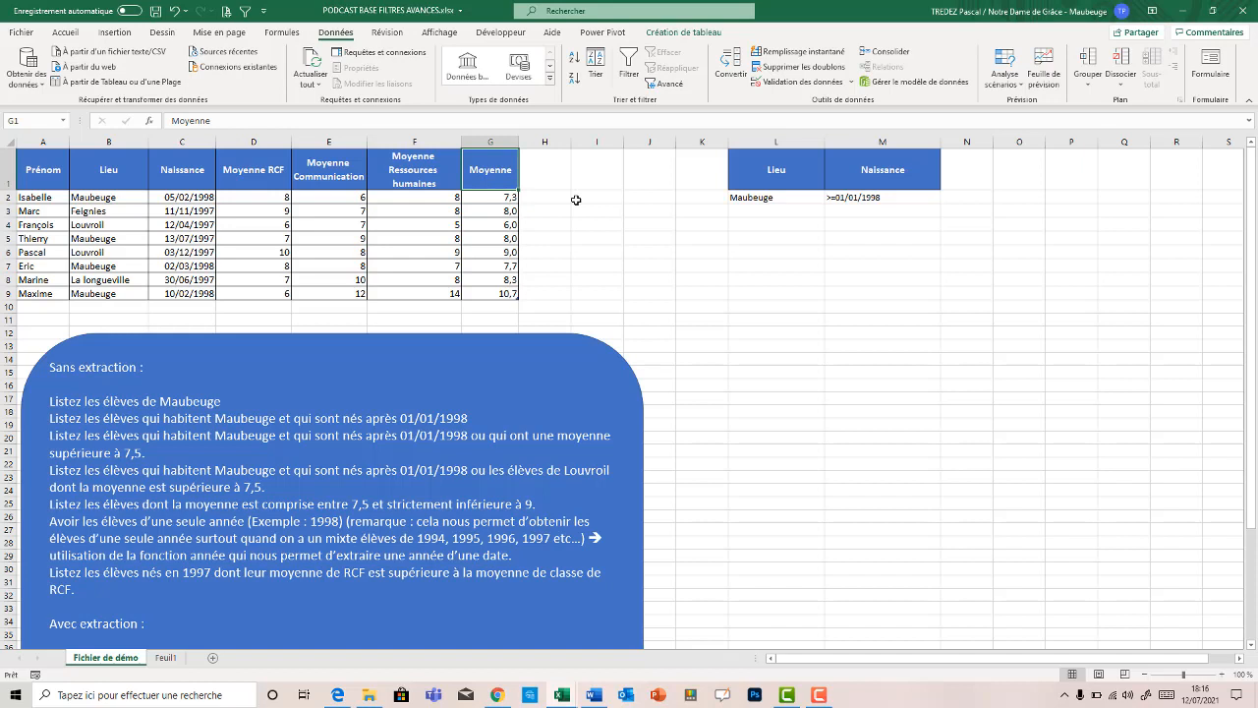
pyautogui.hotkey('ctrl', 'c')
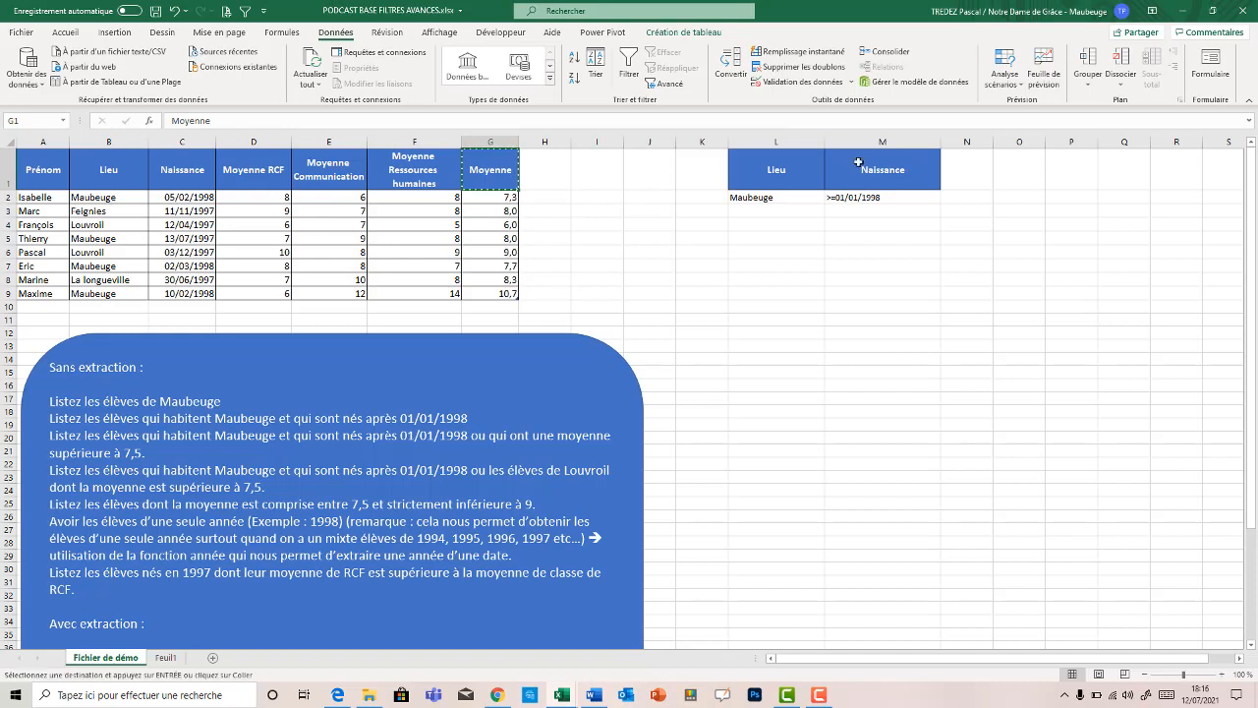
pyautogui.click(965, 172)
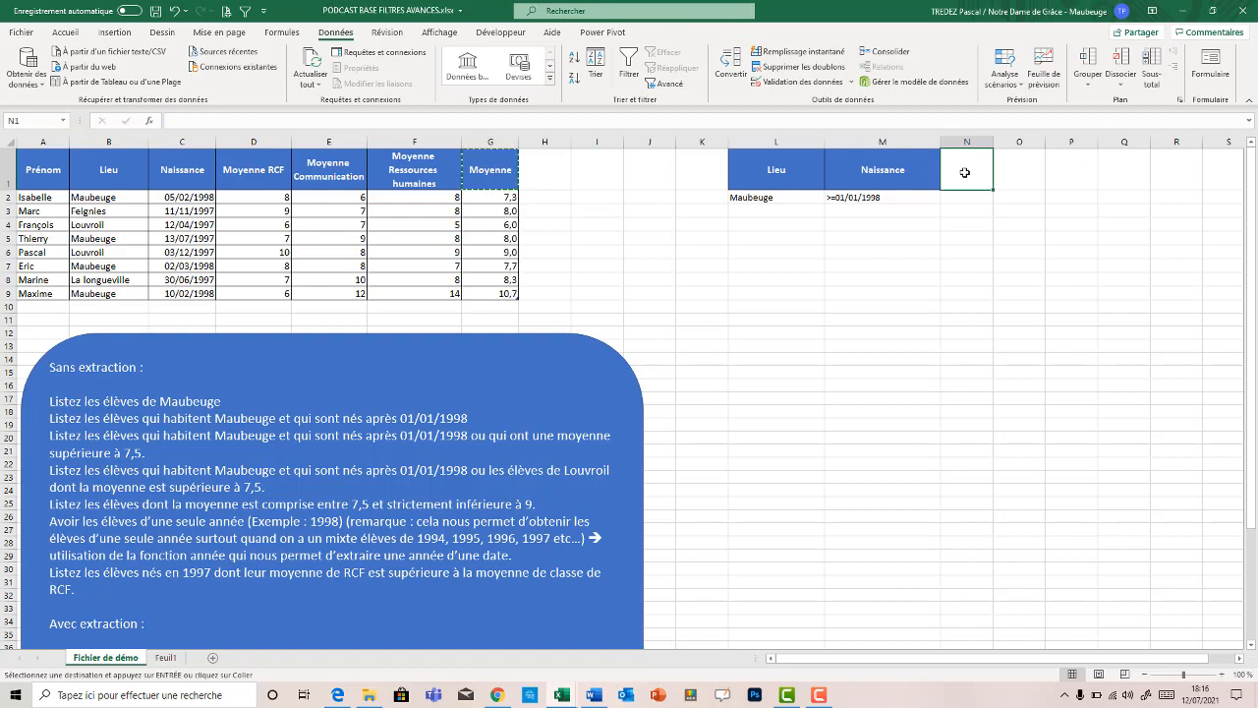
pyautogui.hotkey('ctrl', 'v')
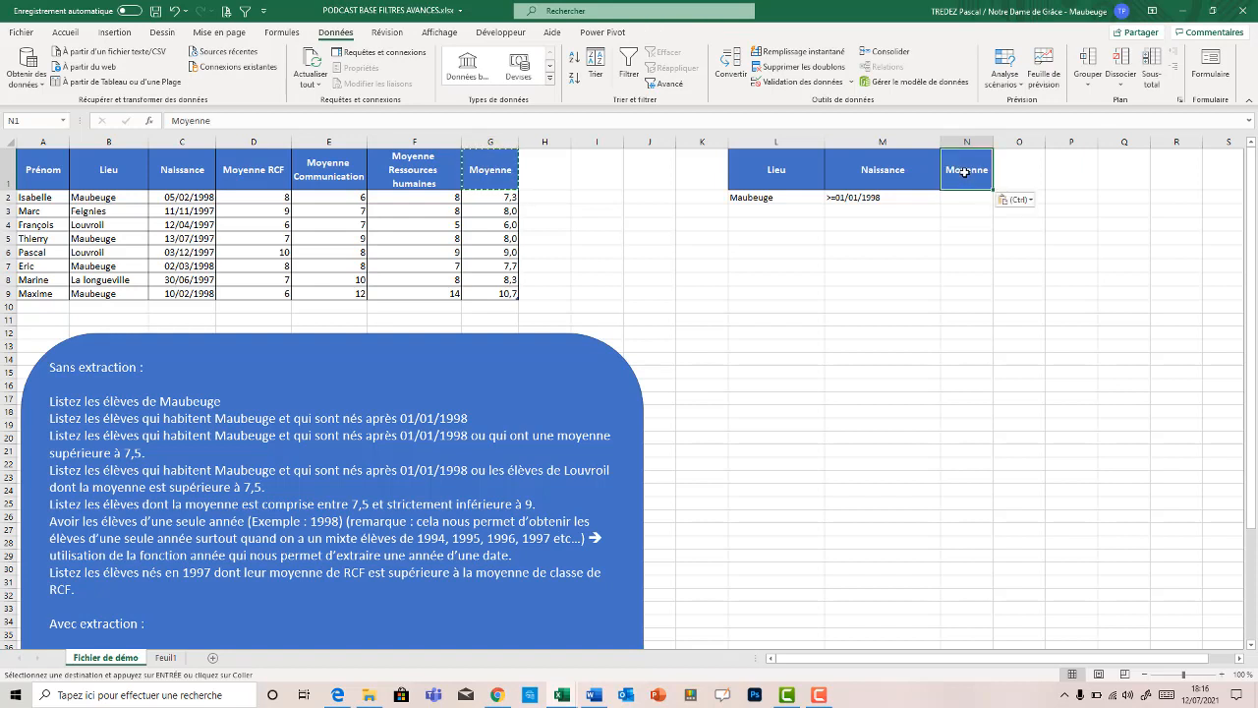
# Step: Enter the OR criterion >7,5 under Moyenne in N3, one row below the Maubeuge and date criteria
pyautogui.click(960, 197)
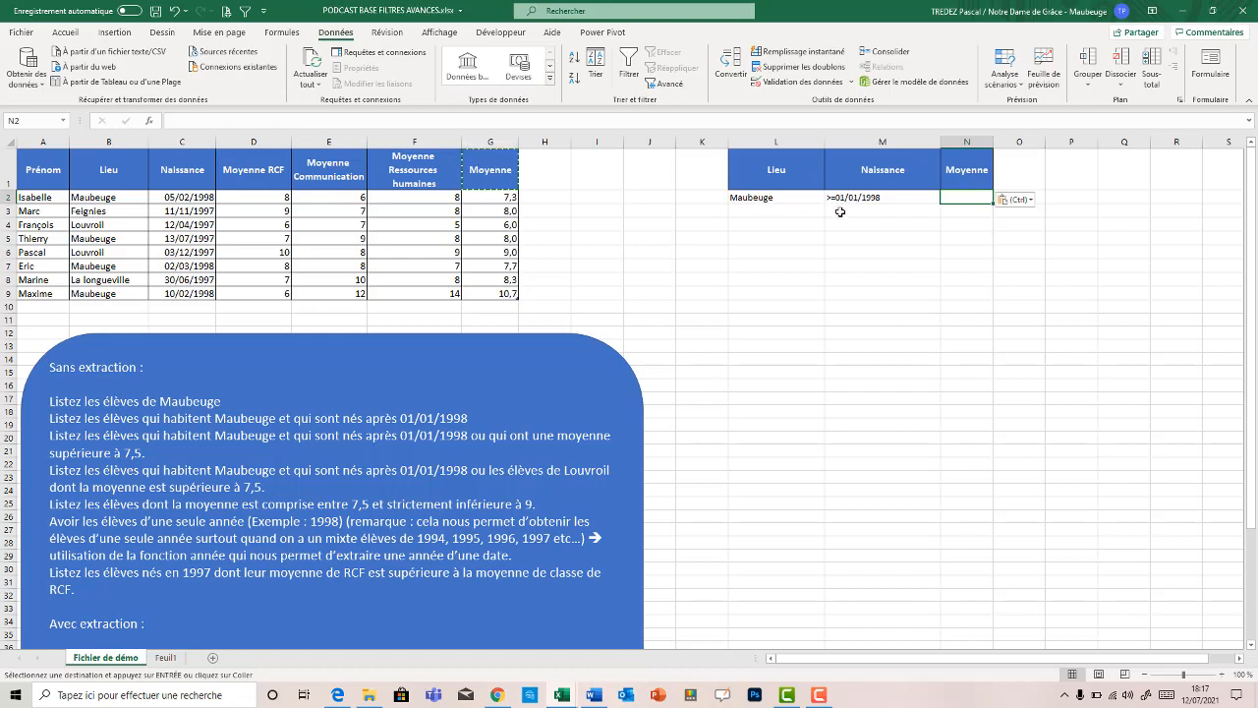
pyautogui.click(952, 210)
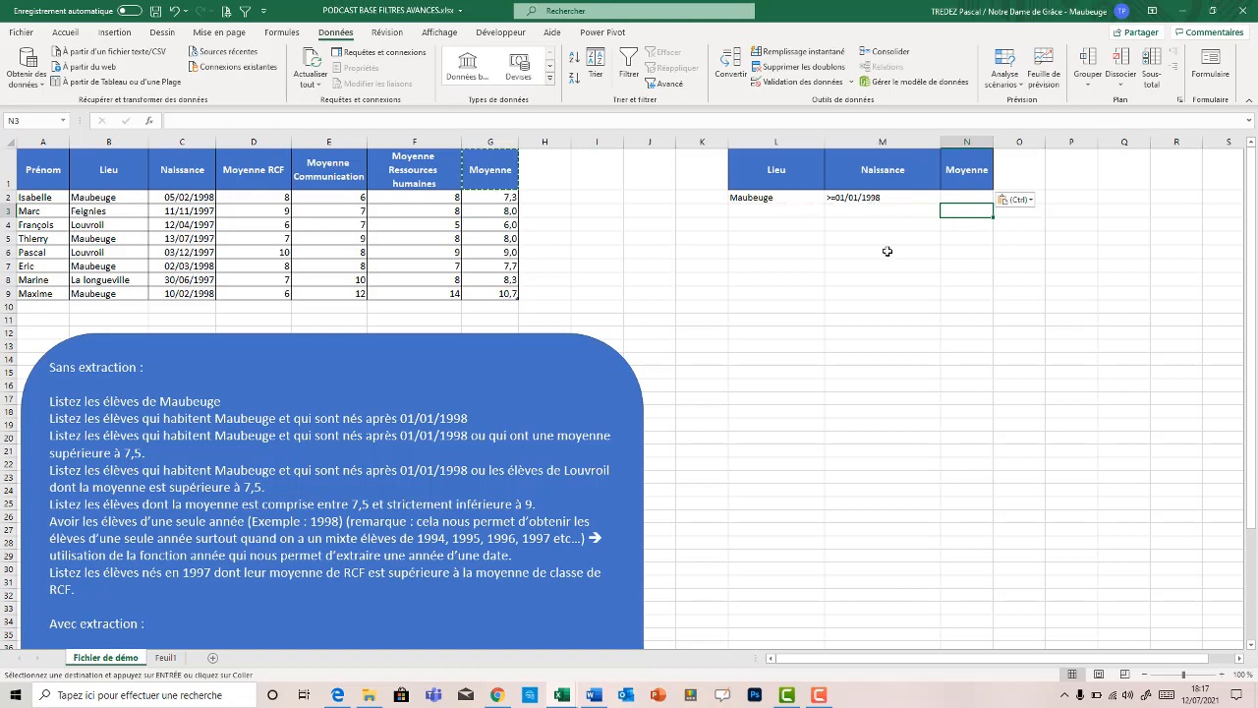
pyautogui.write('>')
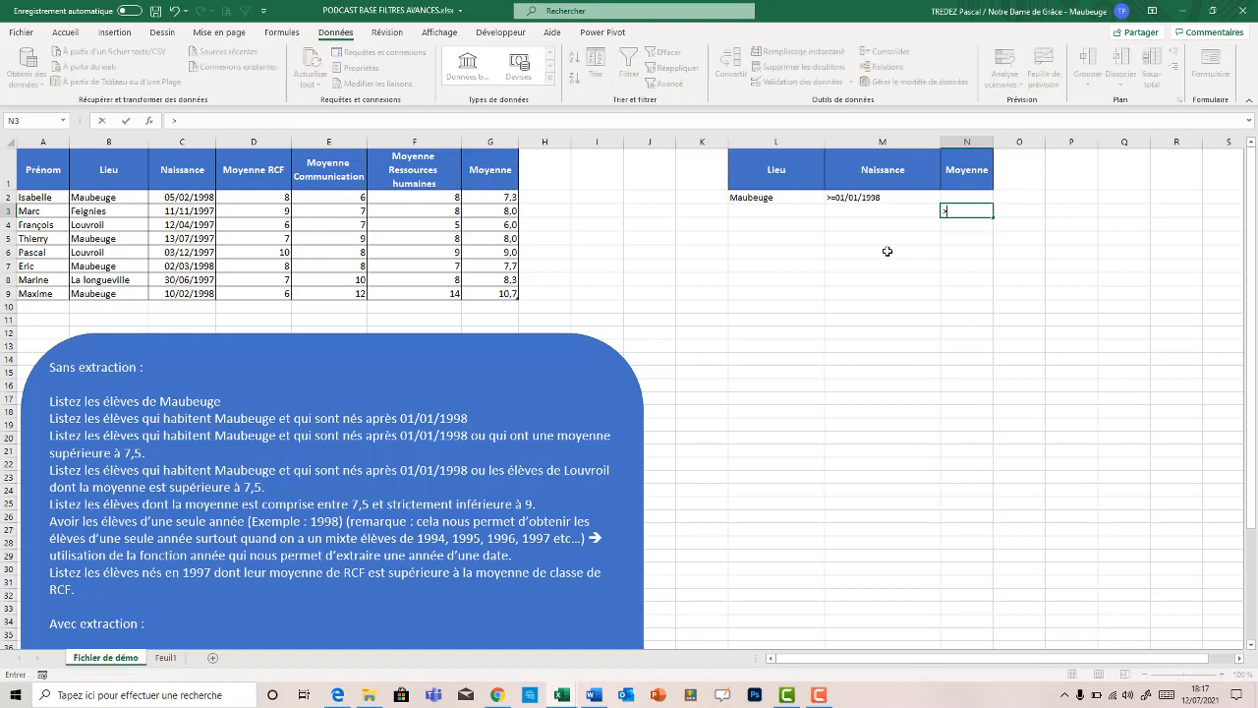
pyautogui.write('7,5')
pyautogui.click(936, 240)
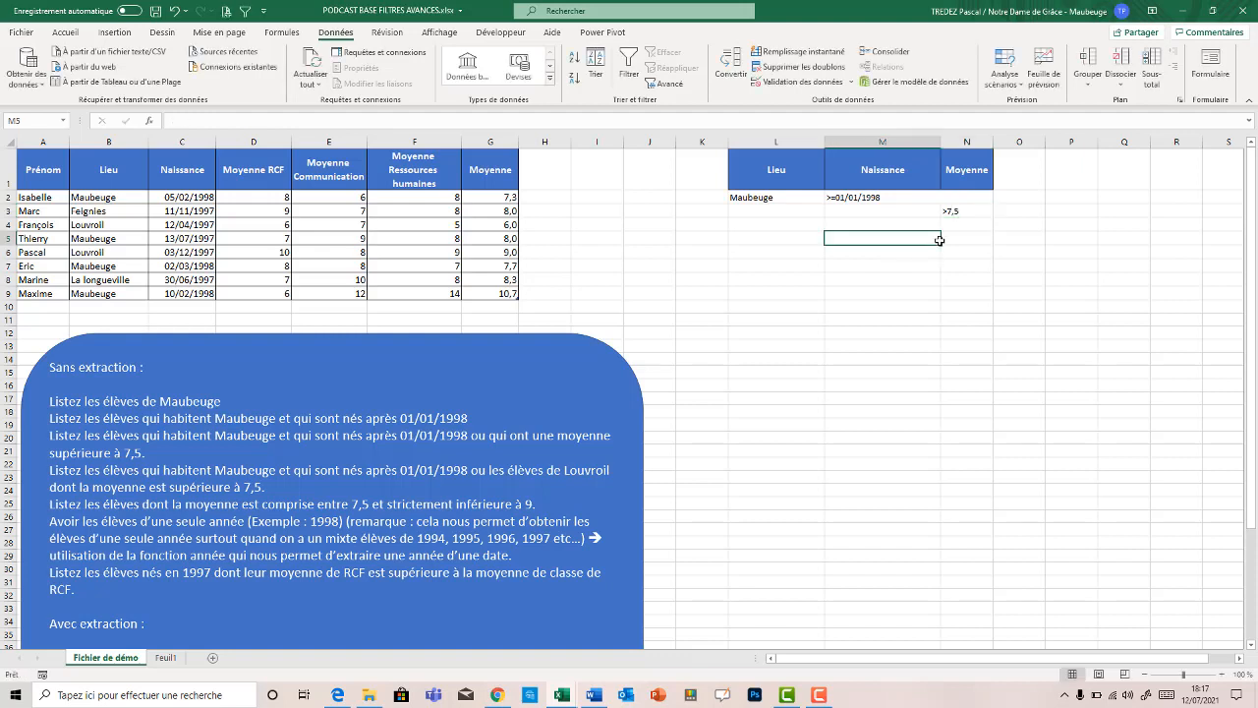
pyautogui.click(963, 212)
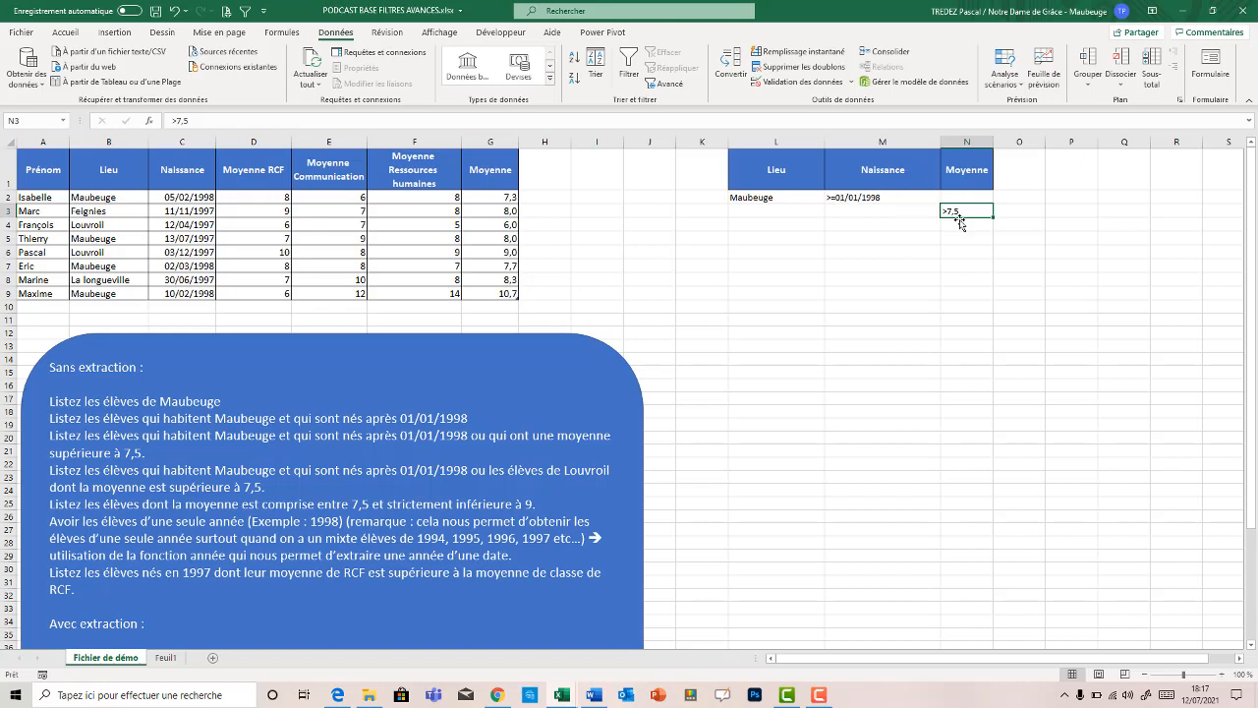
pyautogui.click(759, 210)
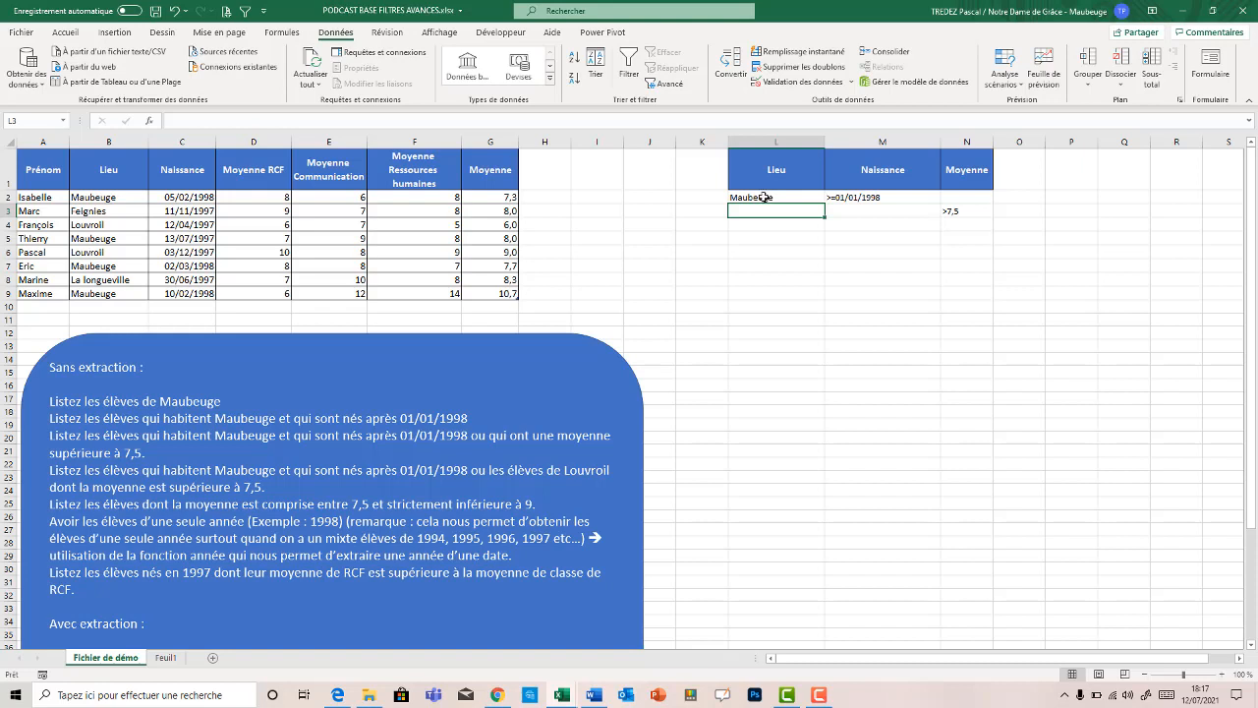
pyautogui.click(851, 198)
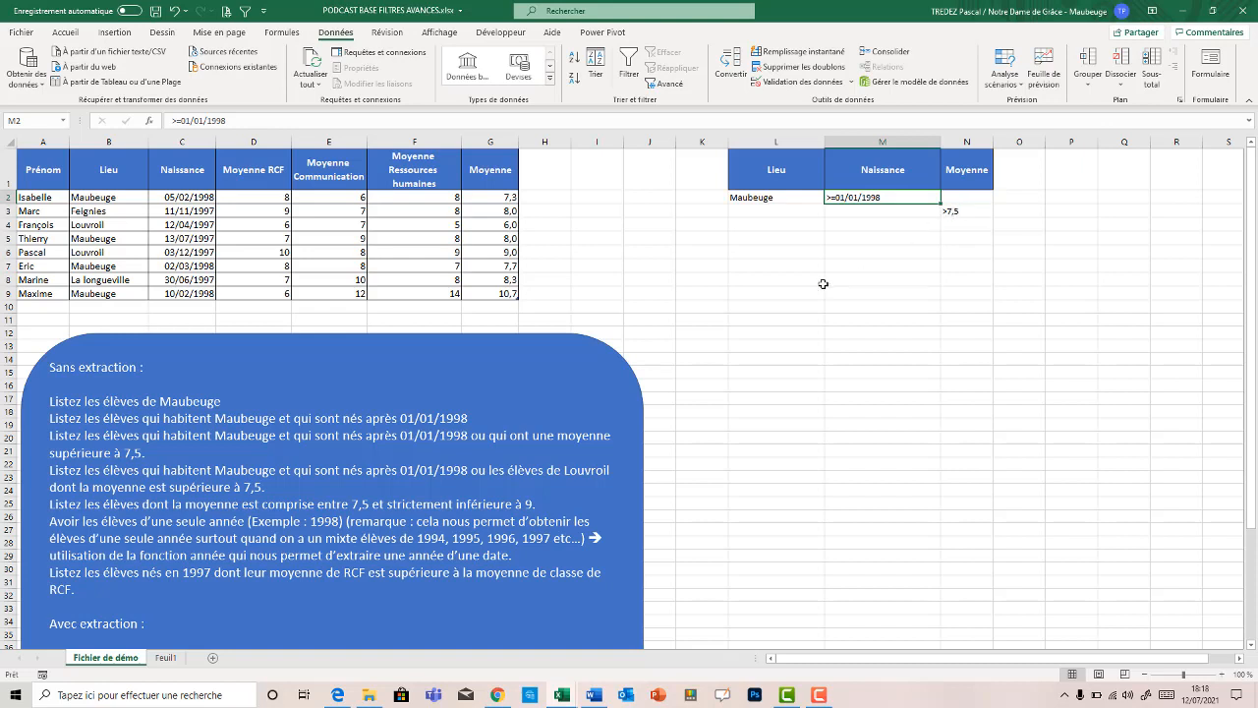
# Step: Filter the table A1:G9 in place with an advanced filter, replacing the criteria range with L1:N3
pyautogui.click(474, 227)
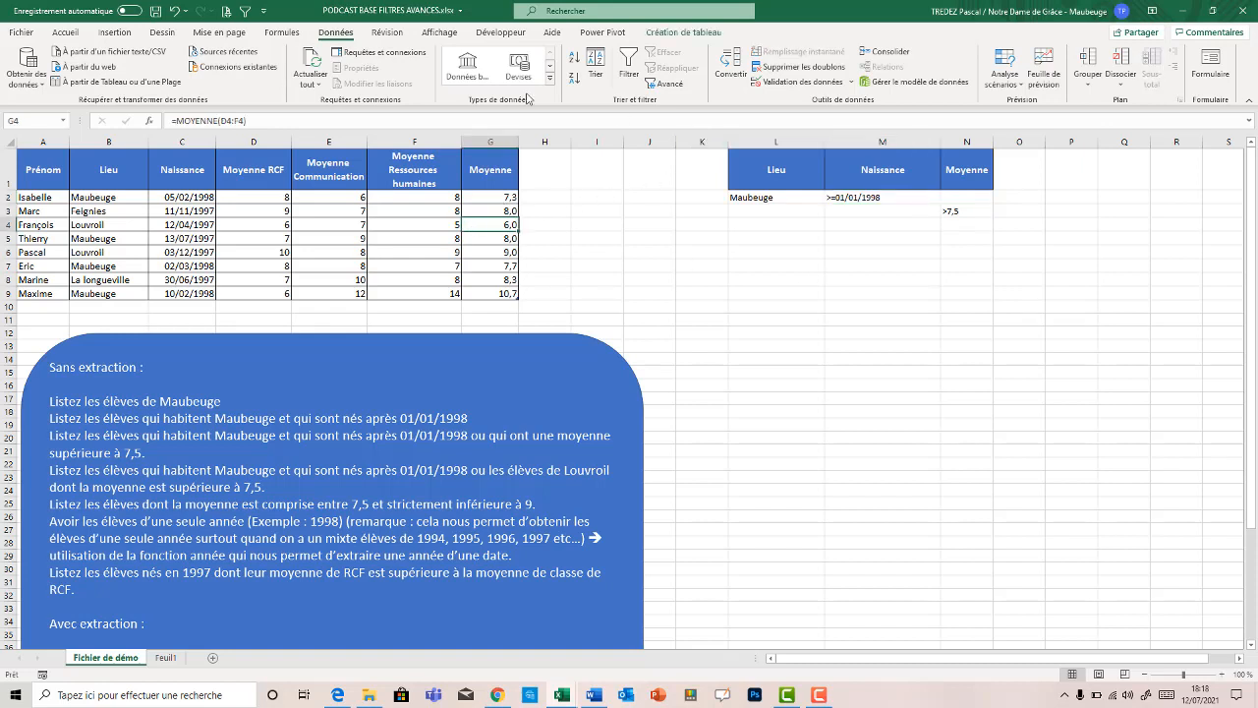
pyautogui.click(678, 88)
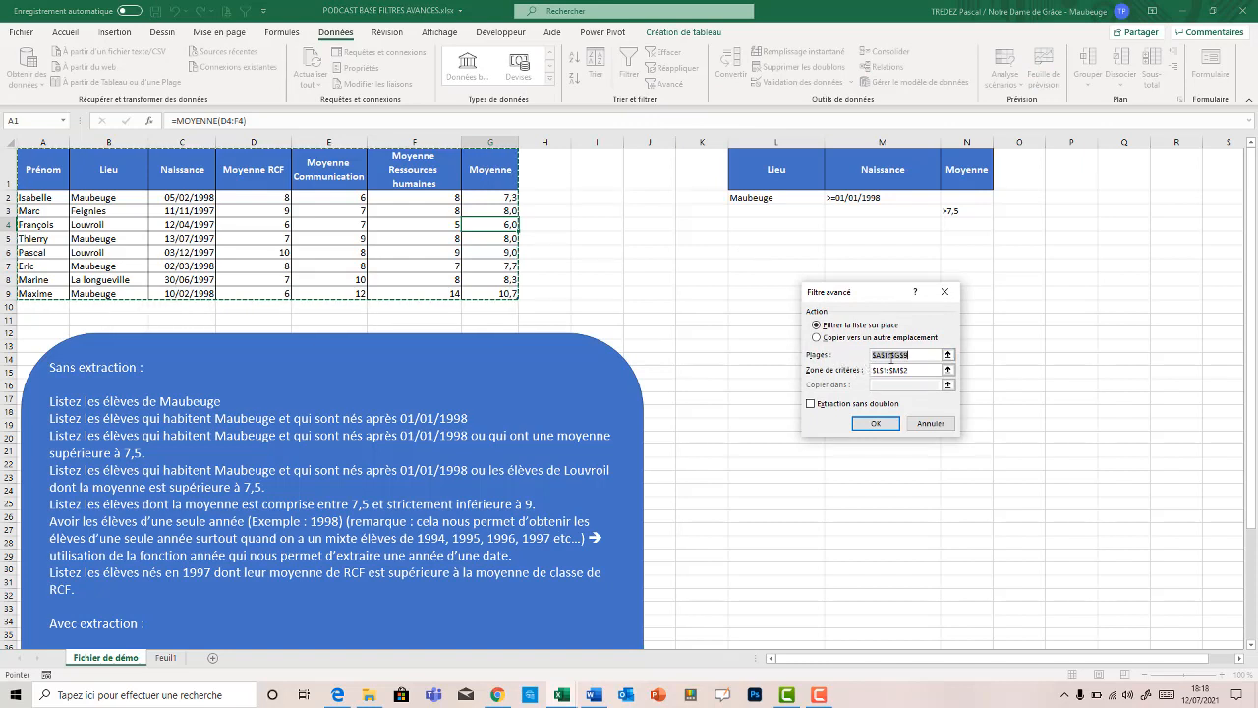
pyautogui.moveTo(906, 372); pyautogui.dragTo(844, 370)
pyautogui.press('Delete')
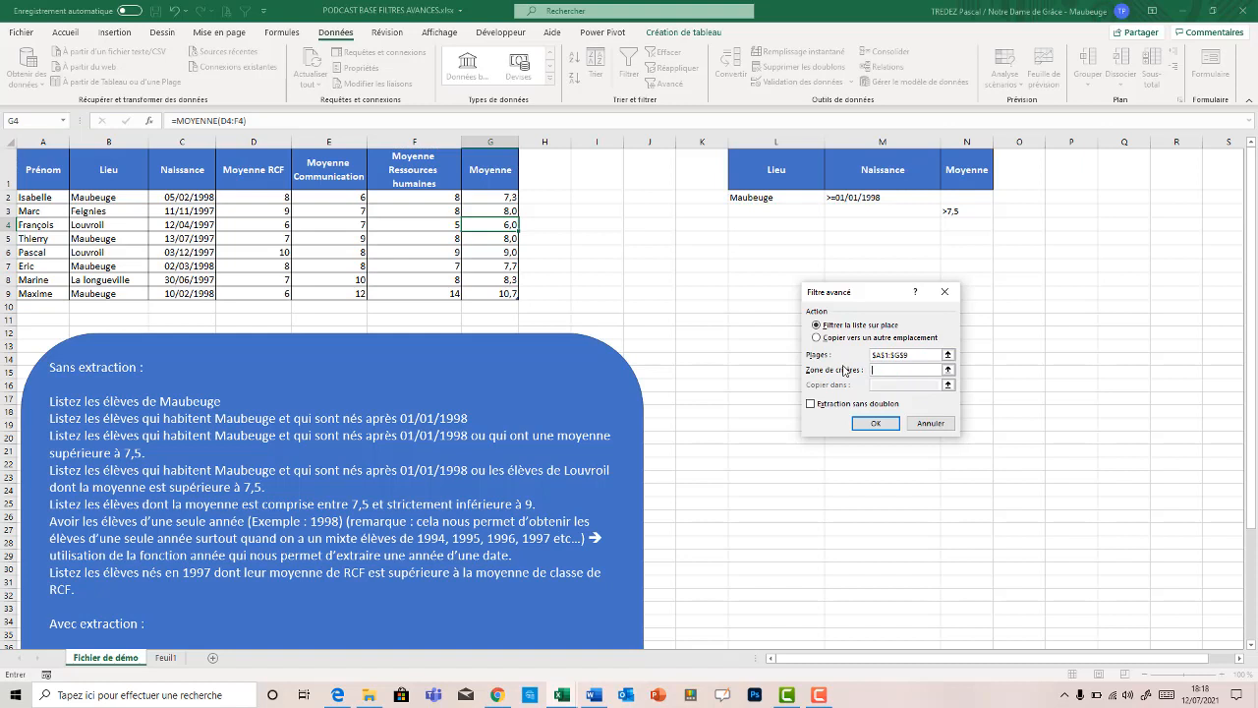
pyautogui.moveTo(772, 159); pyautogui.dragTo(953, 210)
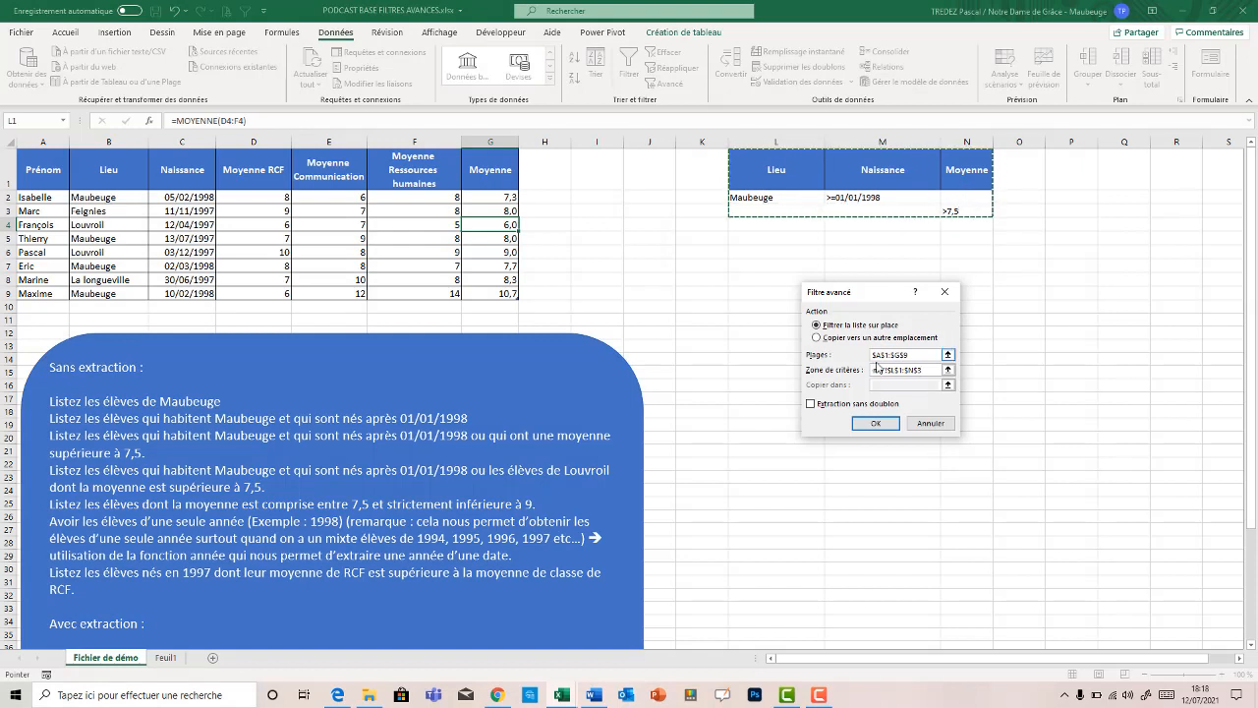
pyautogui.click(878, 425)
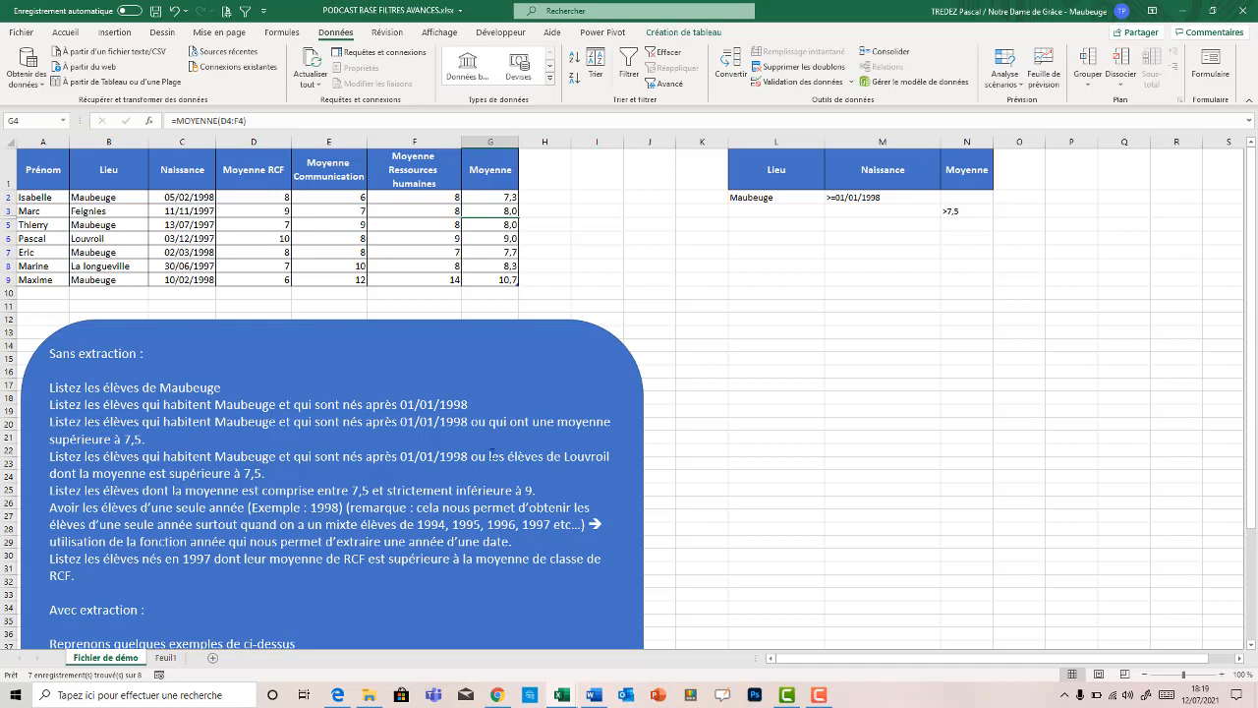
# Step: Add Louvroil under Lieu in L3, on the same criteria row as >7,5
pyautogui.click(790, 200)
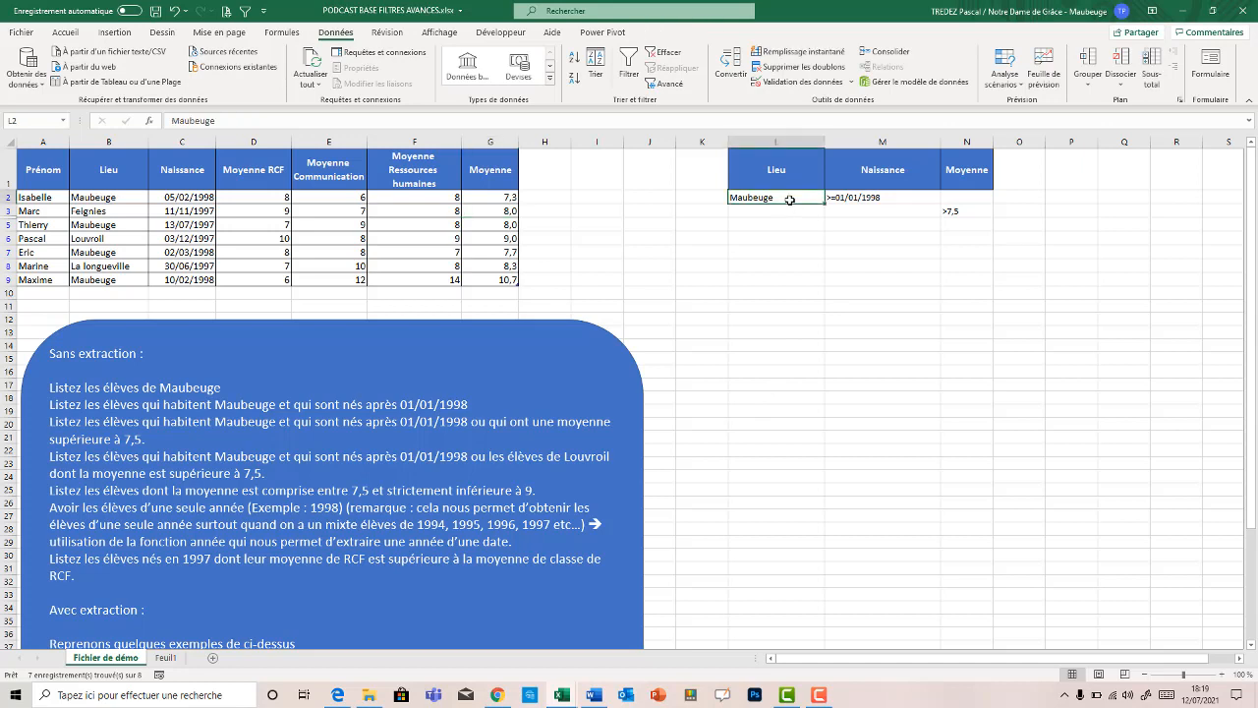
pyautogui.click(861, 198)
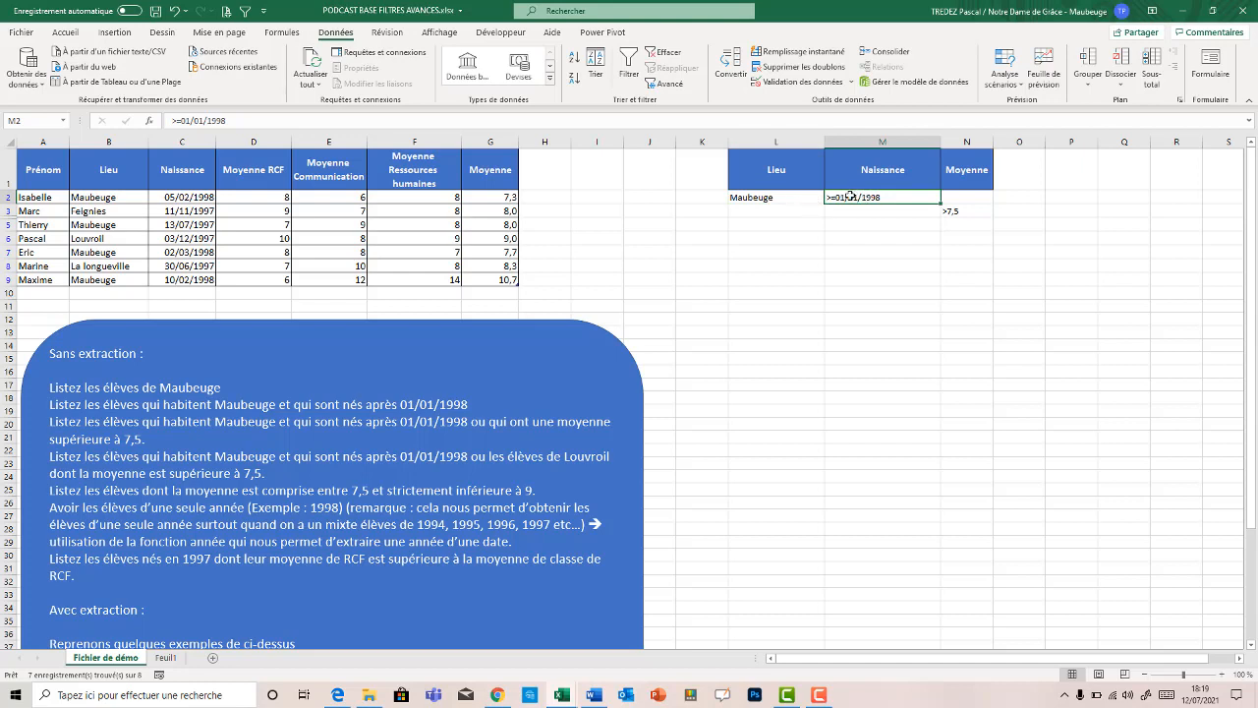
pyautogui.click(784, 211)
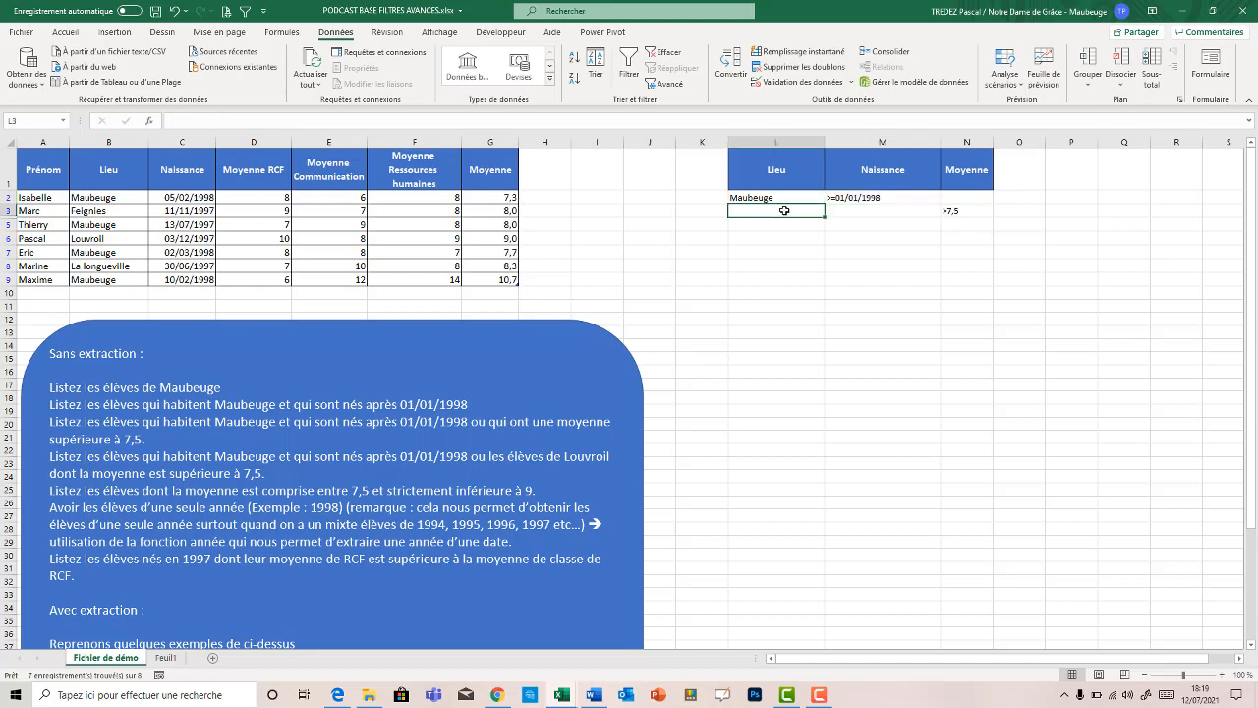
pyautogui.write('Louvroil')
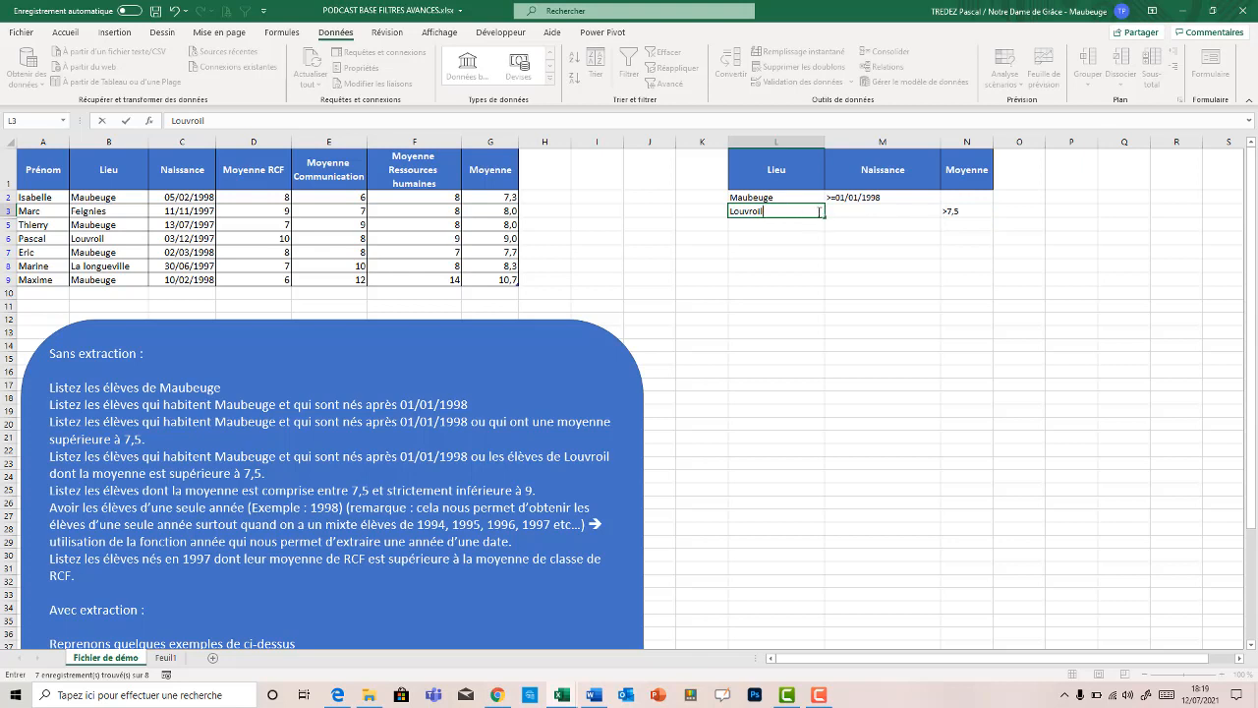
# Step: Run the in-place advanced filter on A1:G9 again, reselecting L1:N3 as the criteria range with the Louvroil condition
pyautogui.click(498, 240)
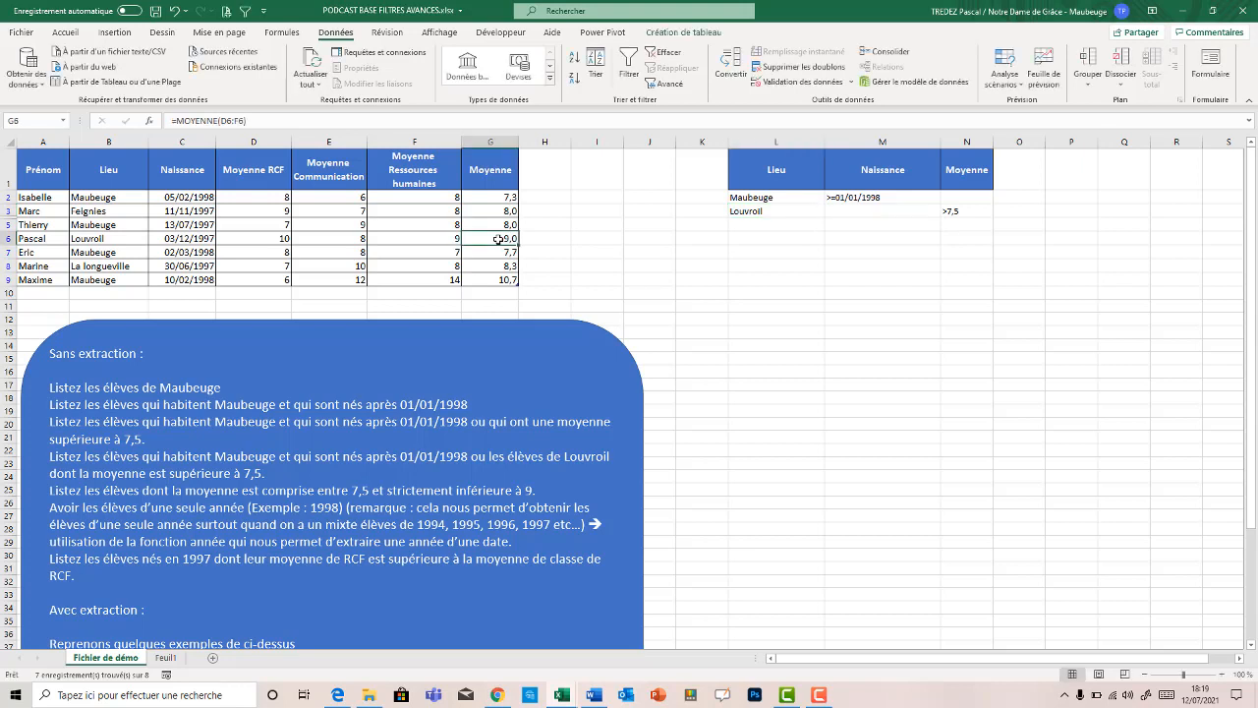
pyautogui.click(670, 83)
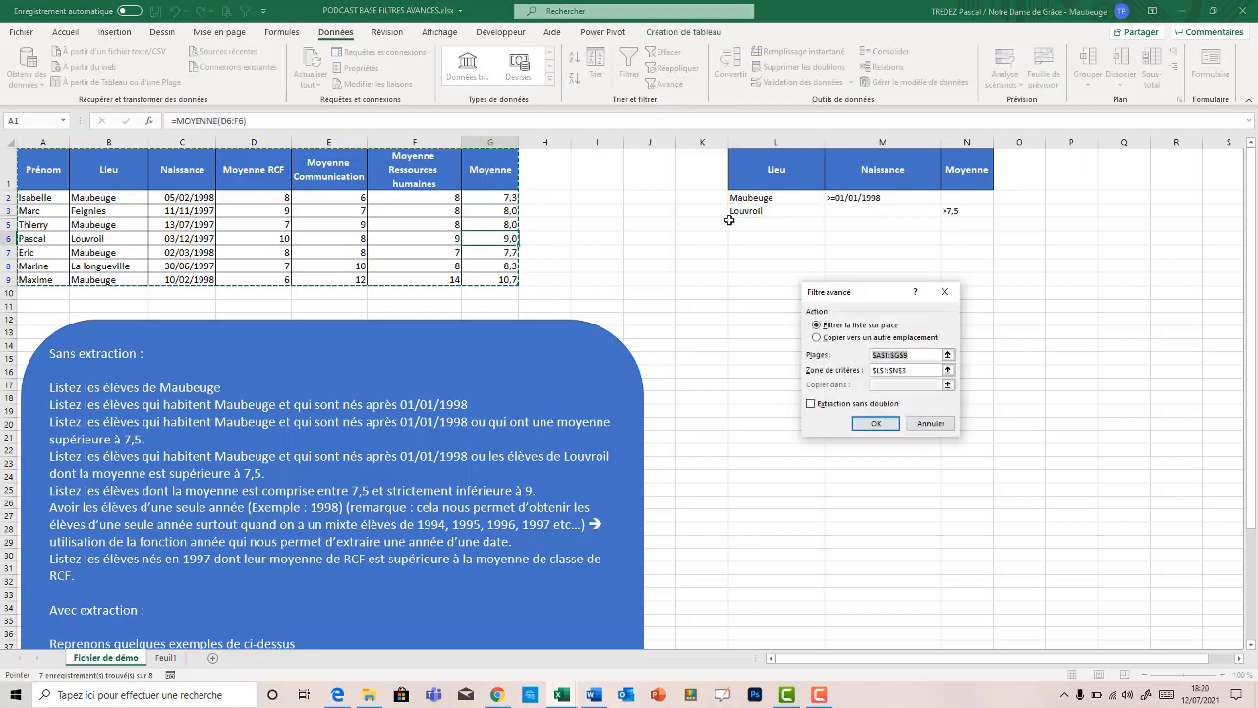
pyautogui.click(897, 371)
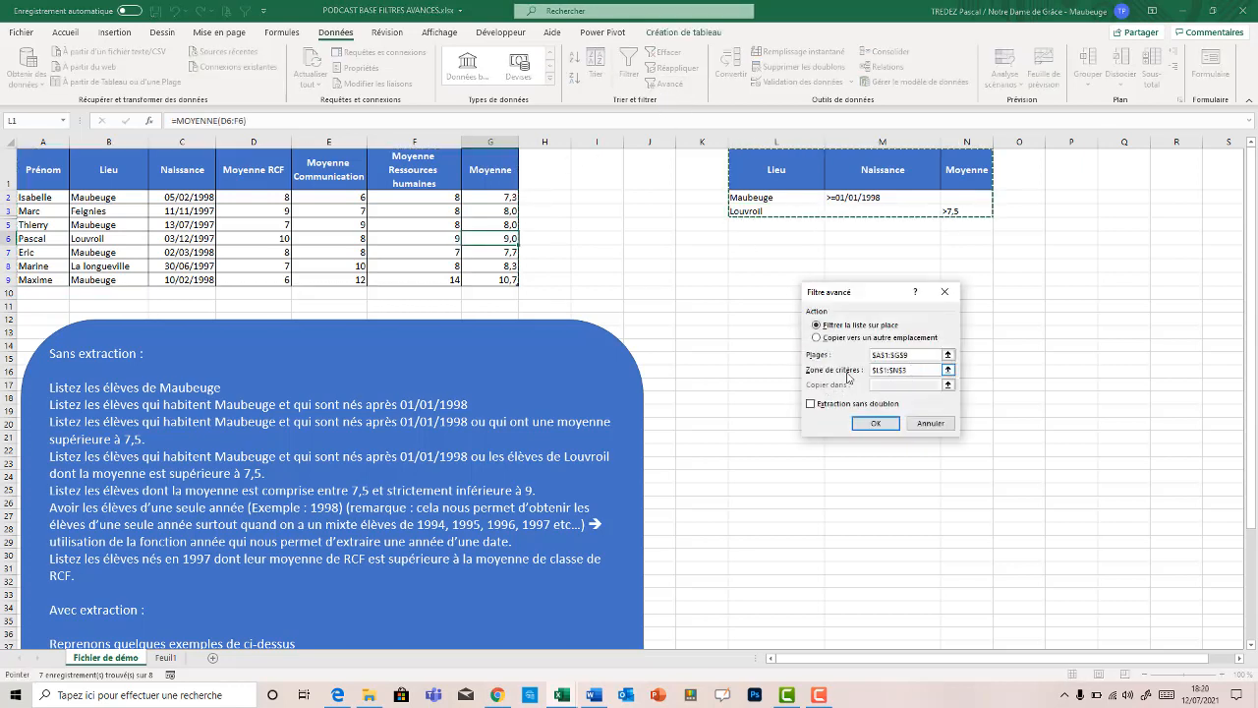
pyautogui.moveTo(850, 377); pyautogui.dragTo(856, 375)
pyautogui.press('BackSpace')
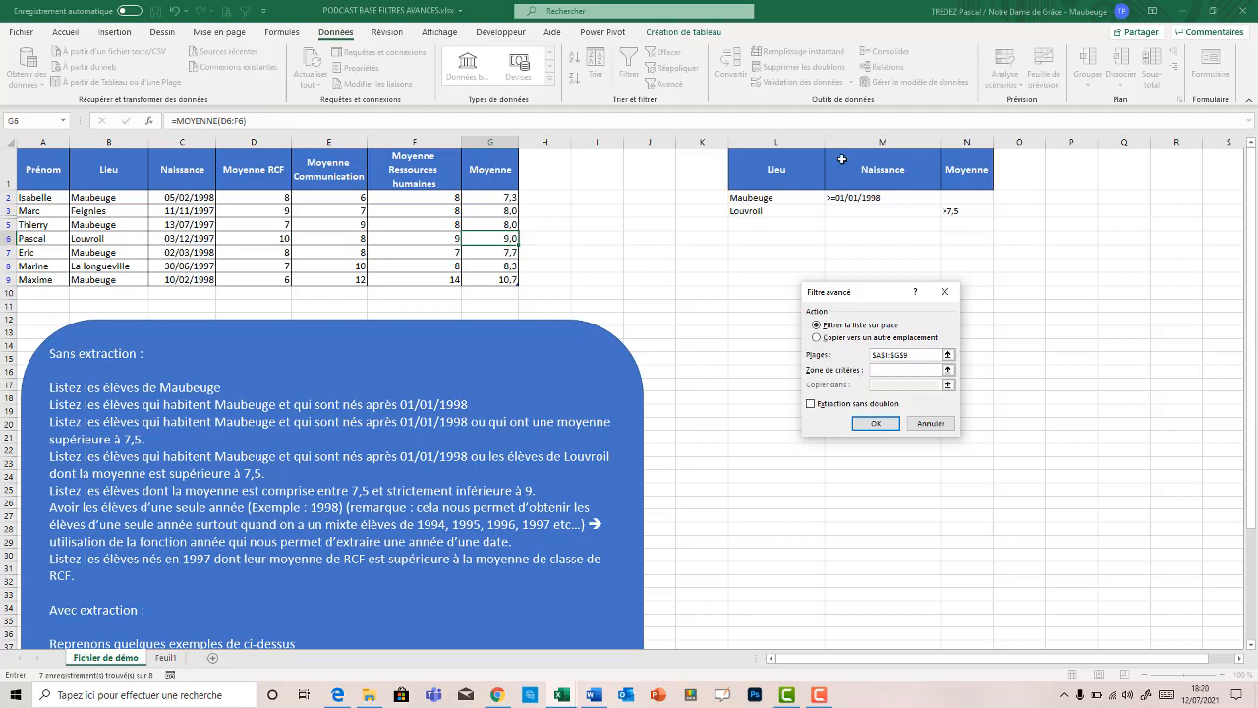
pyautogui.moveTo(786, 167); pyautogui.dragTo(959, 204)
pyautogui.moveTo(967, 220); pyautogui.dragTo(954, 212)
pyautogui.click(875, 423)
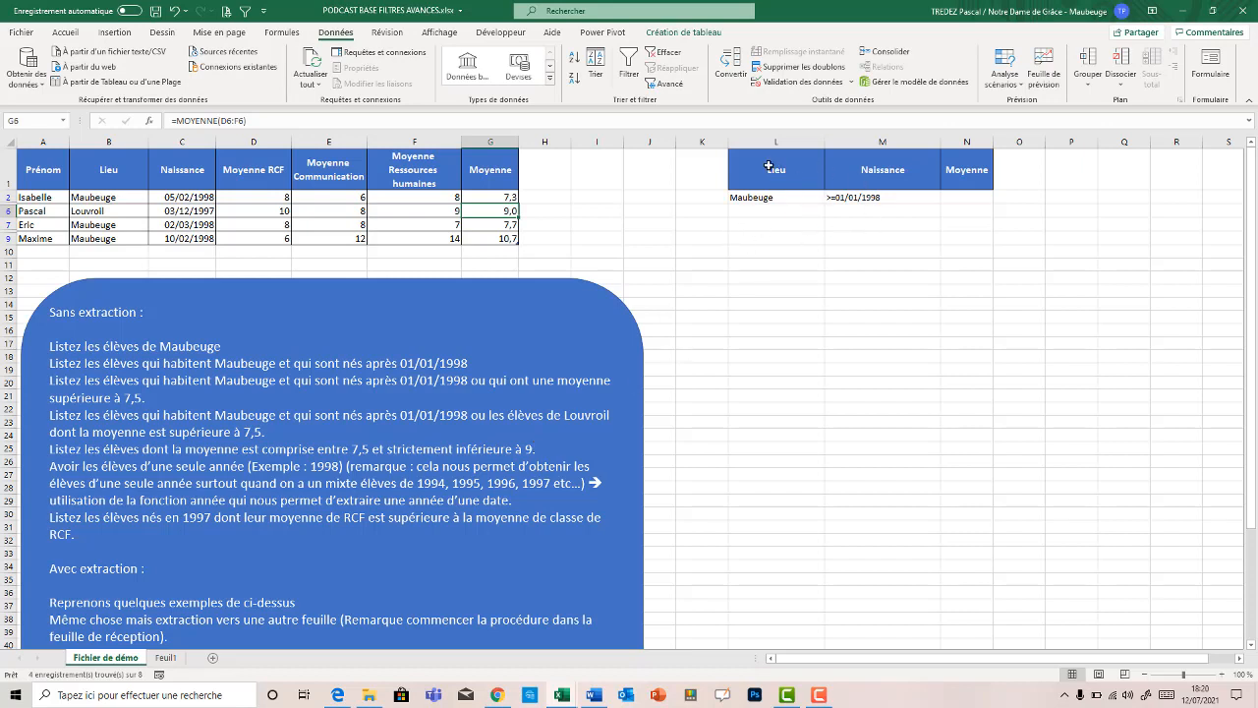
# Step: Clear the contents of the old criteria headers and values in L1:N2
pyautogui.moveTo(768, 166); pyautogui.dragTo(970, 197)
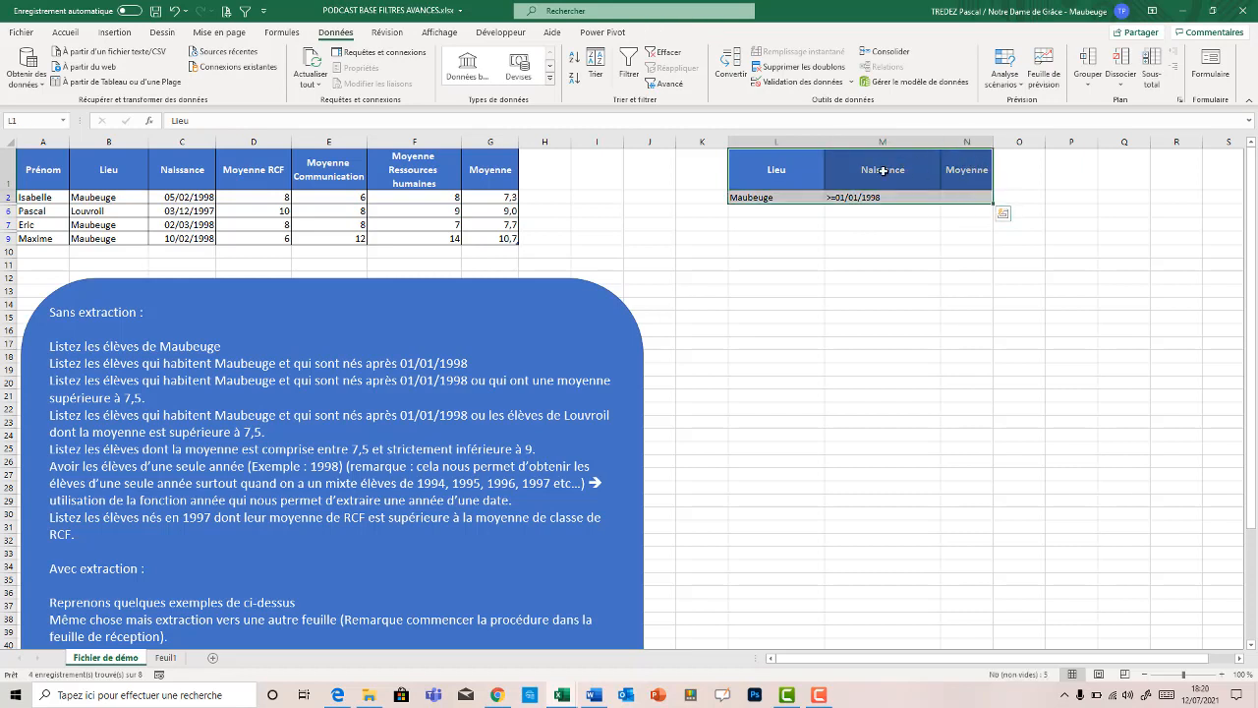
pyautogui.rightClick(883, 171)
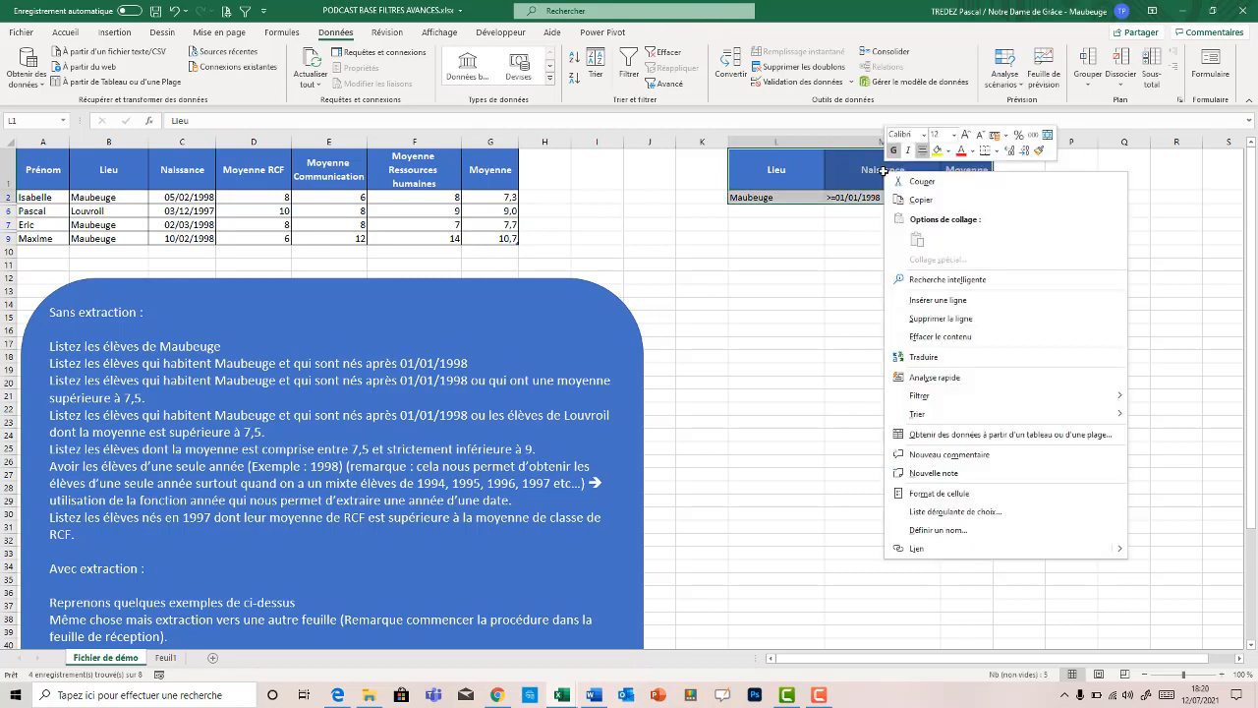
pyautogui.click(932, 337)
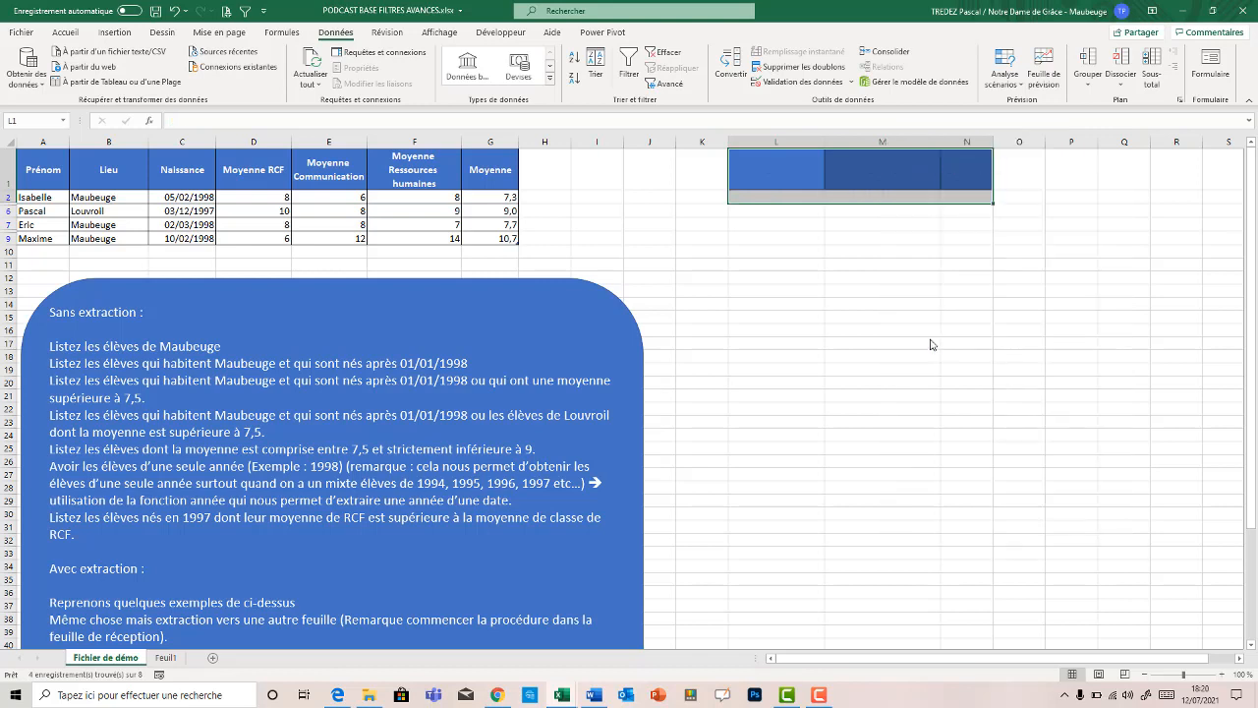
pyautogui.click(772, 178)
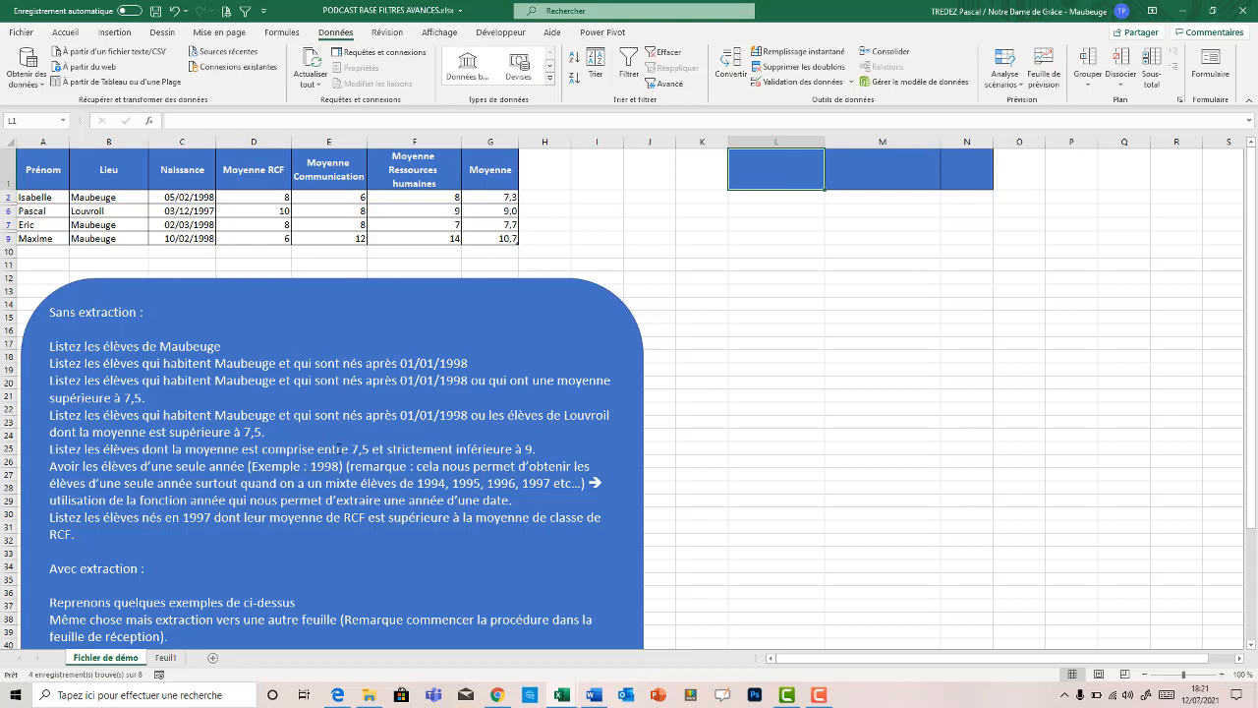
# Step: Copy the Moyenne header from G1 to both L1 and M1, and narrow column M slightly
pyautogui.click(493, 182)
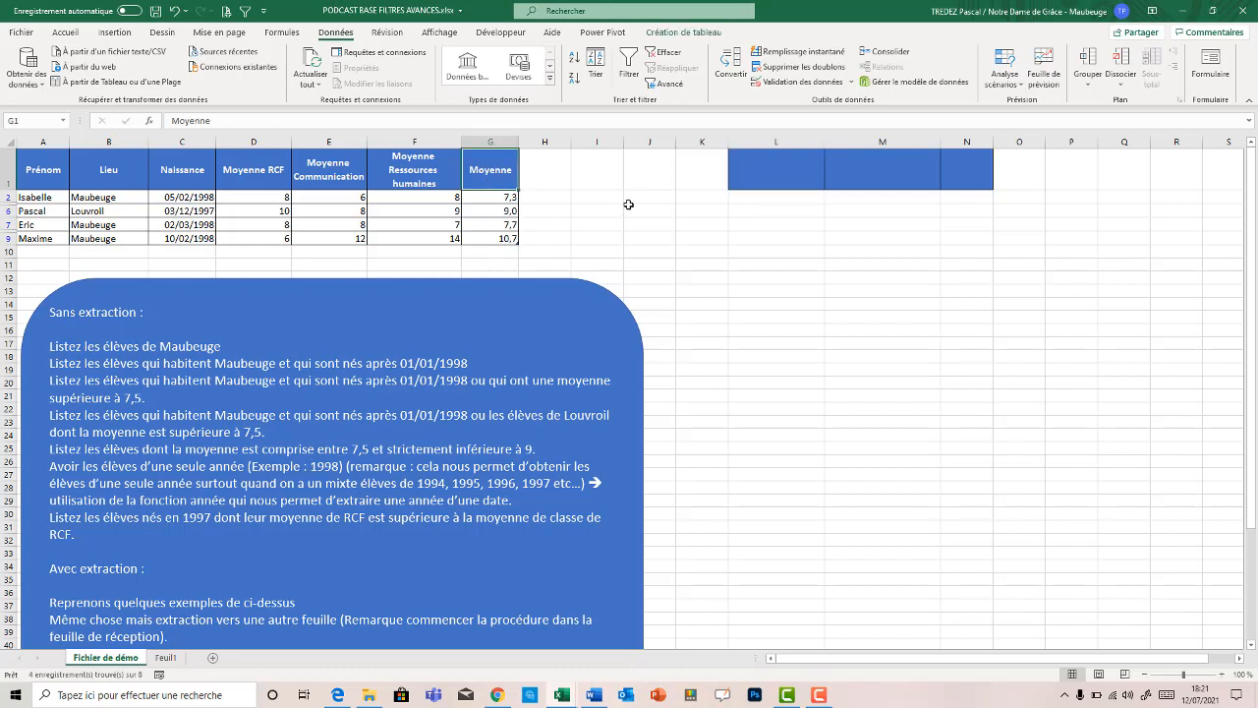
pyautogui.hotkey('ctrl', 'c')
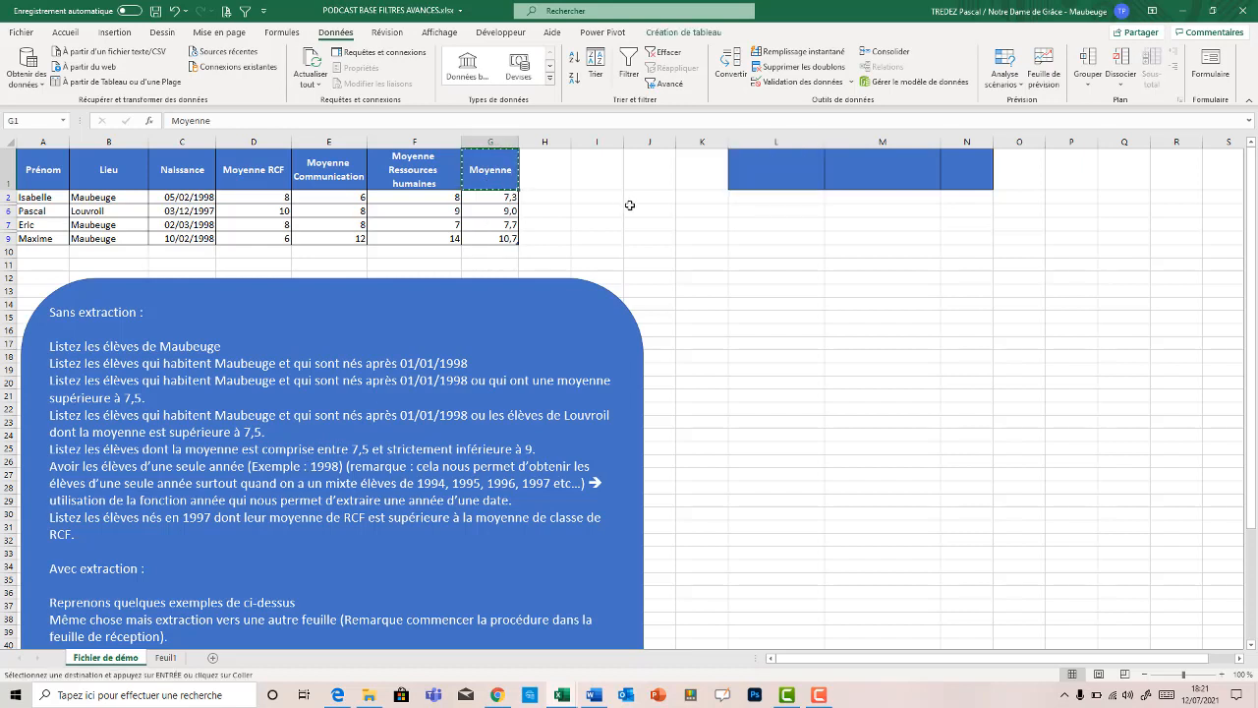
pyautogui.click(806, 175)
pyautogui.hotkey('ctrl', 'v')
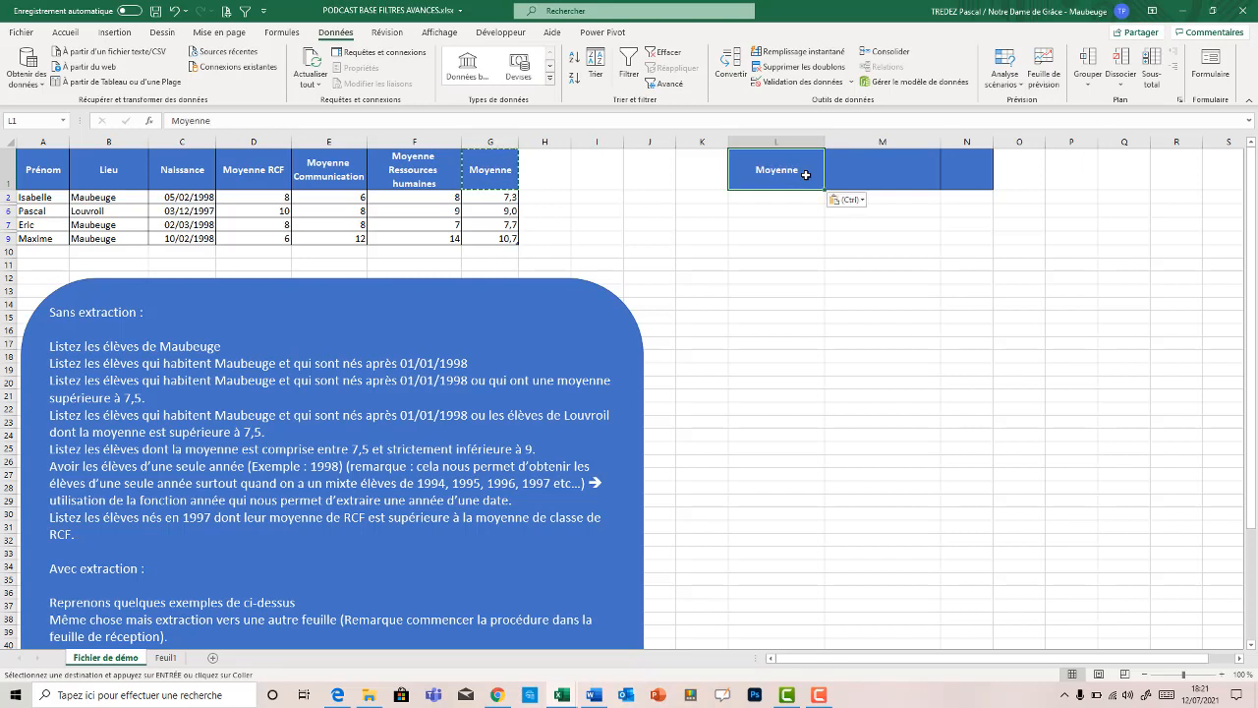
pyautogui.moveTo(938, 141); pyautogui.dragTo(916, 142)
pyautogui.click(868, 175)
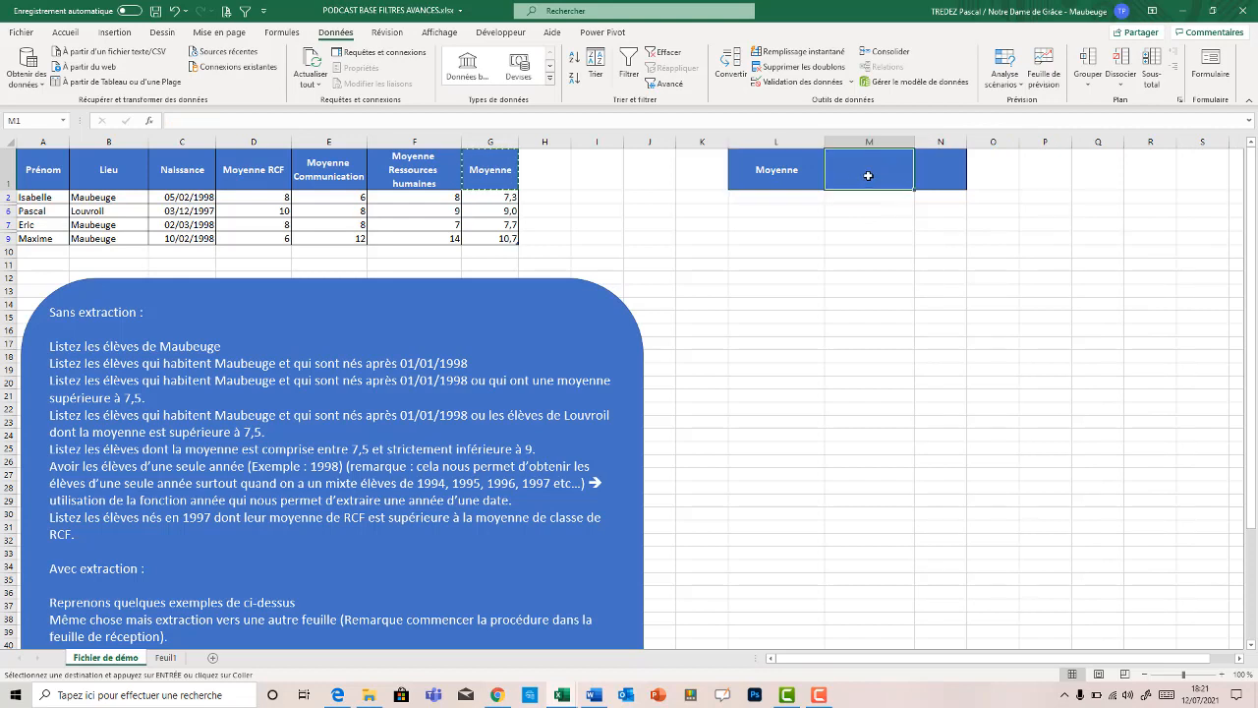
pyautogui.hotkey('ctrl', 'v')
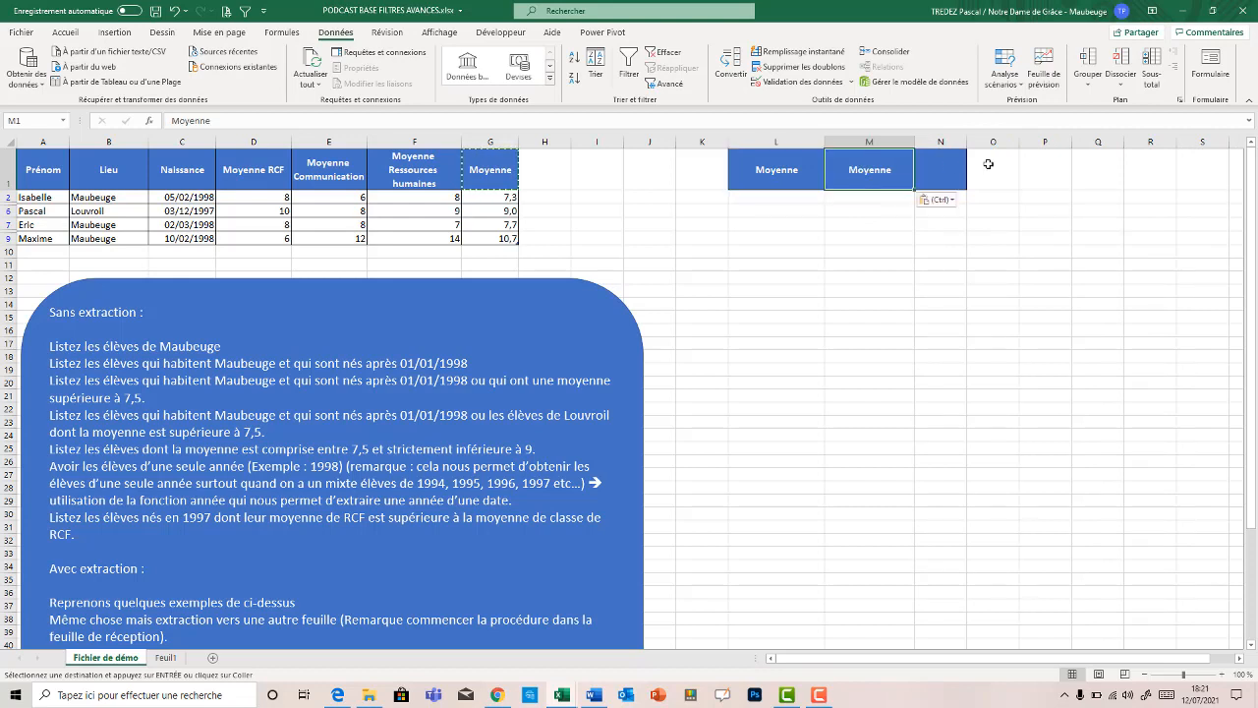
# Step: Delete the leftover blue-filled column N beside the two Moyenne criteria headers
pyautogui.click(946, 139)
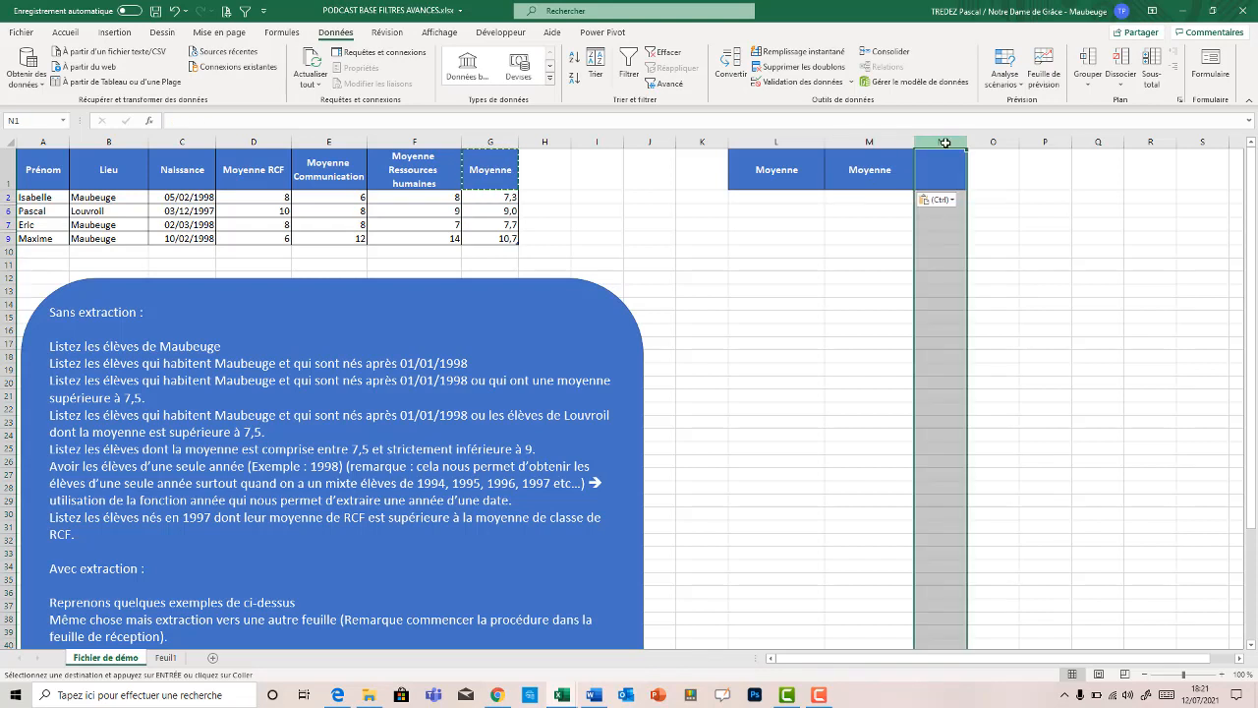
pyautogui.rightClick(945, 140)
pyautogui.click(988, 269)
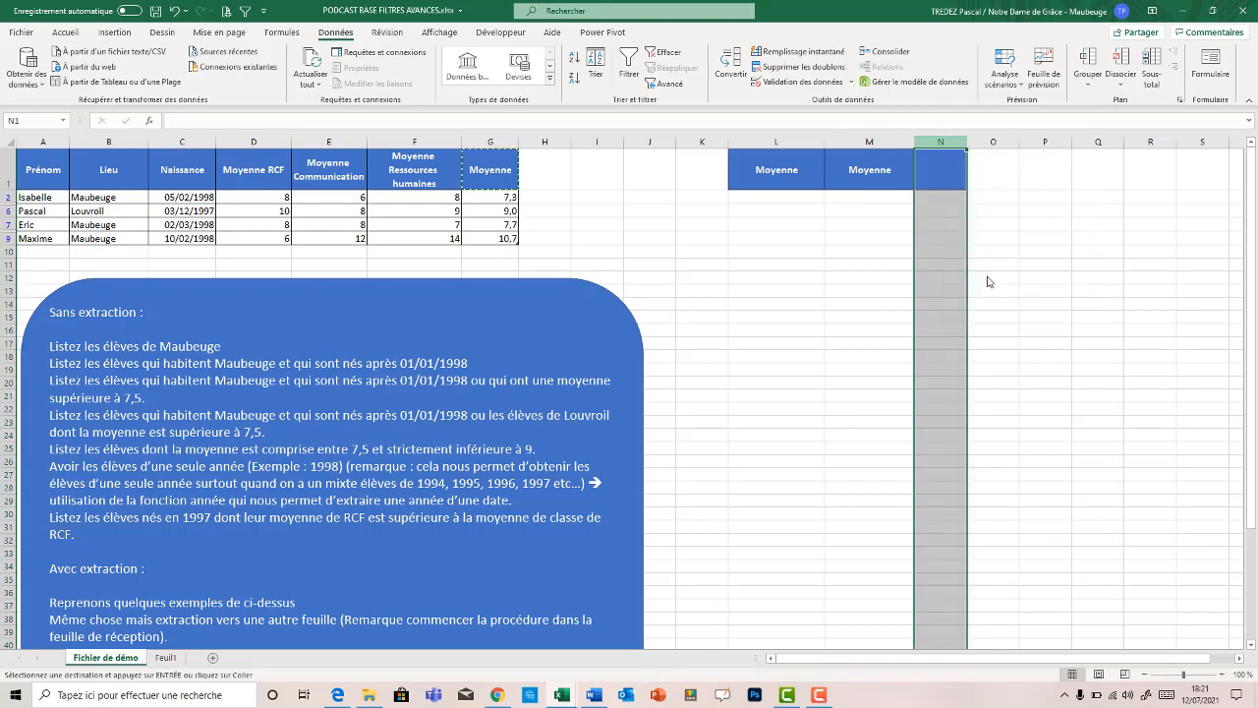
pyautogui.click(791, 250)
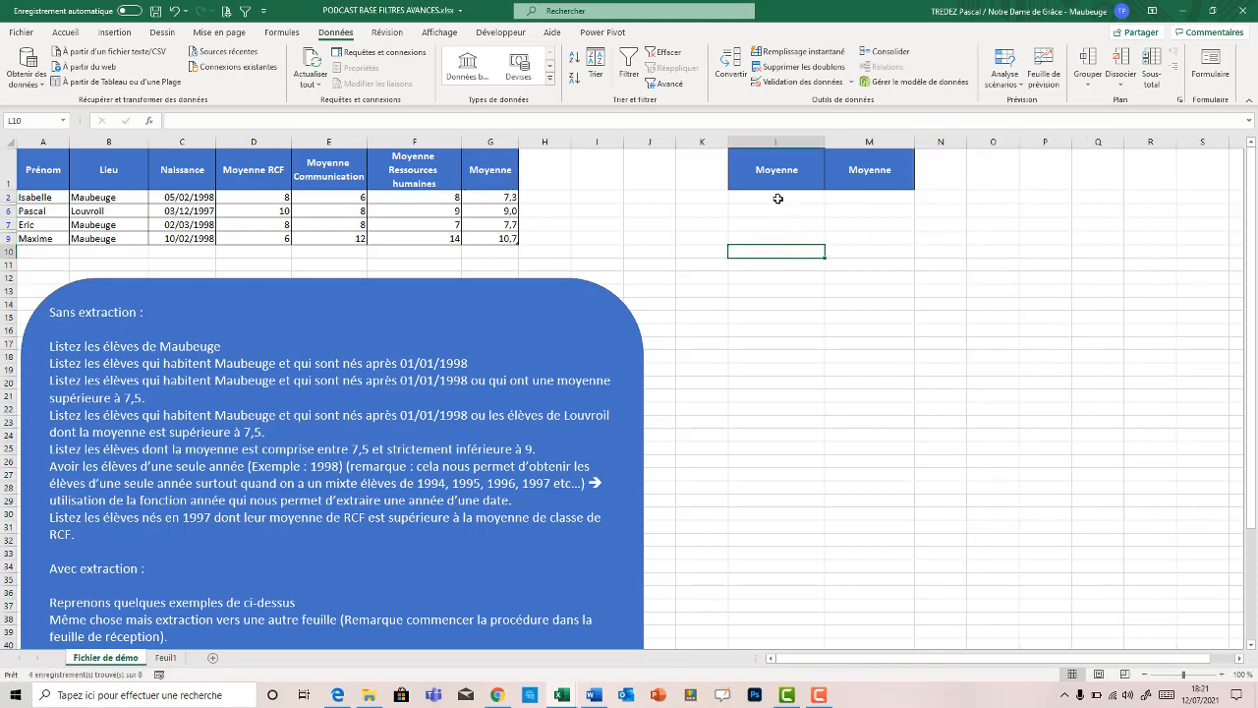
# Step: Enter the criteria >7,5 in L2 and <9 in M2 under the two Moyenne headers
pyautogui.click(778, 198)
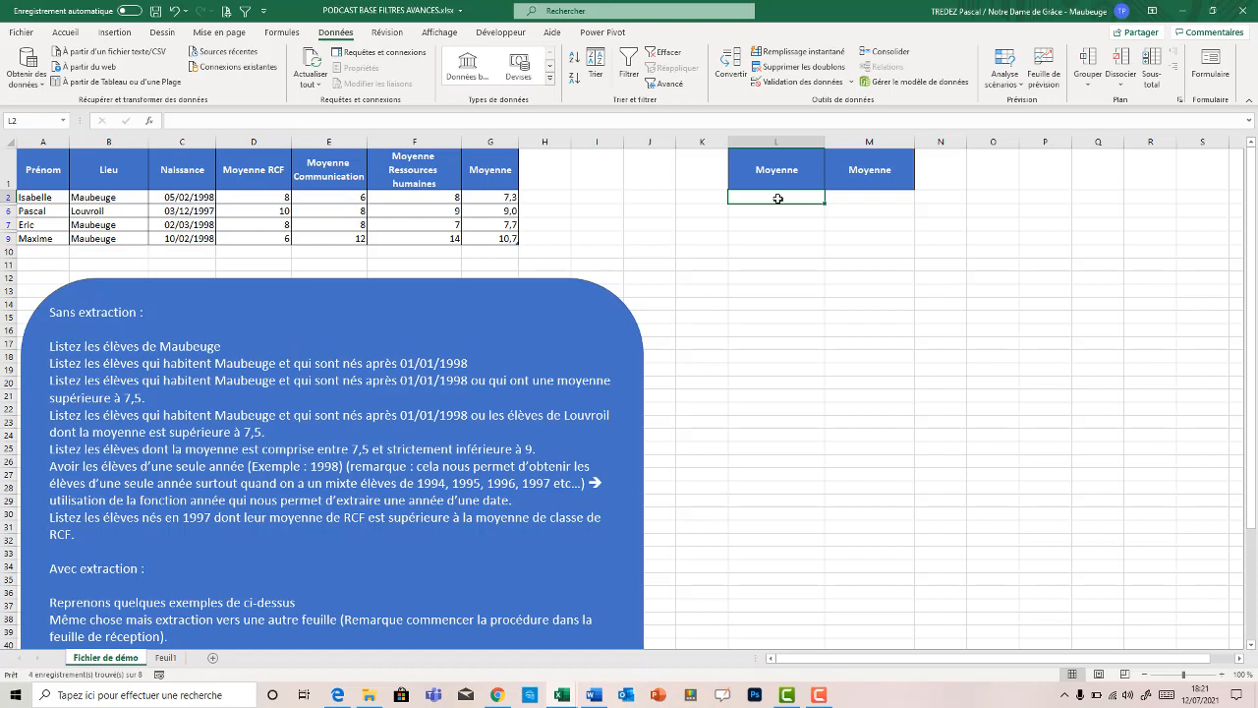
pyautogui.write('>')
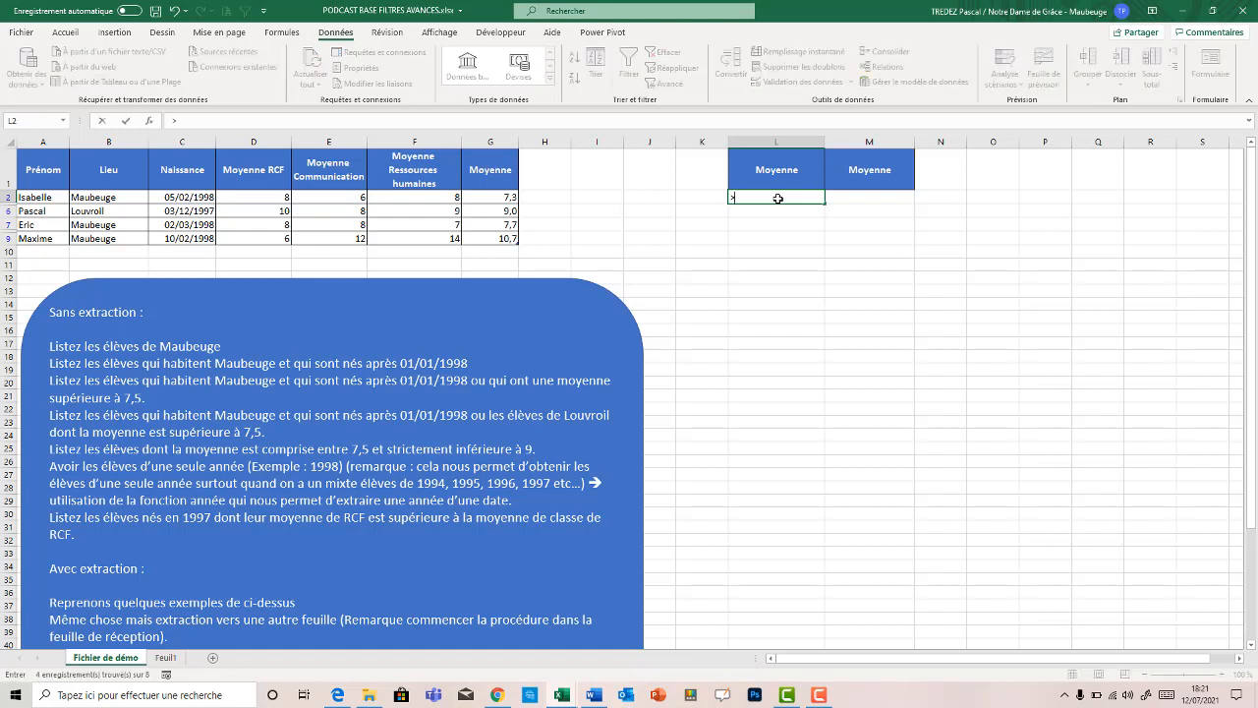
pyautogui.write('7,5')
pyautogui.click(883, 199)
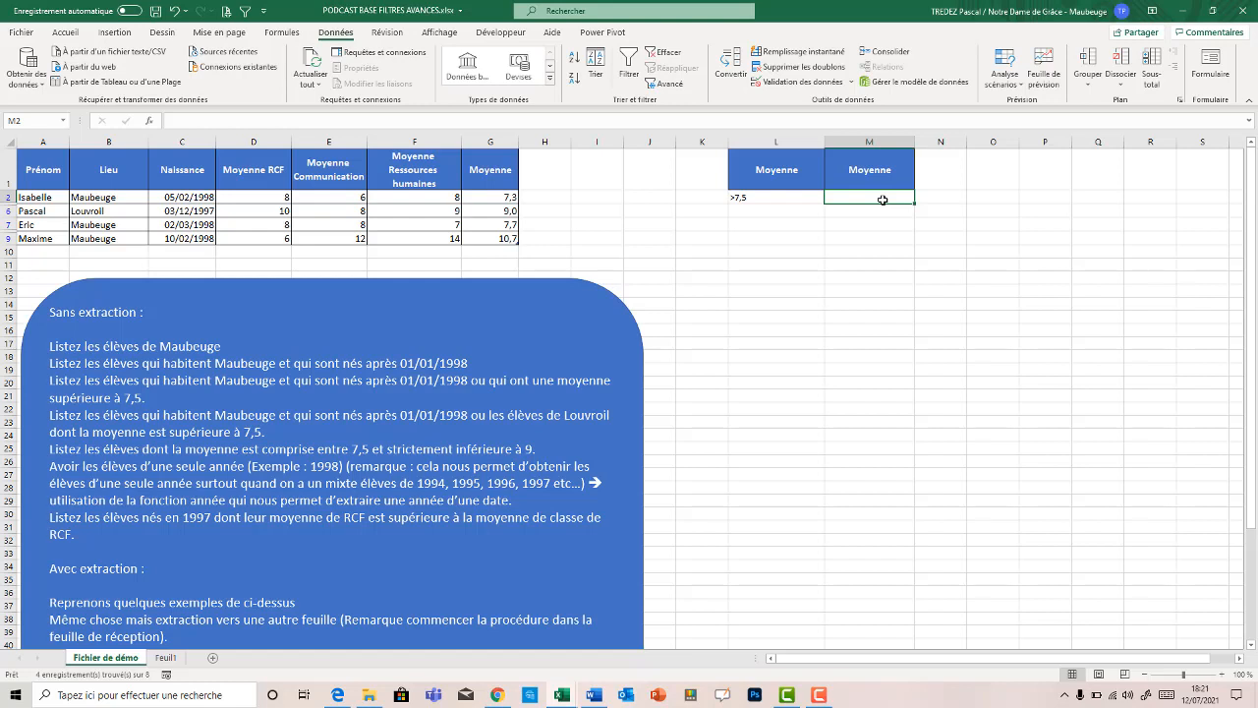
pyautogui.write('>')
pyautogui.press('BackSpace')
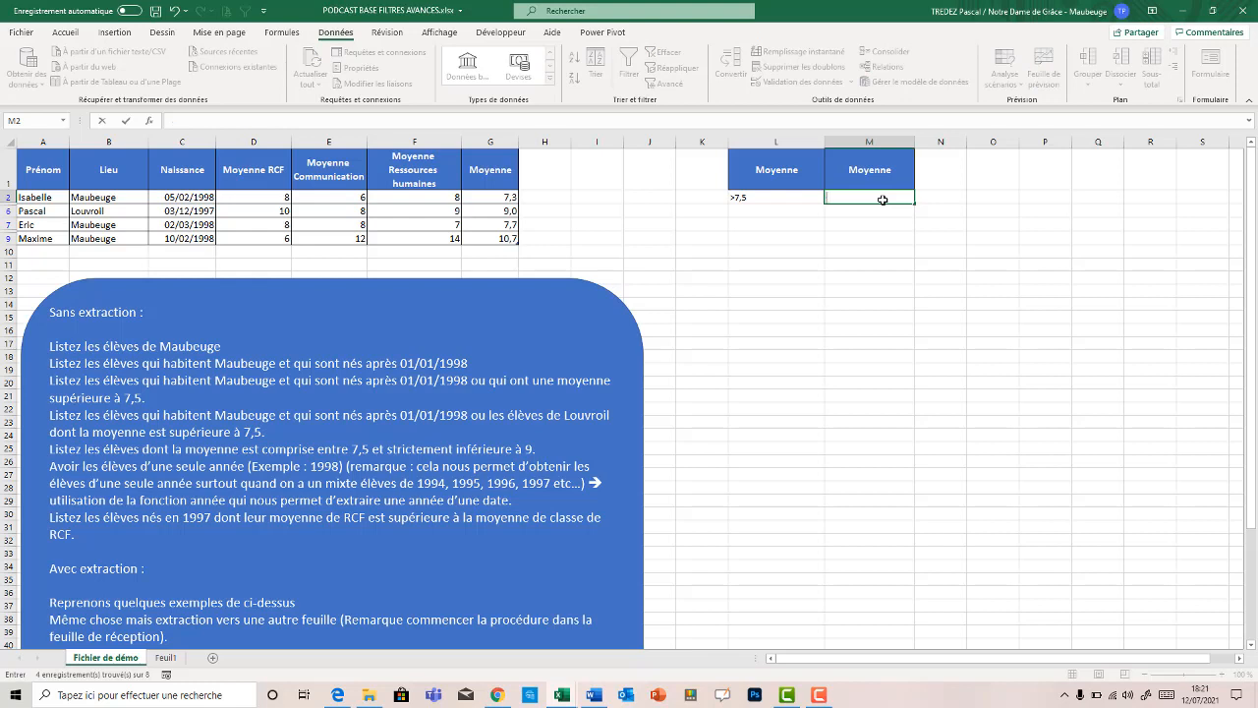
pyautogui.write('<9')
# Step: Change the lower-bound criterion in L2 to >=7,5
pyautogui.click(738, 198)
pyautogui.doubleClick(736, 197)
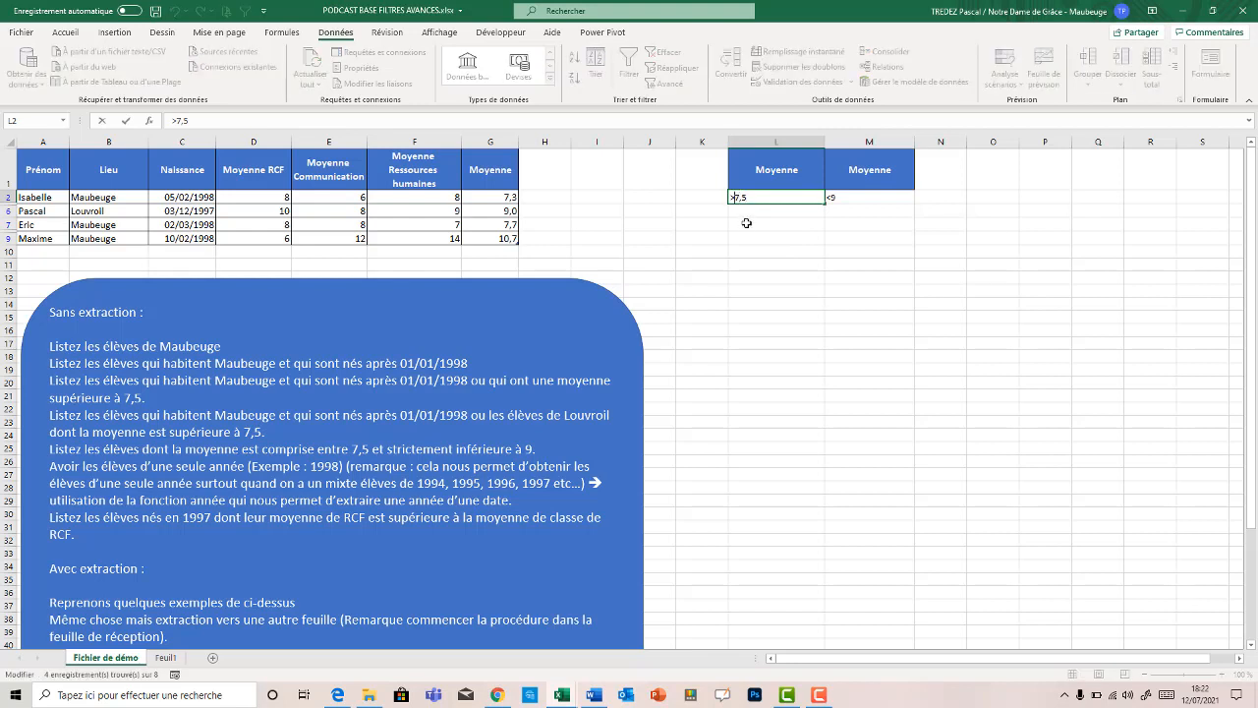
pyautogui.write('=')
pyautogui.click(768, 227)
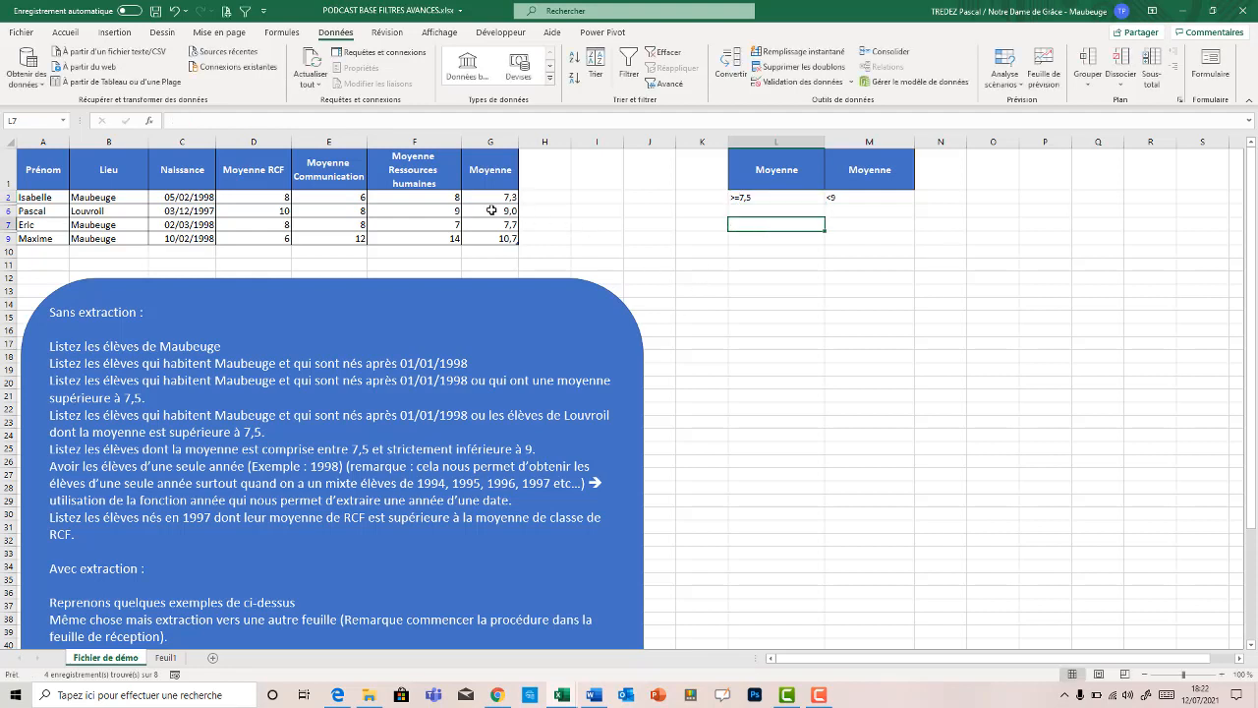
# Step: Clear the current filter and run an in-place advanced filter on A1:G9 with L1:M2 as the criteria range
pyautogui.click(668, 52)
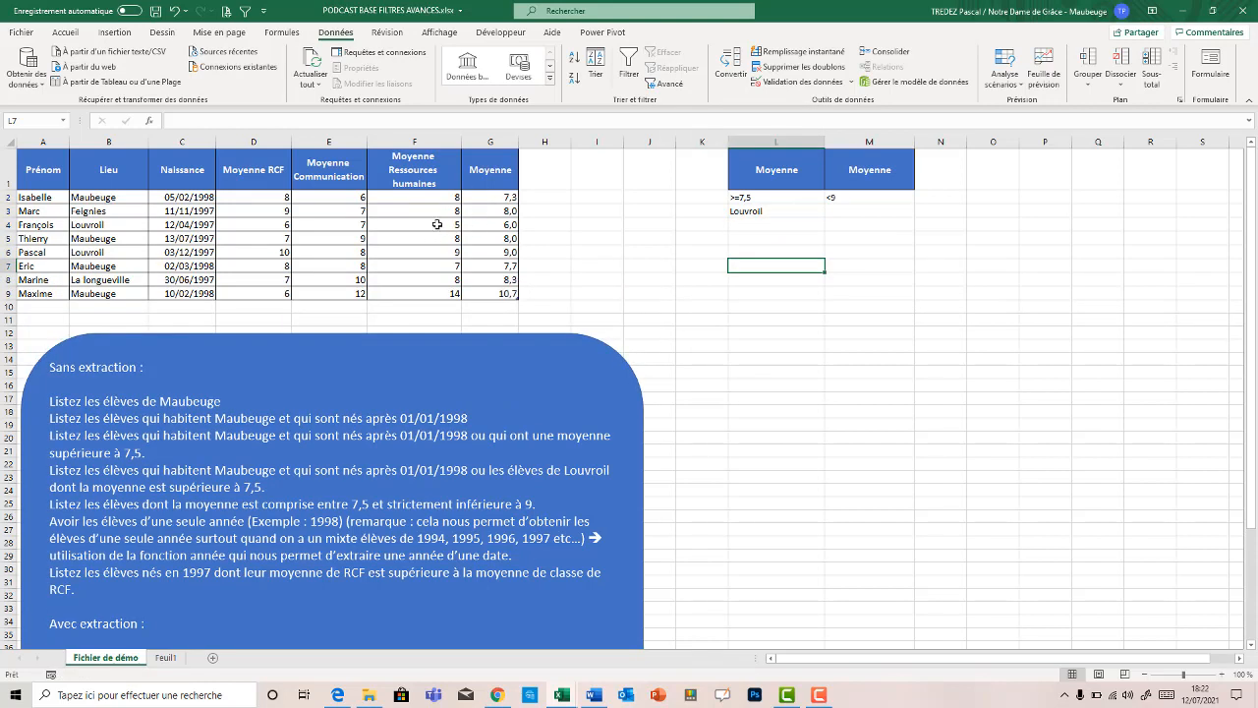
pyautogui.click(337, 227)
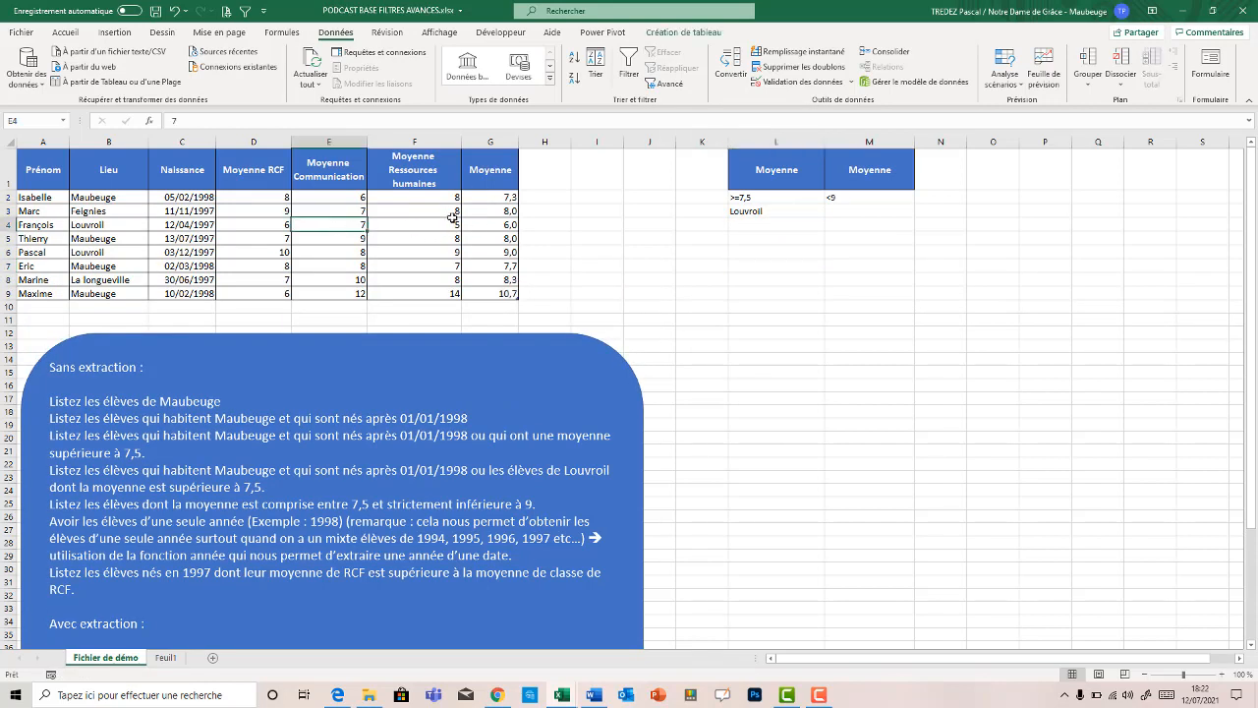
pyautogui.click(671, 86)
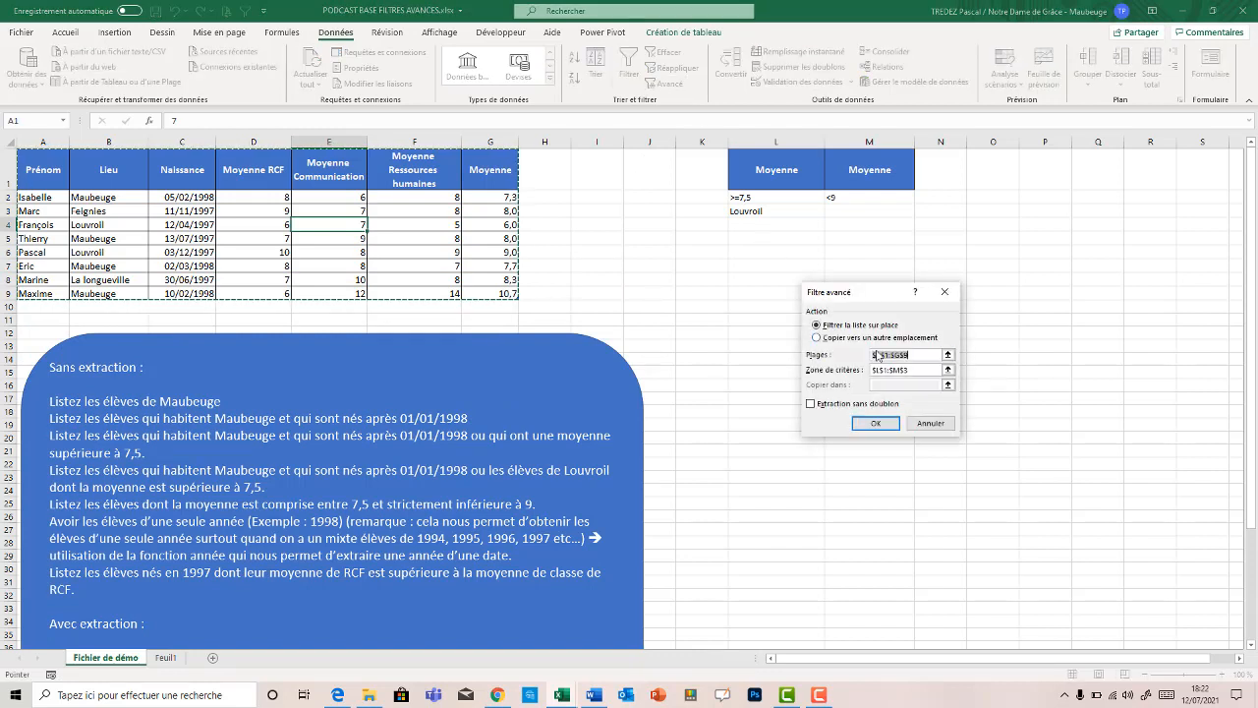
pyautogui.press('Tab')
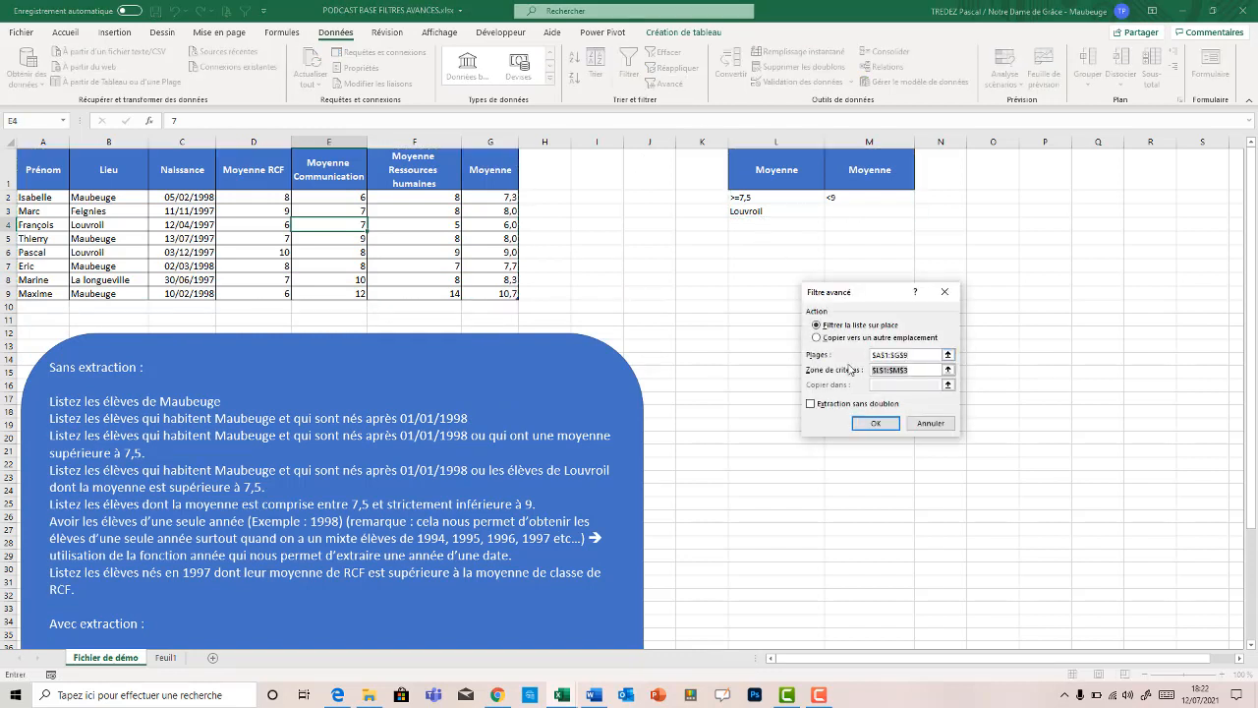
pyautogui.click(811, 174)
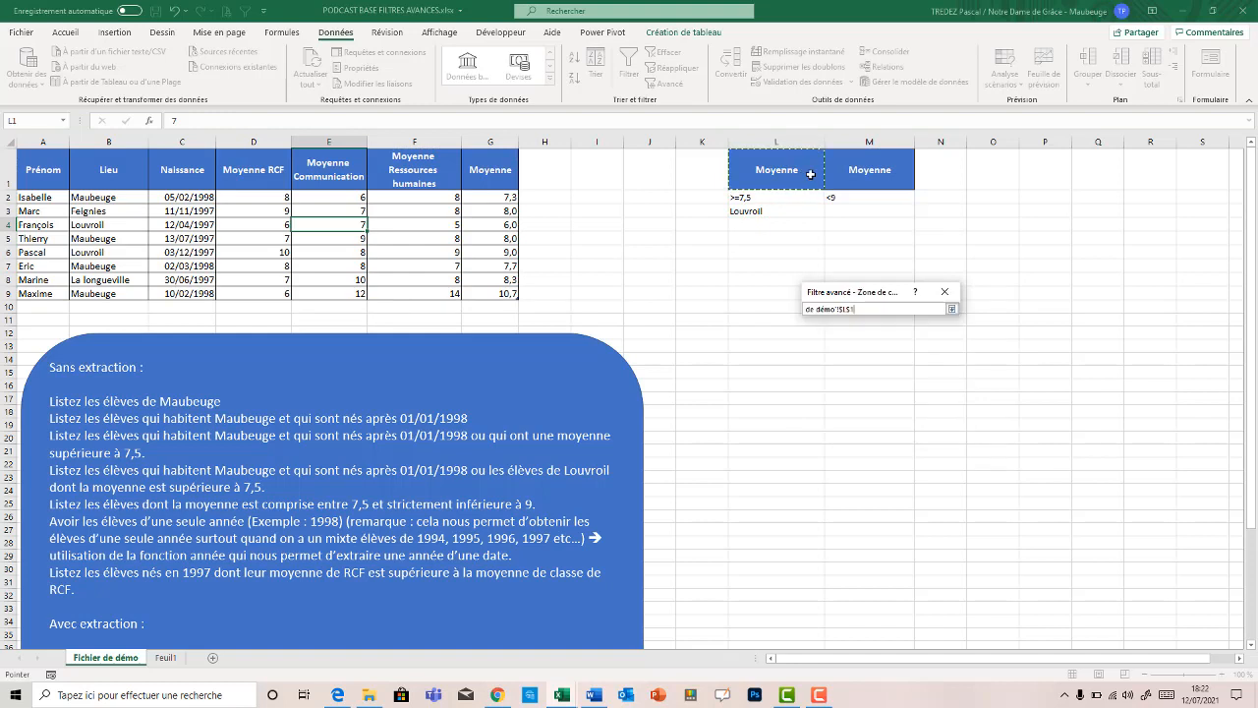
pyautogui.moveTo(811, 174); pyautogui.dragTo(862, 198)
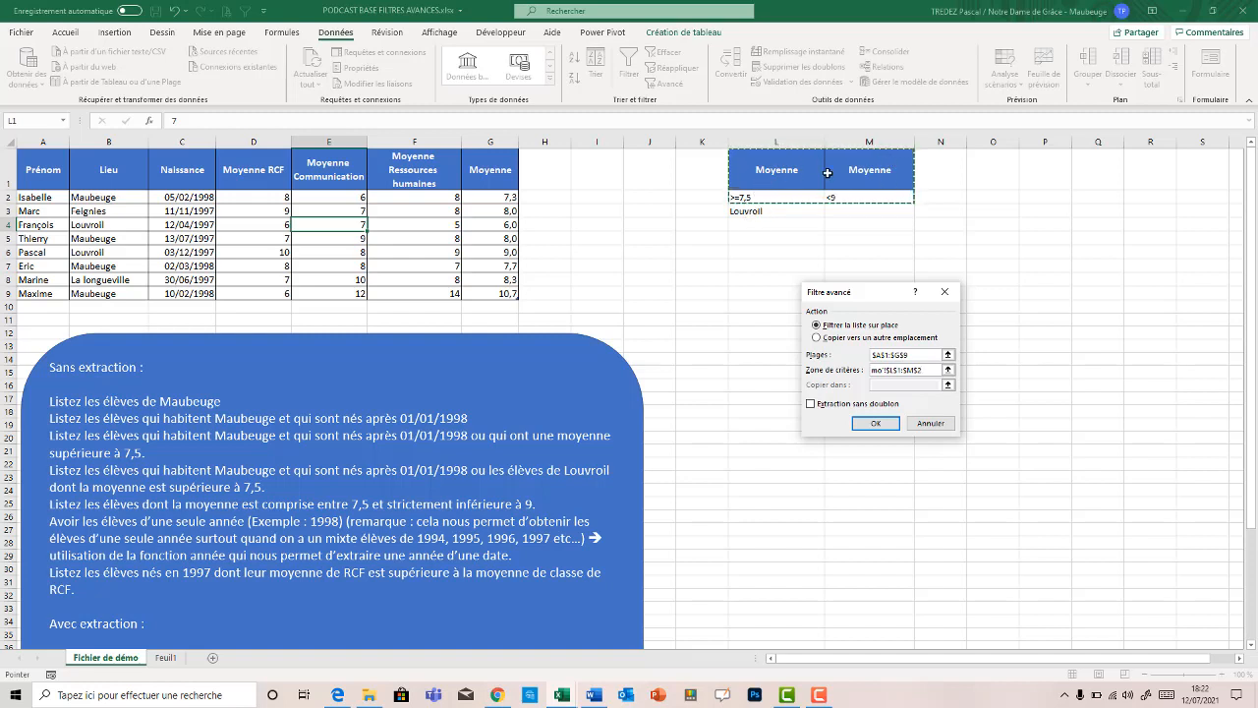
pyautogui.click(872, 423)
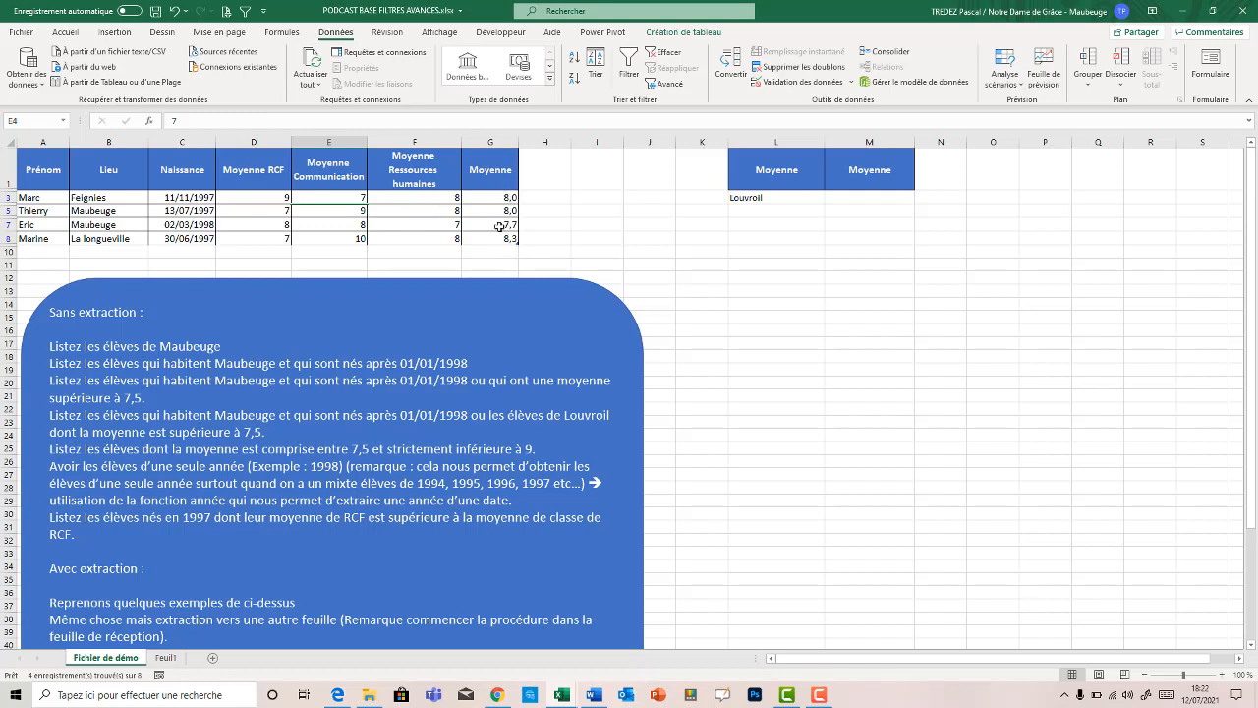
# Step: Clear the filter and delete the criteria cells L1:M3, shifting the remaining cells left
pyautogui.click(660, 54)
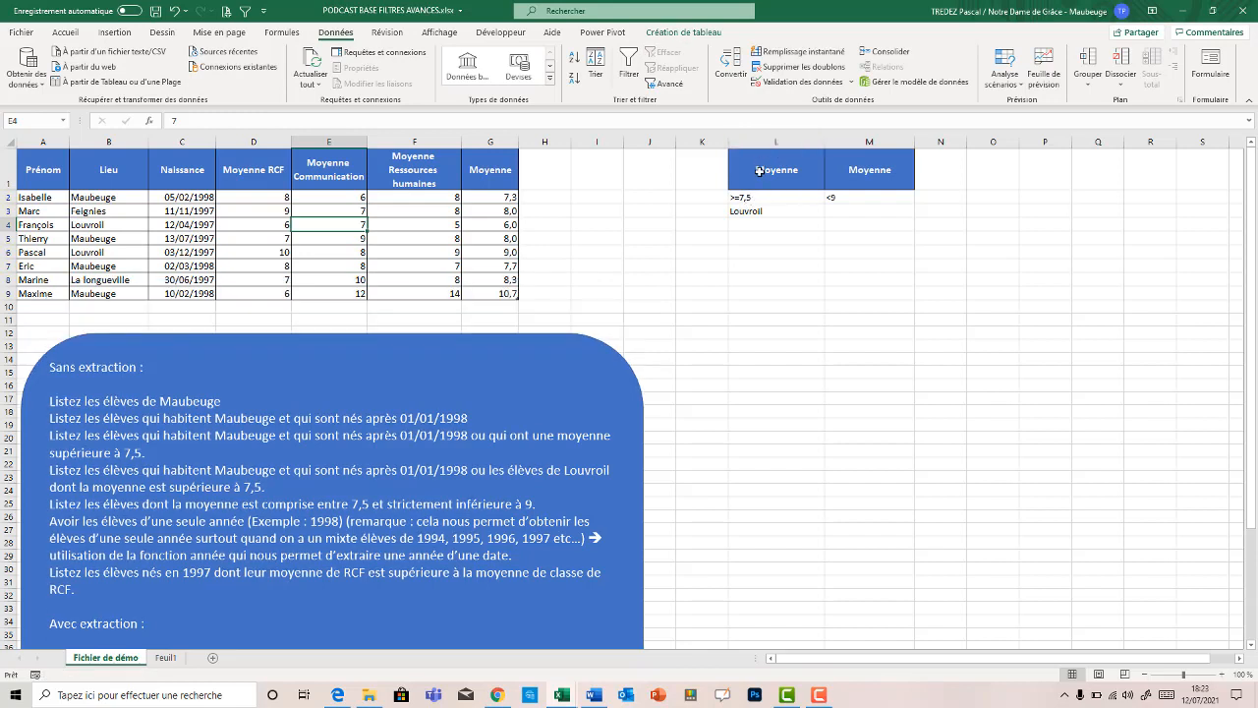
pyautogui.moveTo(759, 172); pyautogui.dragTo(885, 210)
pyautogui.rightClick(870, 195)
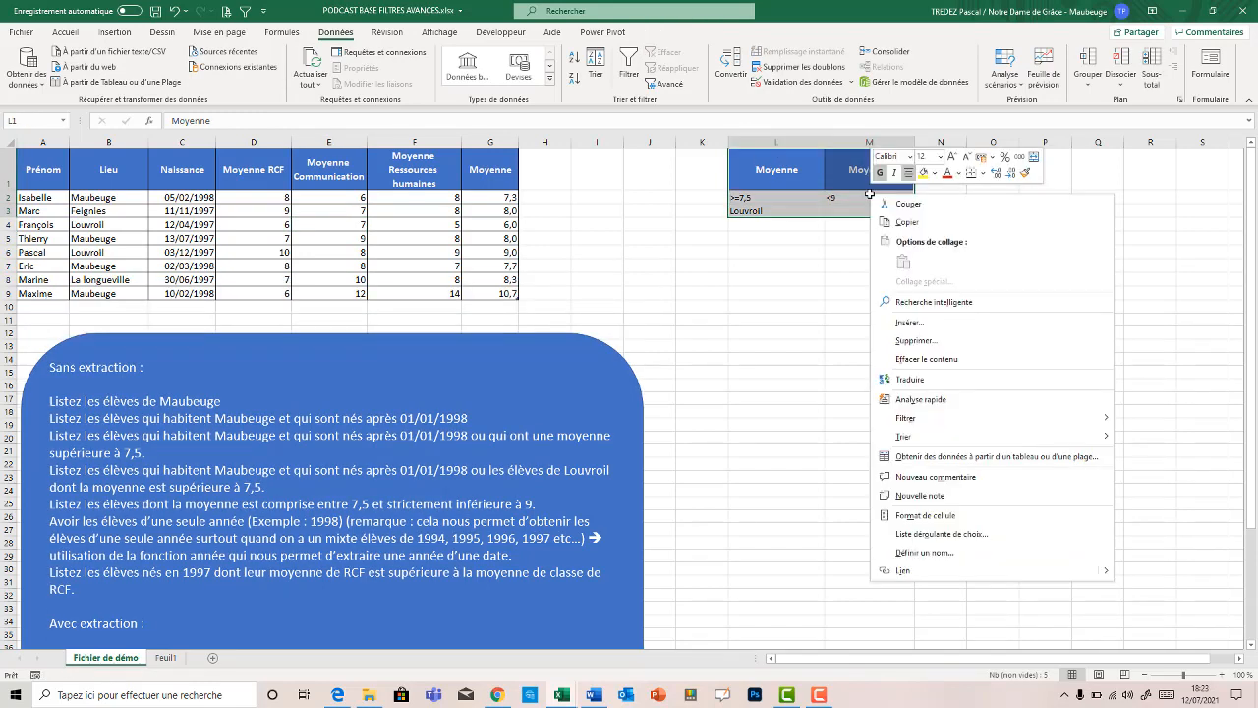
pyautogui.click(915, 341)
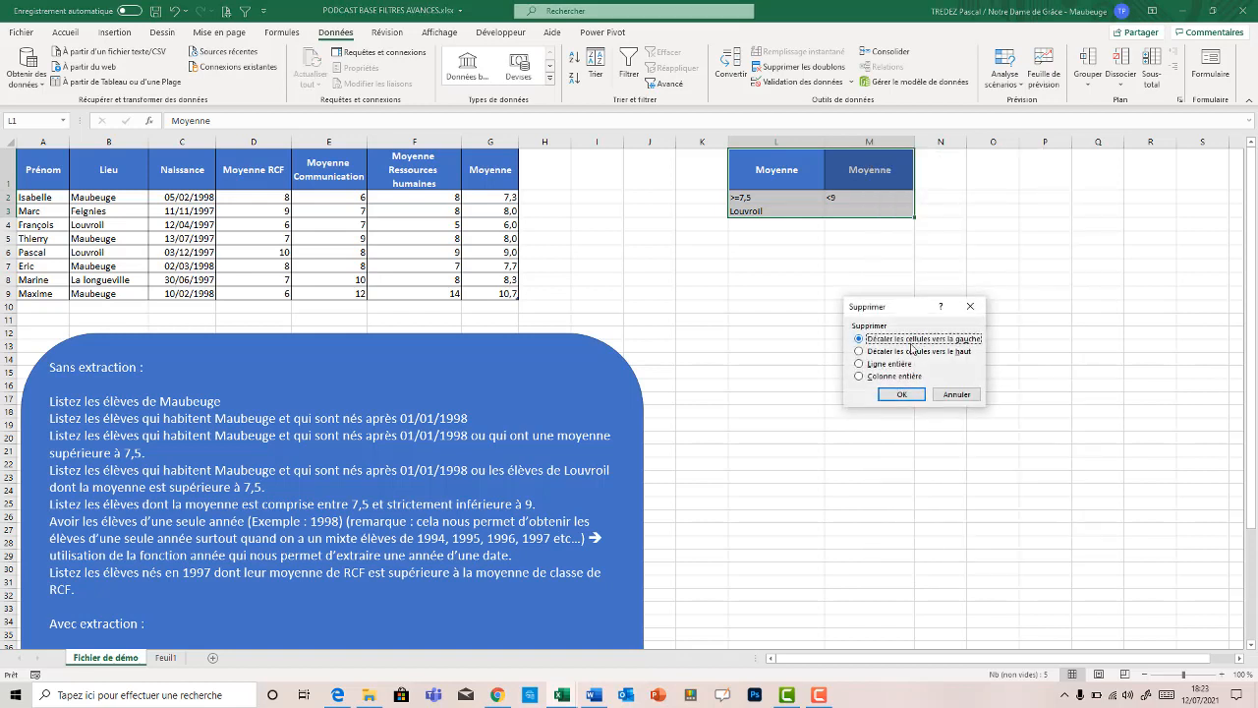
pyautogui.click(904, 394)
pyautogui.click(822, 385)
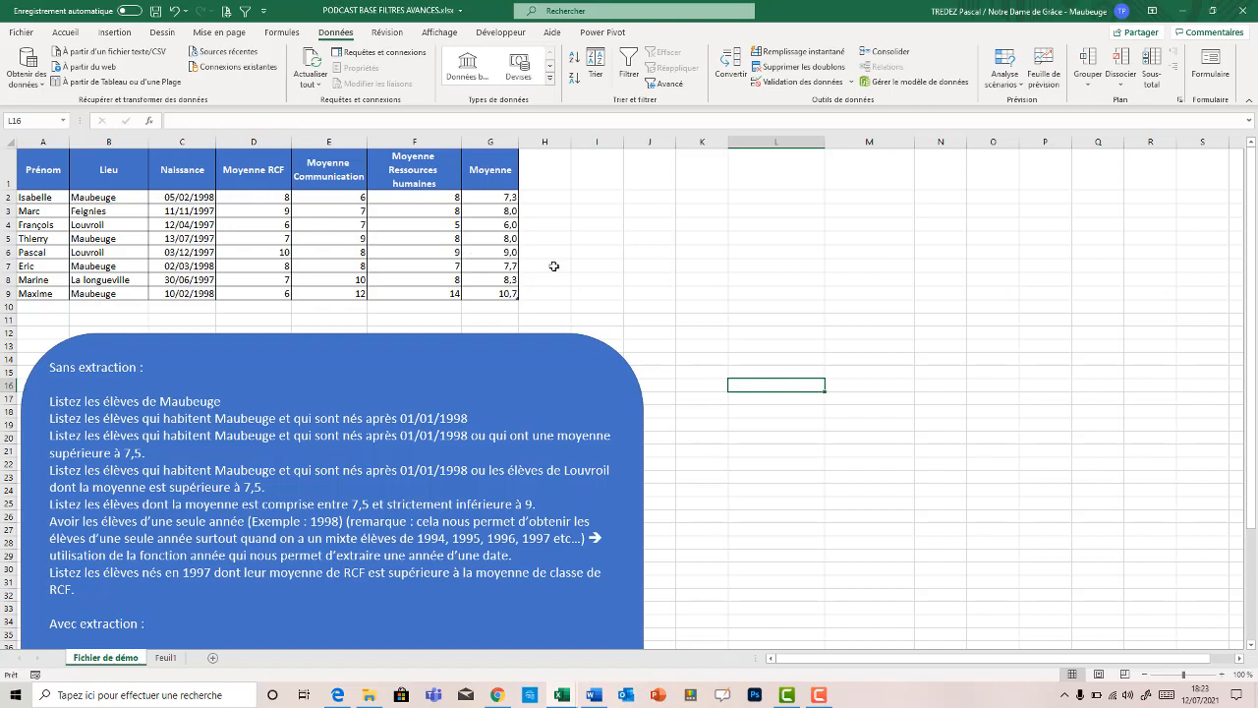
# Step: Copy the Naissance header from C1 to M1 as the new criteria header
pyautogui.click(795, 167)
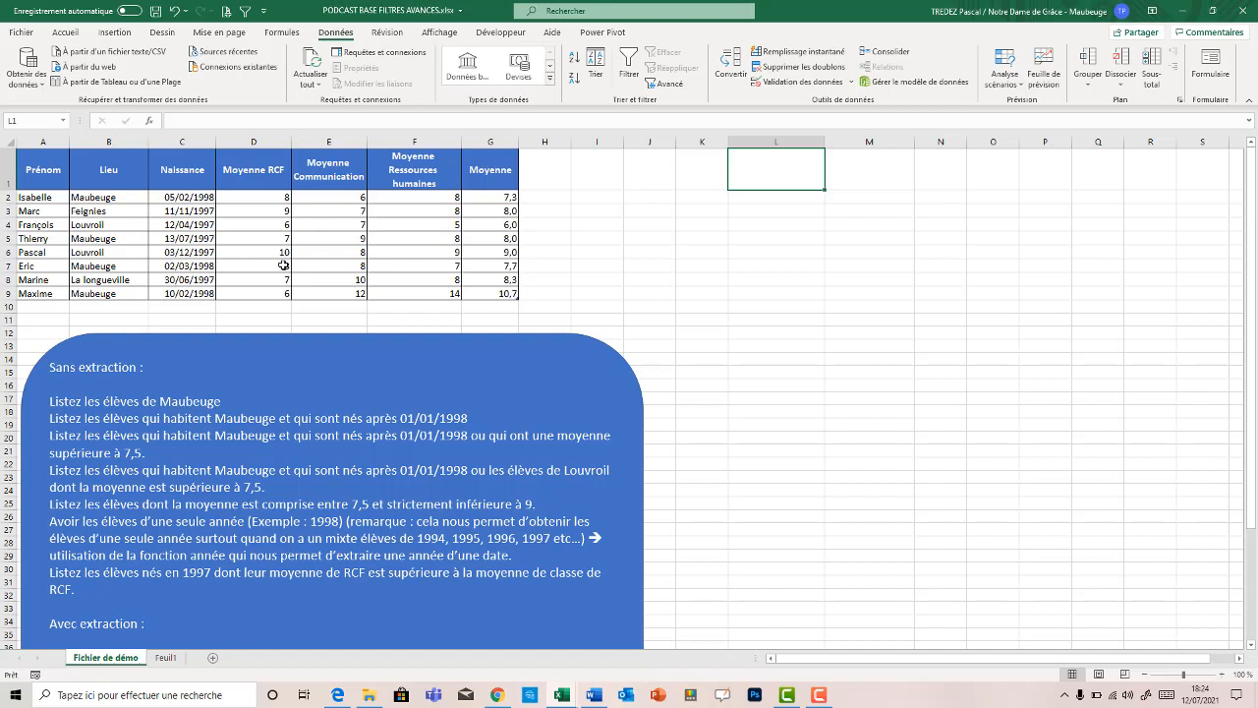
pyautogui.click(182, 177)
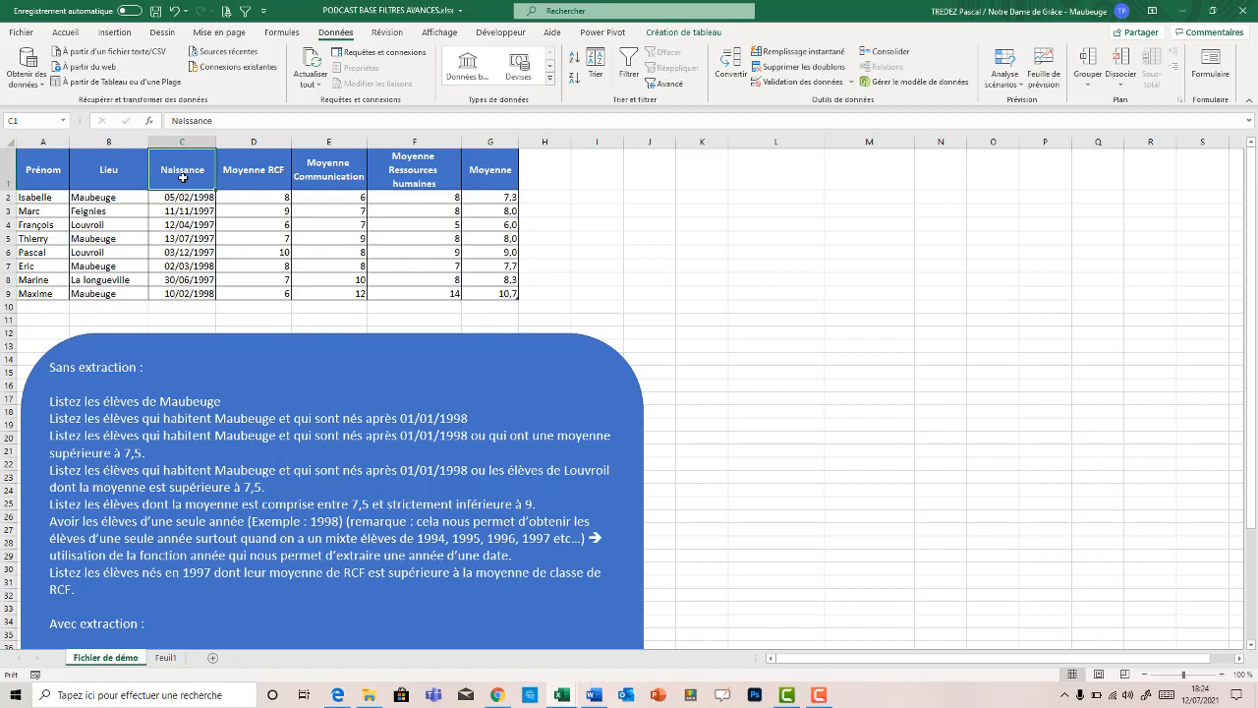
pyautogui.hotkey('ctrl', 'c')
pyautogui.click(879, 174)
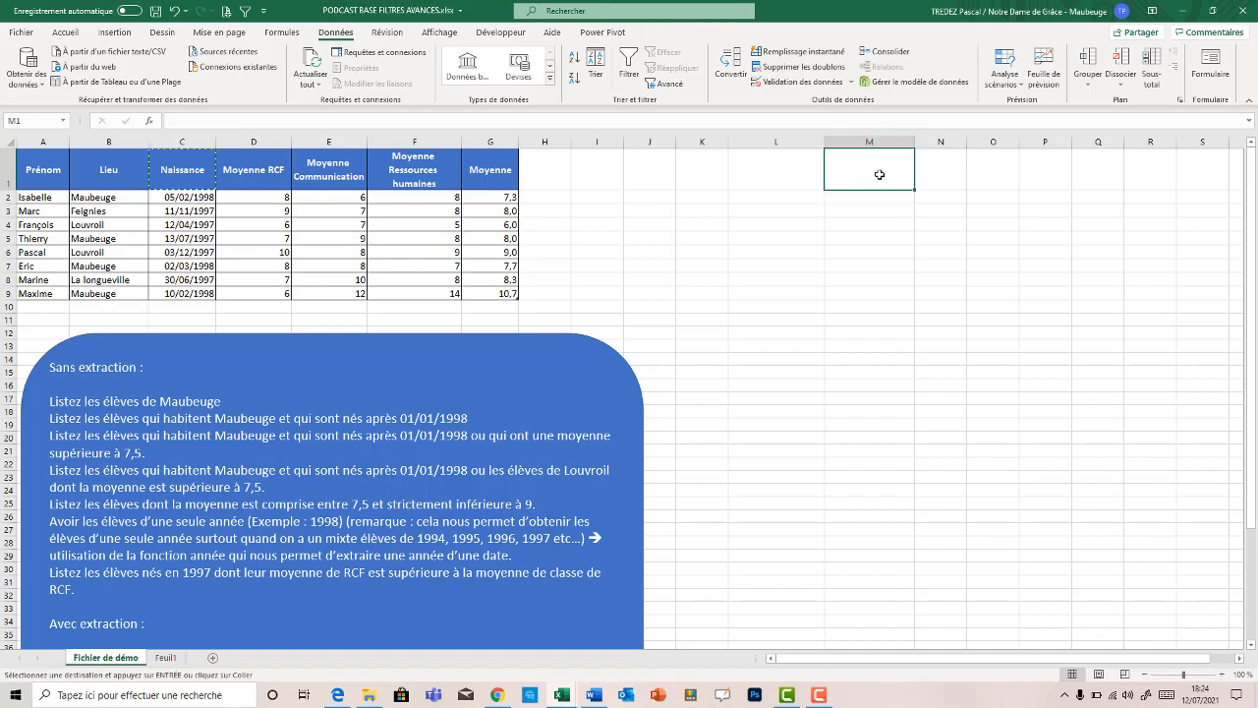
pyautogui.hotkey('ctrl', 'v')
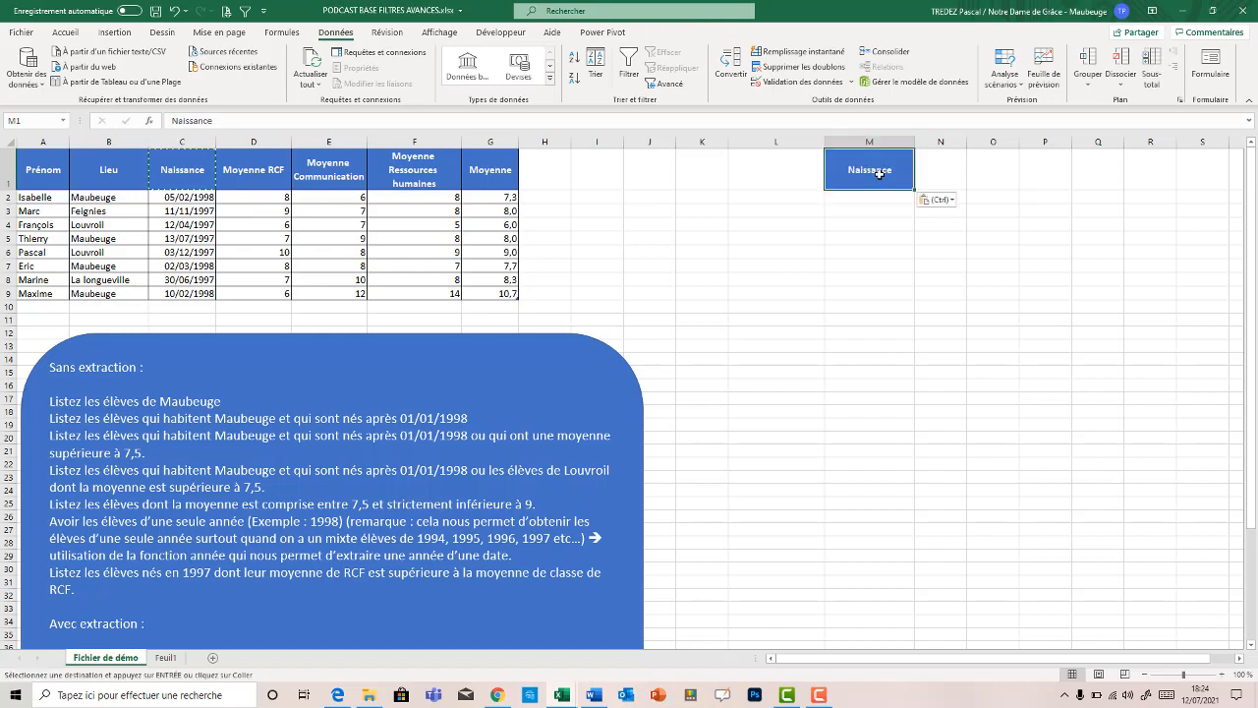
pyautogui.click(856, 198)
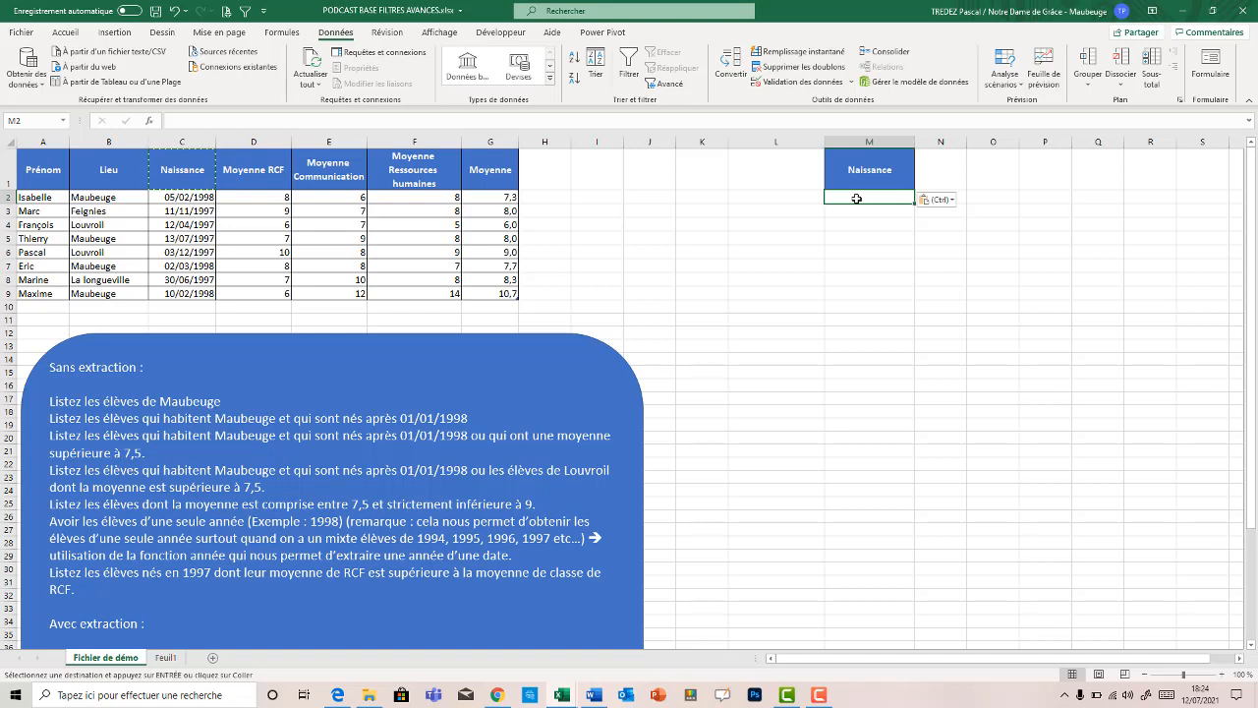
pyautogui.write('=annee')
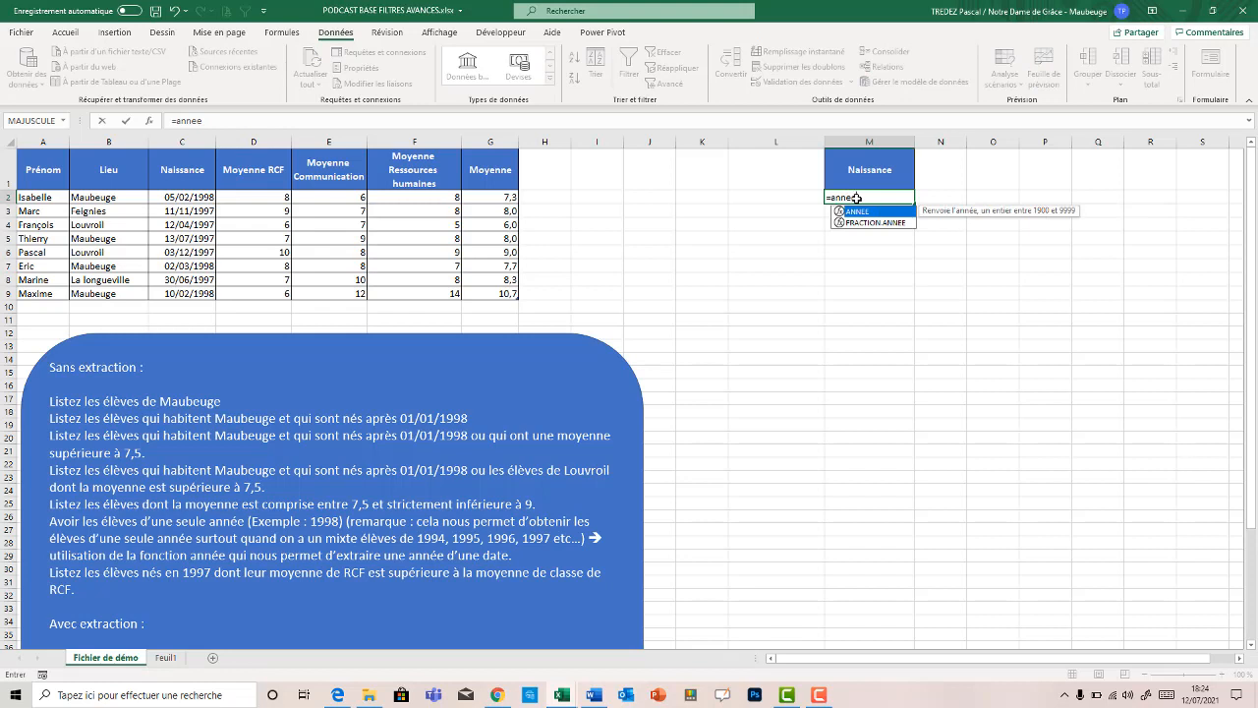
pyautogui.write('(')
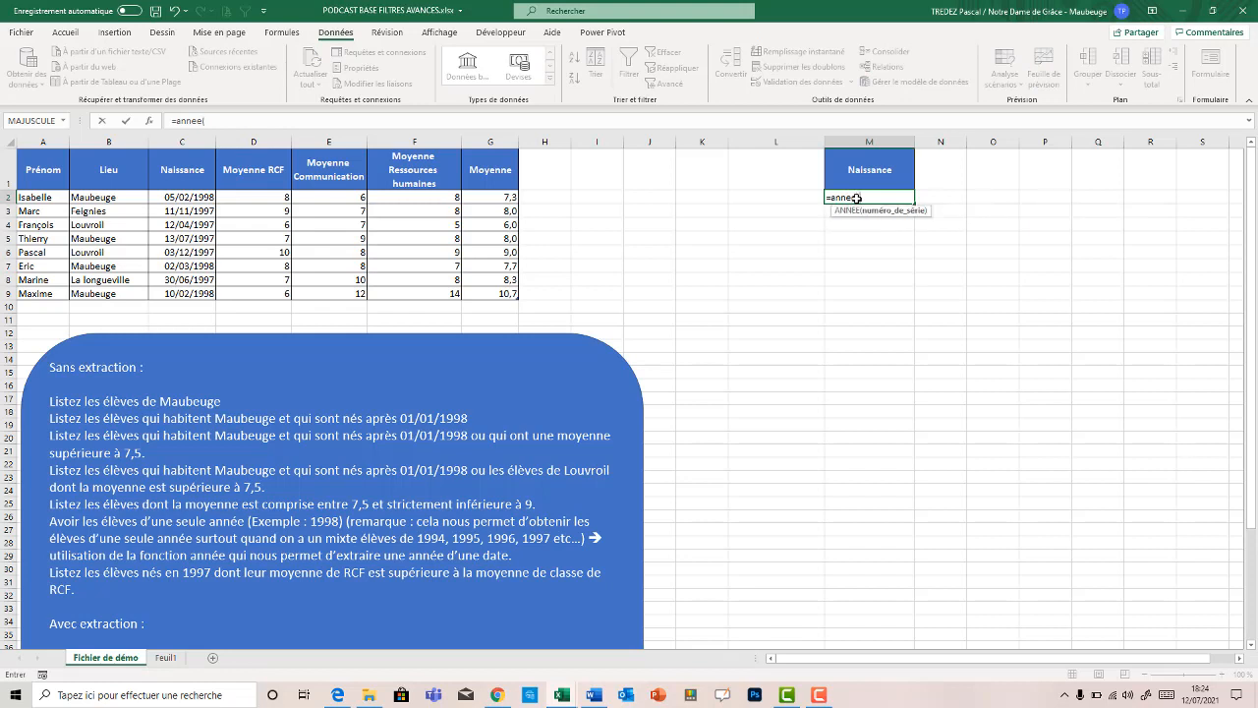
pyautogui.click(198, 197)
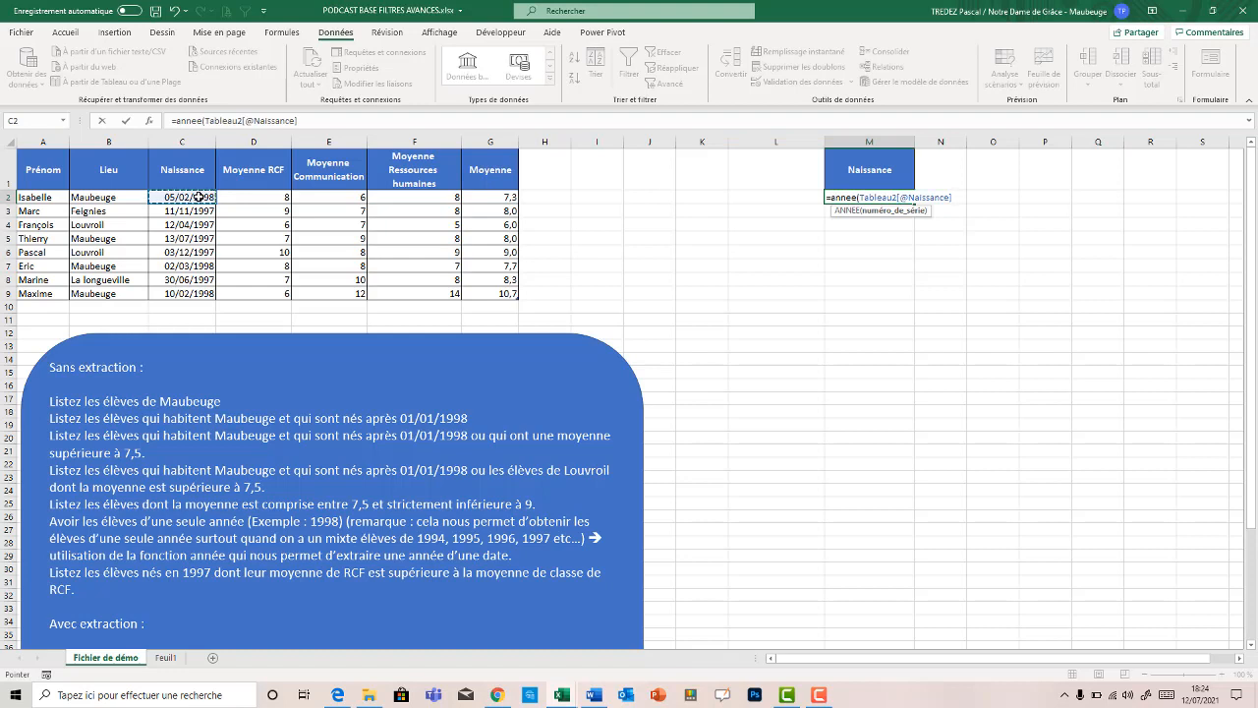
pyautogui.write('))')
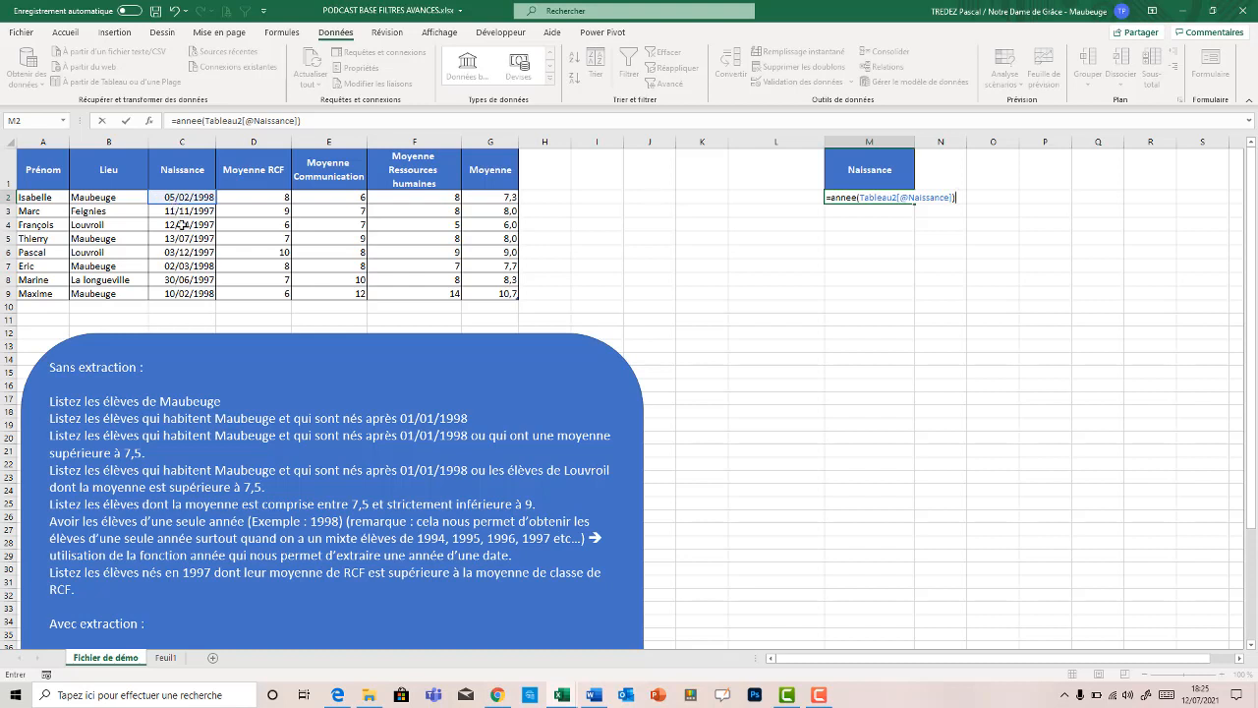
pyautogui.write('=1998')
pyautogui.press('Return')
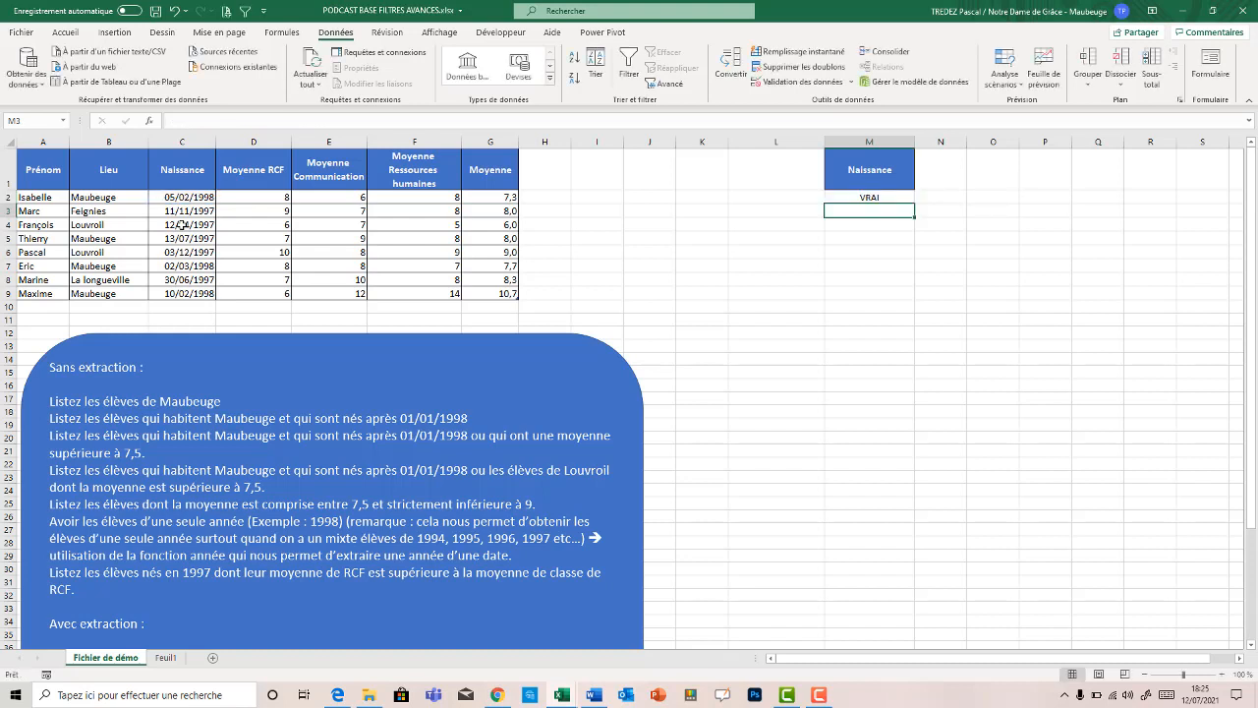
pyautogui.click(861, 196)
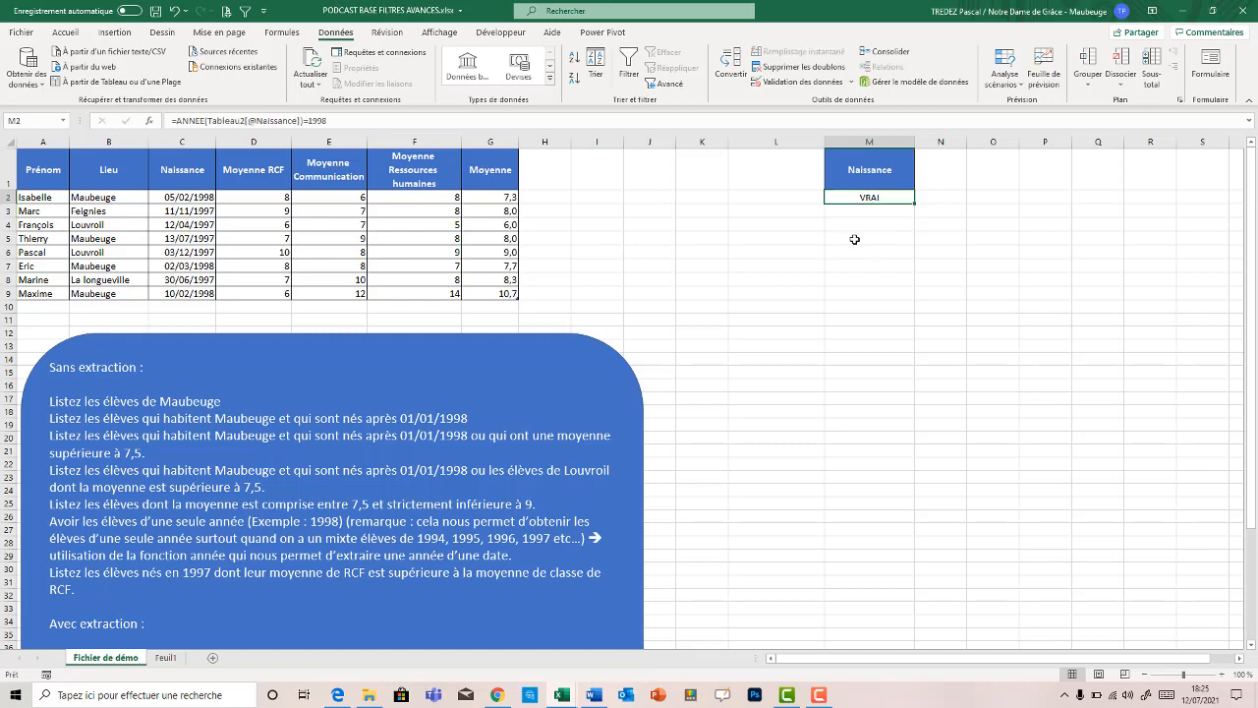
# Step: Change the year of the first student's birth date in C2 to 1999 to test the year formula
pyautogui.click(196, 197)
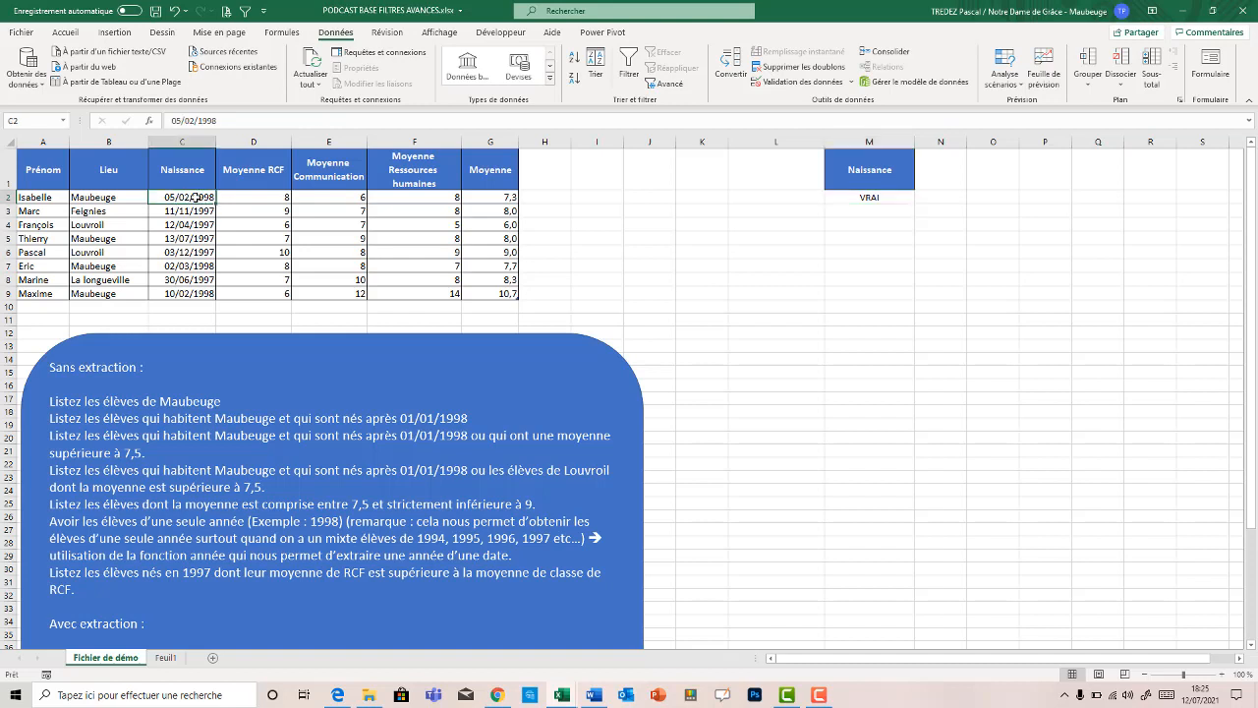
pyautogui.click(223, 121)
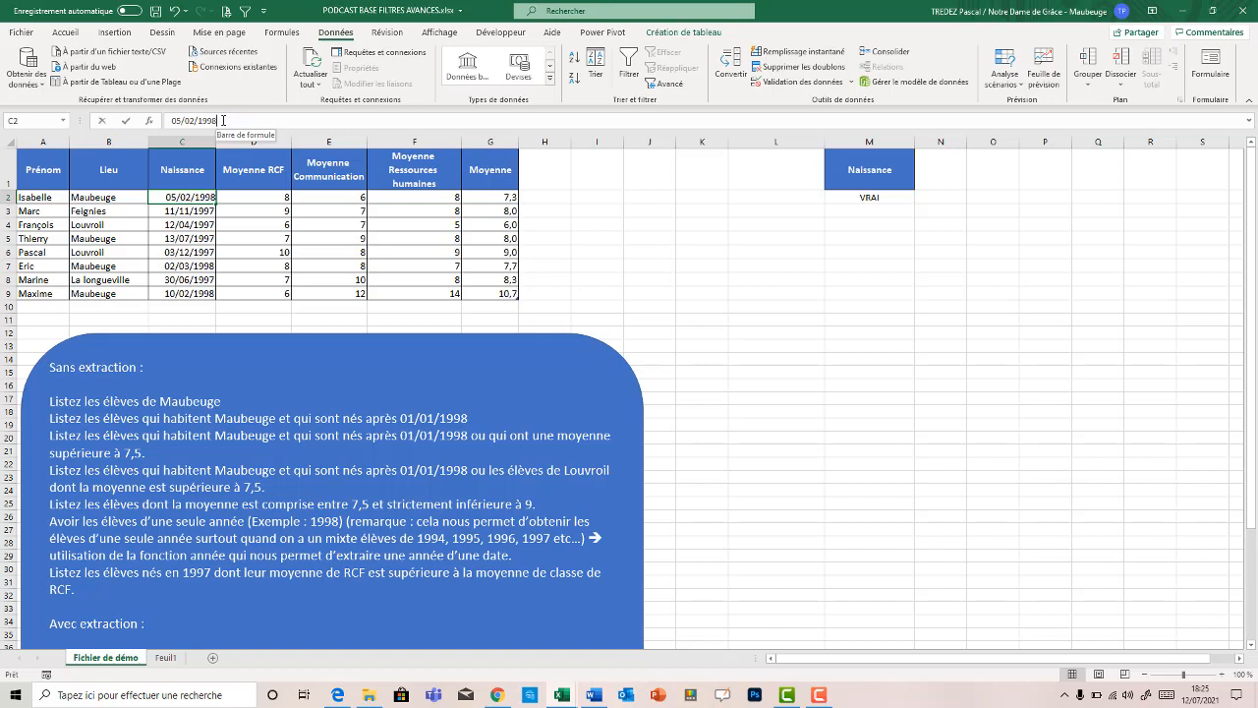
pyautogui.press('BackSpace')
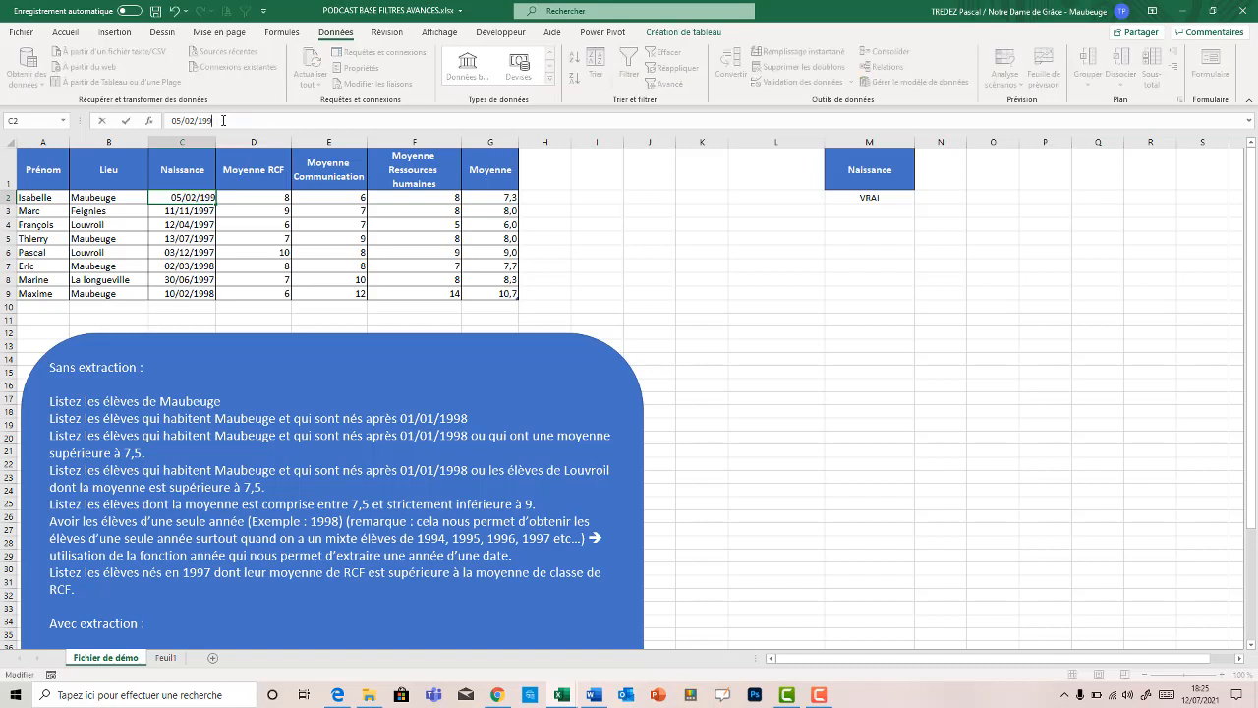
pyautogui.write('9')
pyautogui.press('Return')
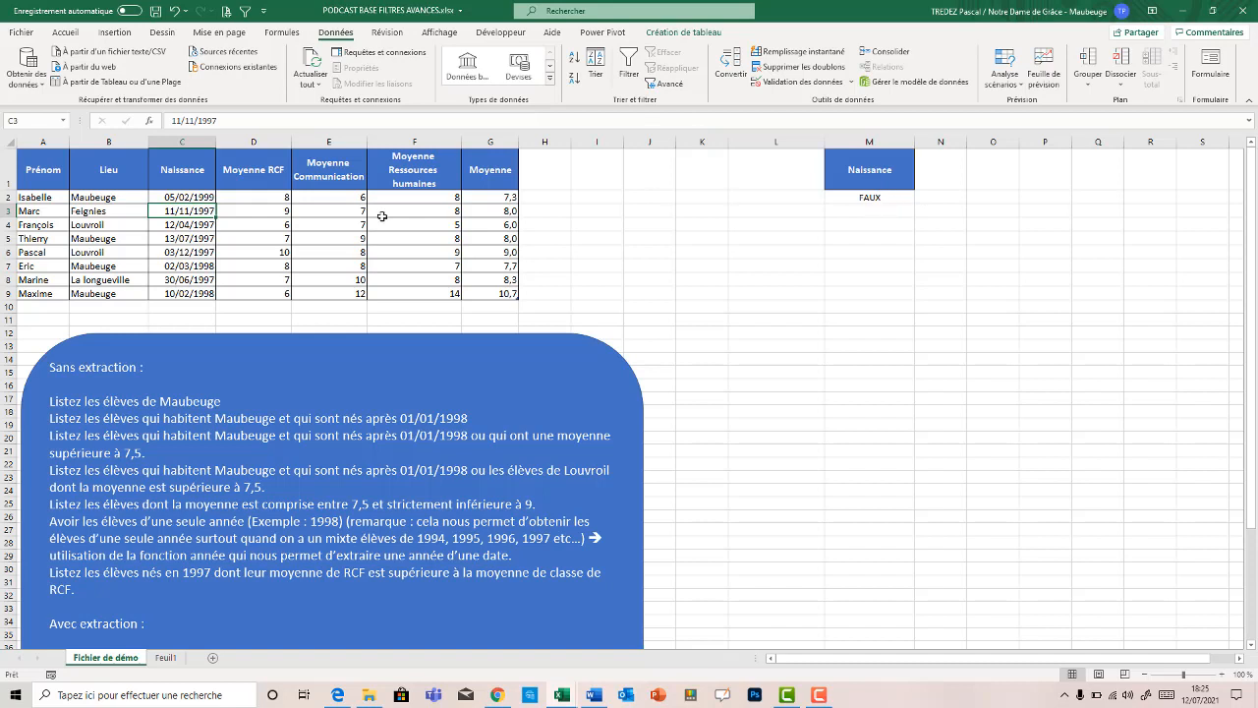
# Step: Set the year of the first student's birth date in C2 back to 1998
pyautogui.click(204, 196)
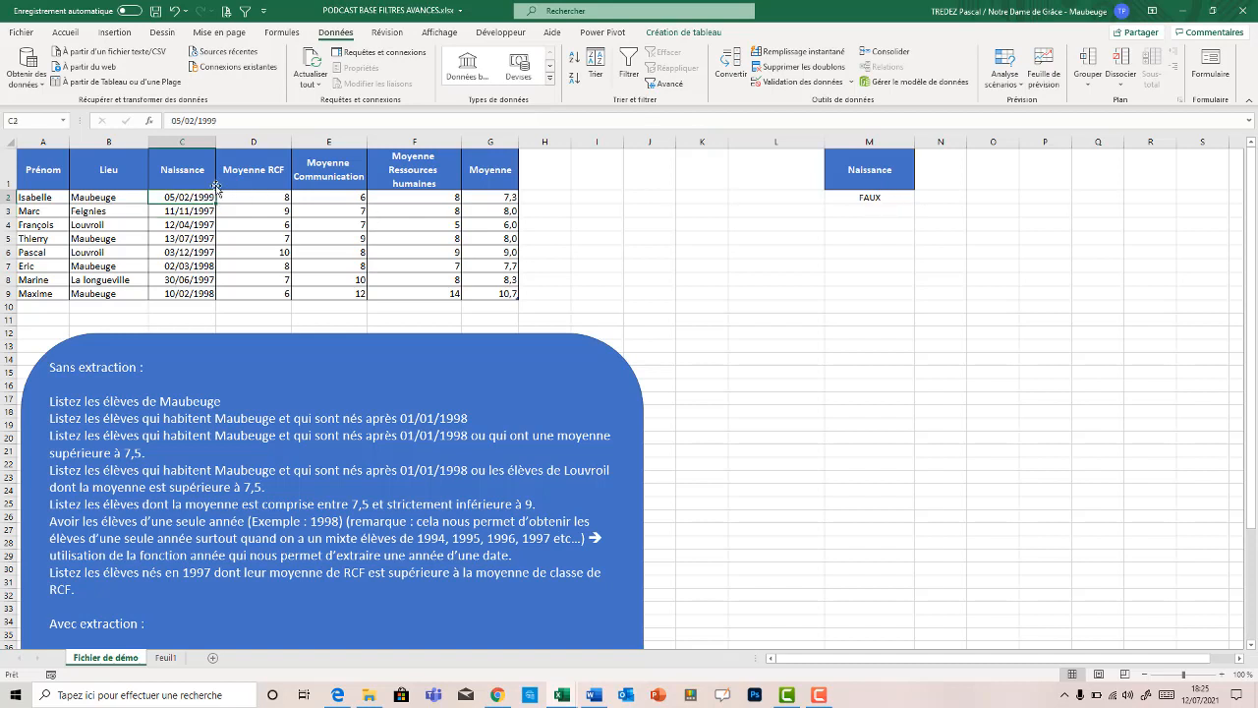
pyautogui.click(230, 121)
pyautogui.press('BackSpace')
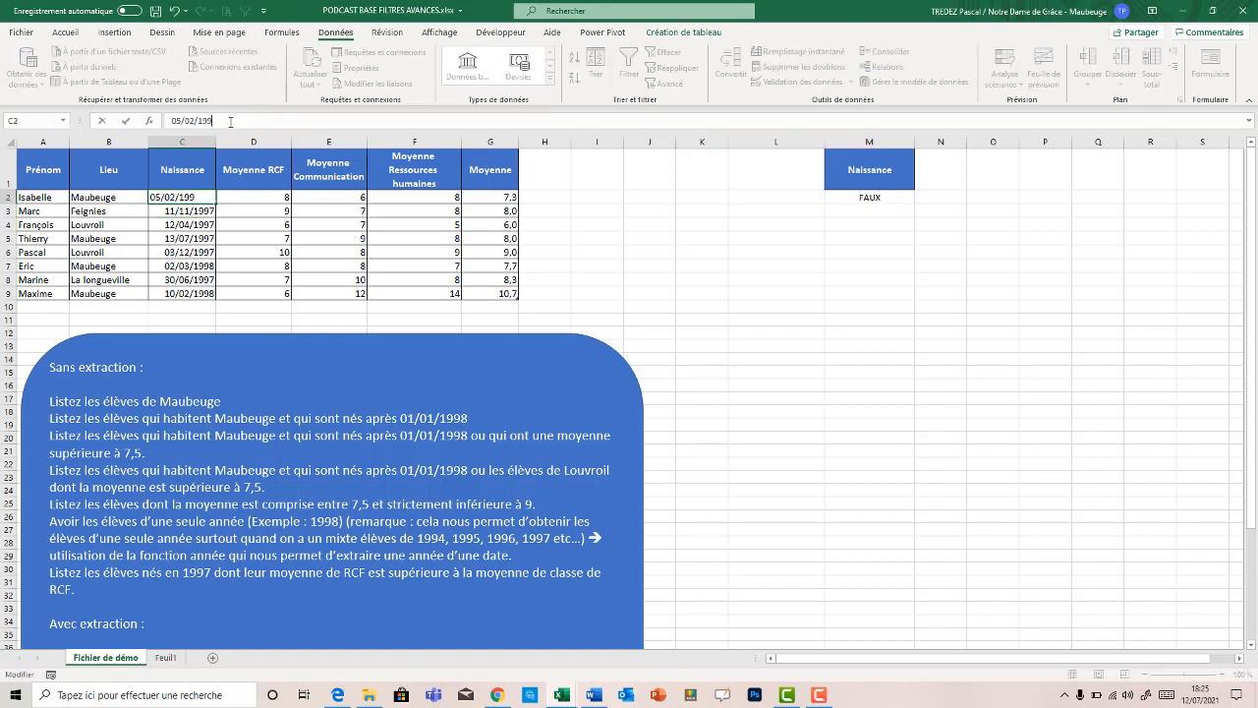
pyautogui.write('8')
pyautogui.press('Return')
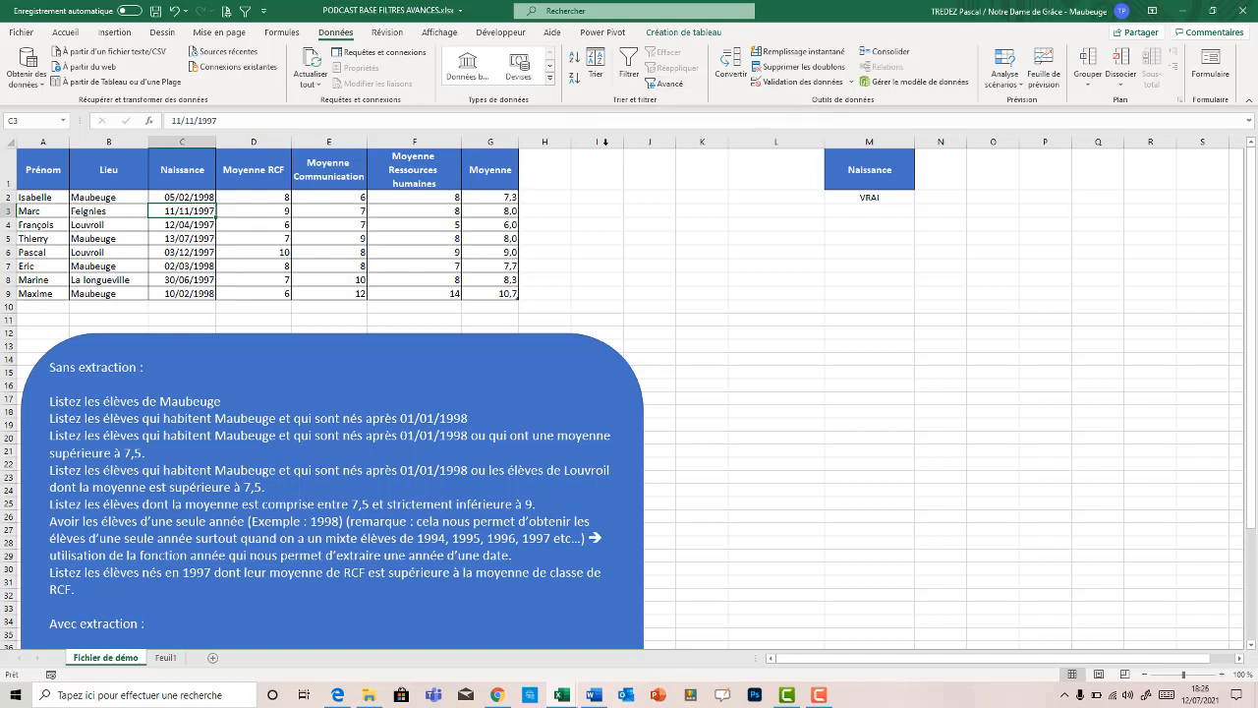
# Step: Try to filter the student list in place with the criteria range M1:M2, and clear the filter
pyautogui.click(671, 84)
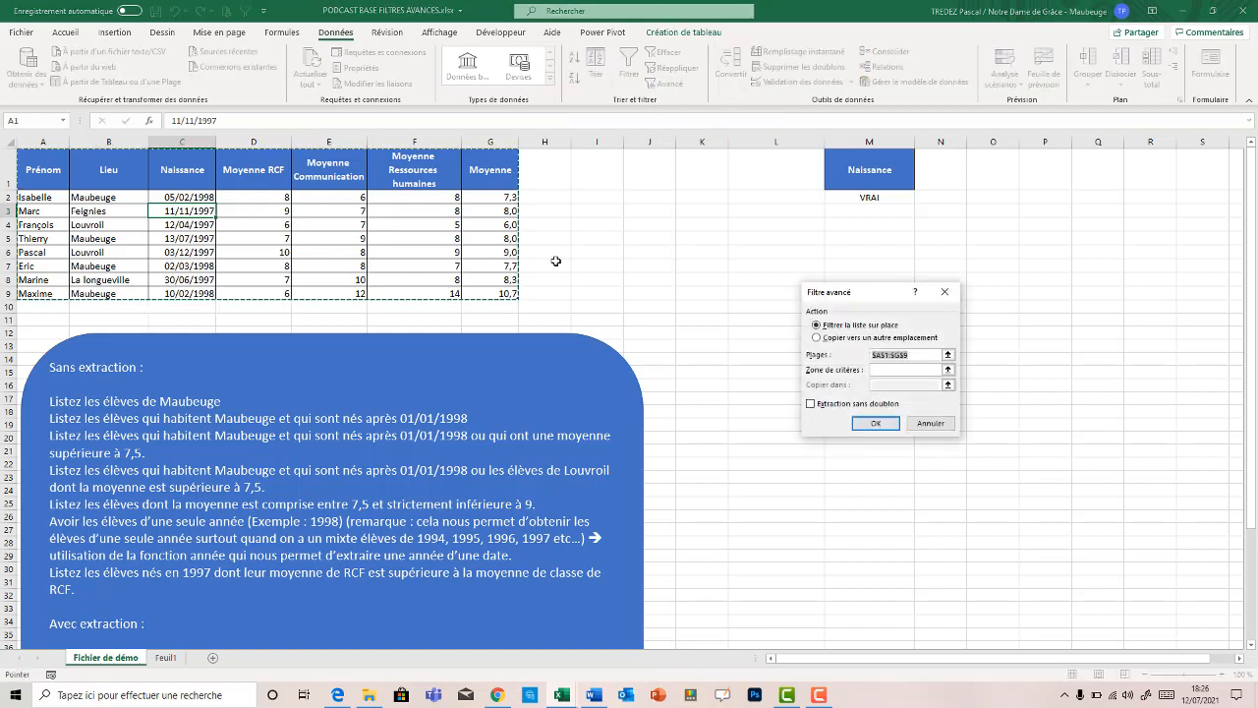
pyautogui.click(941, 369)
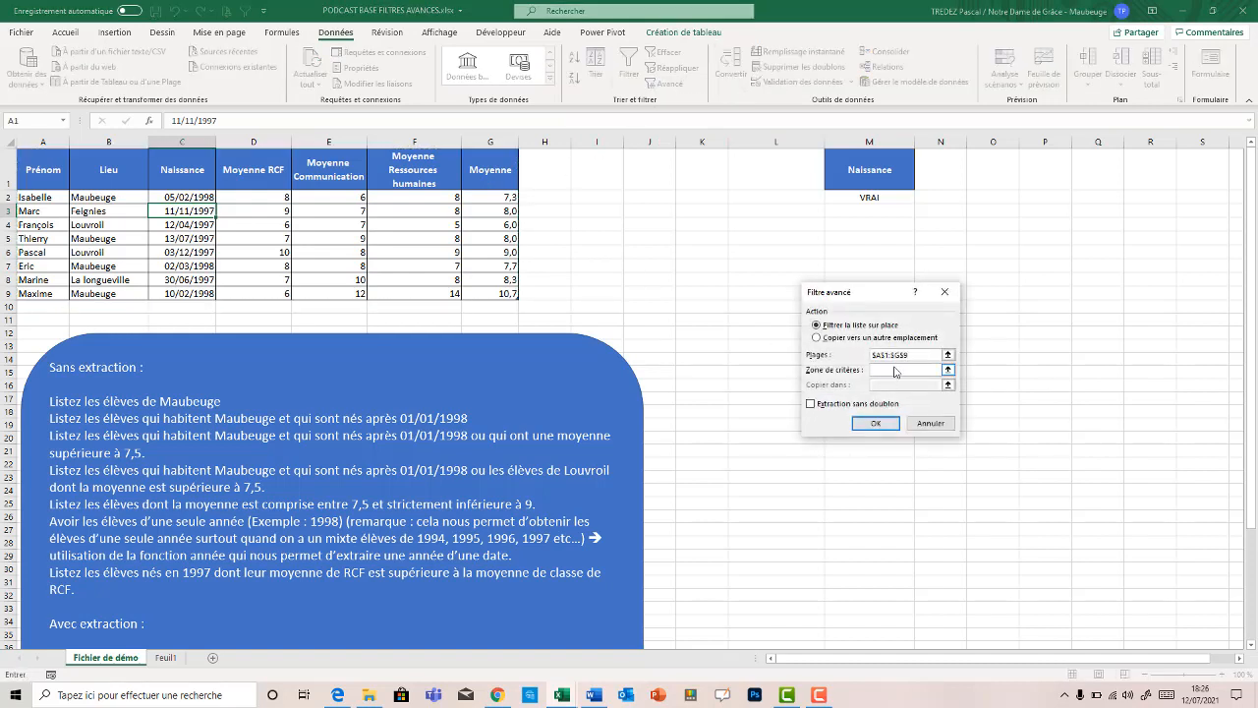
pyautogui.moveTo(869, 171); pyautogui.dragTo(873, 198)
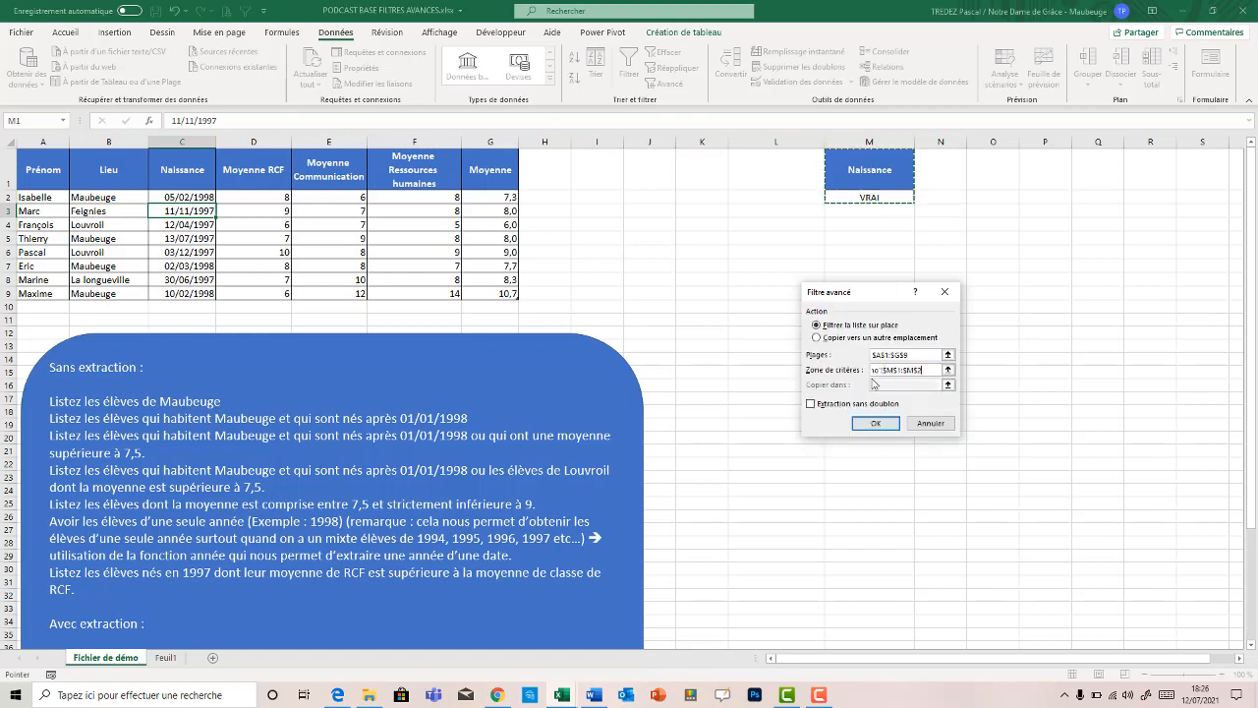
pyautogui.click(871, 424)
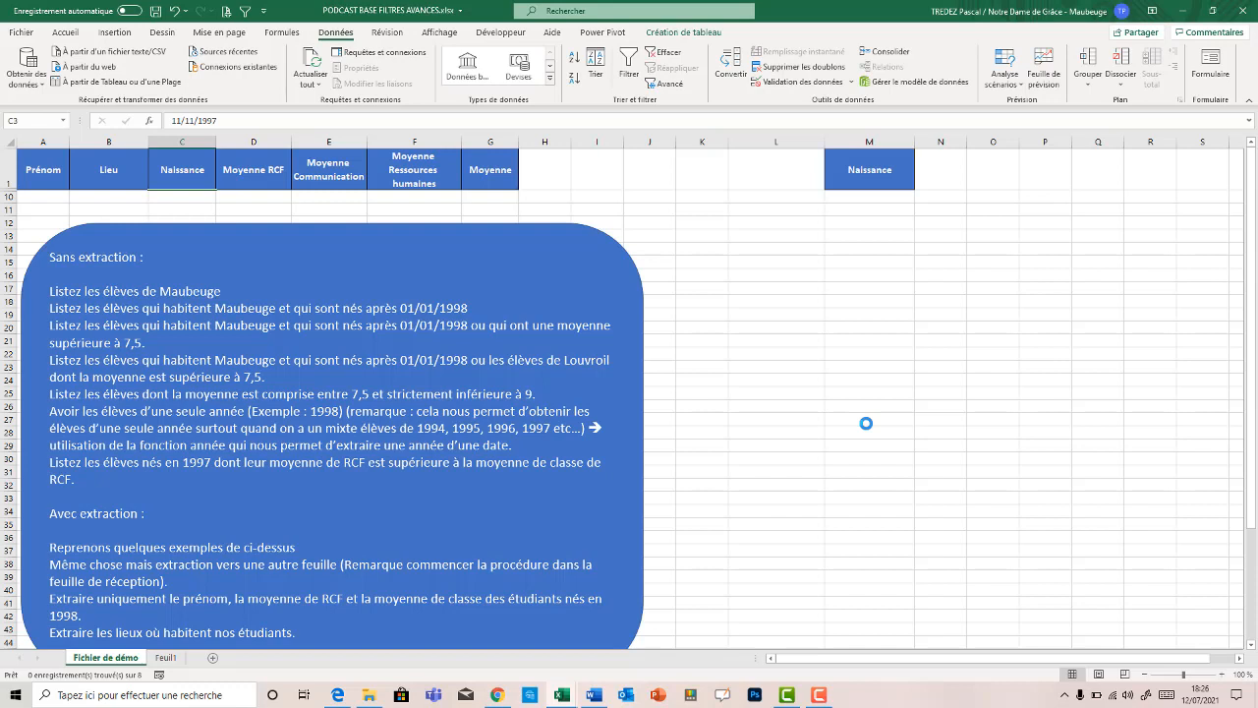
pyautogui.click(673, 57)
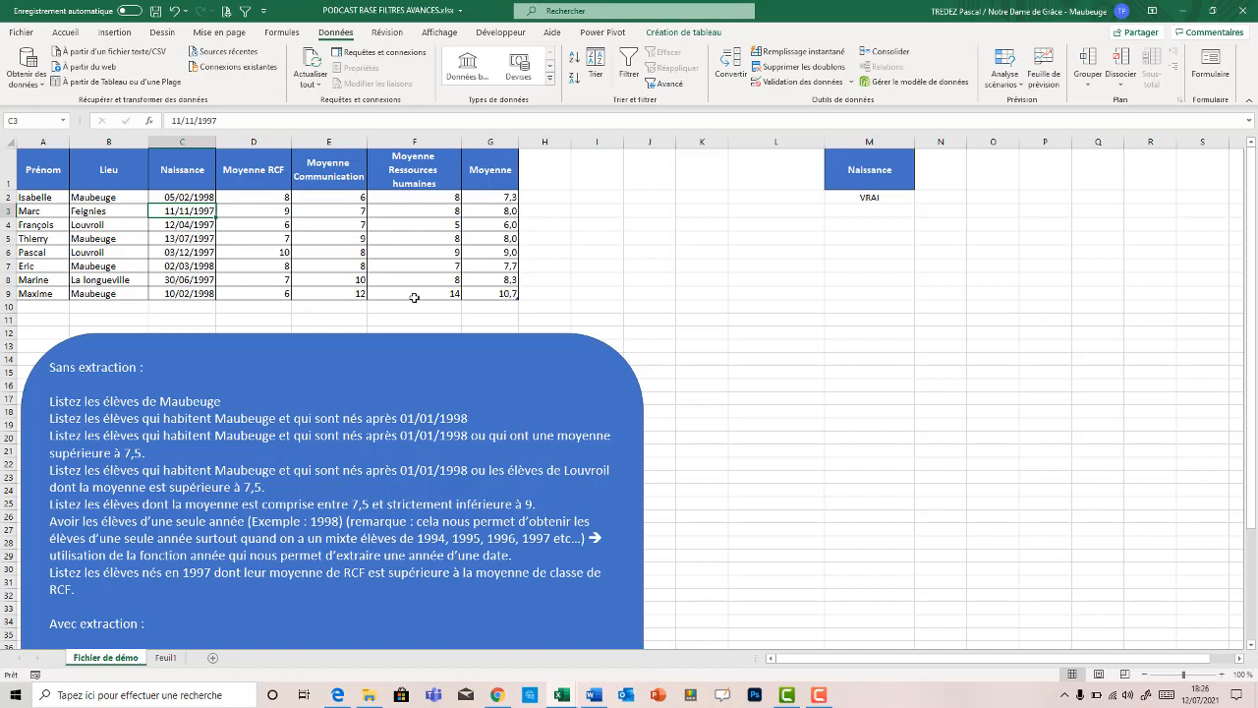
# Step: Change the criteria header in M1 to "date naissance" and the M2 formula to =ANNEE('Fichier de démo'!$C2)=1998
pyautogui.click(867, 197)
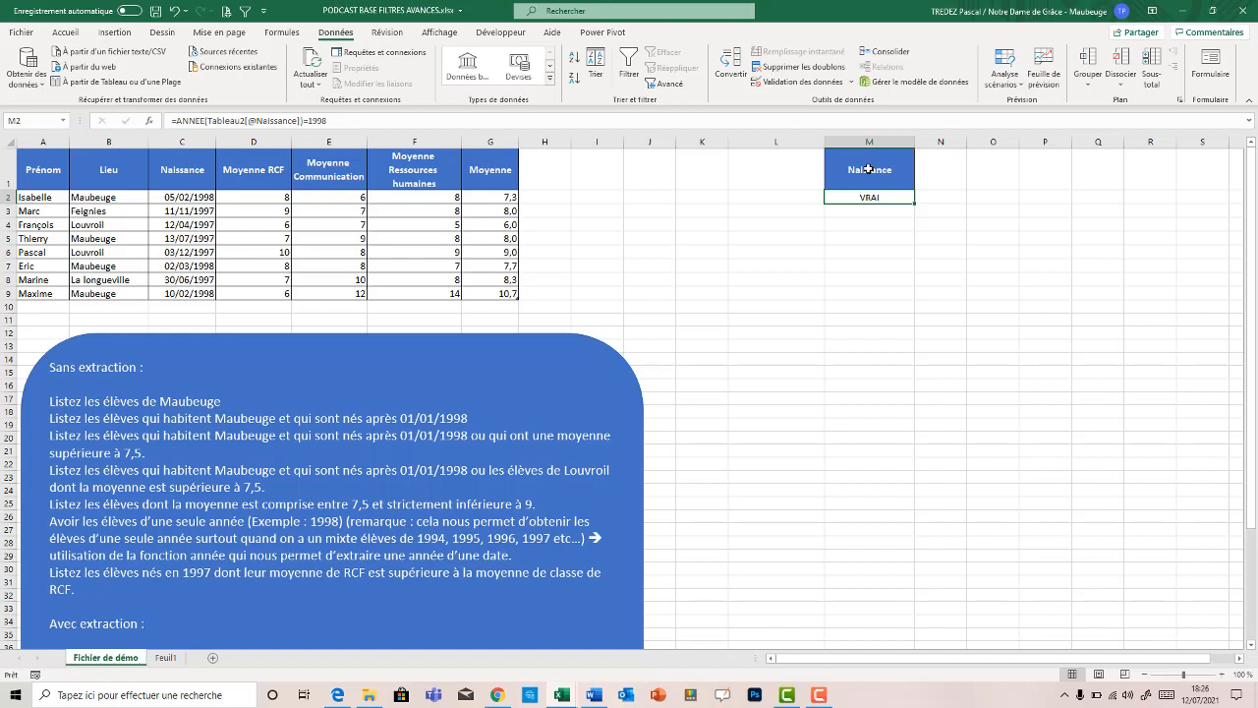
pyautogui.click(869, 169)
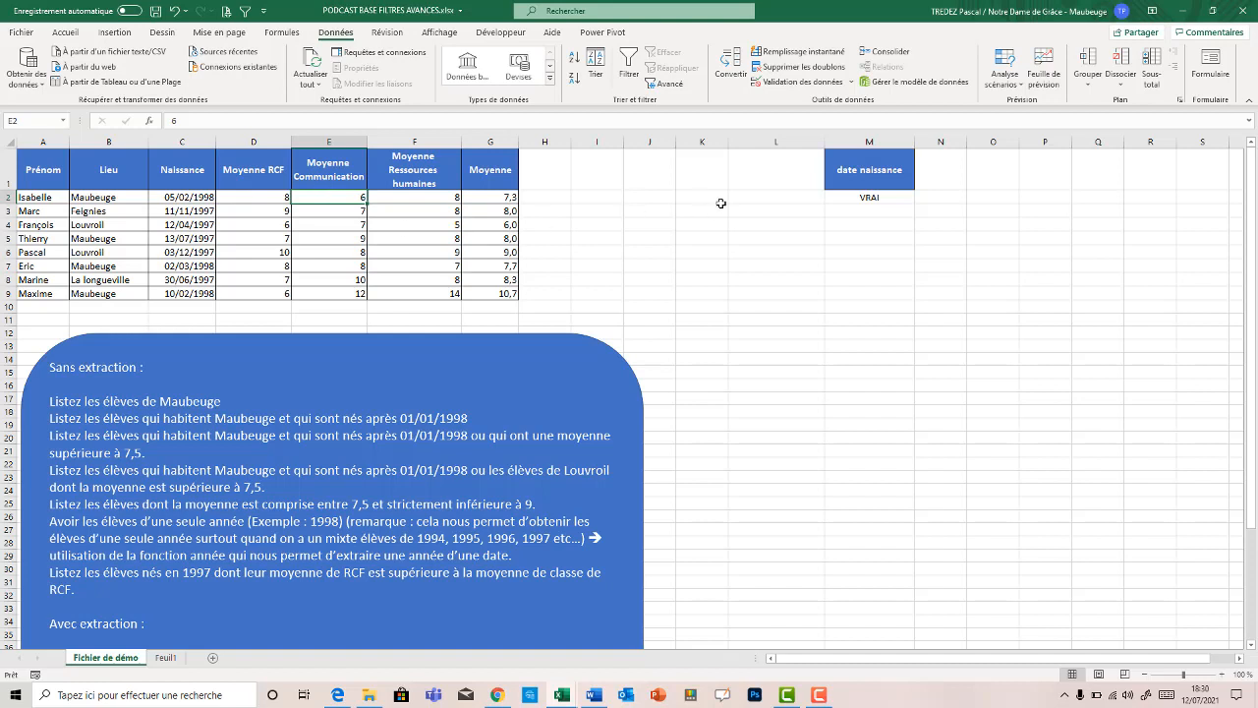
# Step: Apply an in-place advanced filter to the student list with criteria range M1:M2, and check the criteria formula and header
pyautogui.click(327, 238)
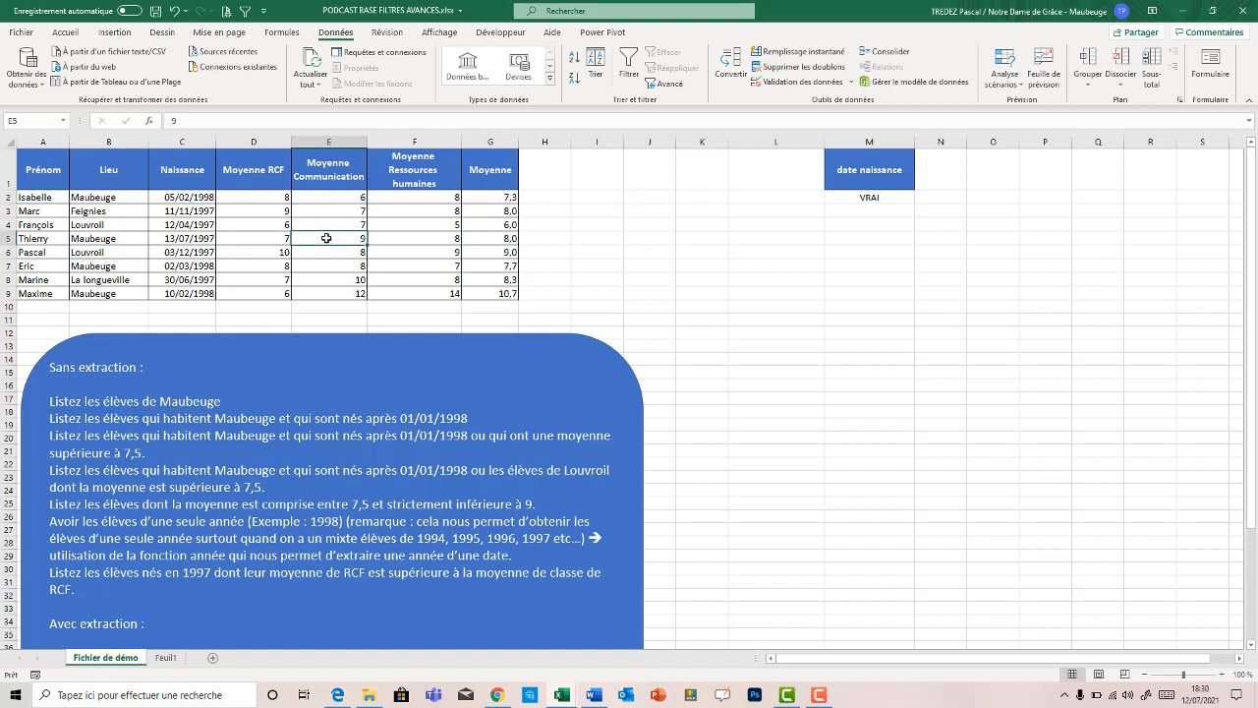
pyautogui.click(672, 85)
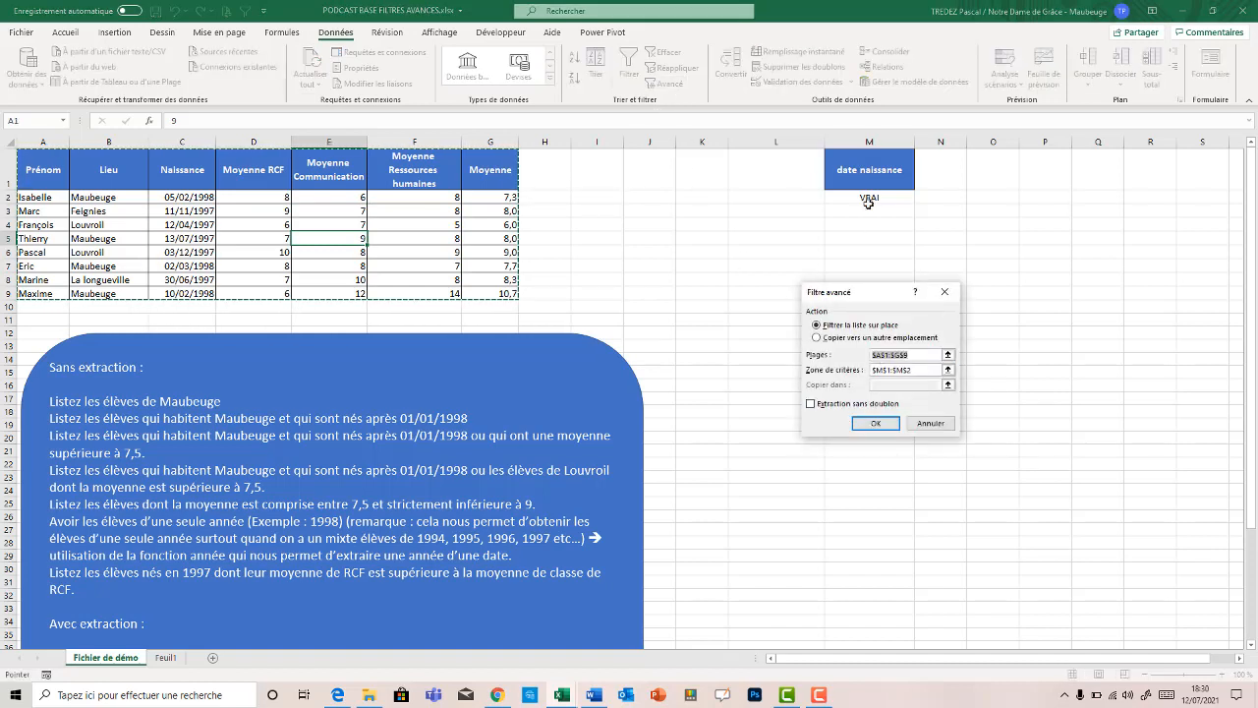
pyautogui.click(871, 425)
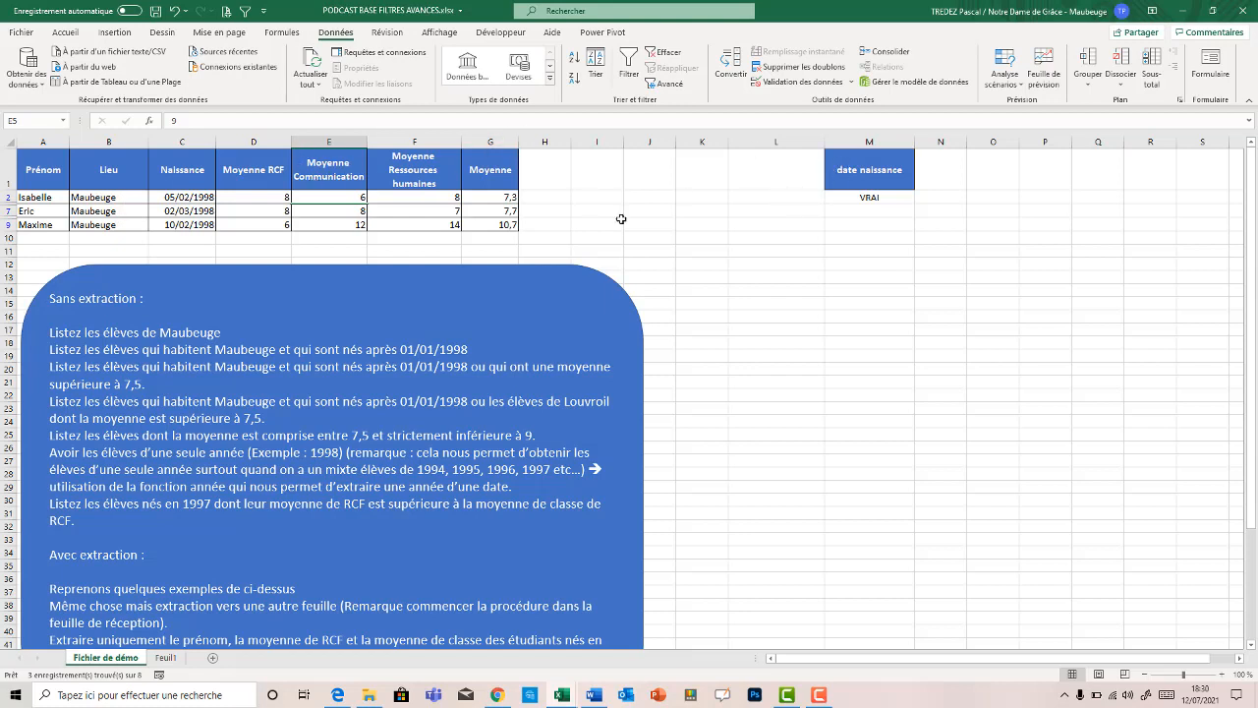
pyautogui.click(871, 200)
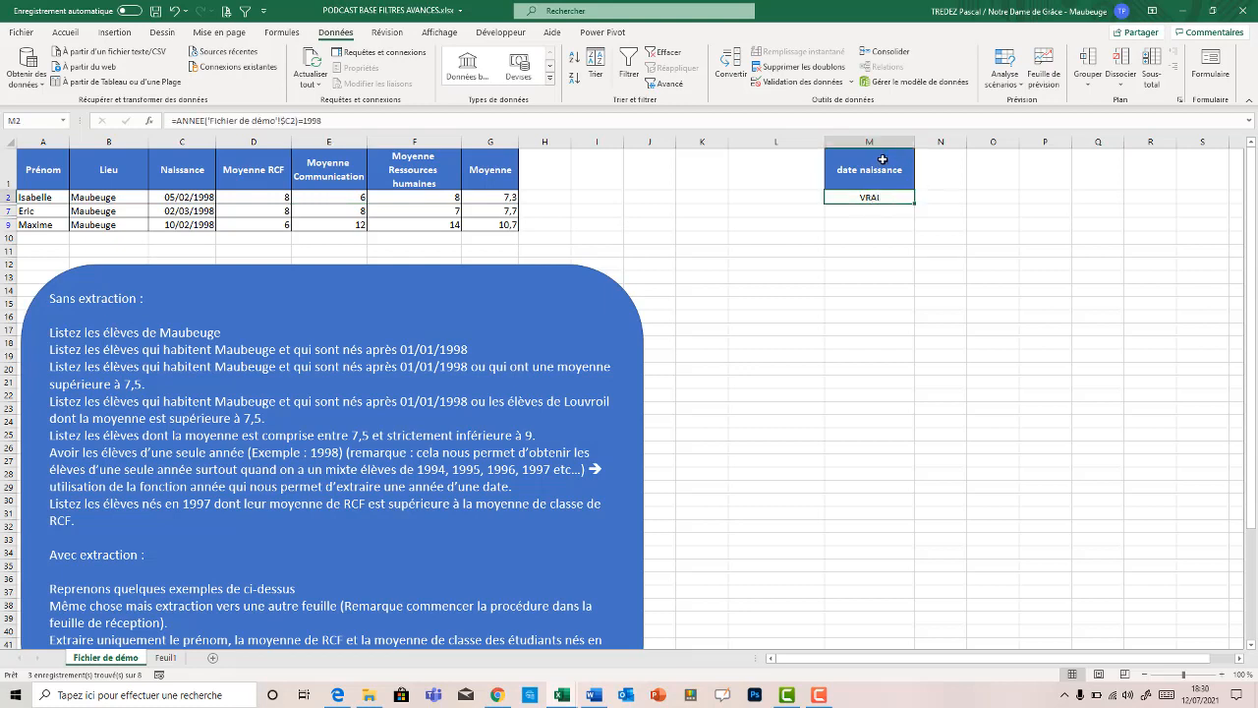
pyautogui.click(883, 159)
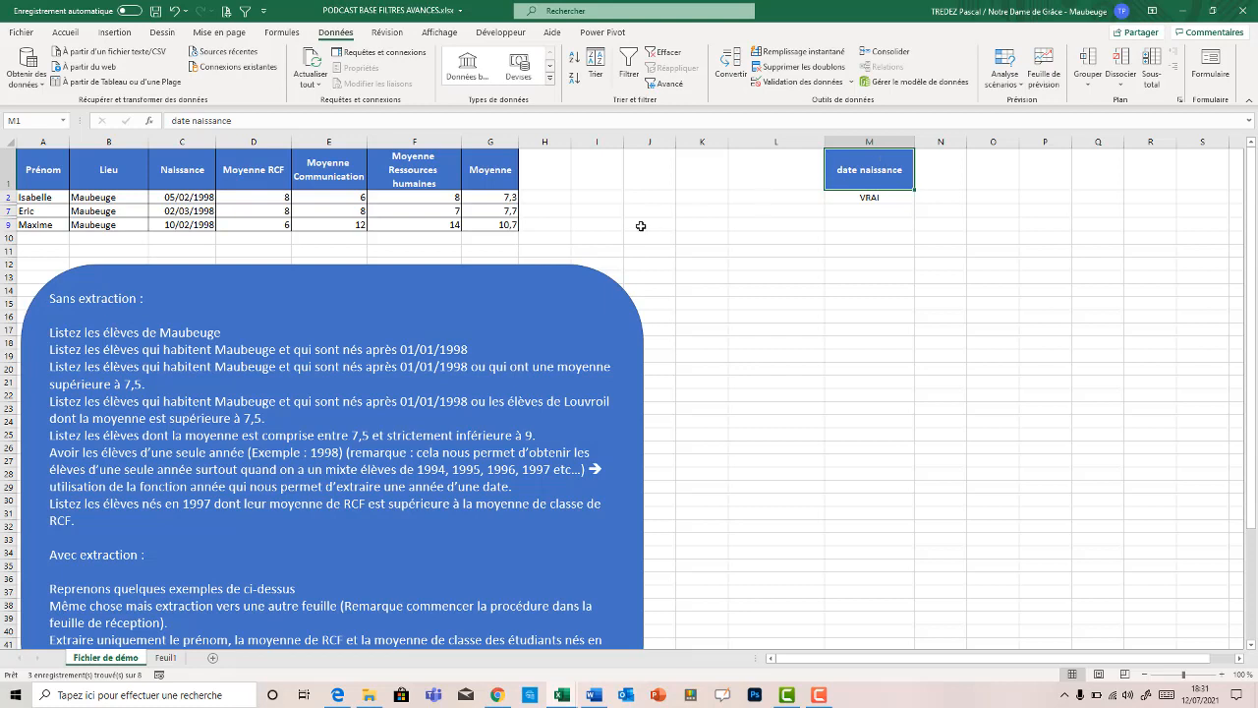
# Step: Clear the birth-year filter to show the whole student list again
pyautogui.click(75, 37)
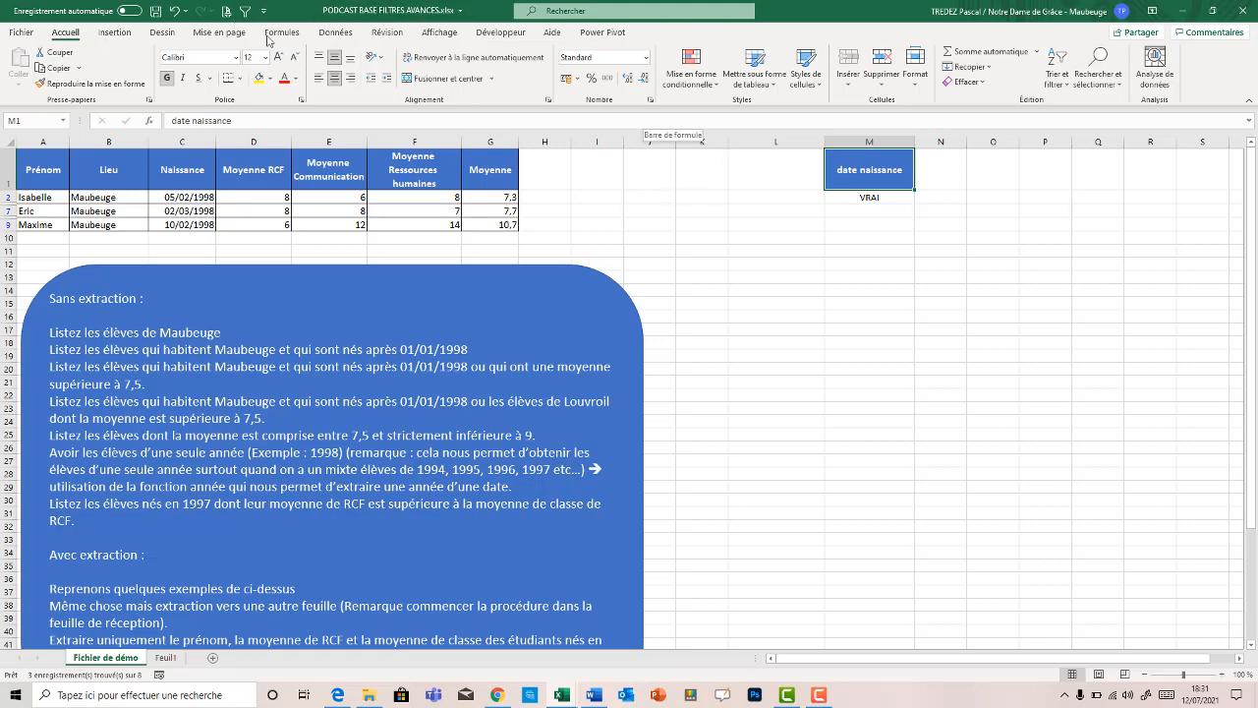
pyautogui.click(337, 33)
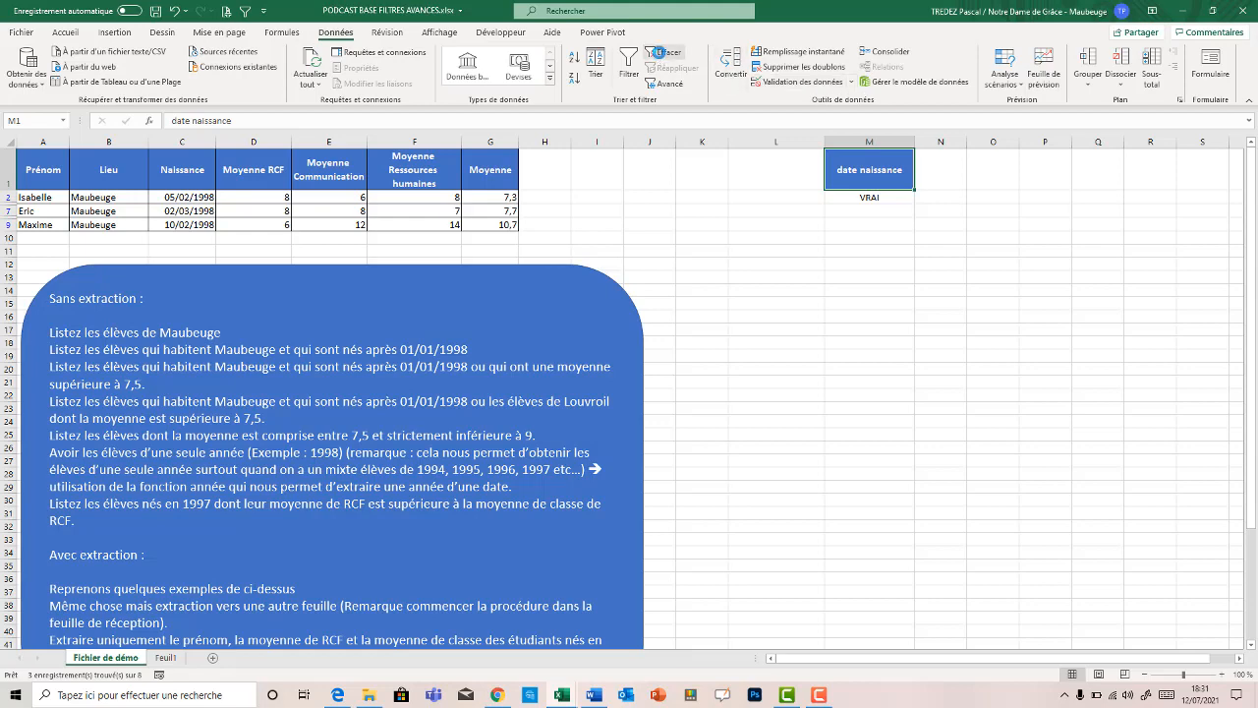
pyautogui.click(661, 53)
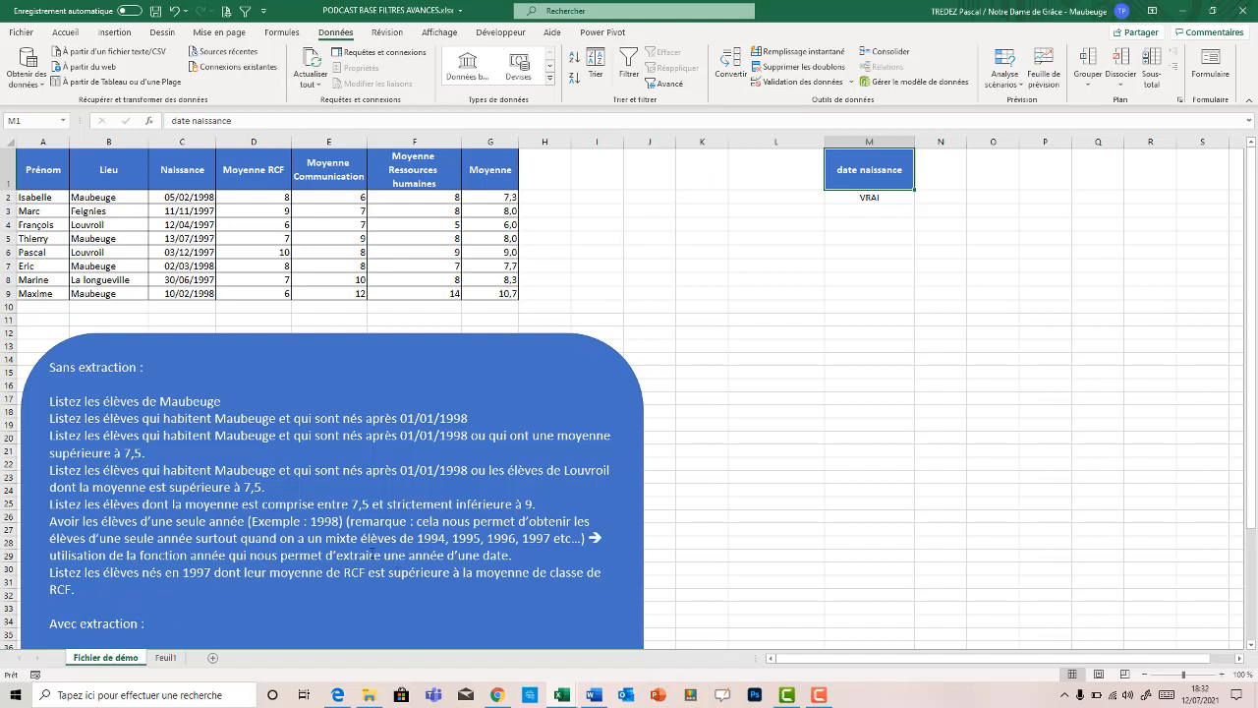
# Step: Change the year in the M2 criteria formula to 1997
pyautogui.click(873, 198)
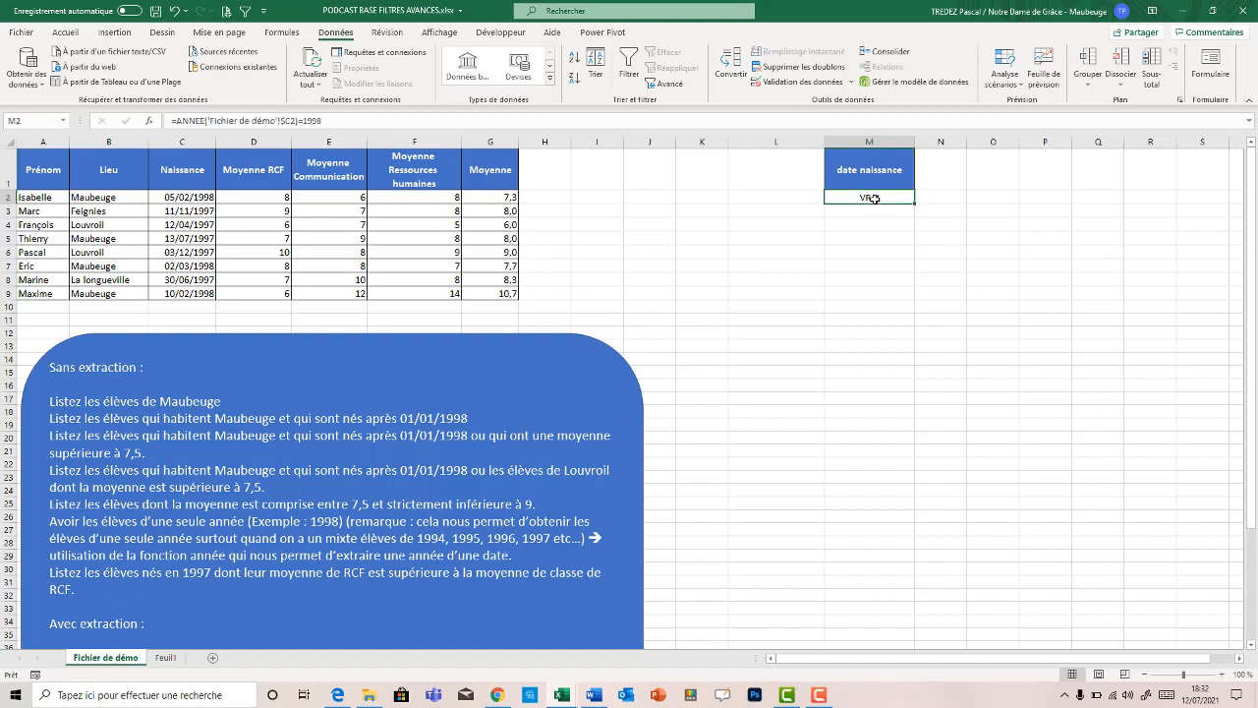
pyautogui.click(335, 119)
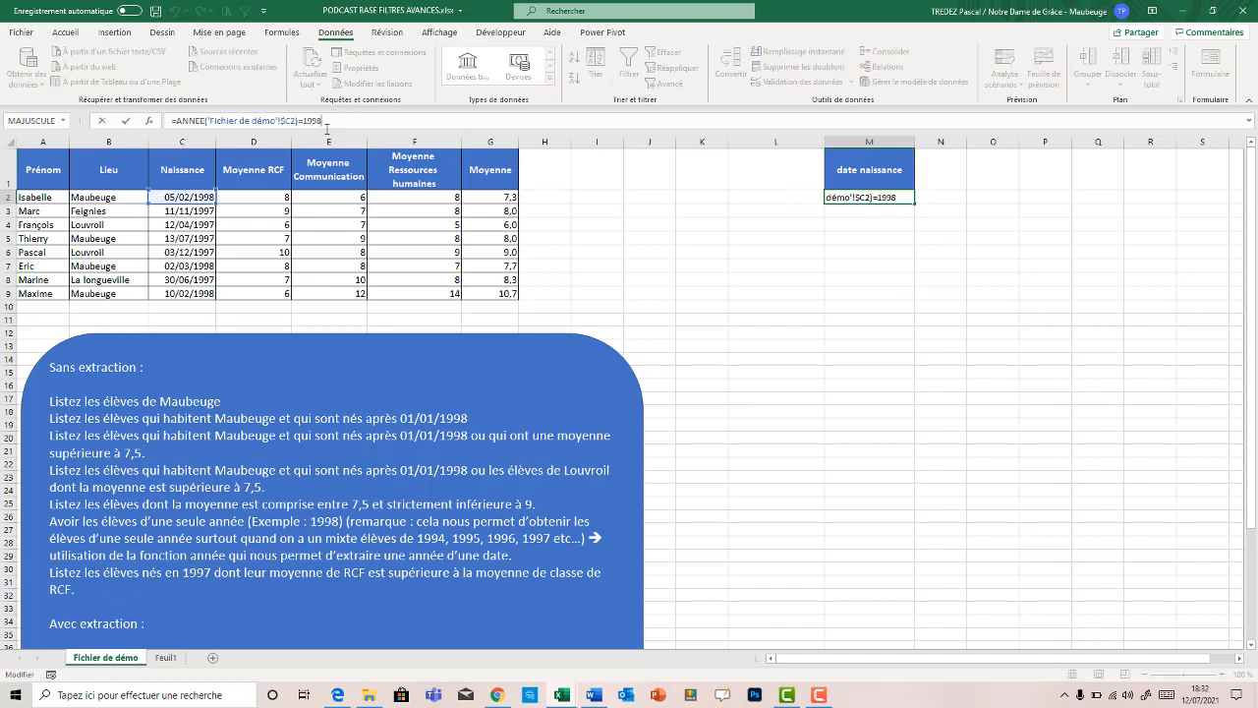
pyautogui.press('BackSpace')
pyautogui.write('7')
pyautogui.press('Return')
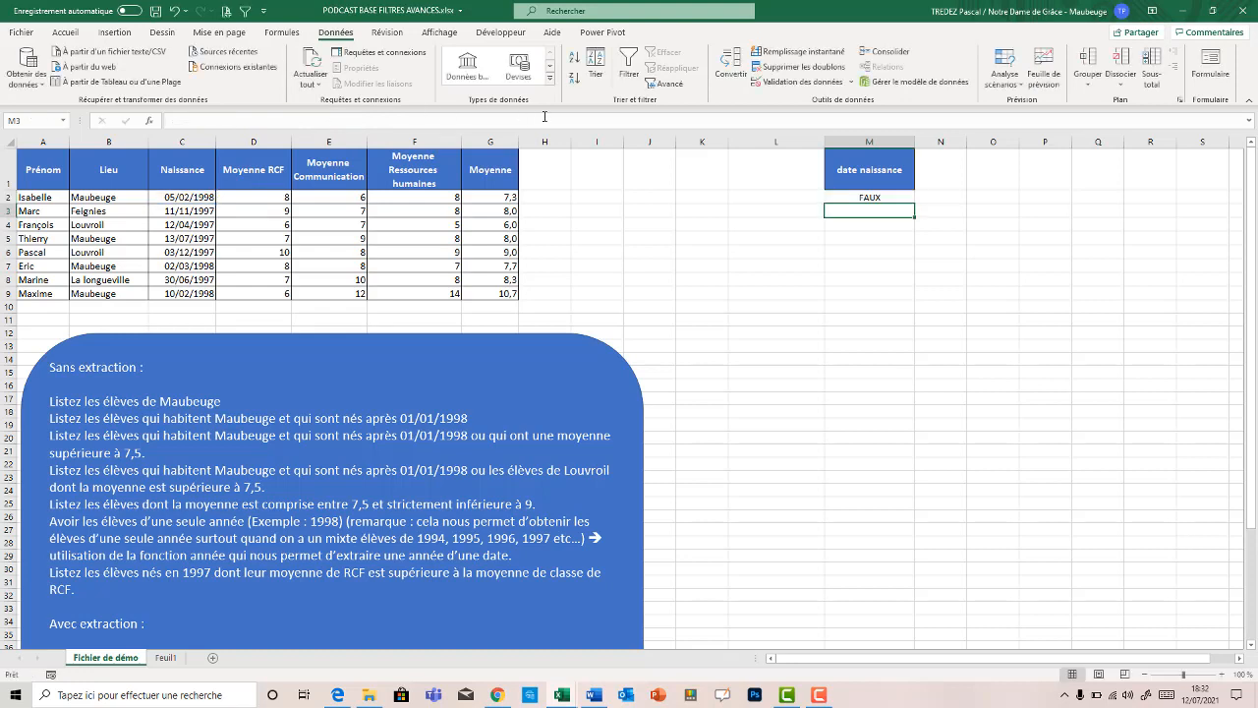
pyautogui.click(863, 196)
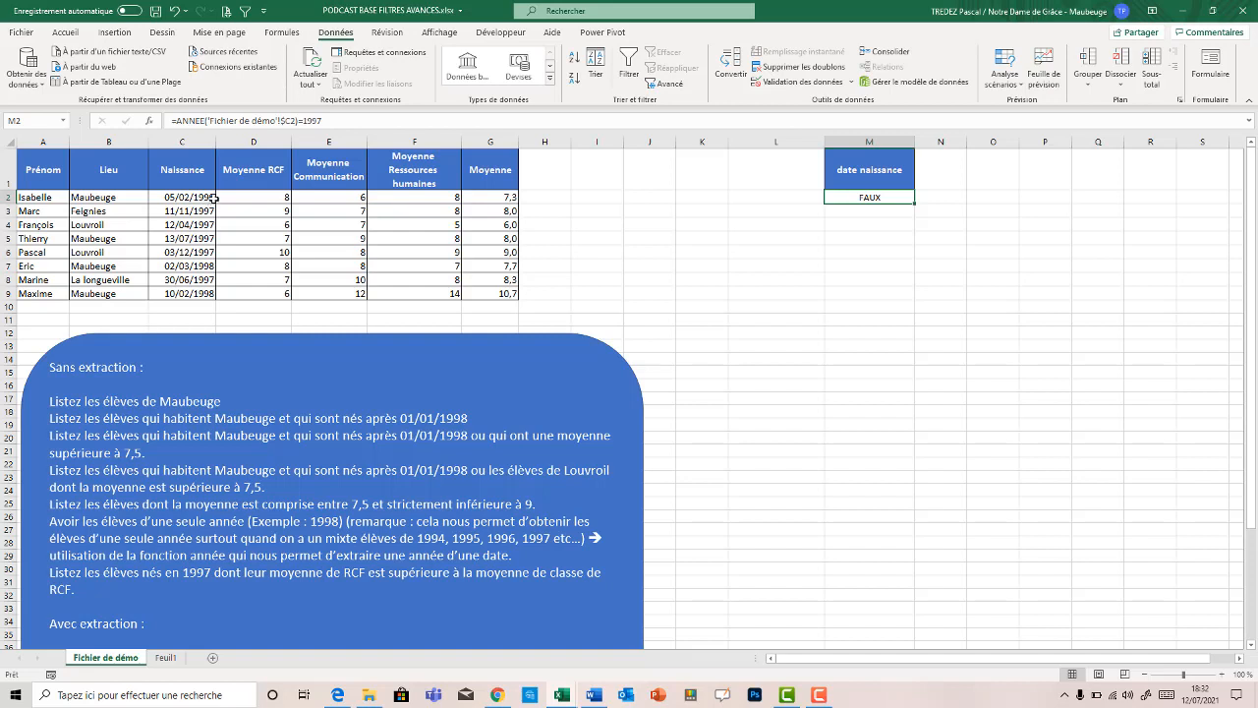
# Step: Enter the criteria header "Moyenne supérieur à la moyenne de classe de RCF" in N1
pyautogui.click(948, 166)
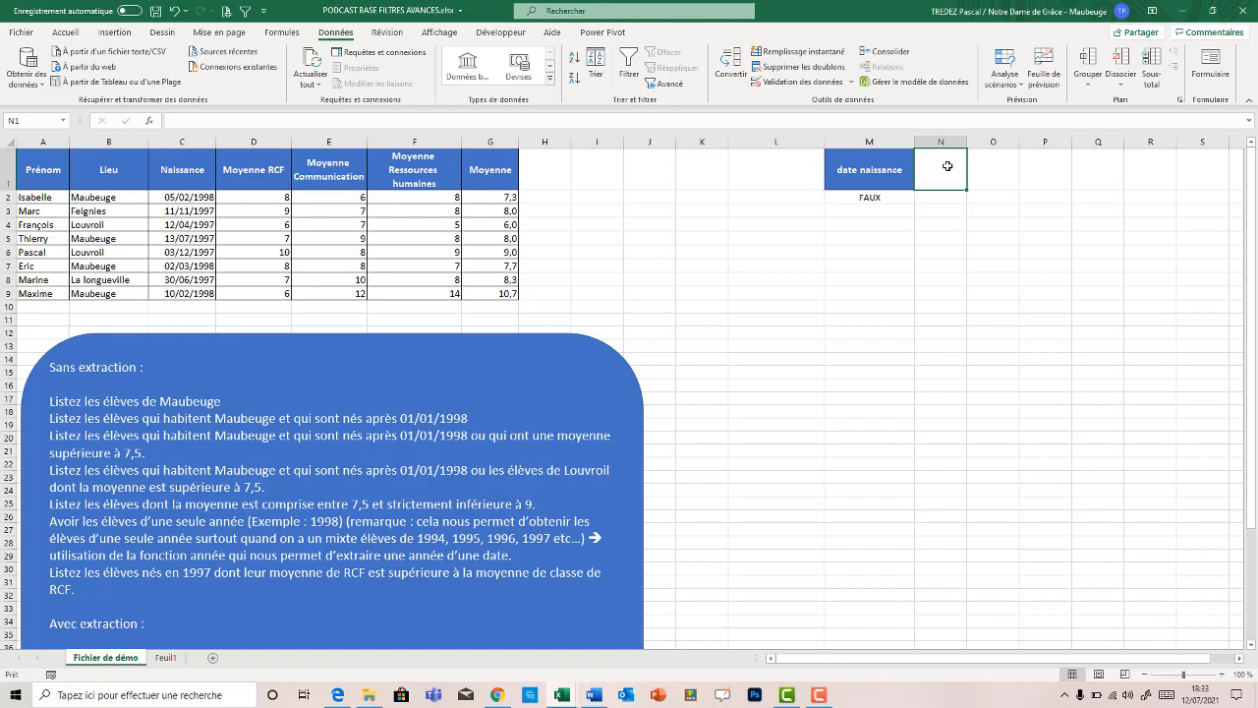
pyautogui.write('Moy')
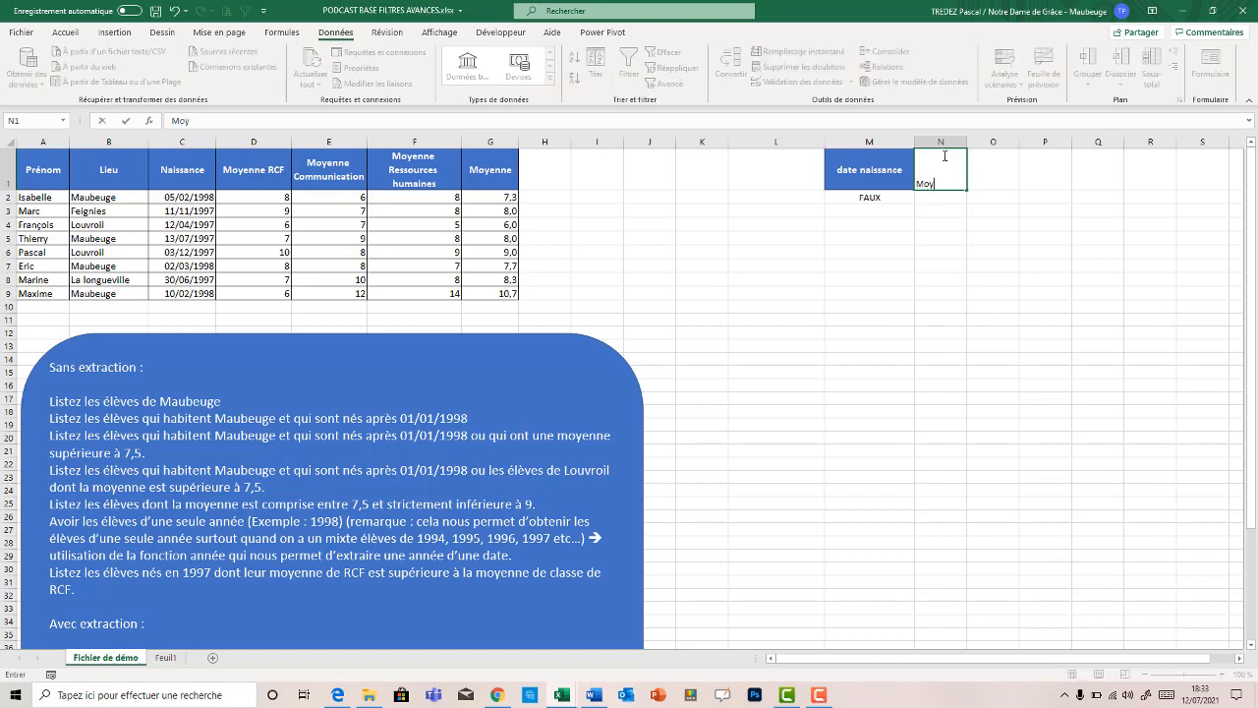
pyautogui.write('enne su')
pyautogui.press('F2')
pyautogui.press('Left')
pyautogui.write('p')
pyautogui.press('BackSpace')
pyautogui.write('périeur à la moyenne de cla')
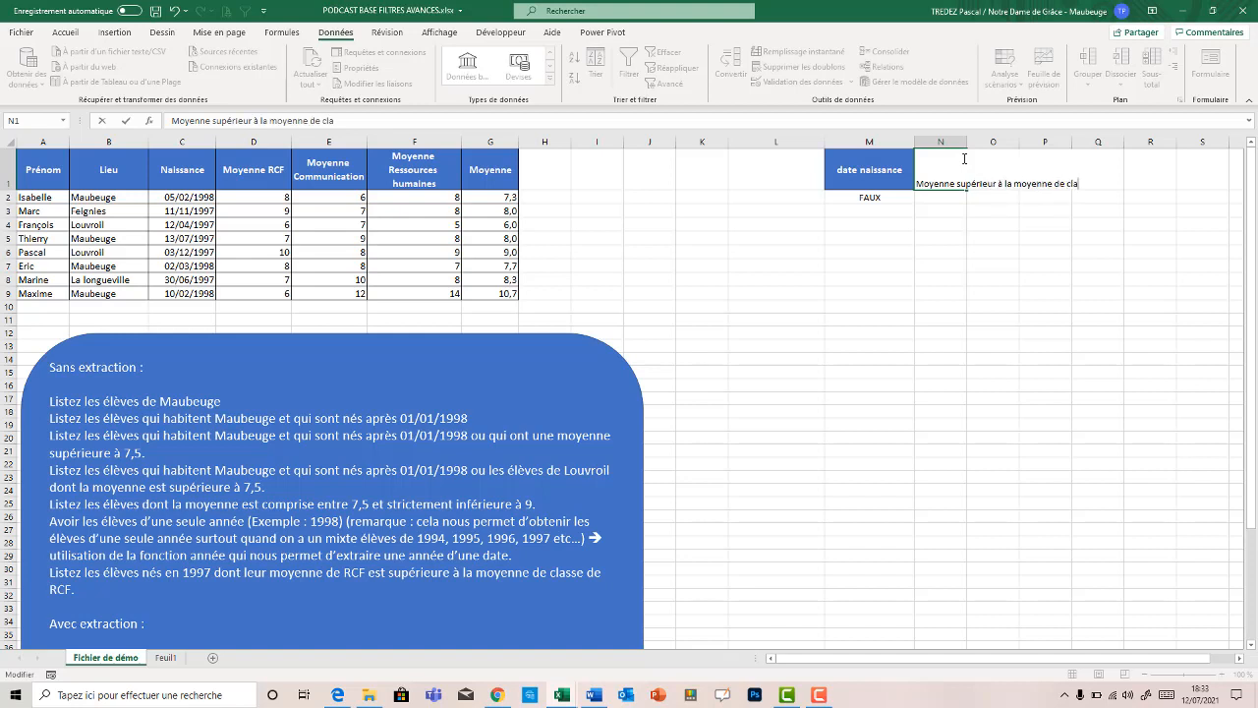
pyautogui.write('sse de RCF')
pyautogui.press('Return')
# Step: Wrap the header text in N1 and widen column N slightly
pyautogui.click(931, 175)
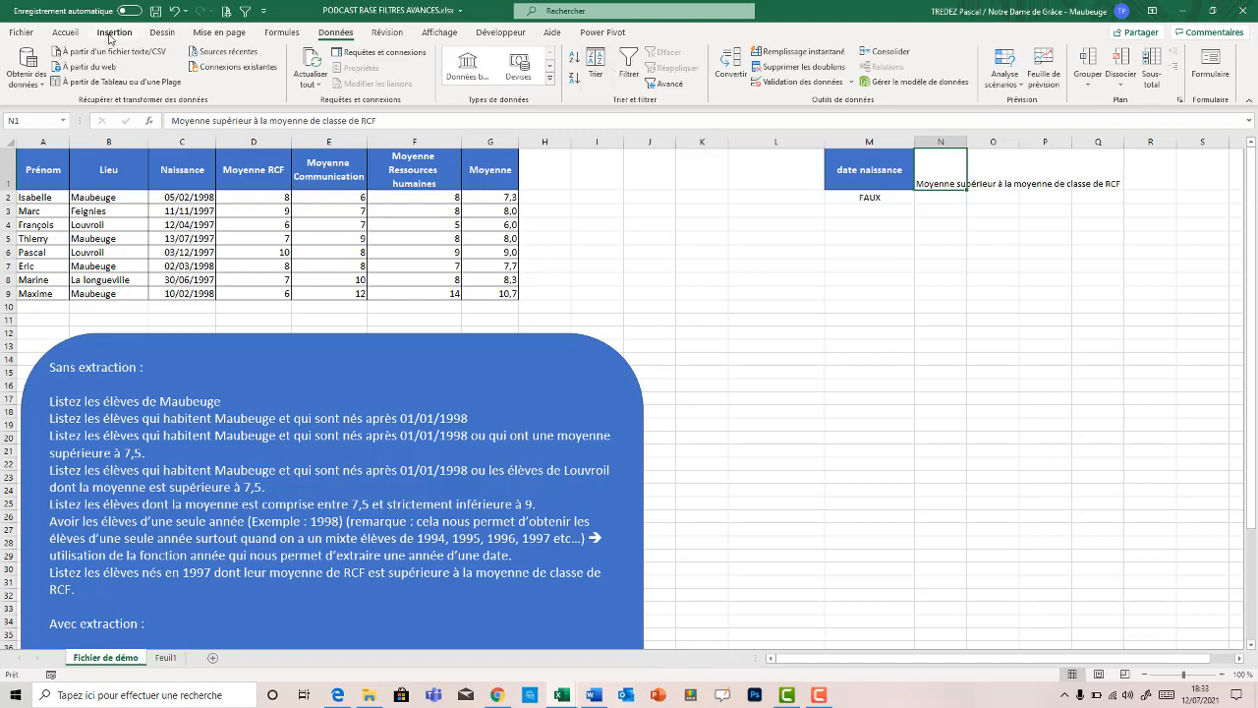
pyautogui.click(65, 32)
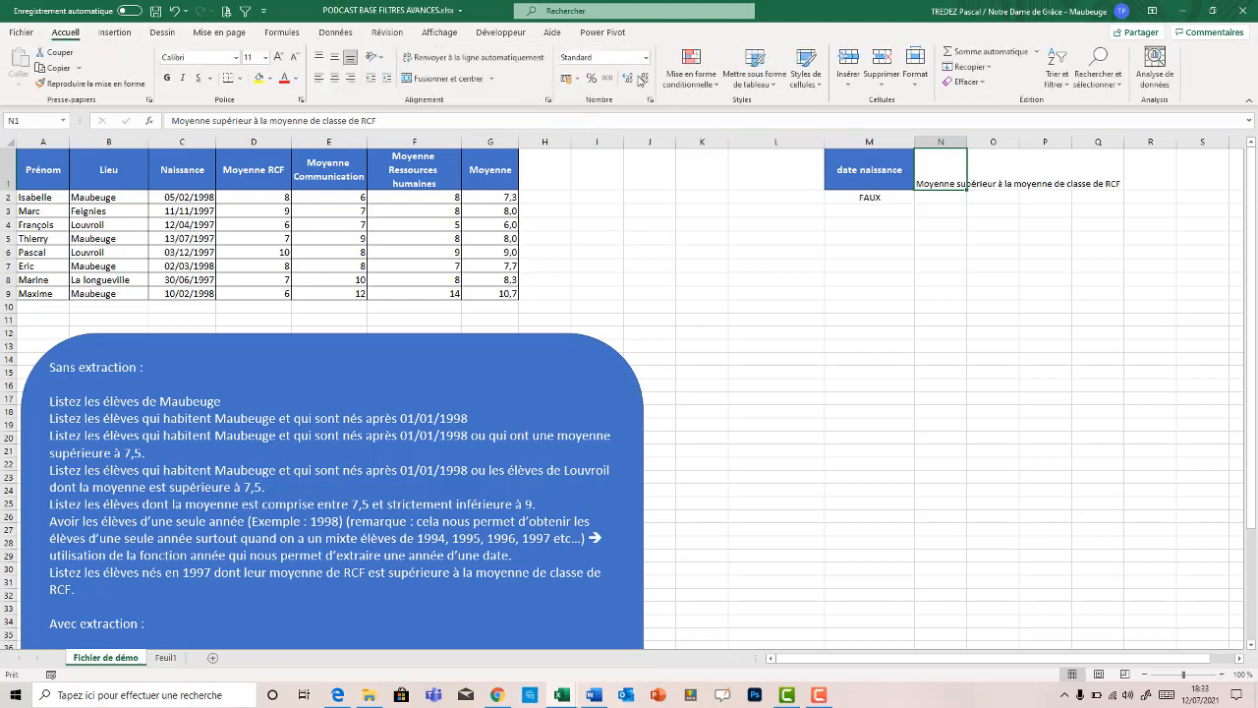
pyautogui.click(531, 58)
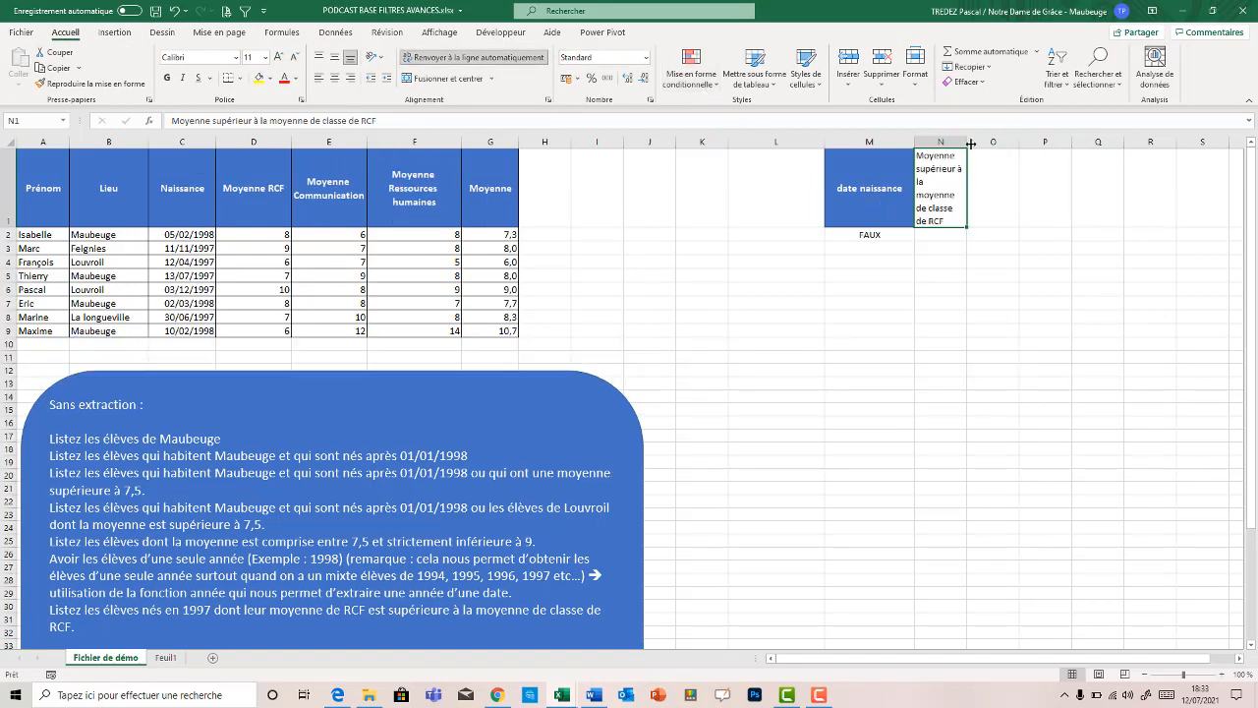
pyautogui.moveTo(968, 143); pyautogui.dragTo(985, 143)
# Step: Copy the formatting of header M1 onto N1 and turn text wrapping on again in N1
pyautogui.click(873, 189)
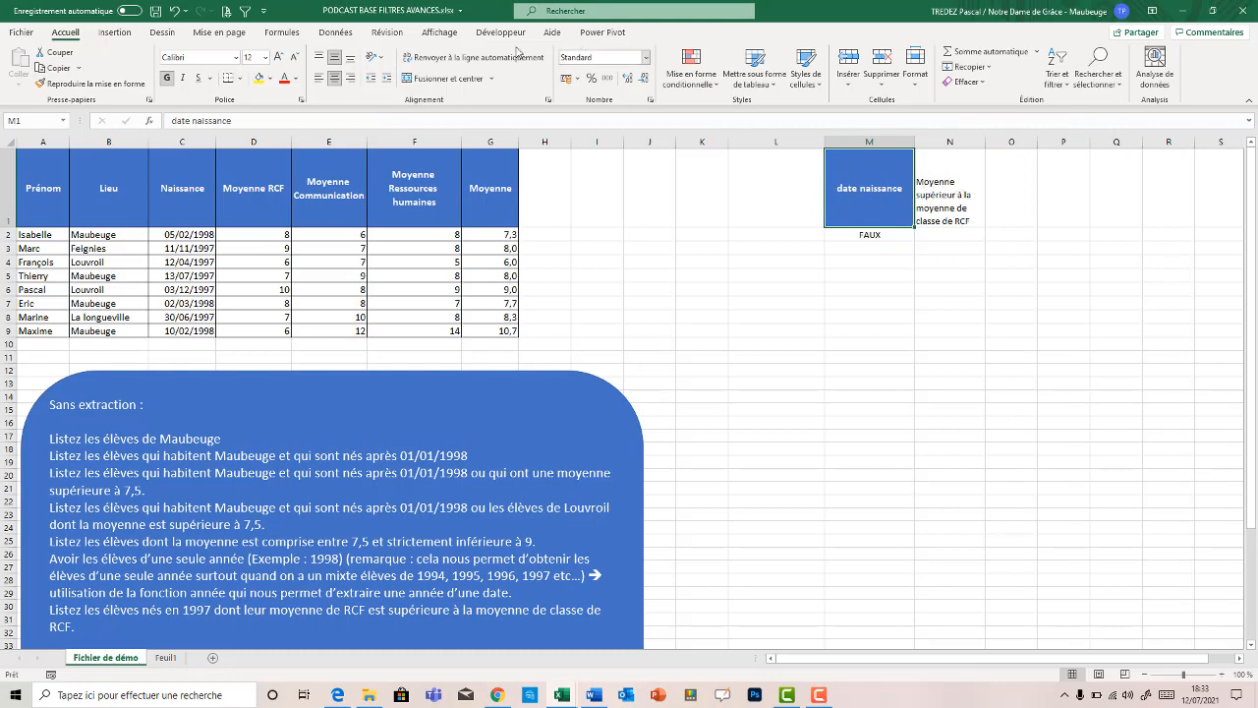
pyautogui.click(91, 83)
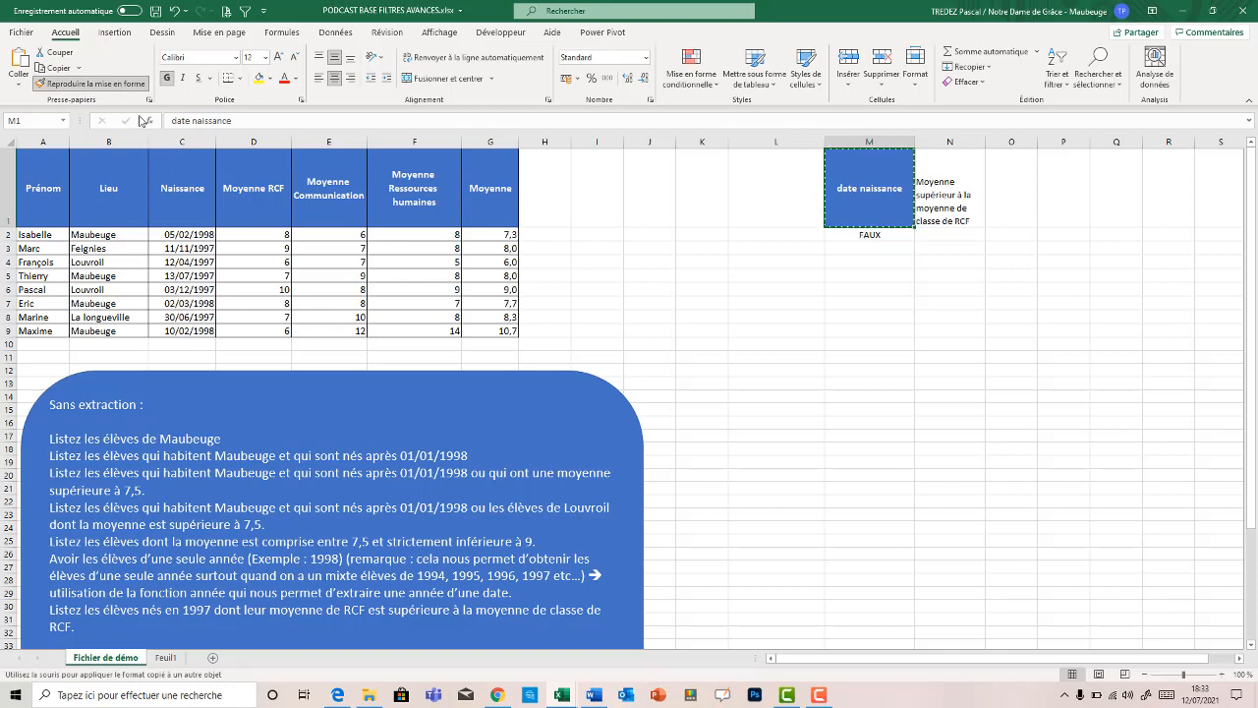
pyautogui.click(958, 189)
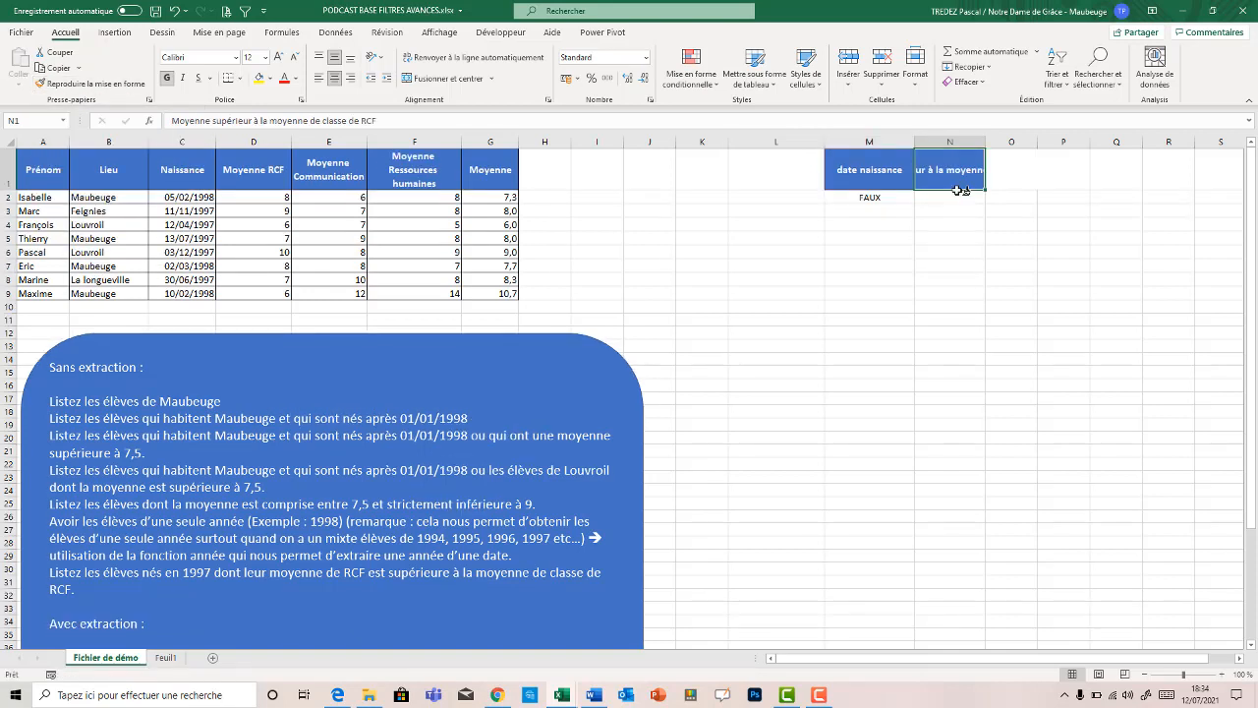
pyautogui.click(531, 59)
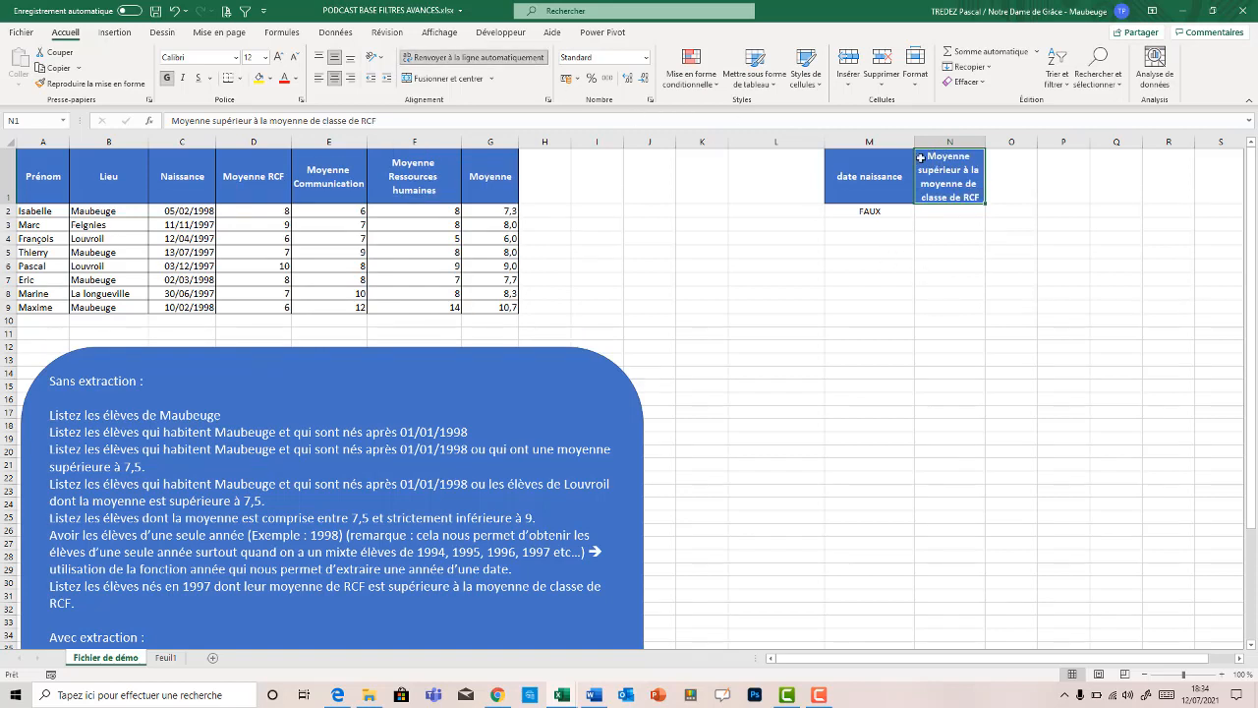
# Step: Start the RCF criteria formula in N2 as =D2>moyenne, comparing the first student's RCF mark with an average
pyautogui.click(939, 211)
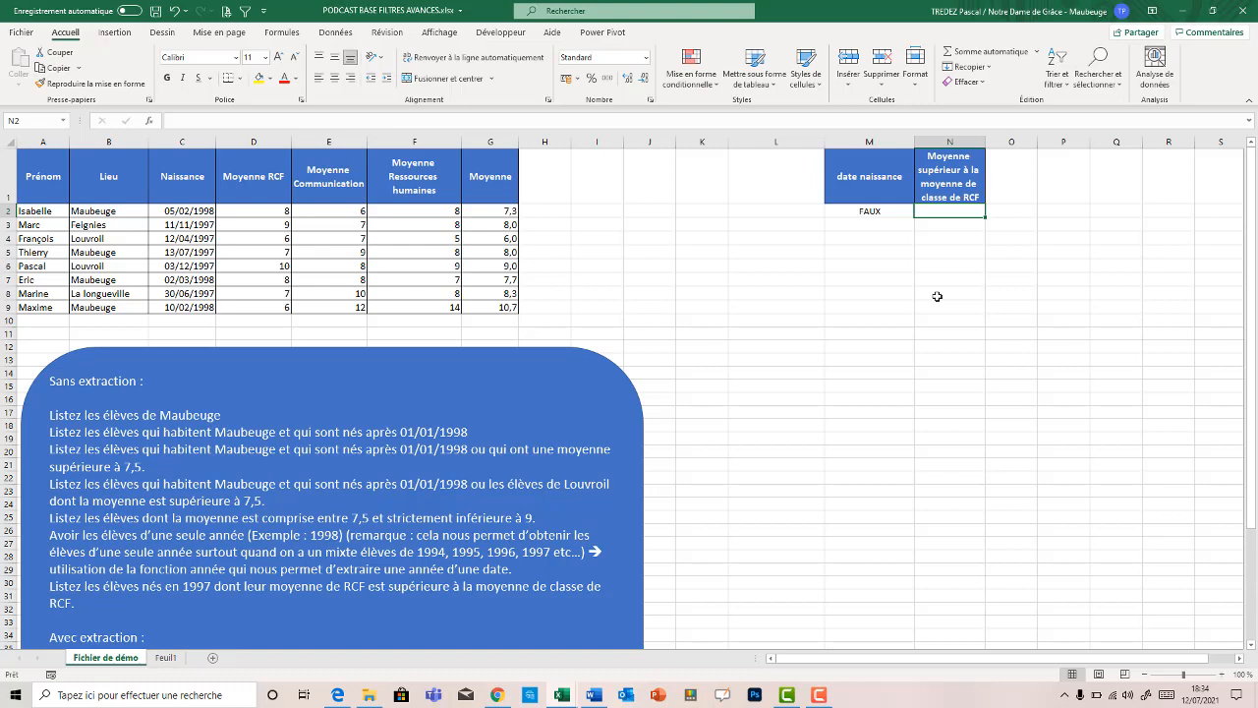
pyautogui.click(263, 211)
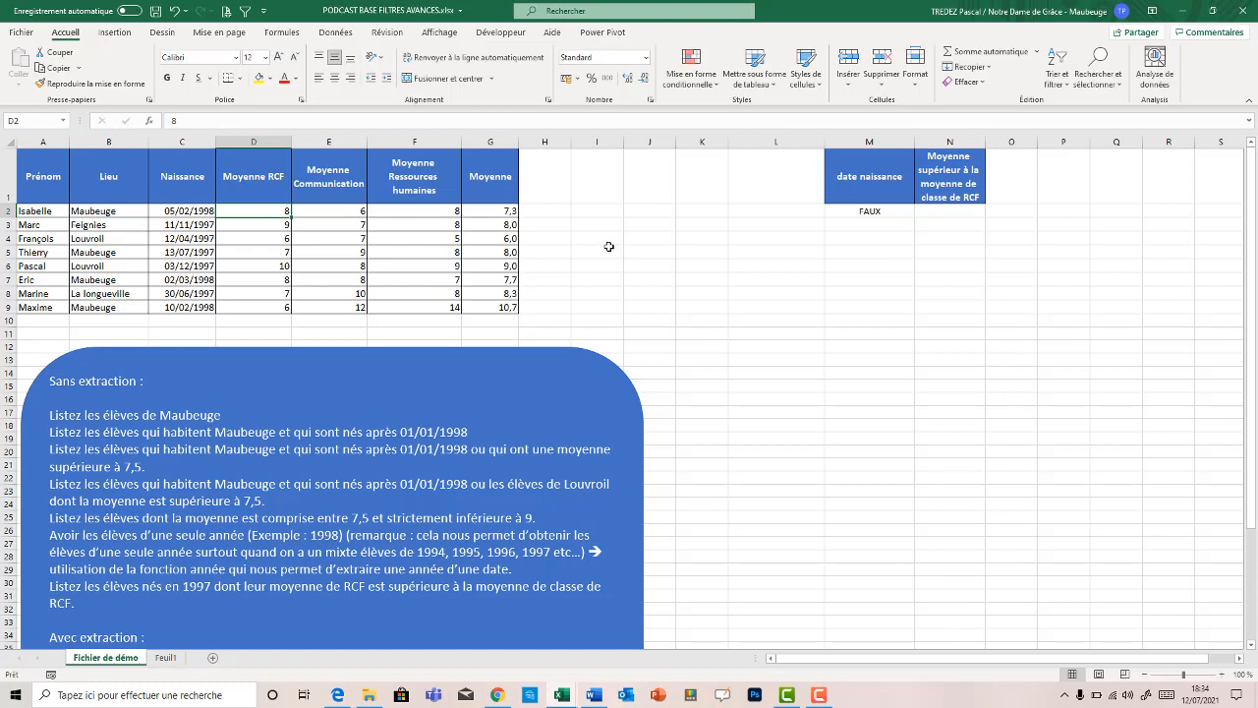
pyautogui.click(978, 216)
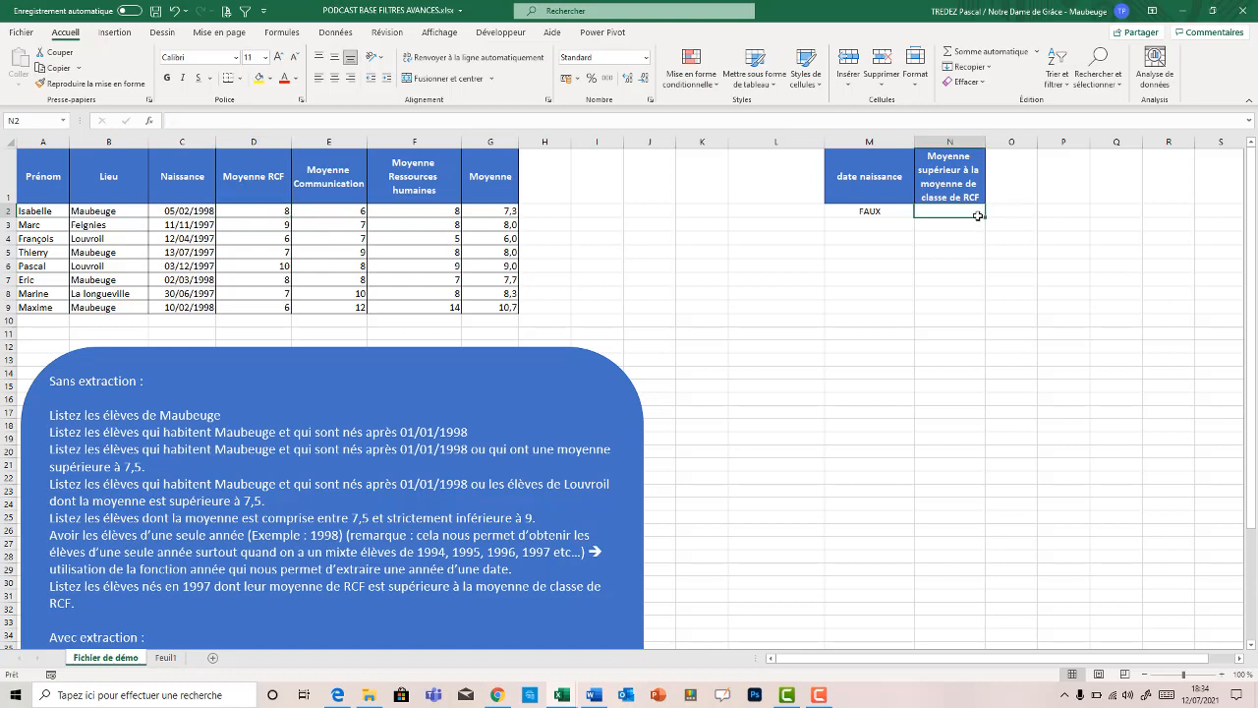
pyautogui.write('=')
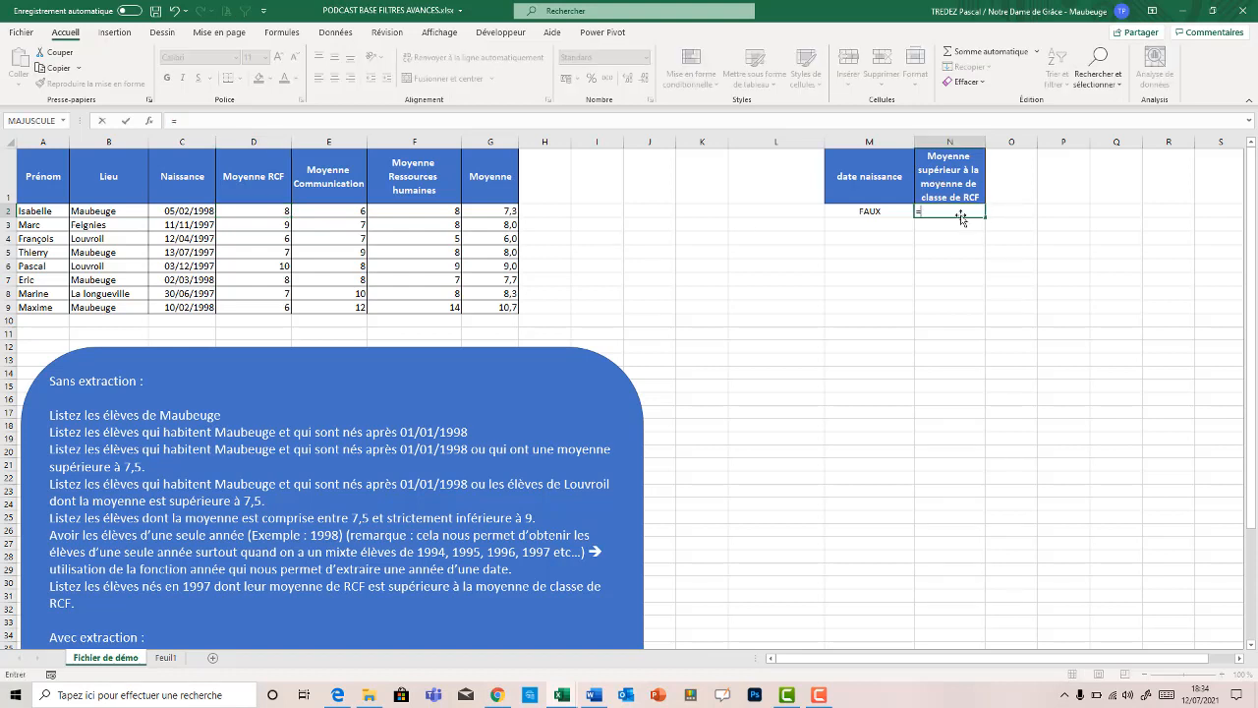
pyautogui.click(268, 211)
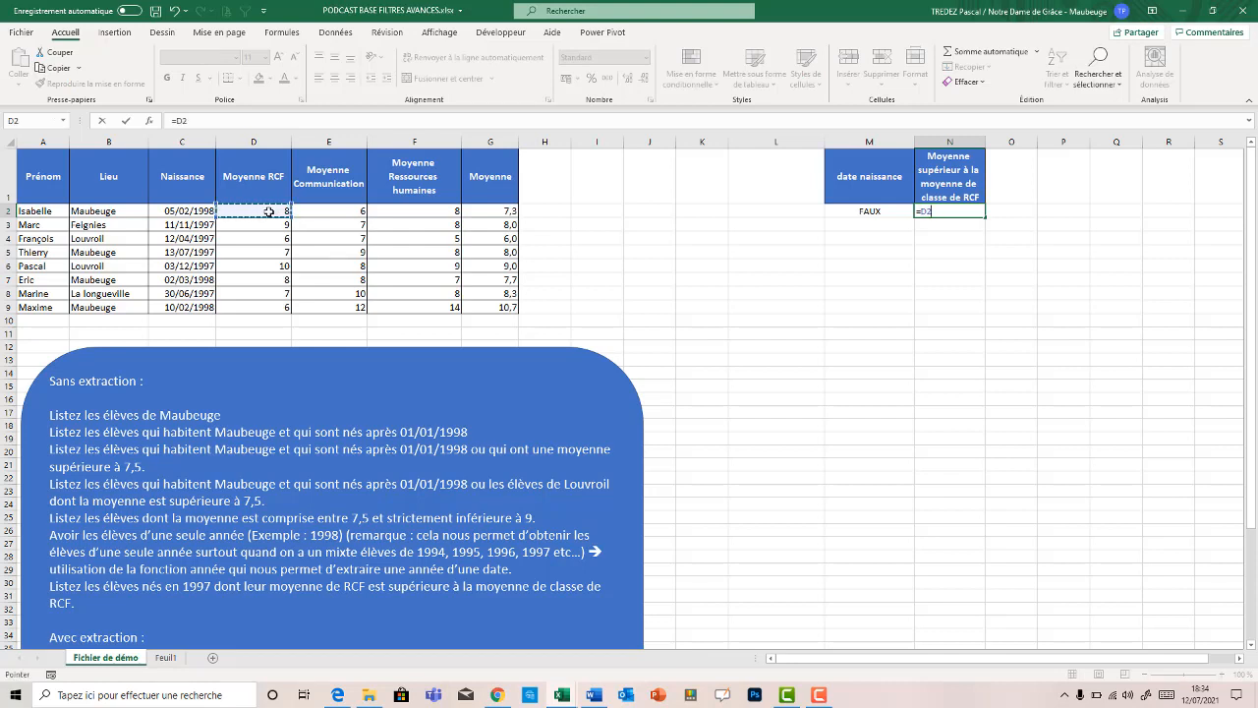
pyautogui.write('>moyenne')
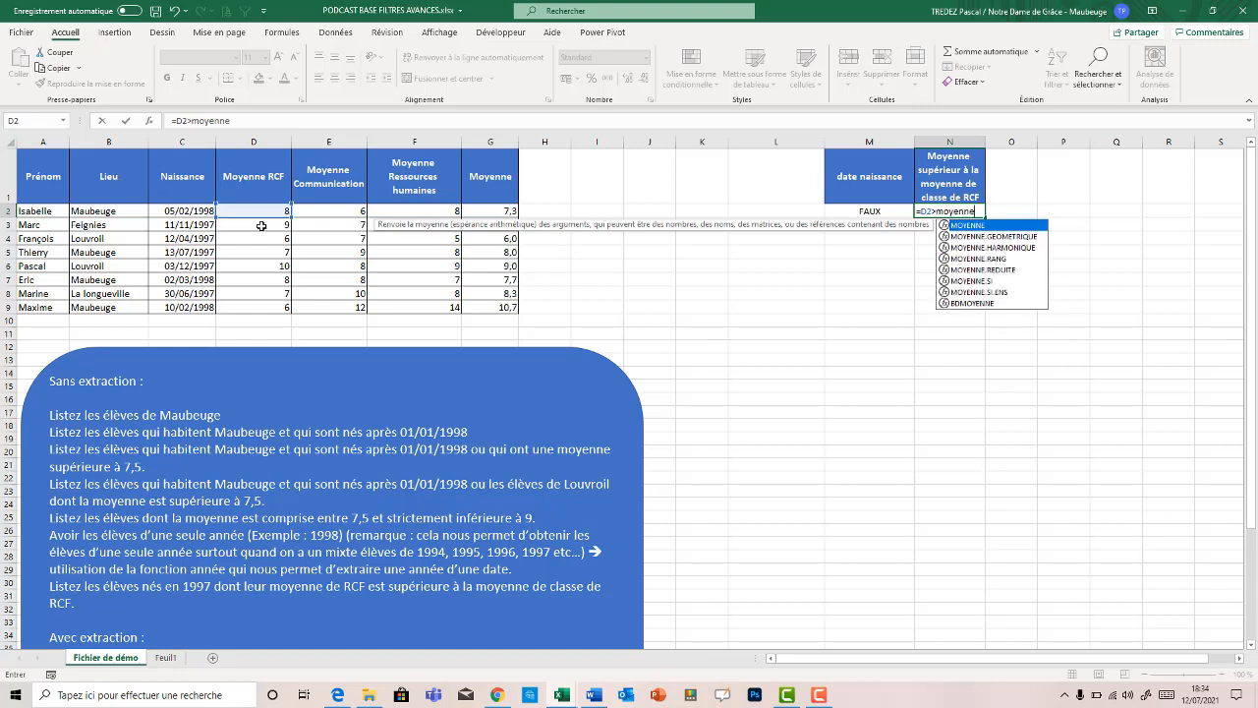
pyautogui.moveTo(264, 208); pyautogui.dragTo(270, 304)
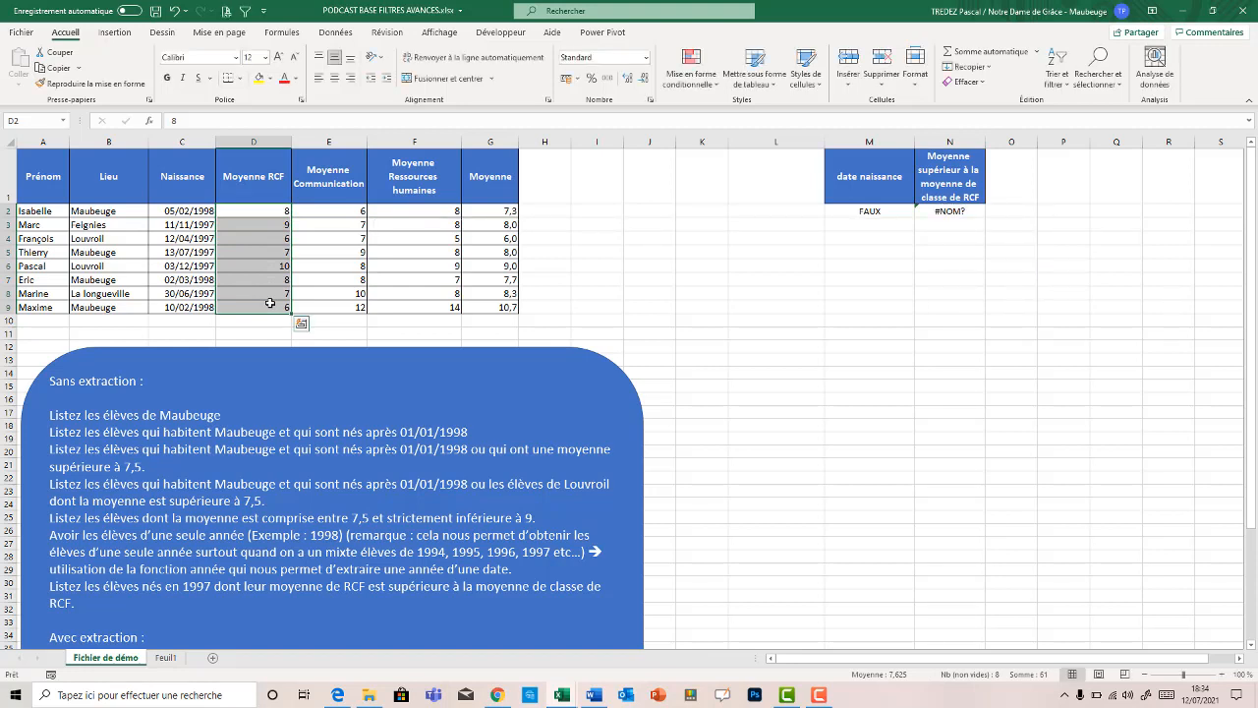
pyautogui.press('Return')
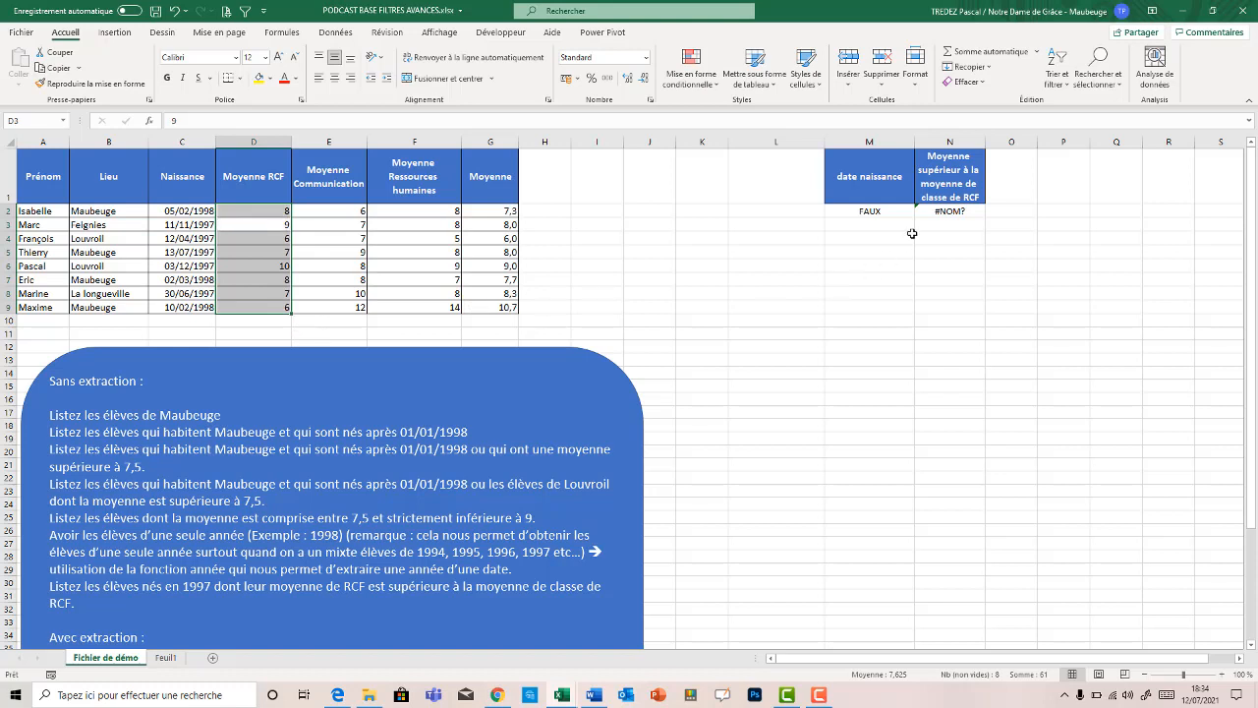
# Step: Complete the N2 criteria formula as =D2>MOYENNE($D$2:$D$9), with the range of RCF marks as absolute references
pyautogui.click(943, 213)
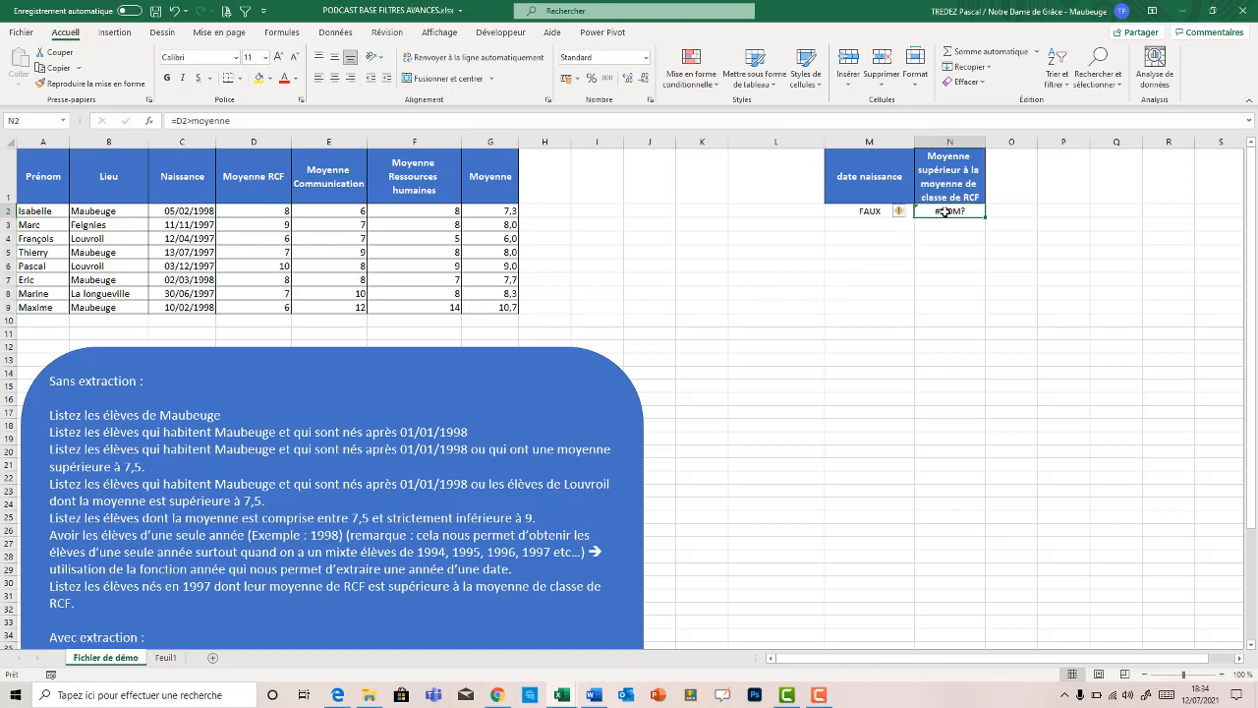
pyautogui.click(246, 121)
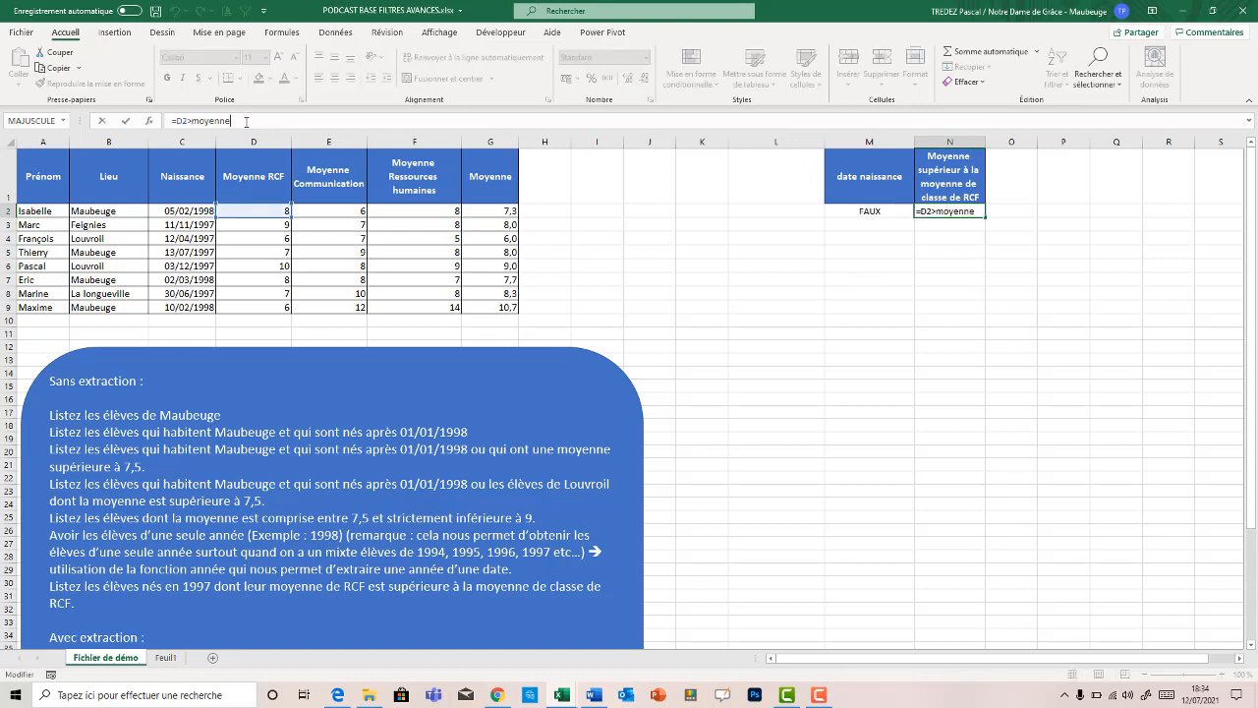
pyautogui.write('(')
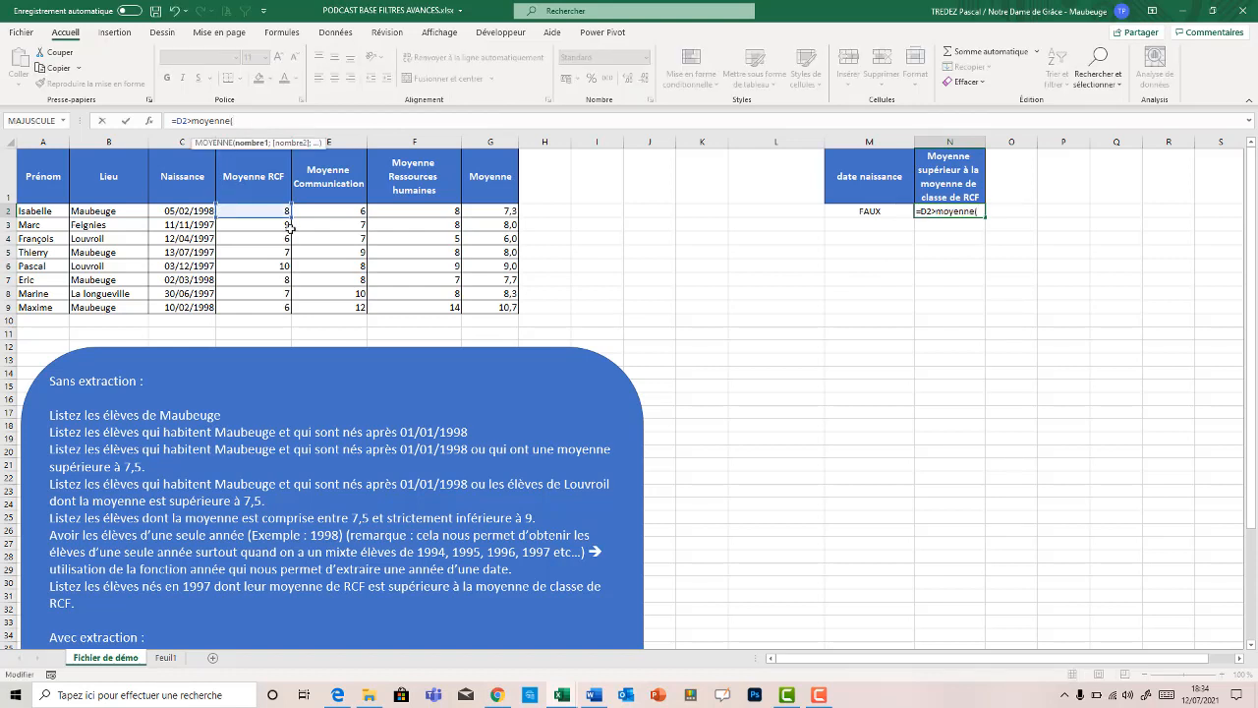
pyautogui.moveTo(273, 211); pyautogui.dragTo(273, 300)
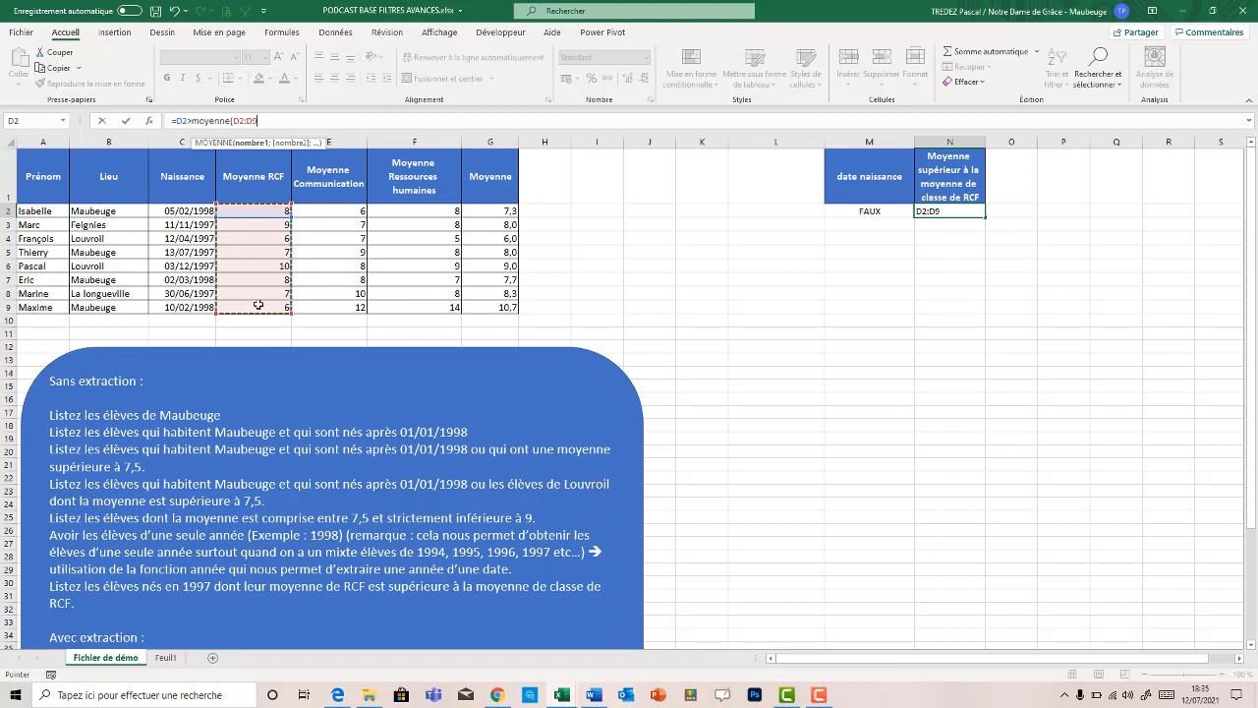
pyautogui.press('F4')
pyautogui.write(')')
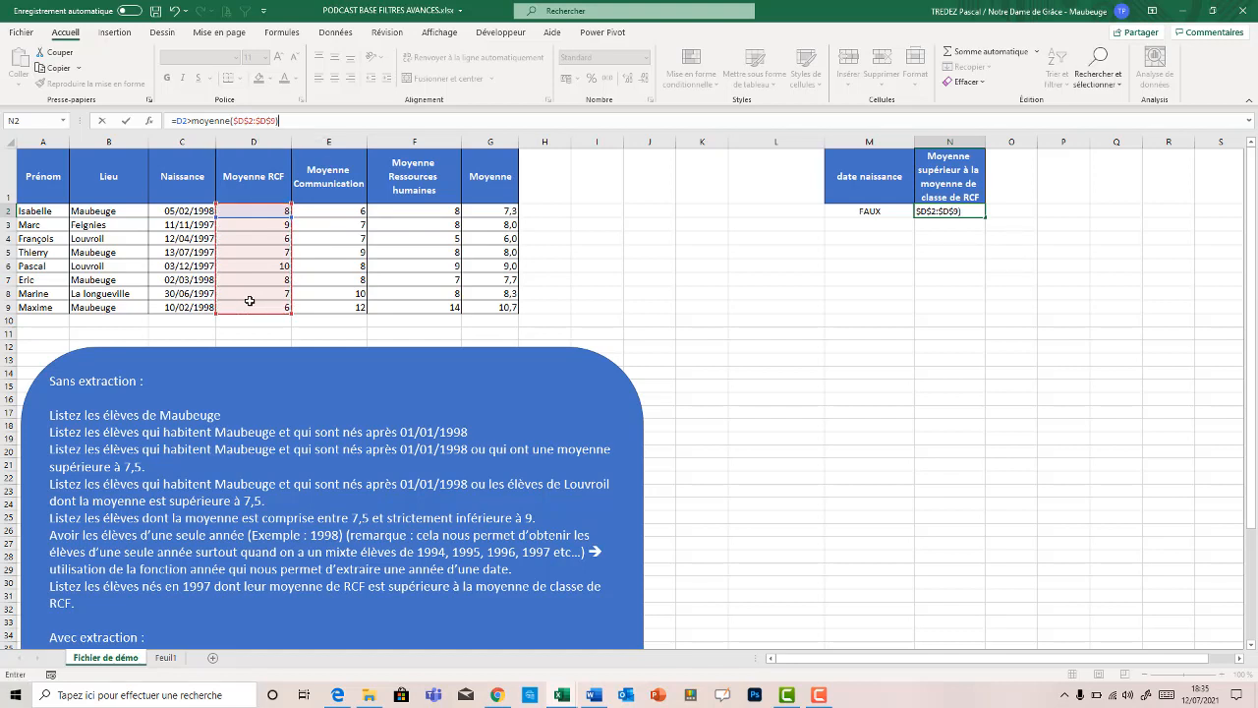
pyautogui.press('Return')
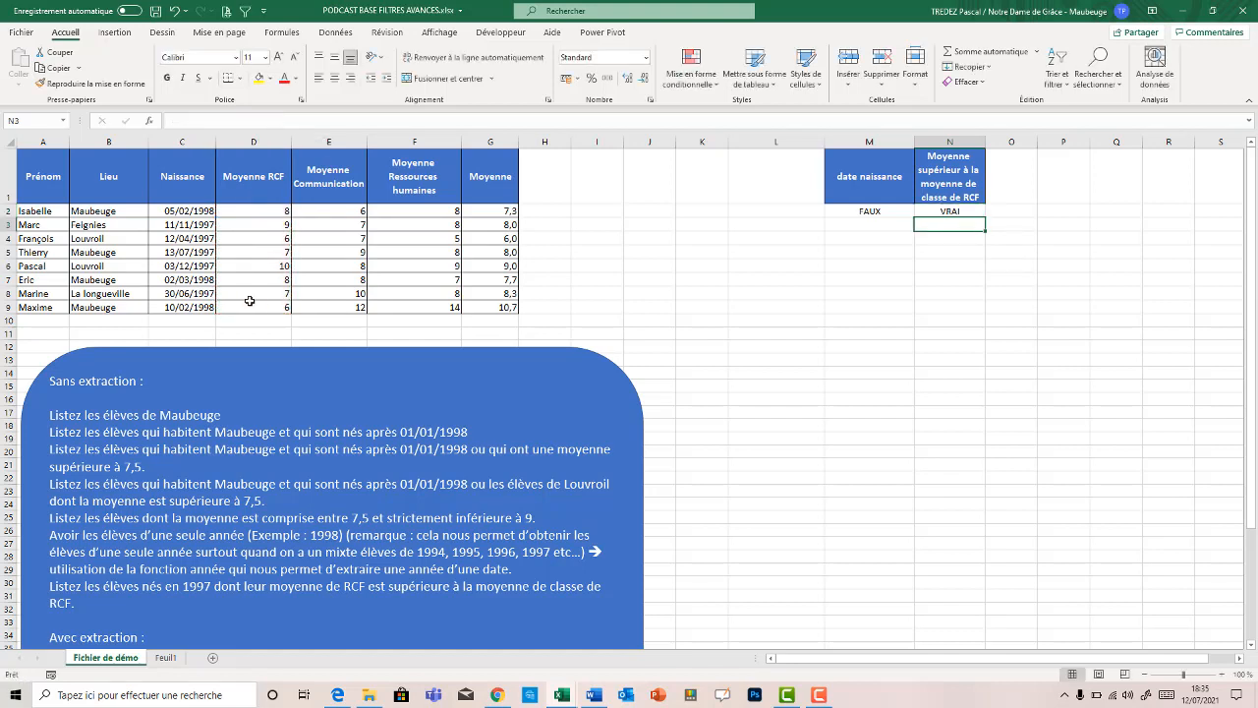
# Step: Select the RCF marks in D2:D9 and add the Minimum statistic to the status bar
pyautogui.click(962, 210)
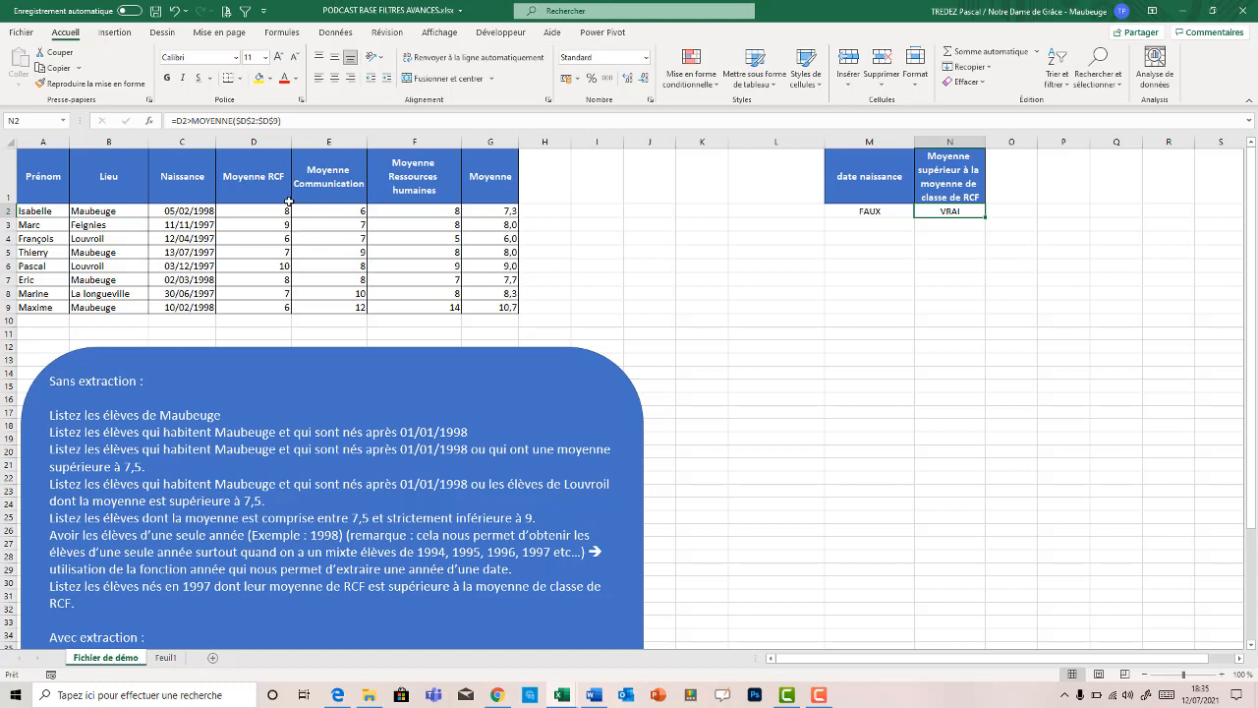
pyautogui.moveTo(266, 211); pyautogui.dragTo(263, 307)
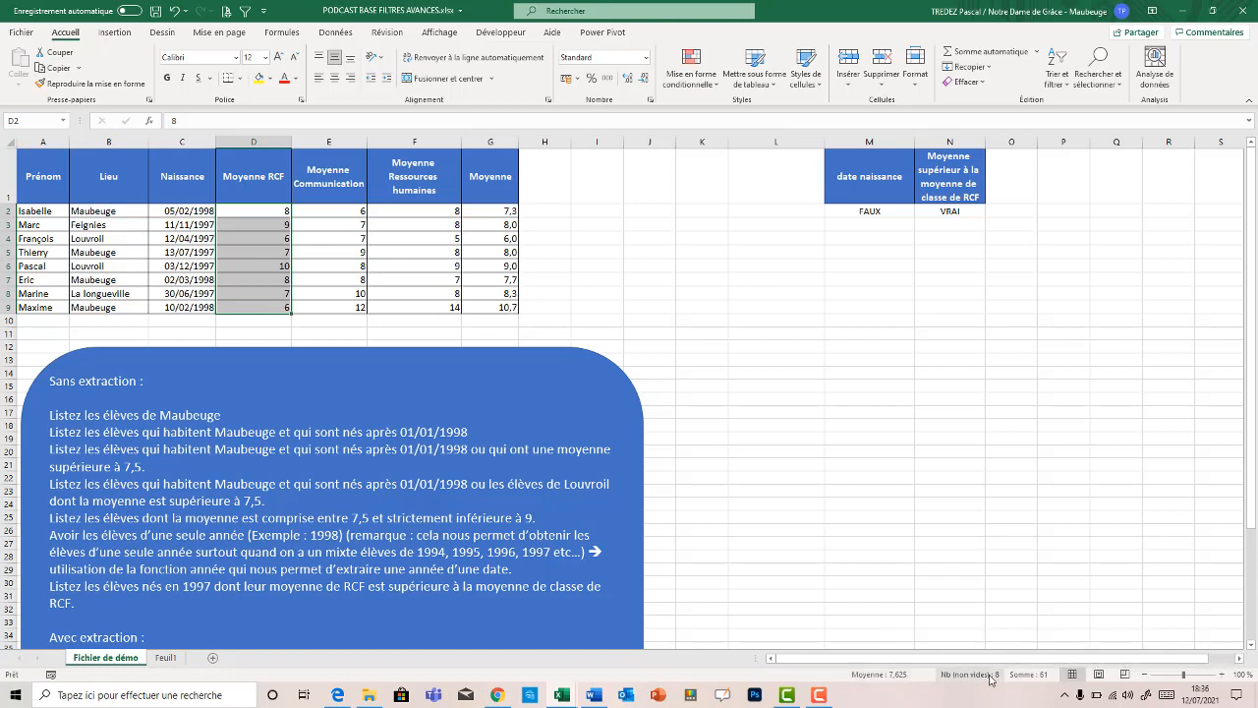
pyautogui.rightClick(840, 679)
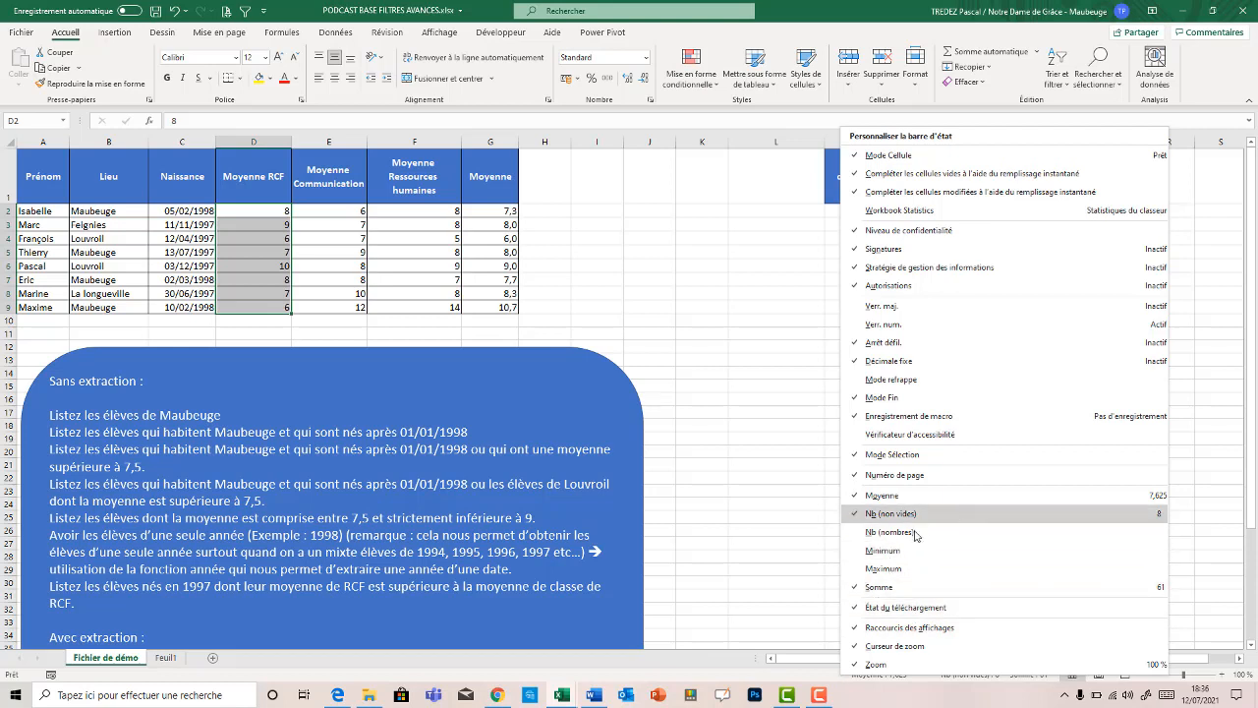
pyautogui.click(864, 554)
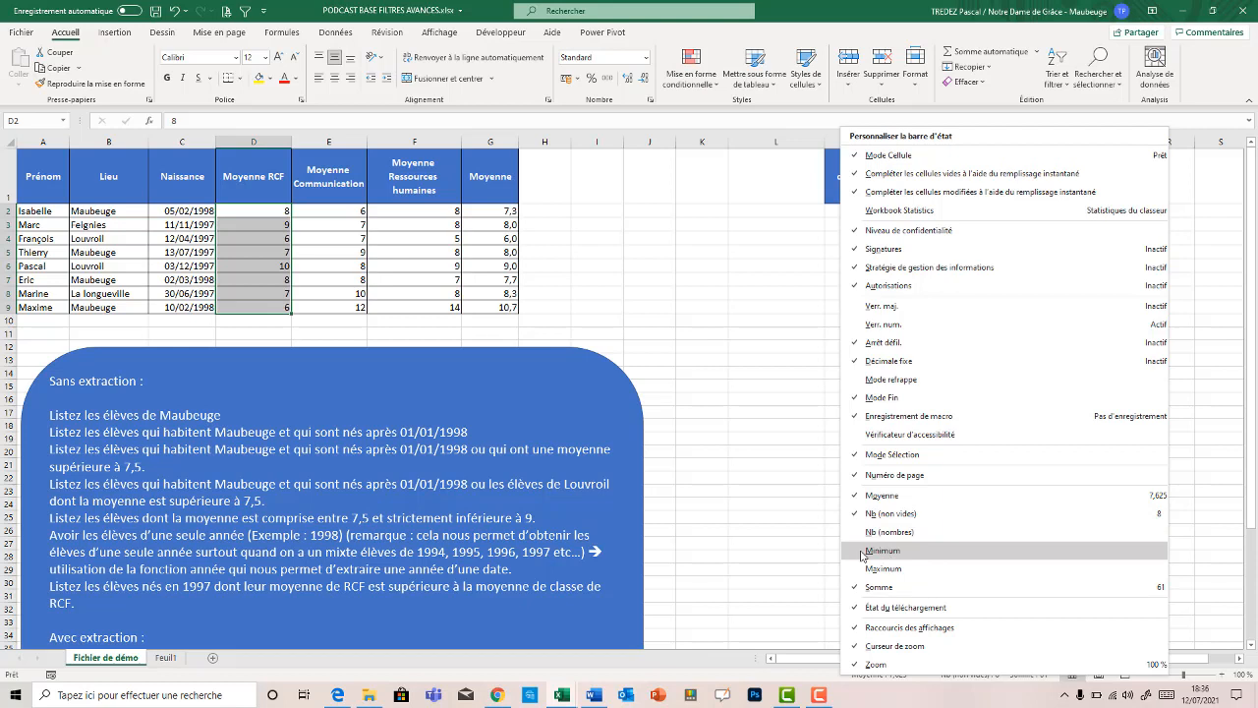
pyautogui.click(781, 584)
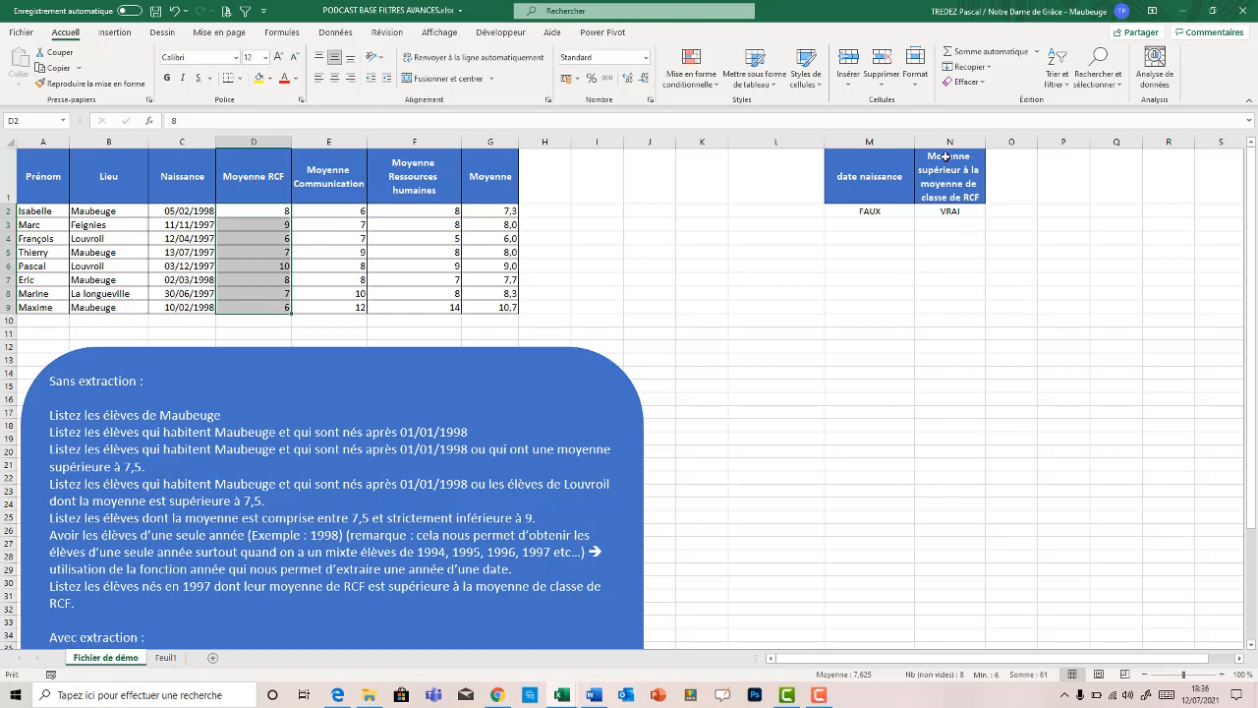
# Step: Apply an advanced filter in place to the student list A1:G9, using M1:N2 as the criteria range
pyautogui.click(456, 248)
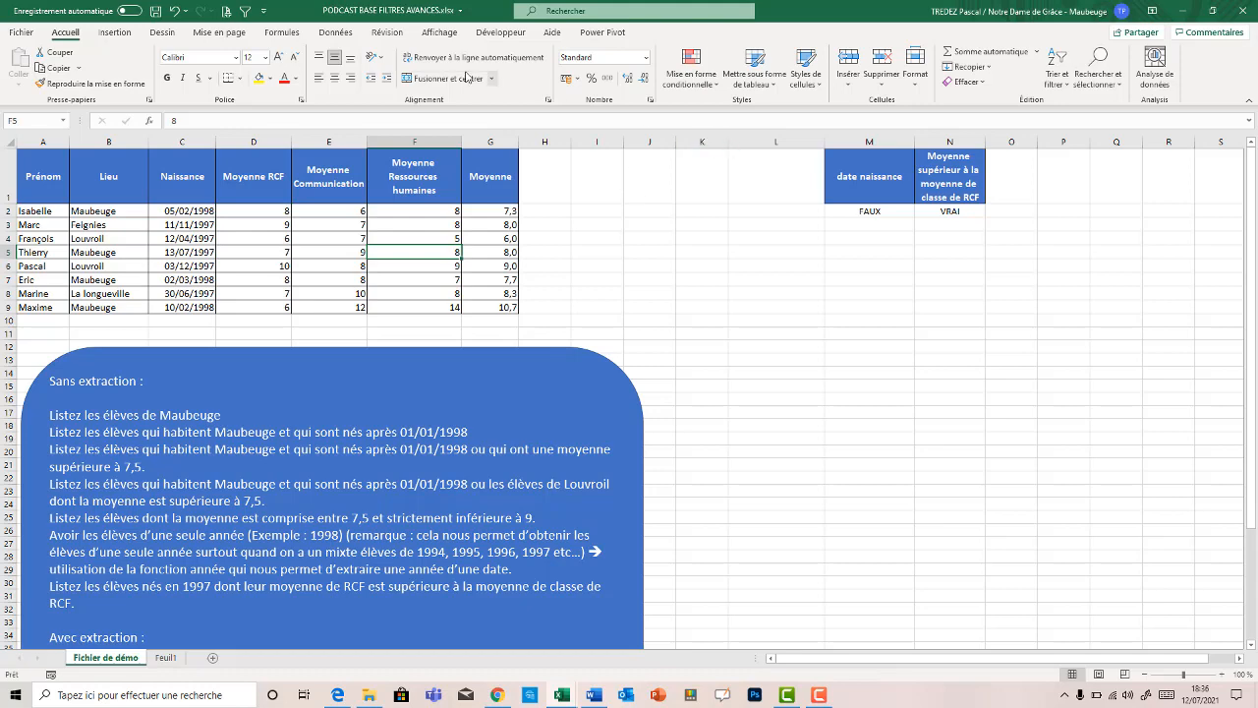
pyautogui.click(335, 34)
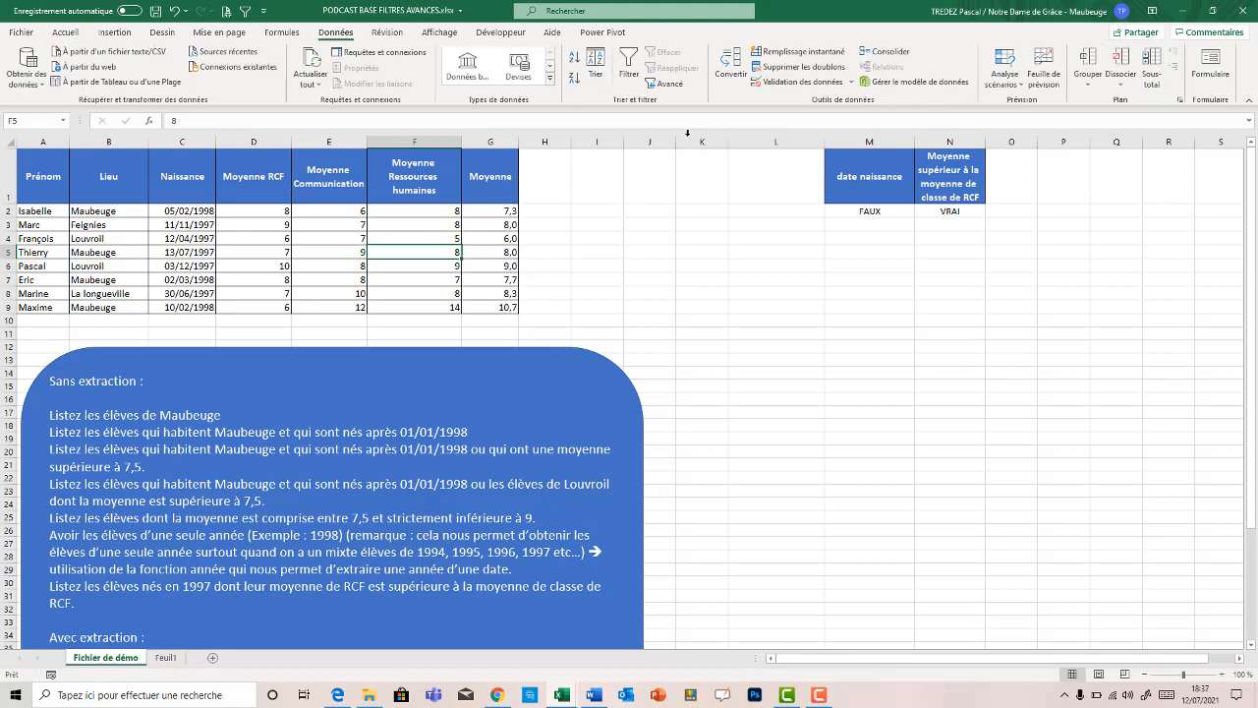
pyautogui.click(675, 87)
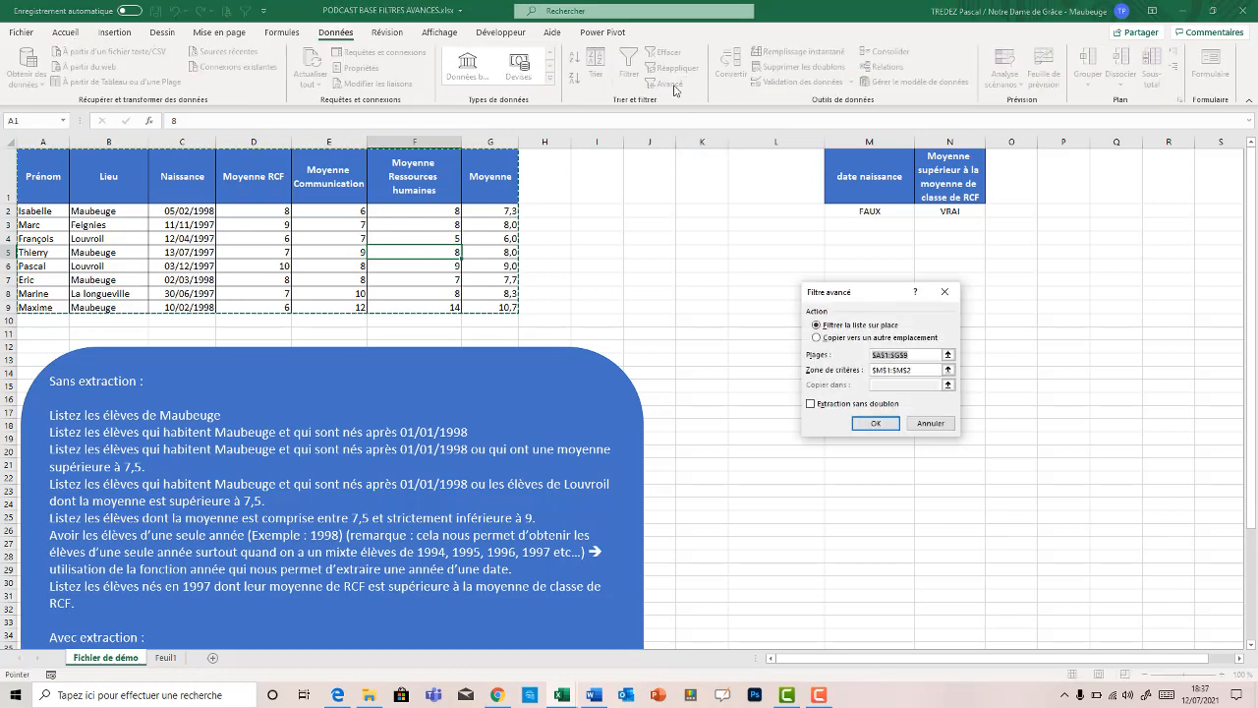
pyautogui.moveTo(912, 371); pyautogui.dragTo(857, 372)
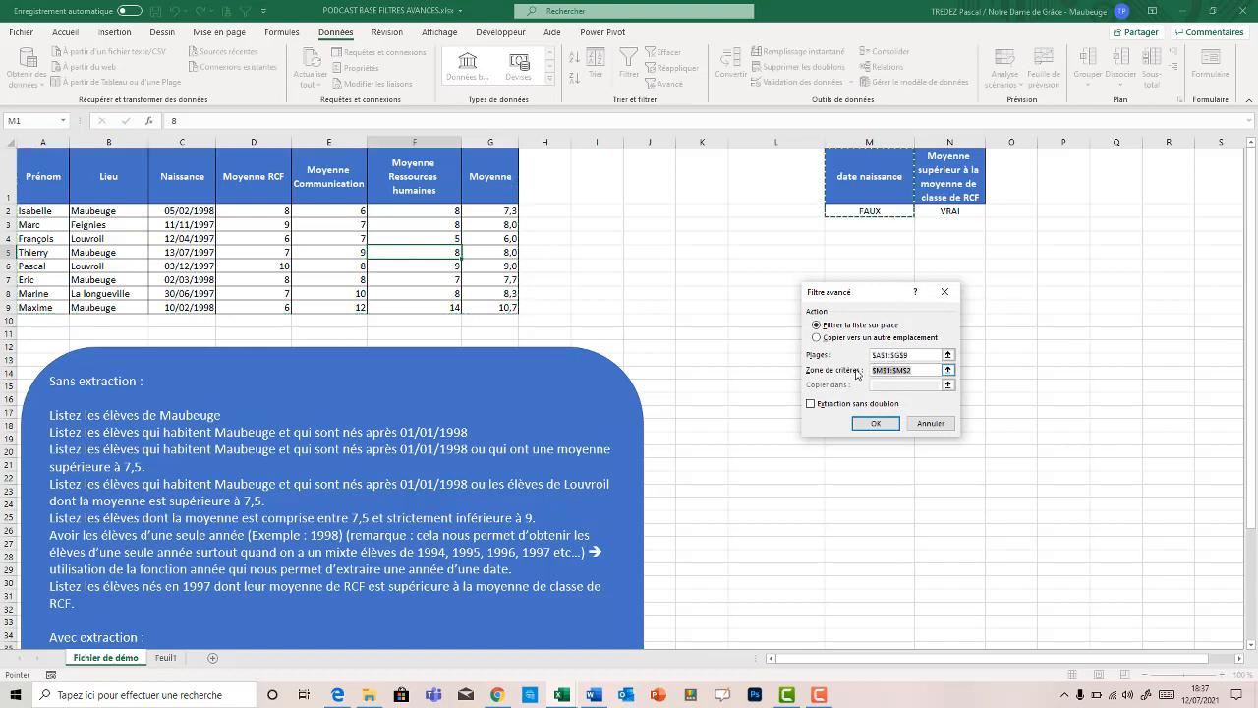
pyautogui.press('BackSpace')
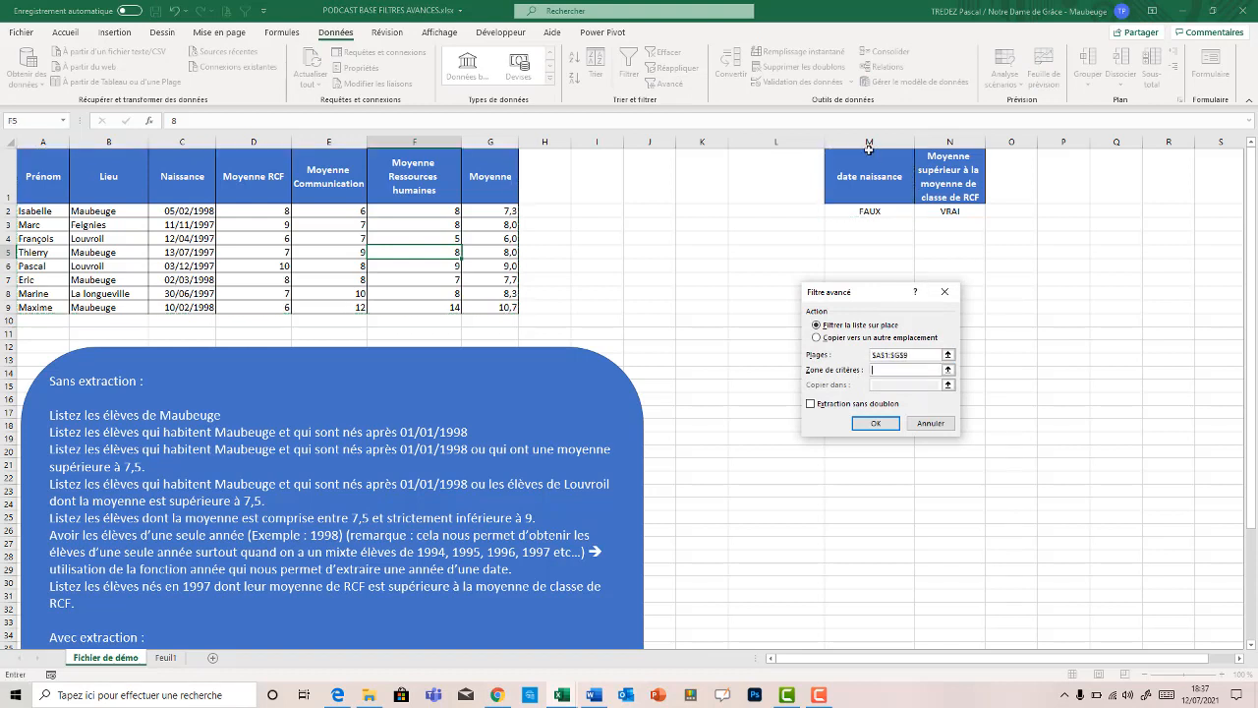
pyautogui.moveTo(856, 179); pyautogui.dragTo(949, 210)
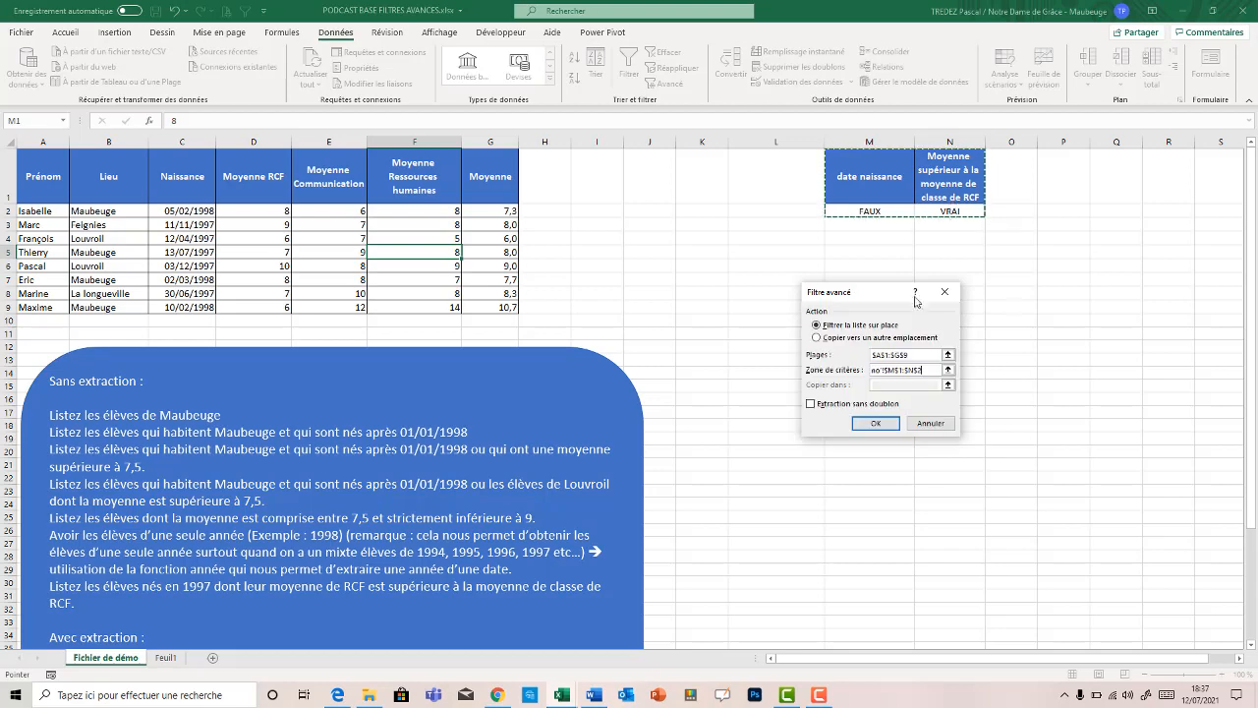
pyautogui.click(877, 423)
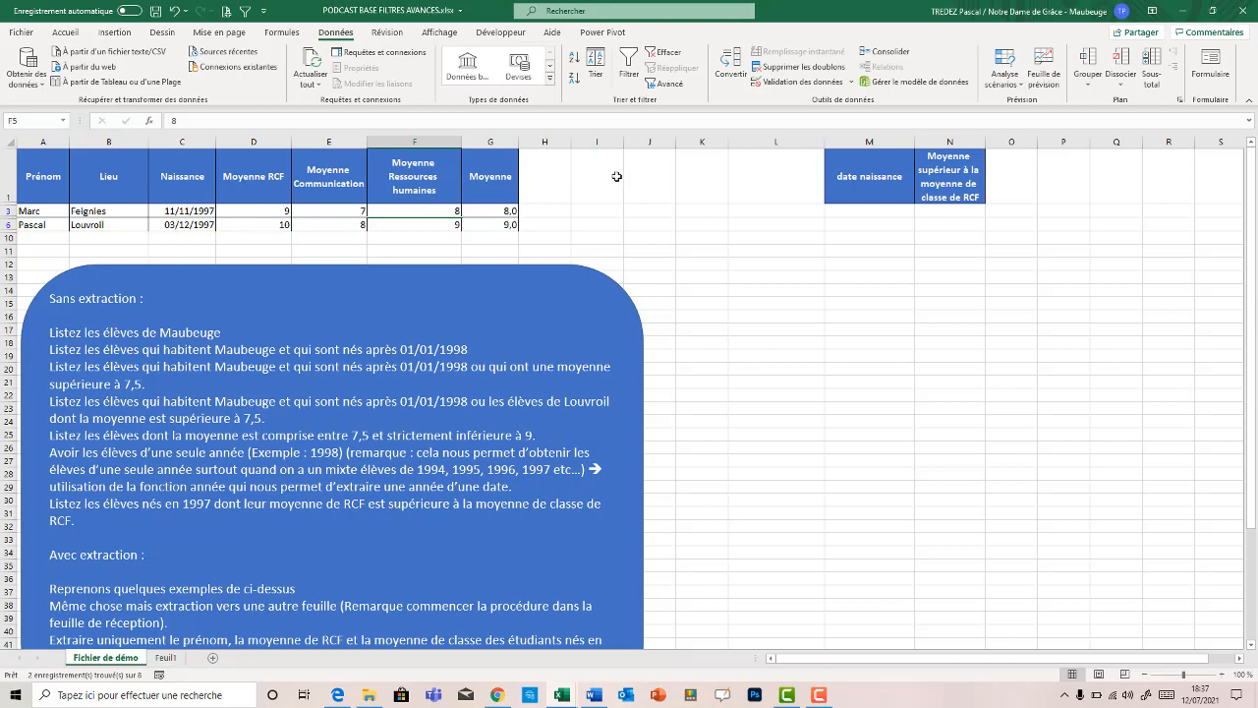
# Step: Clear the filter from the student list and delete the criteria cells M1:N2, shifting the cells left
pyautogui.click(676, 53)
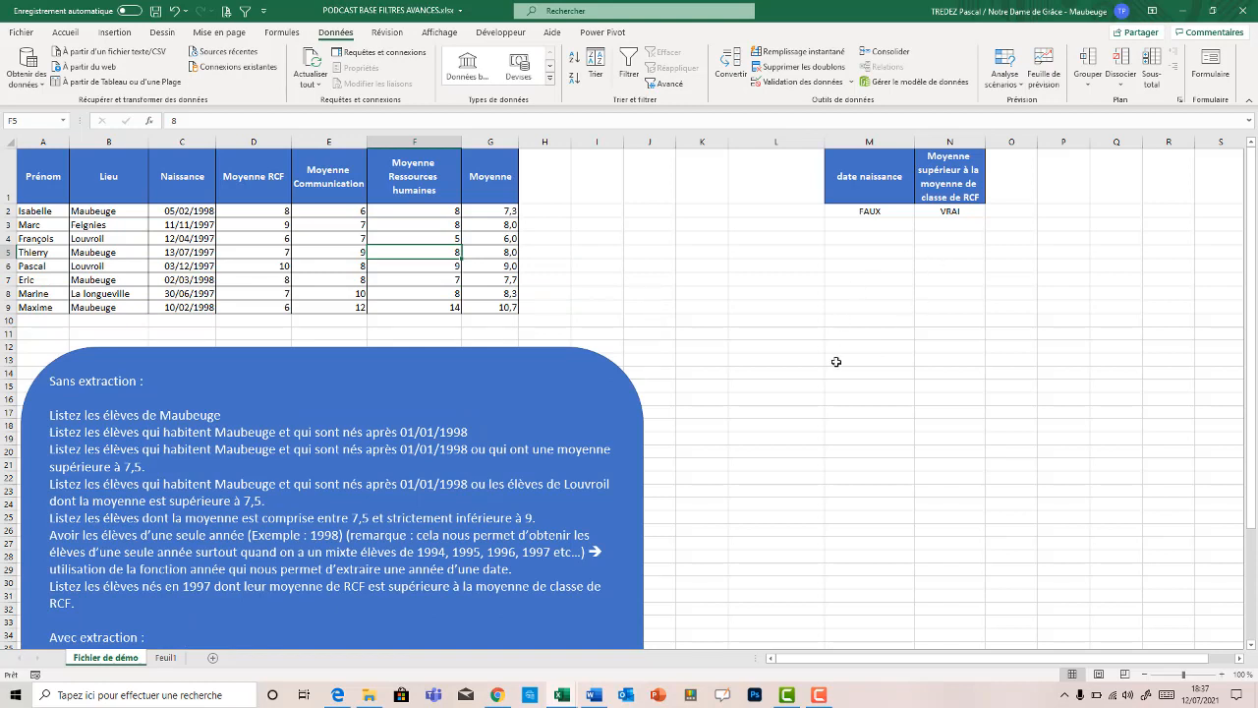
pyautogui.click(942, 304)
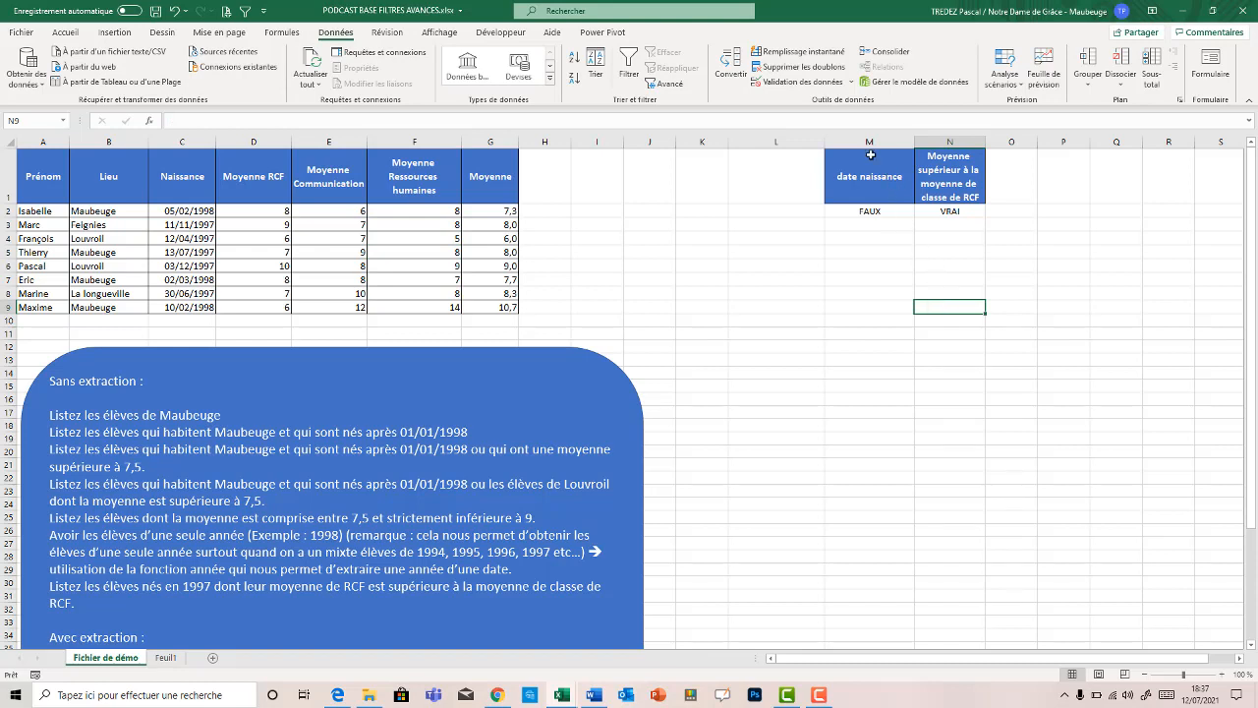
pyautogui.moveTo(870, 155); pyautogui.dragTo(944, 212)
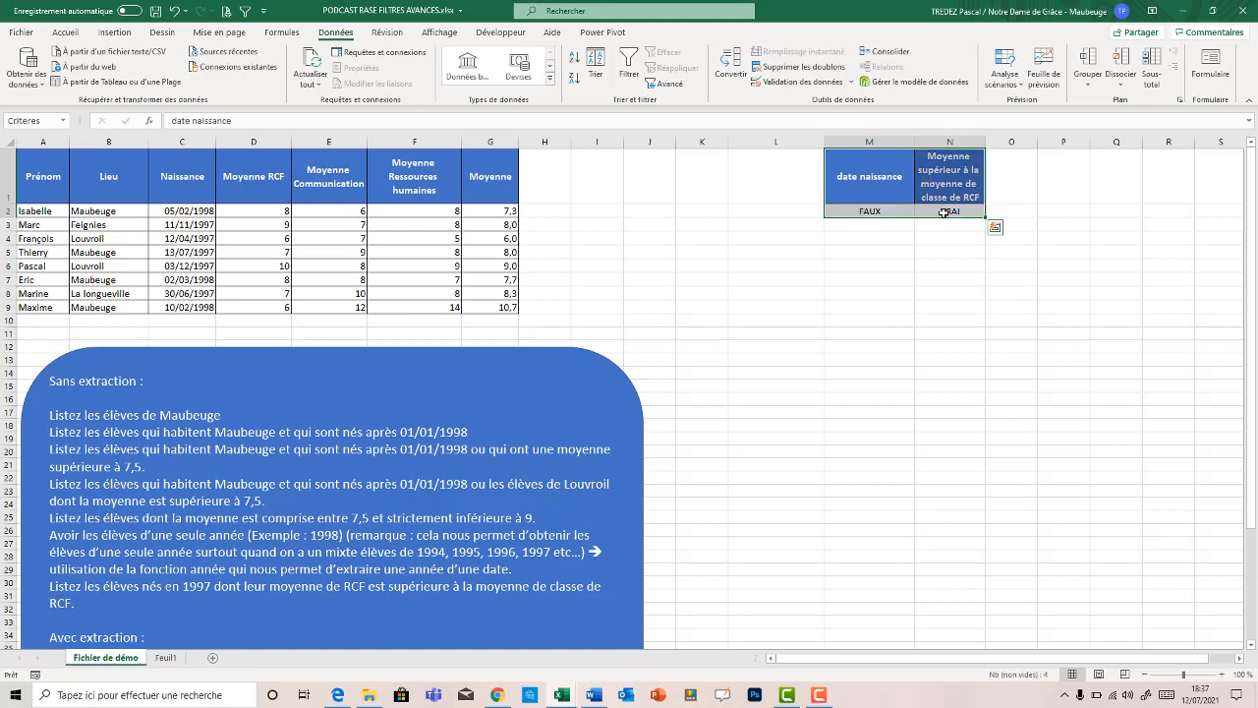
pyautogui.rightClick(887, 184)
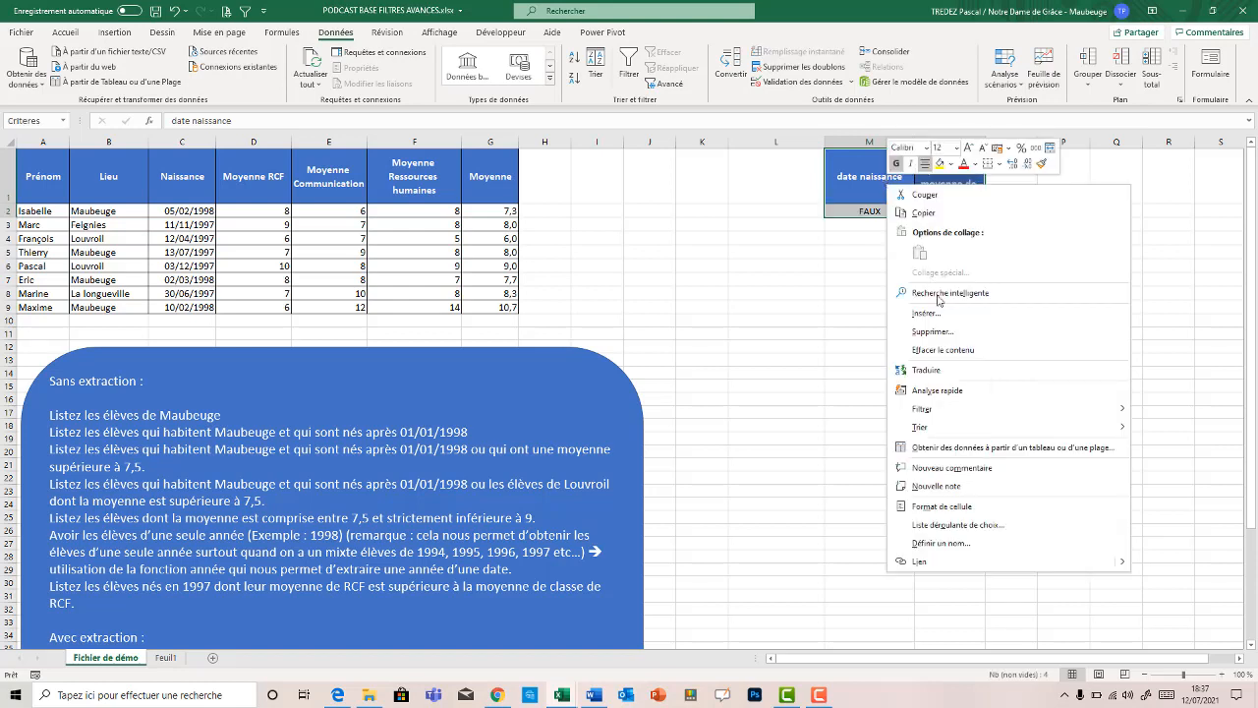
pyautogui.click(932, 331)
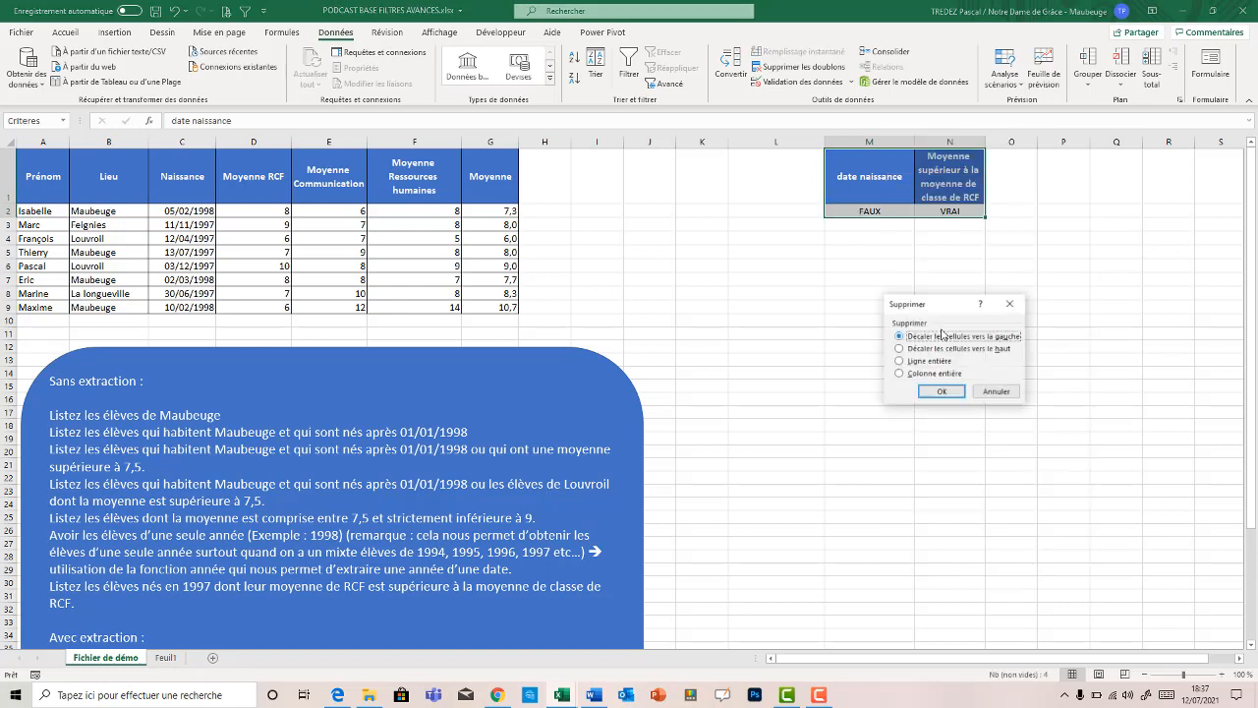
pyautogui.click(941, 391)
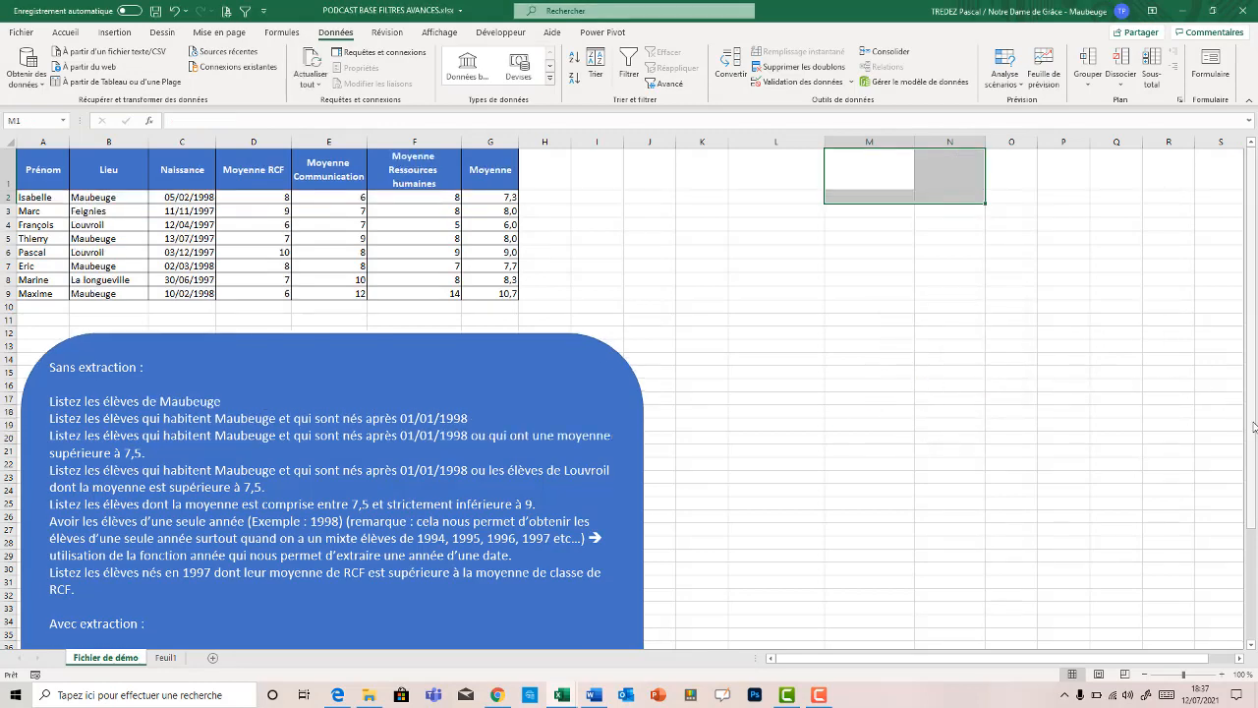
pyautogui.scroll(-2, 1021, 447)
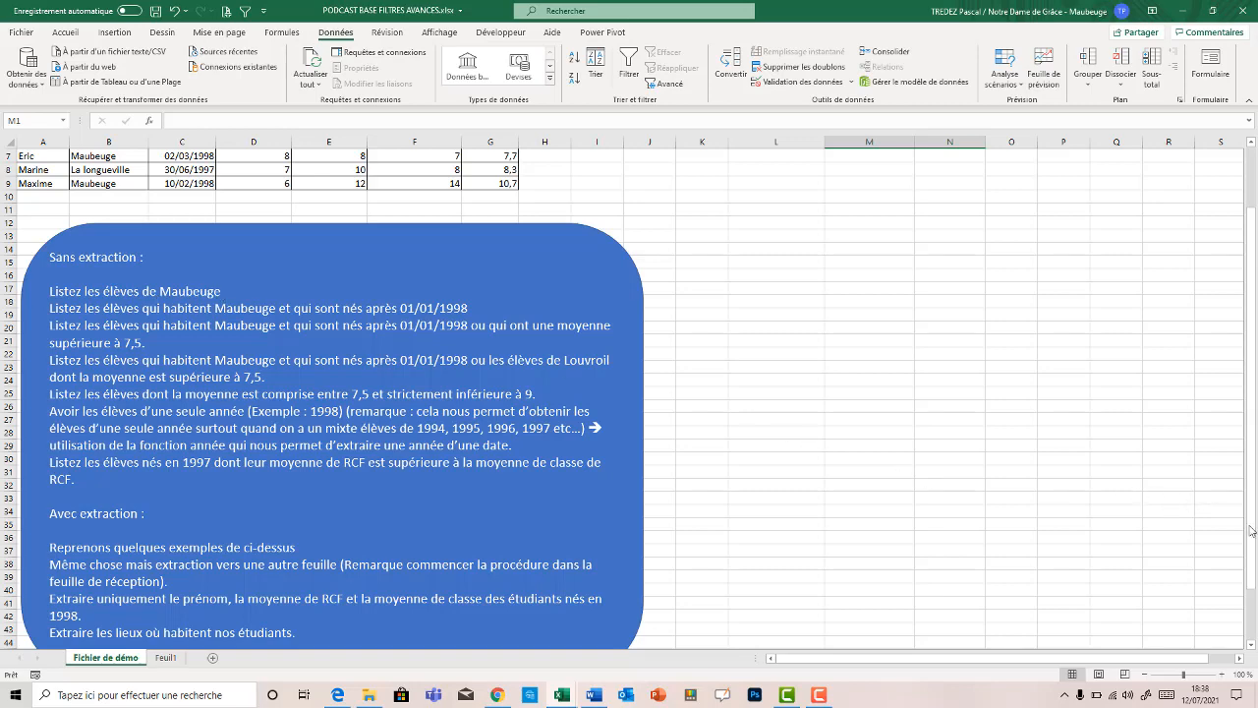
pyautogui.scroll(2, 1254, 534)
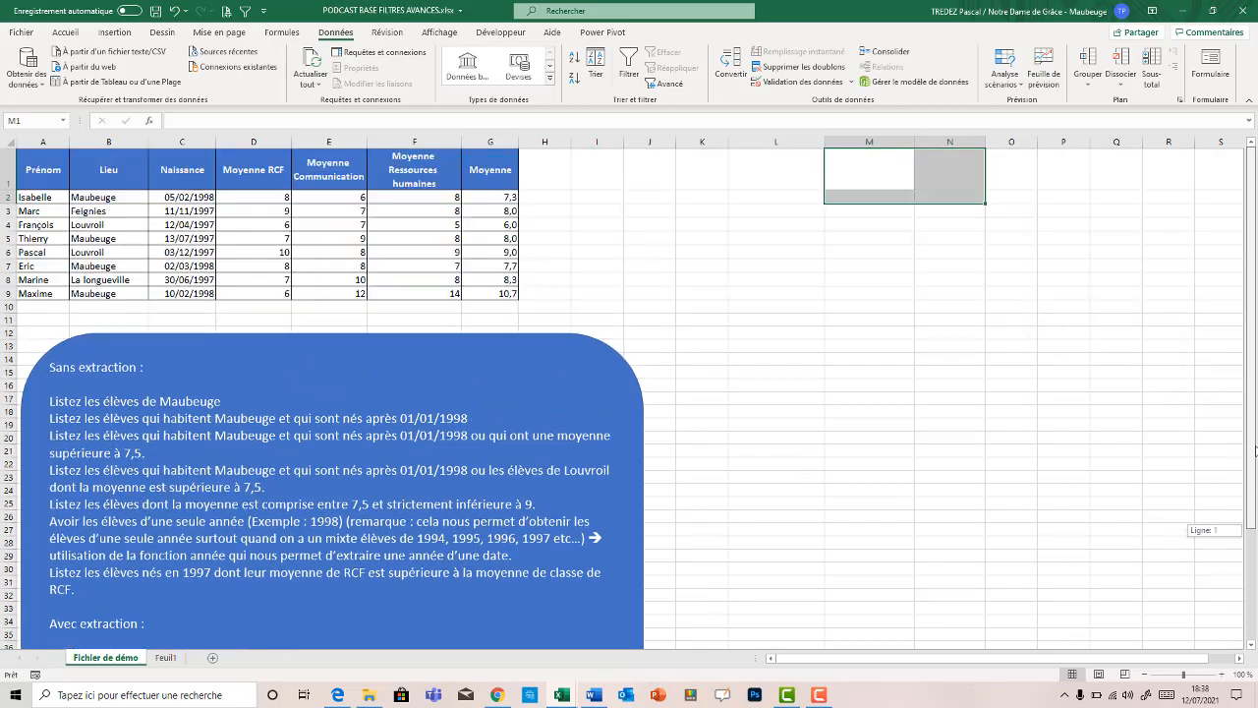
pyautogui.click(853, 320)
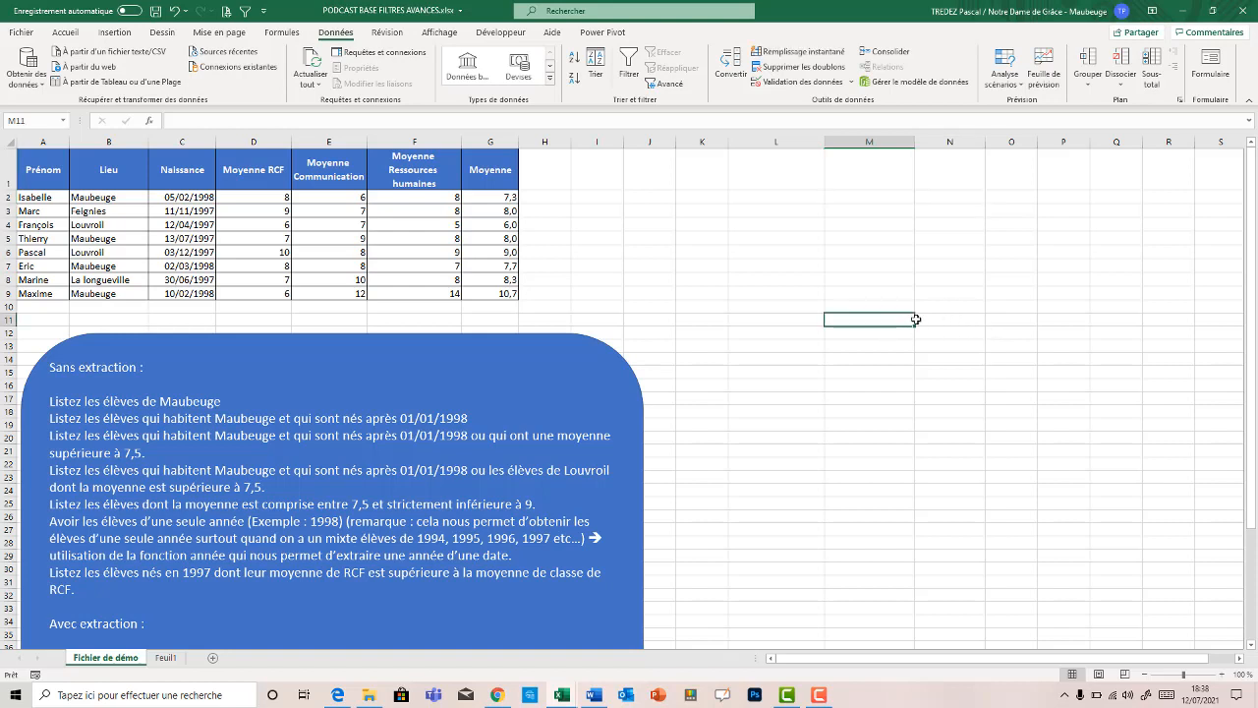
# Step: Copy the Lieu header from B1 into M1 and enter Maubeuge as the criterion in M2
pyautogui.click(856, 174)
pyautogui.click(127, 178)
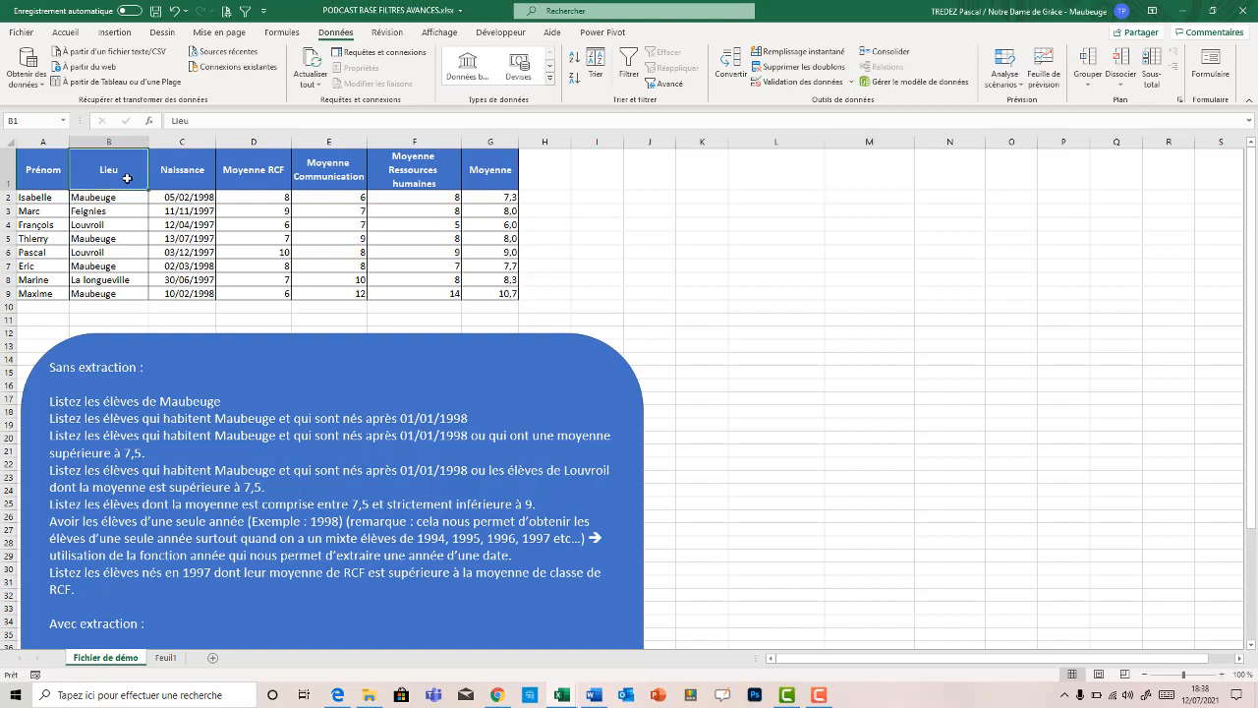
pyautogui.hotkey('ctrl', 'c')
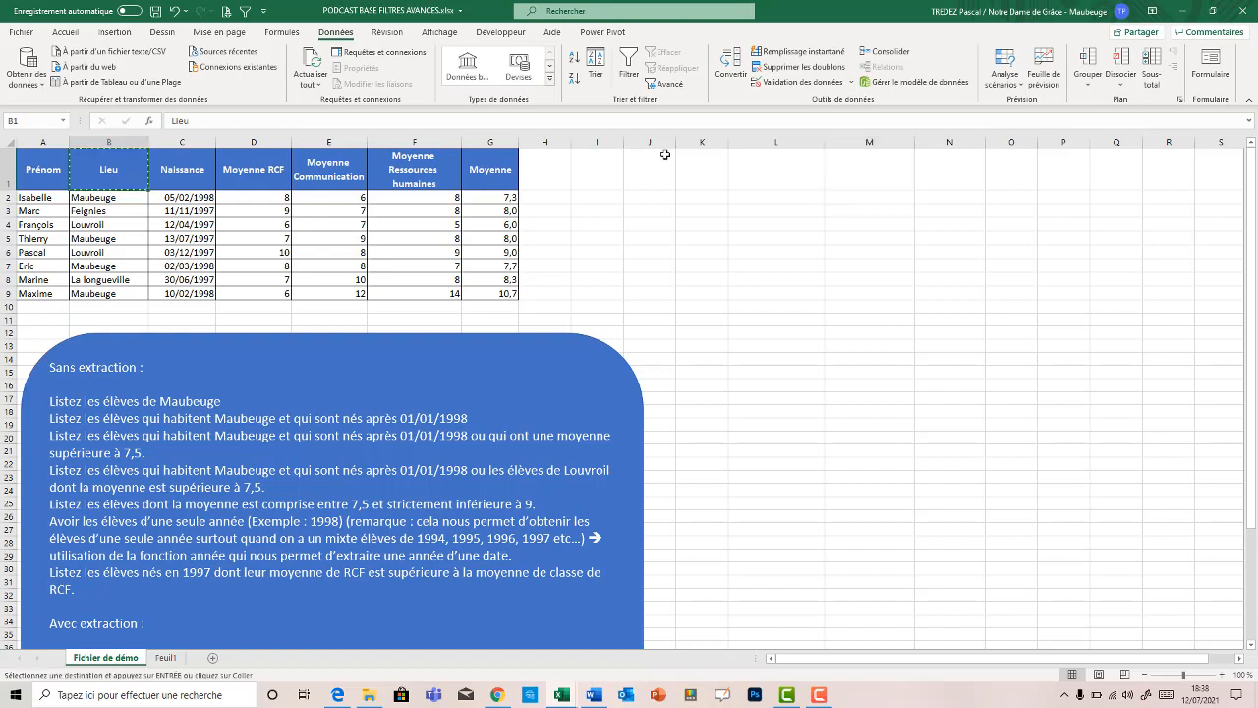
pyautogui.click(847, 175)
pyautogui.hotkey('ctrl', 'v')
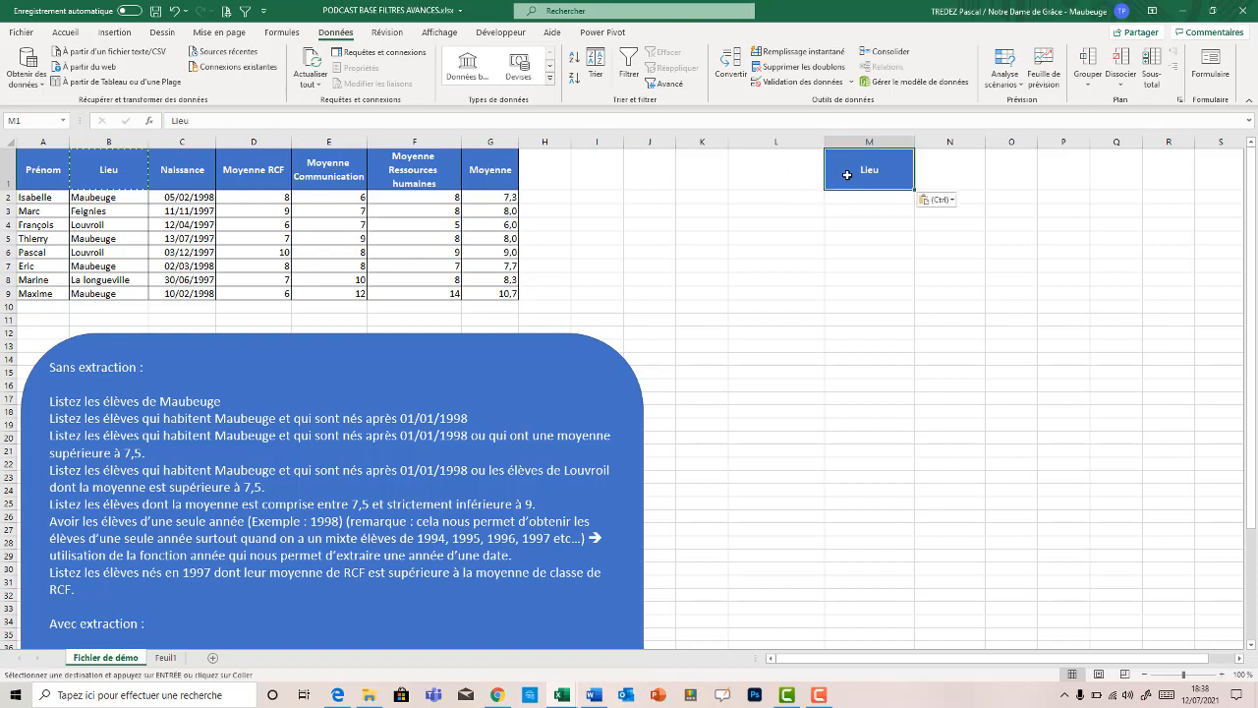
pyautogui.click(871, 201)
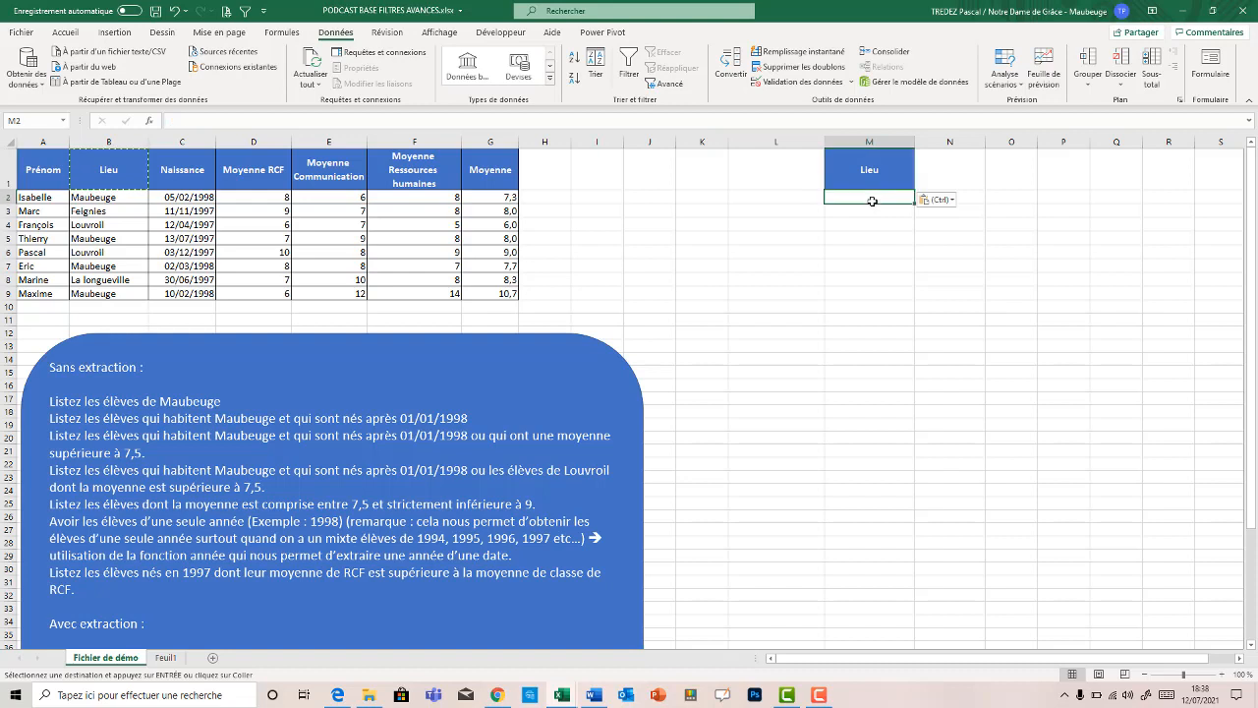
pyautogui.write('Maubeug')
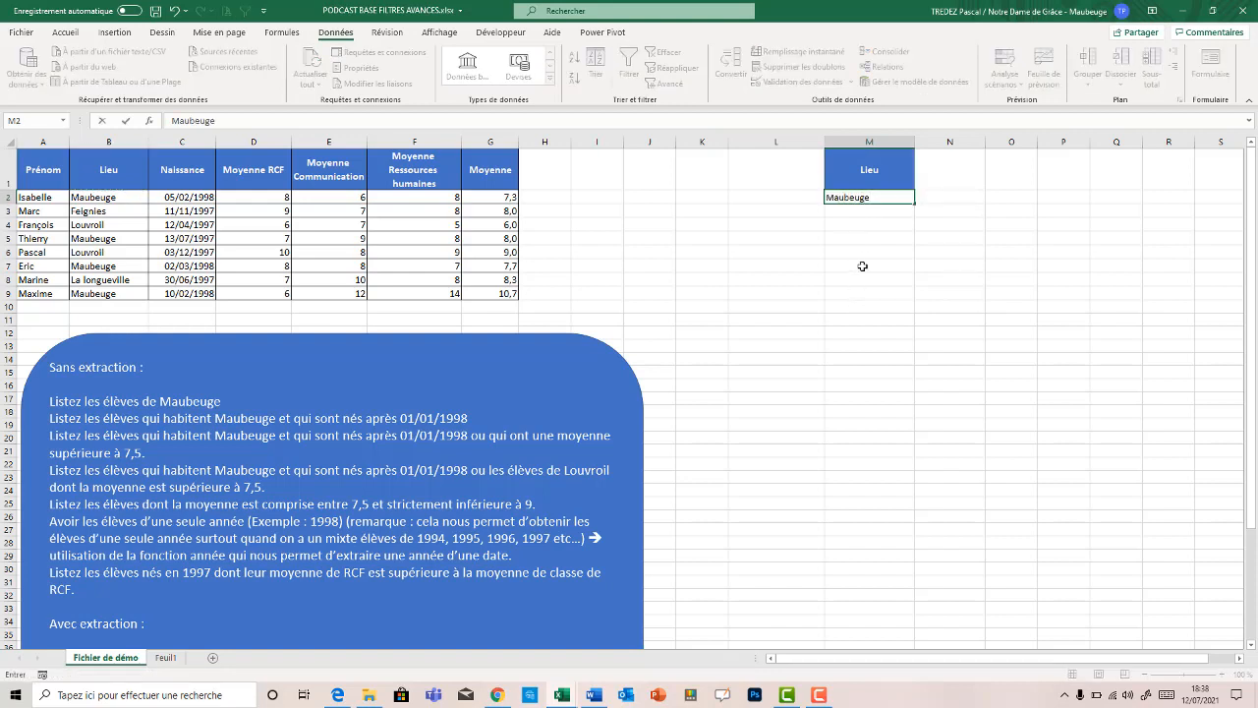
pyautogui.write('e')
# Step: Extract the student list A1:G9 to M10 with an advanced filter using criteria M1:M2, and widen column O
pyautogui.click(418, 225)
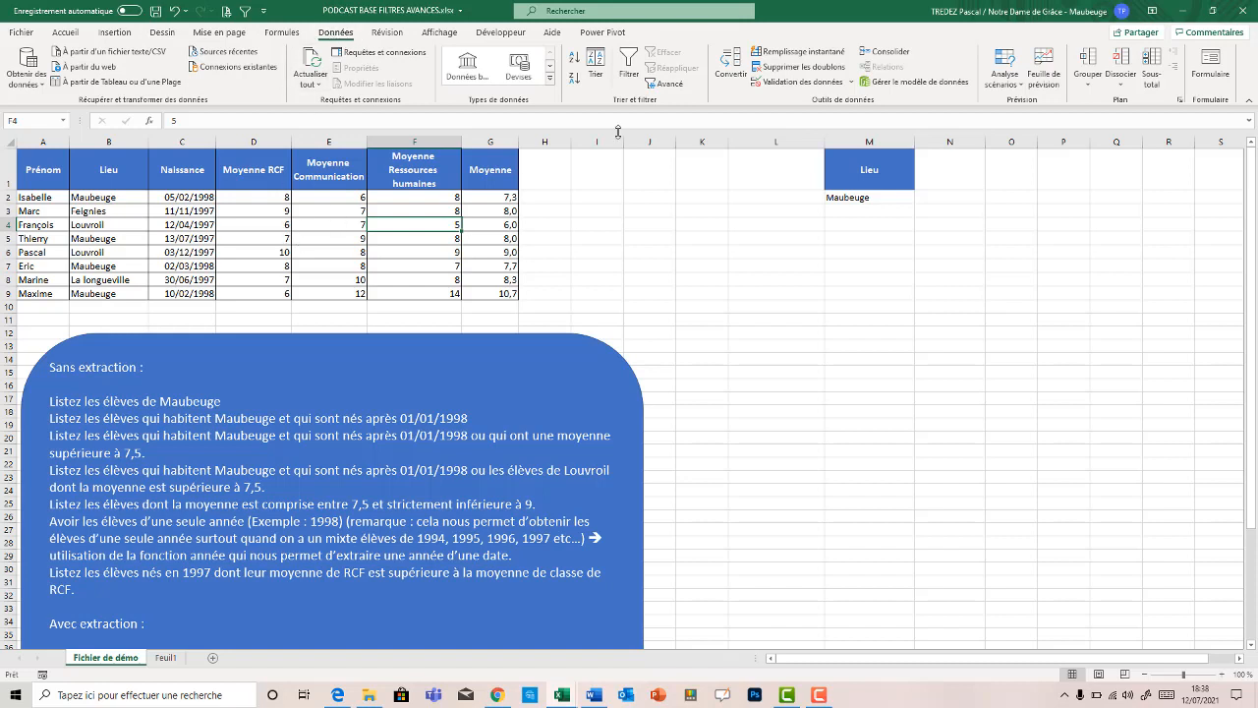
pyautogui.click(674, 83)
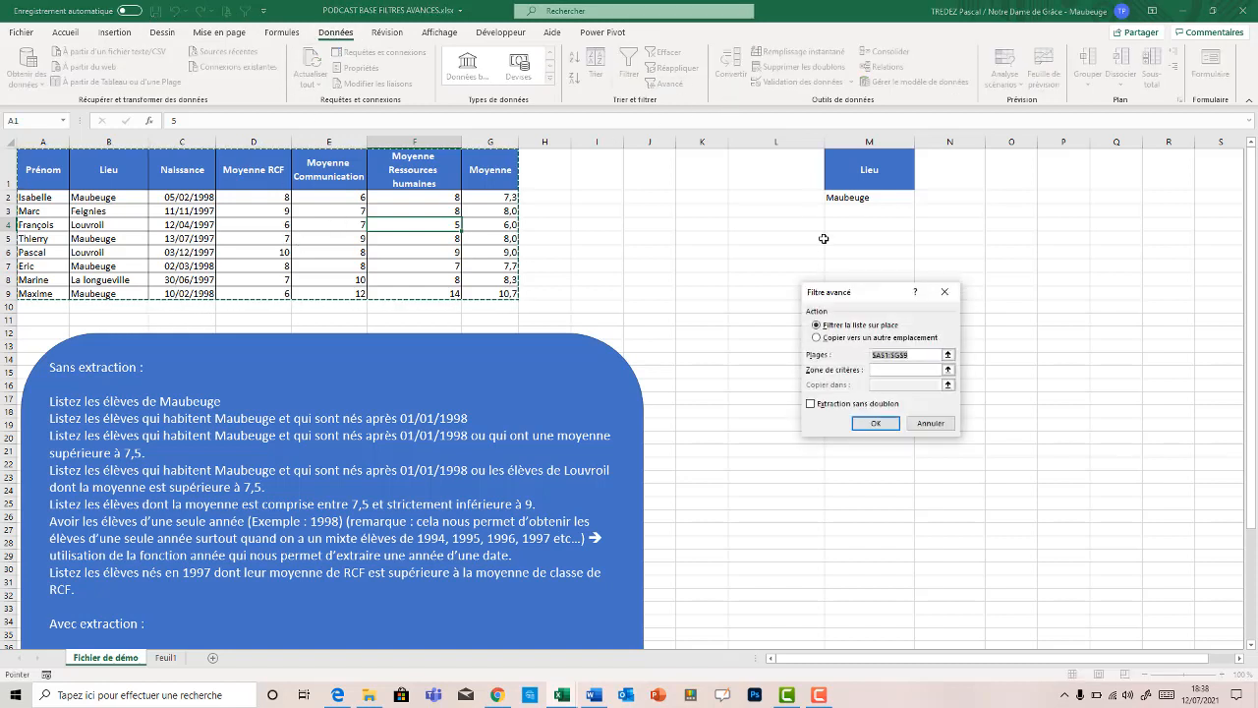
pyautogui.click(827, 340)
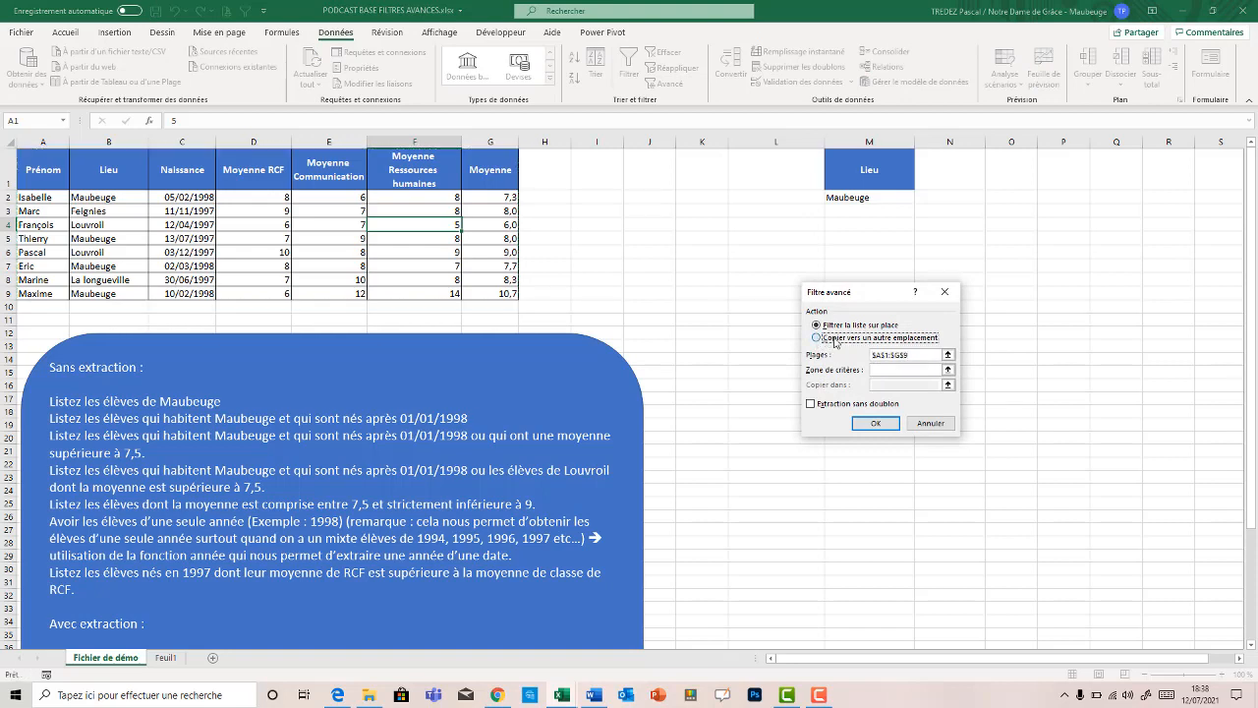
pyautogui.click(891, 369)
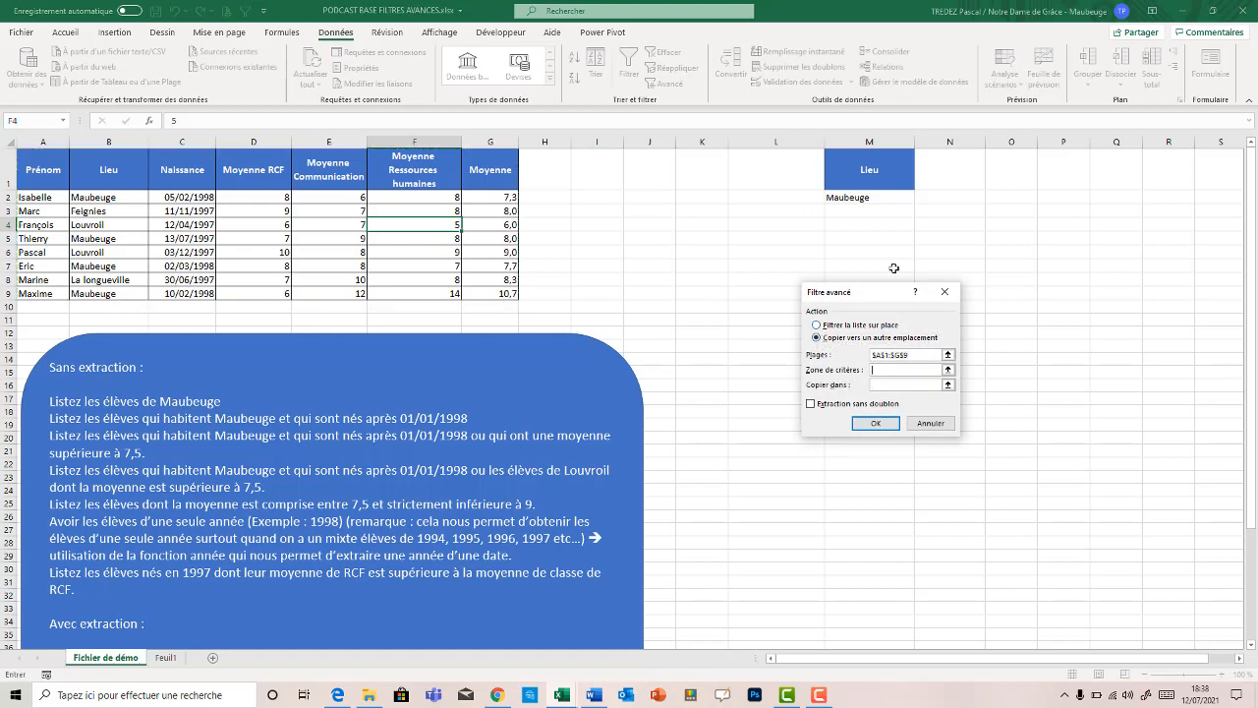
pyautogui.click(867, 177)
pyautogui.moveTo(867, 191); pyautogui.dragTo(867, 198)
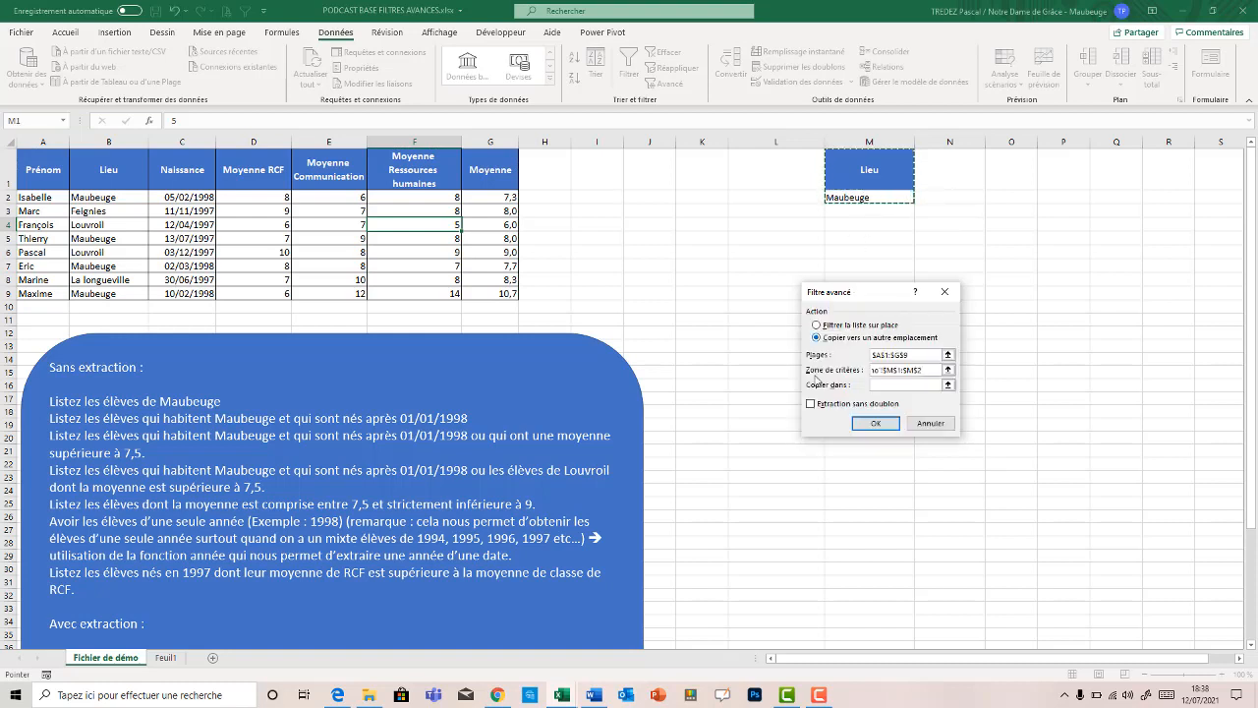
pyautogui.click(880, 384)
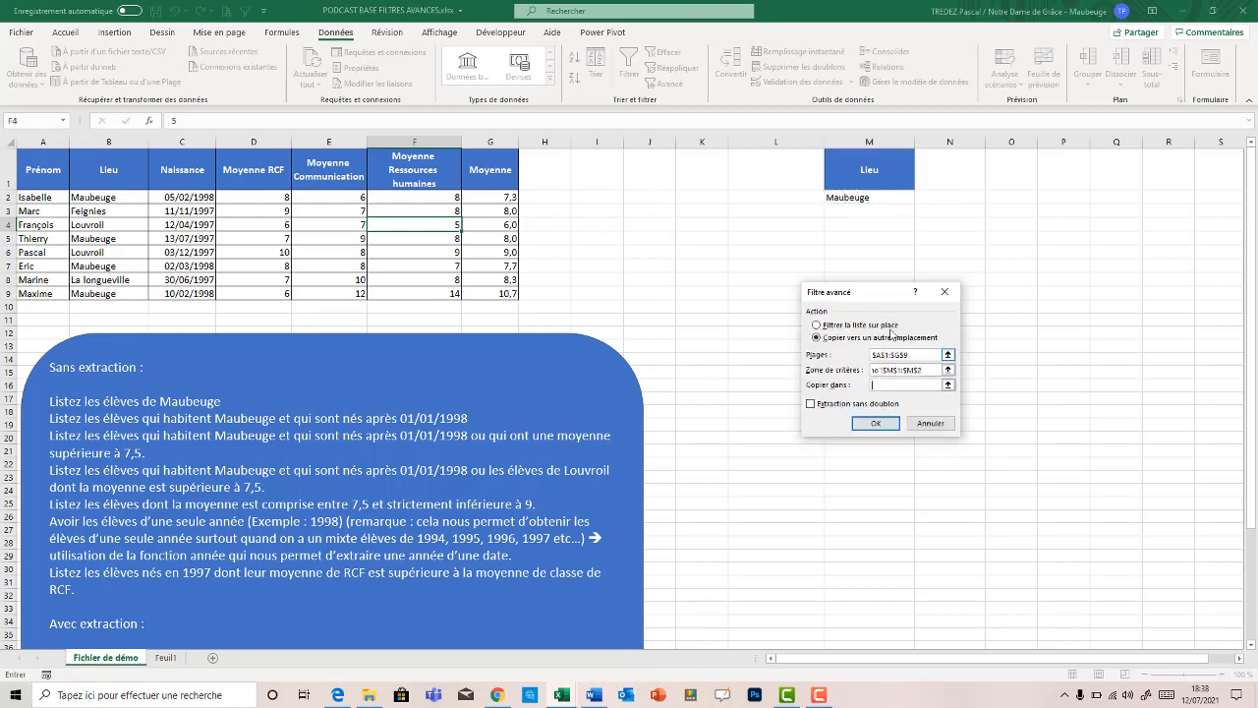
pyautogui.moveTo(880, 300); pyautogui.dragTo(858, 400)
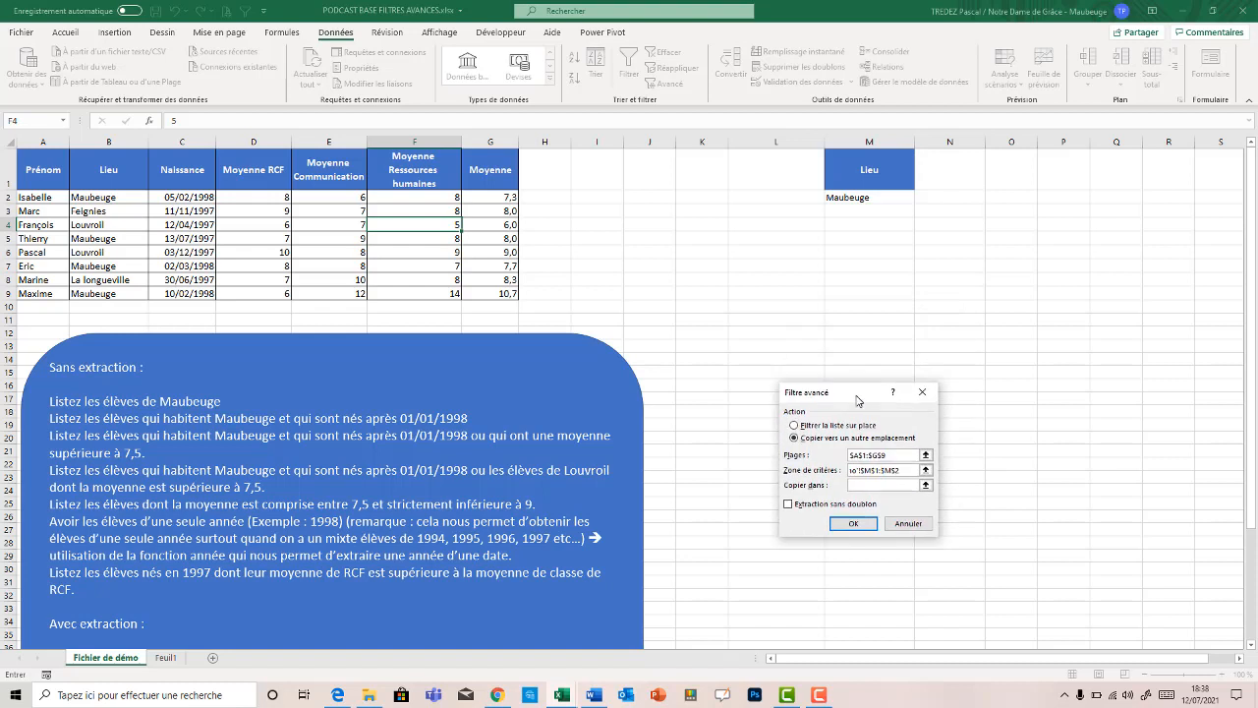
pyautogui.click(858, 307)
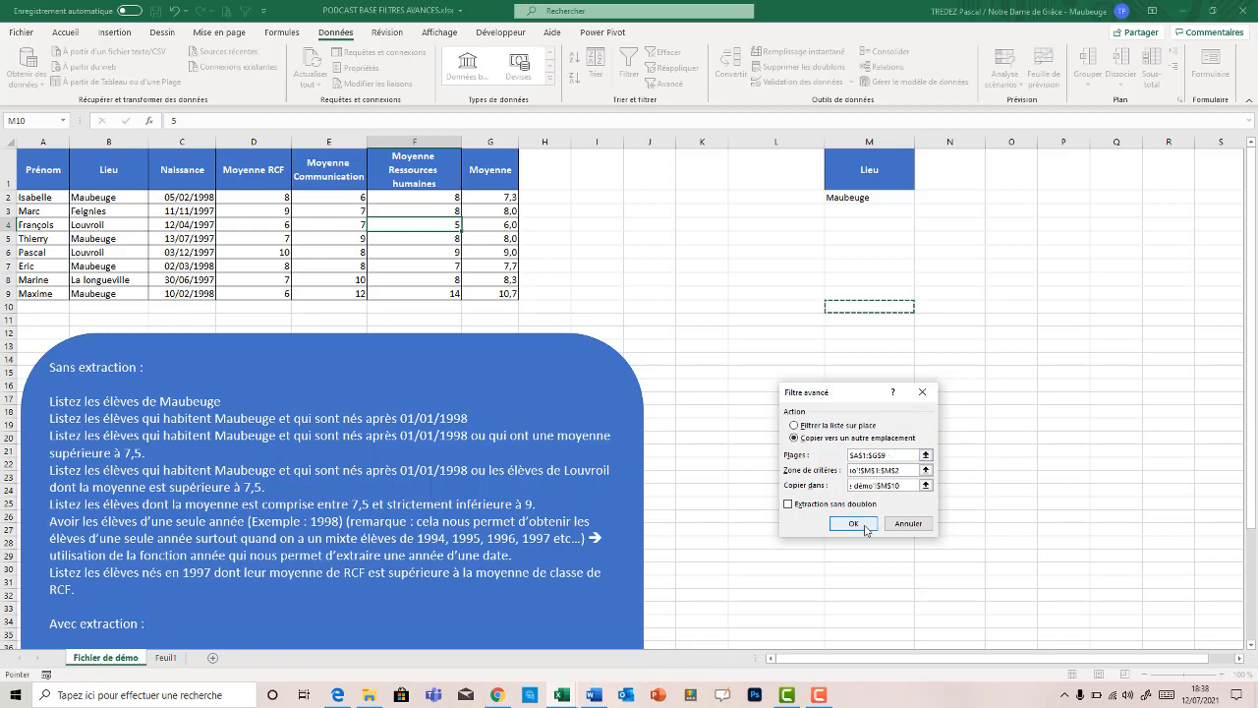
pyautogui.click(865, 529)
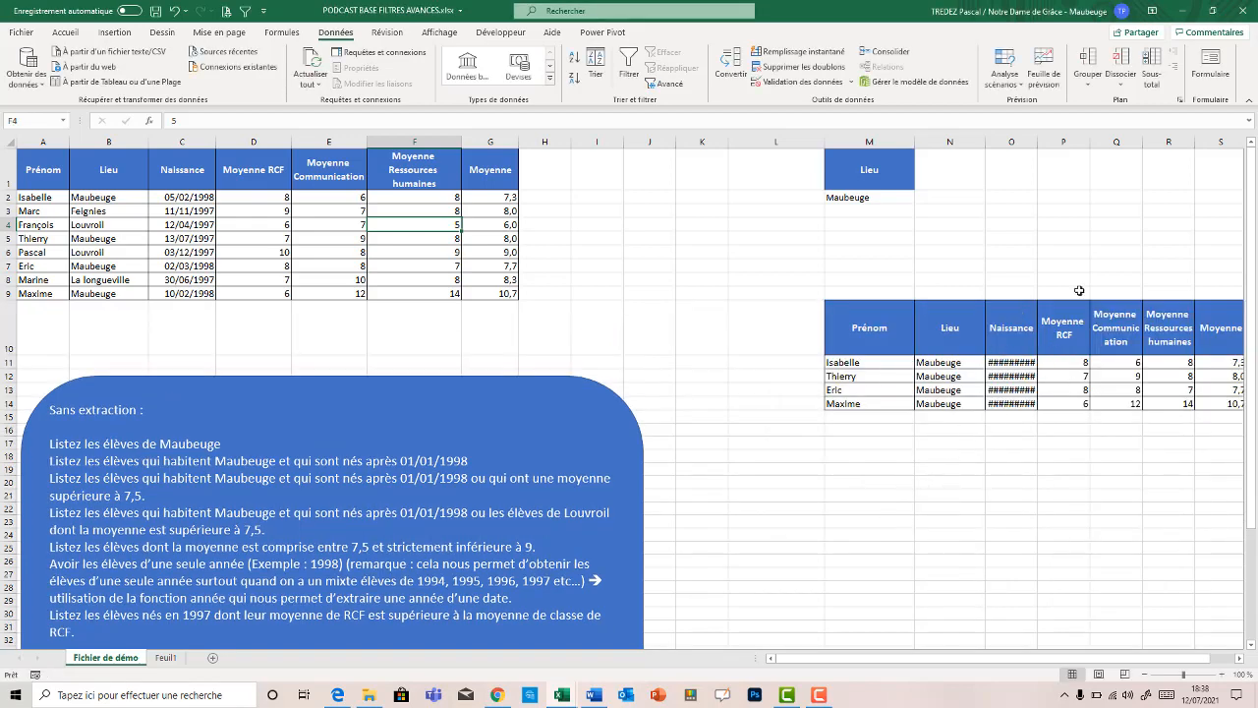
pyautogui.moveTo(1043, 144); pyautogui.dragTo(1055, 143)
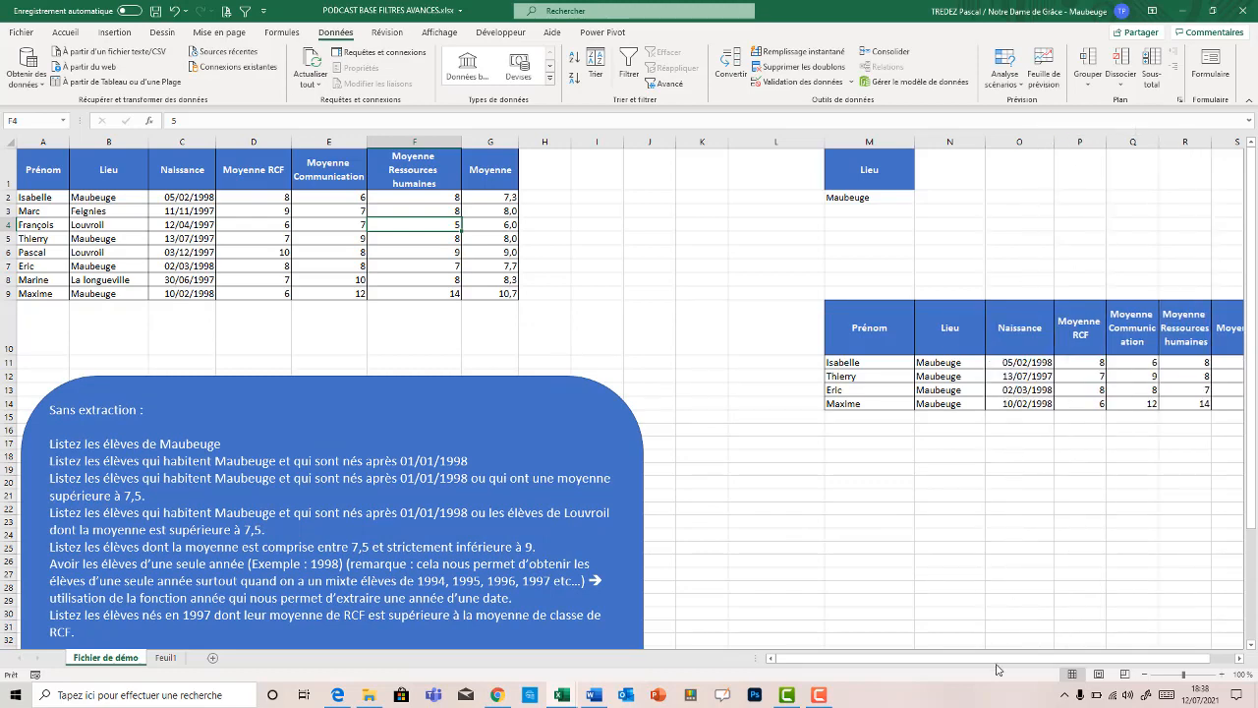
pyautogui.moveTo(1000, 665); pyautogui.dragTo(1030, 661)
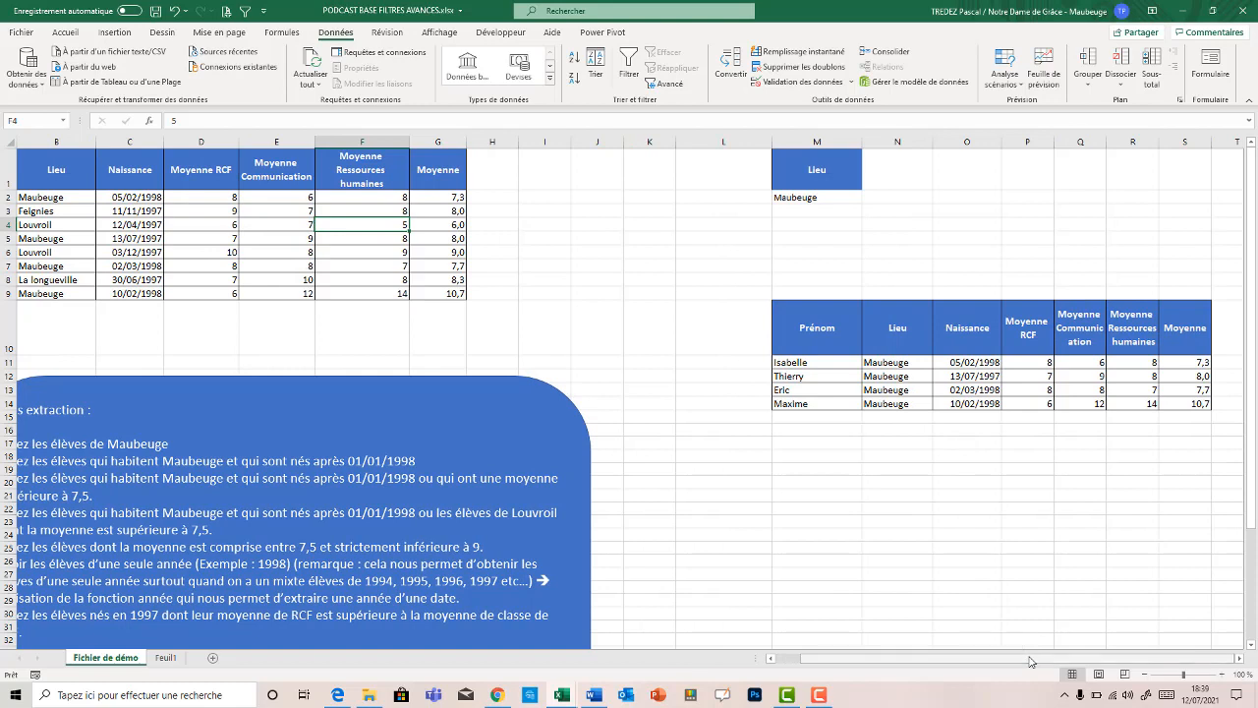
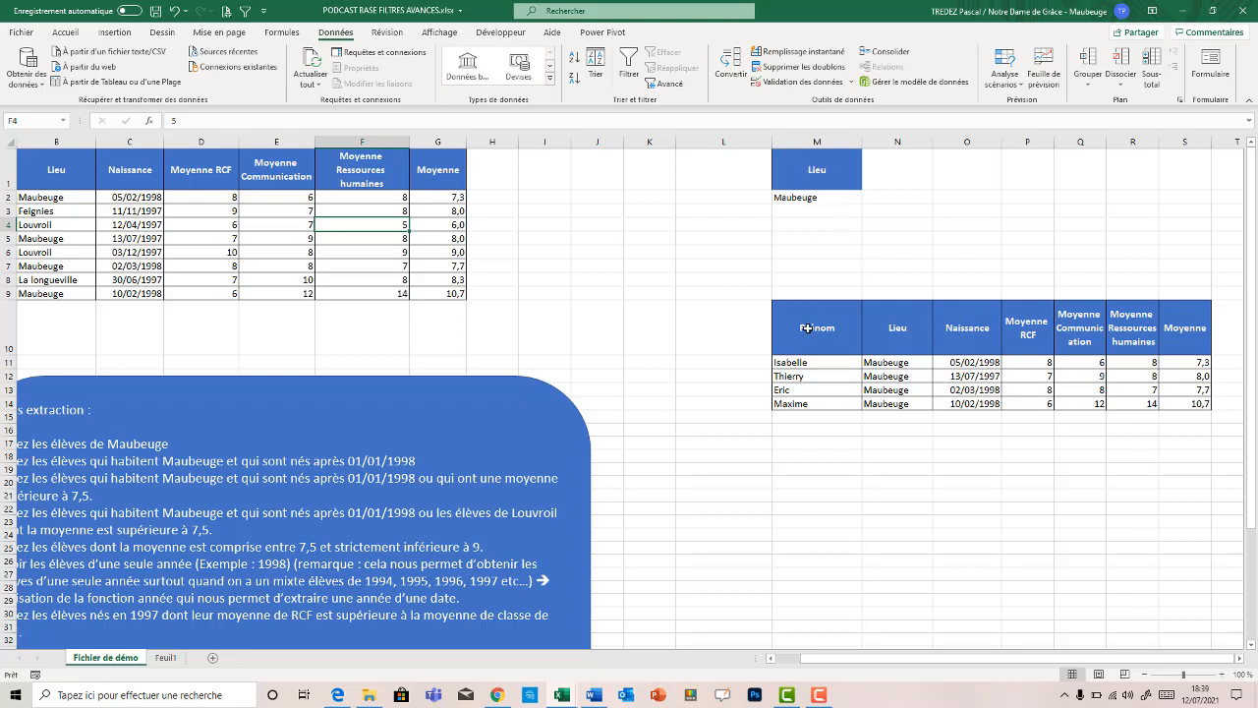
# Step: Delete the extracted table M10:S14, shifting the cells left
pyautogui.moveTo(807, 327); pyautogui.dragTo(1193, 403)
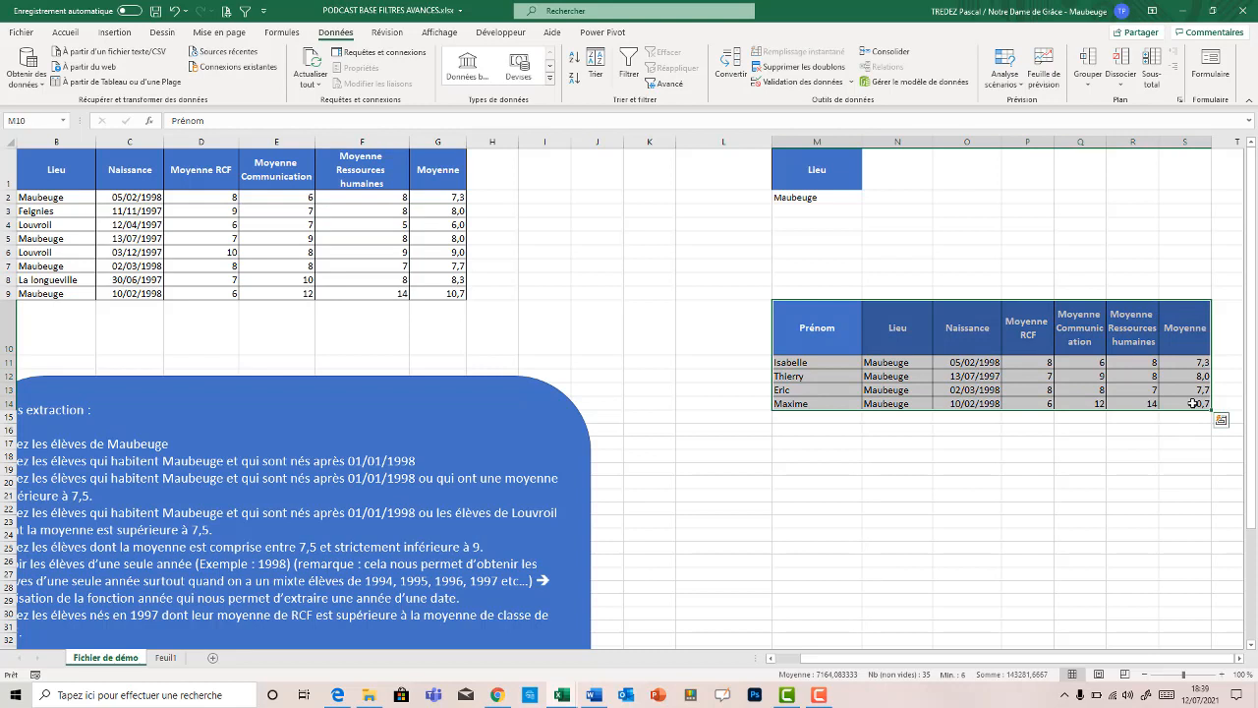
pyautogui.rightClick(1193, 403)
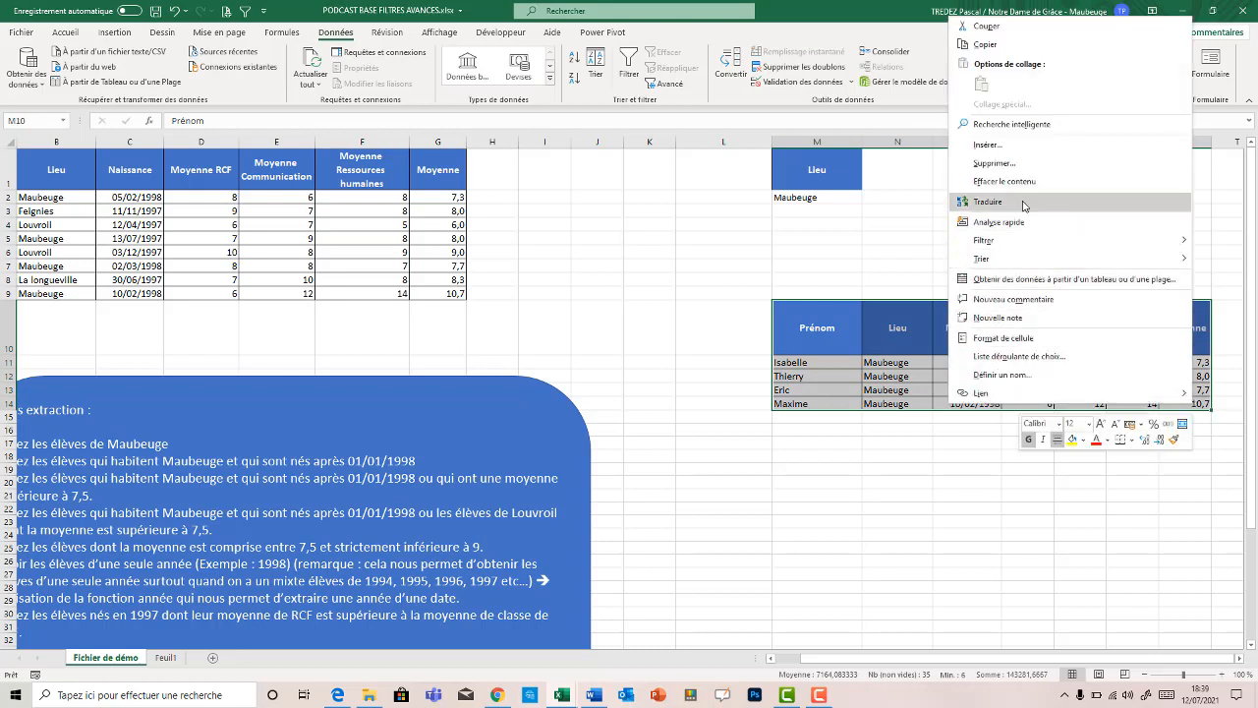
pyautogui.click(1017, 163)
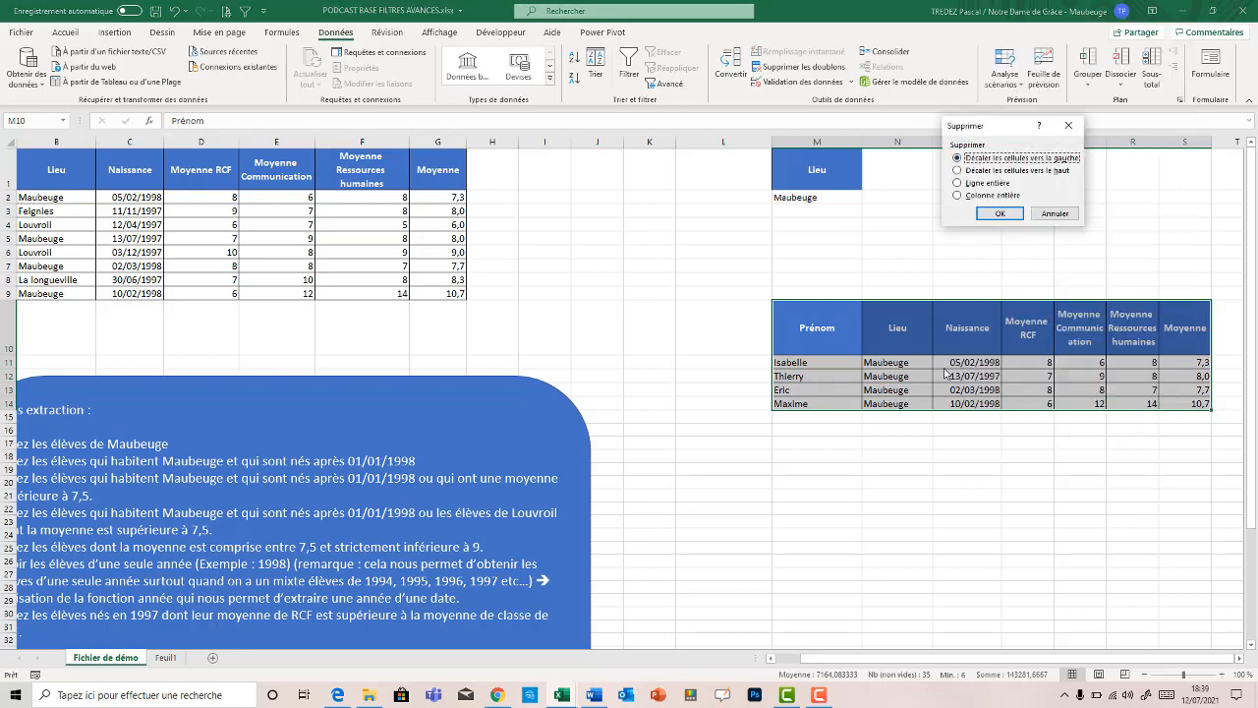
pyautogui.click(995, 214)
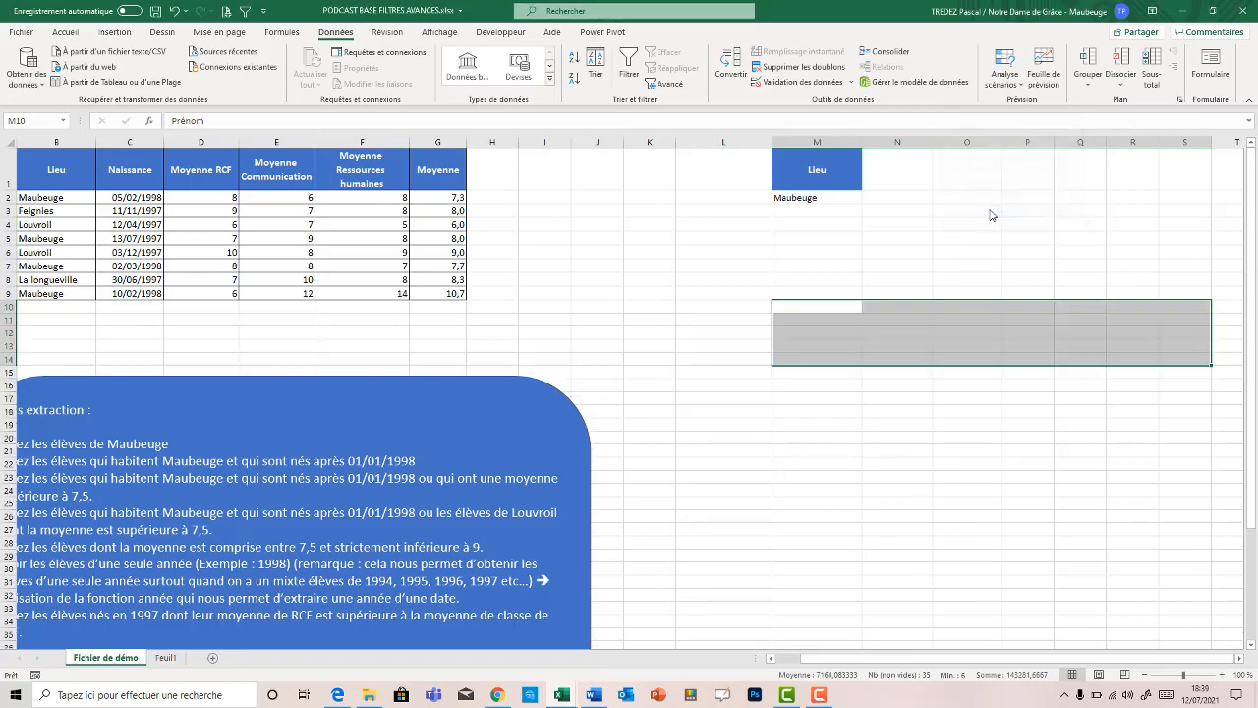
pyautogui.click(873, 464)
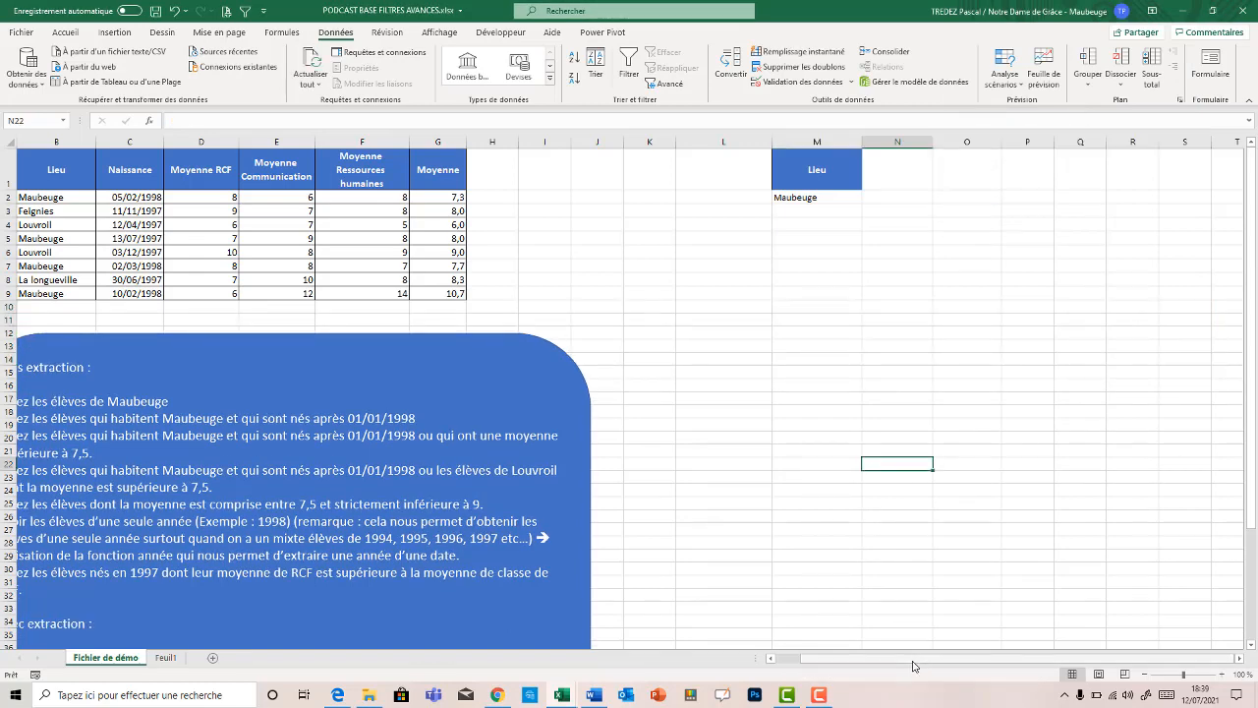
pyautogui.hscroll(-1, 912, 666)
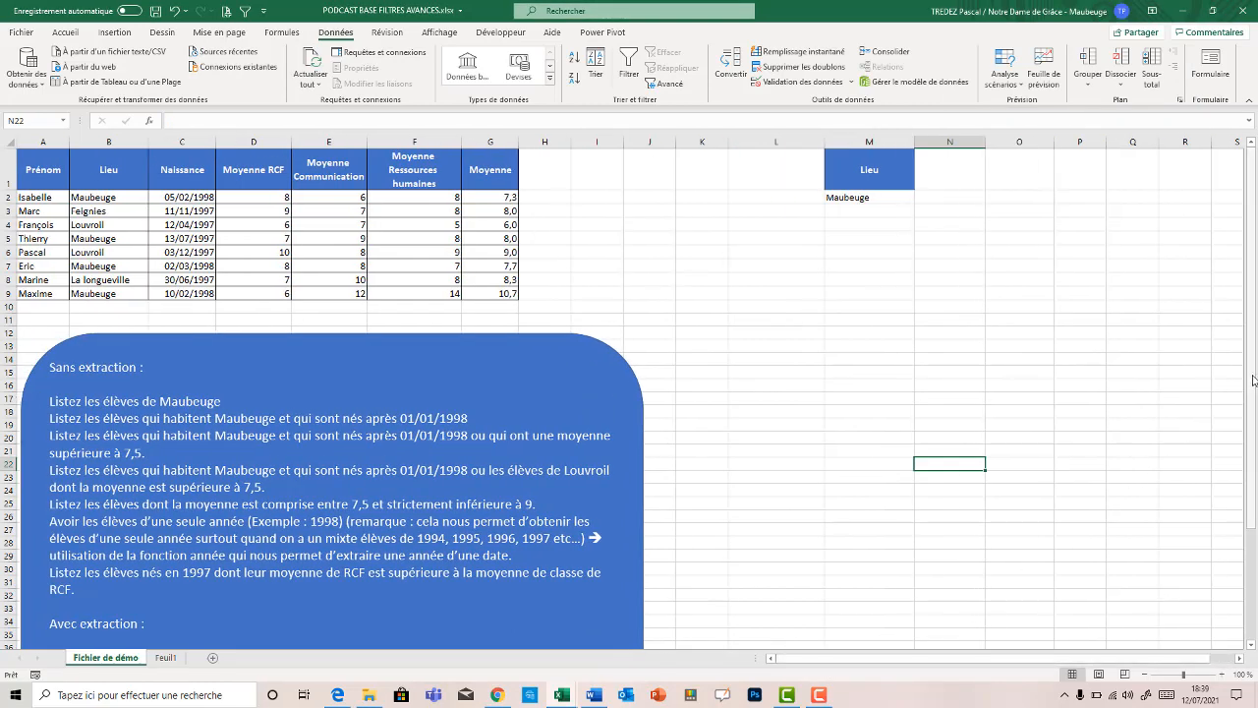
# Step: Rename the sheet Feuil1 as Eleves de maubeuge
pyautogui.scroll(-3, 950, 488)
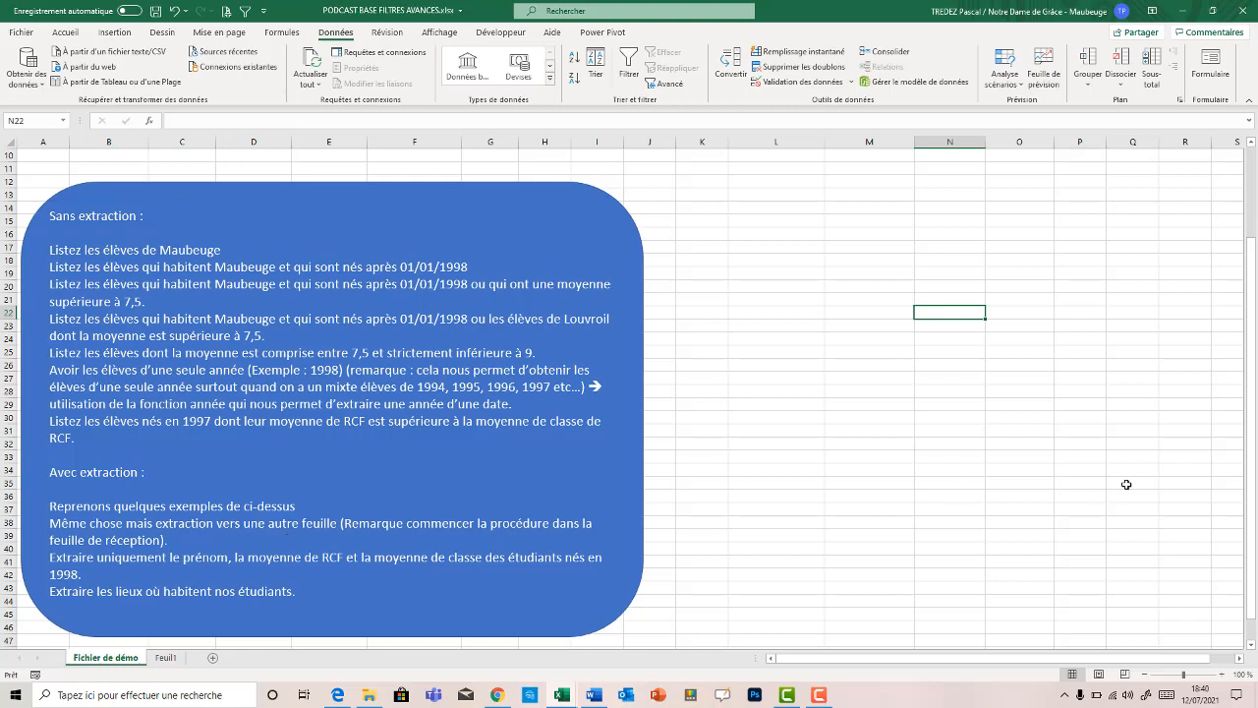
pyautogui.moveTo(1254, 497); pyautogui.dragTo(1255, 409)
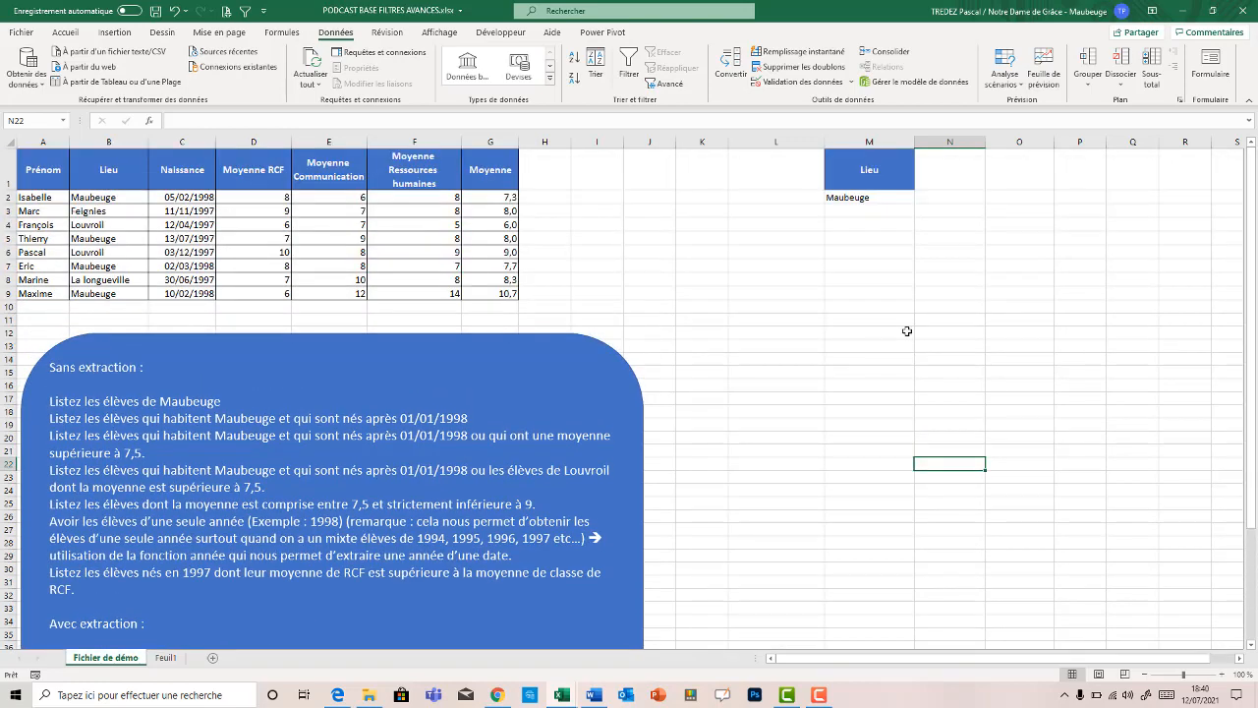
pyautogui.click(166, 658)
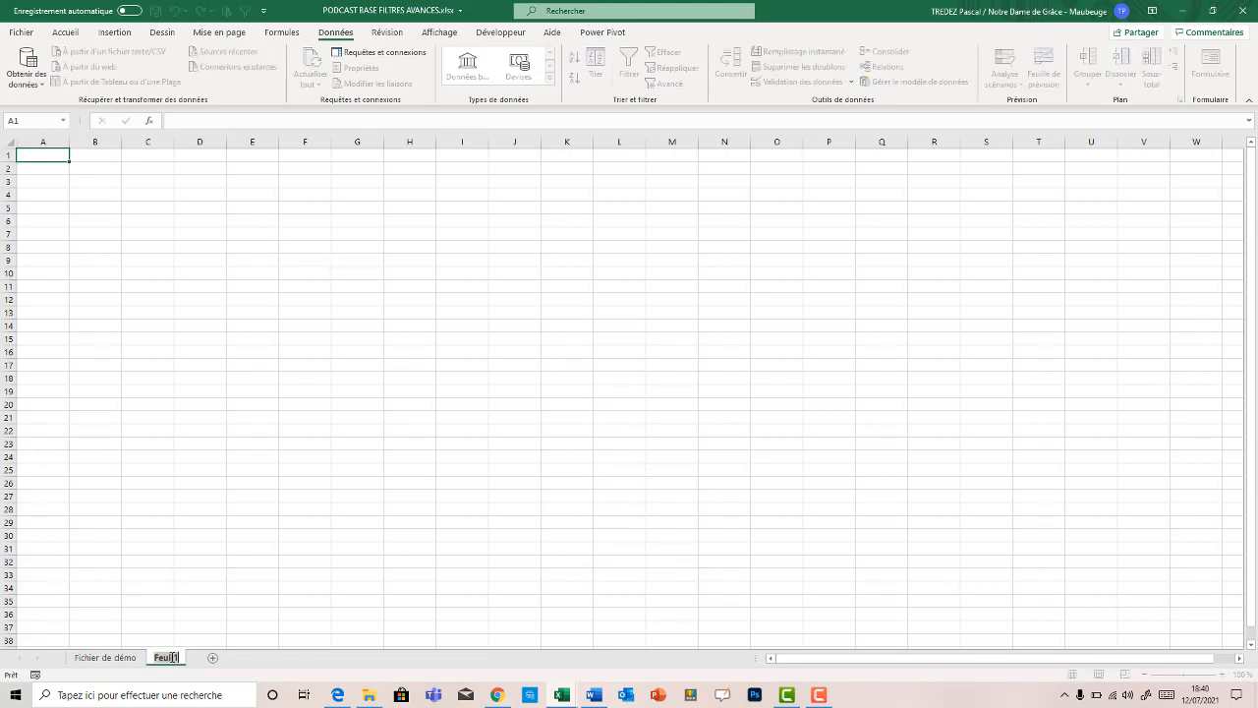
pyautogui.doubleClick(171, 656)
pyautogui.write('Eleves de maubeuge')
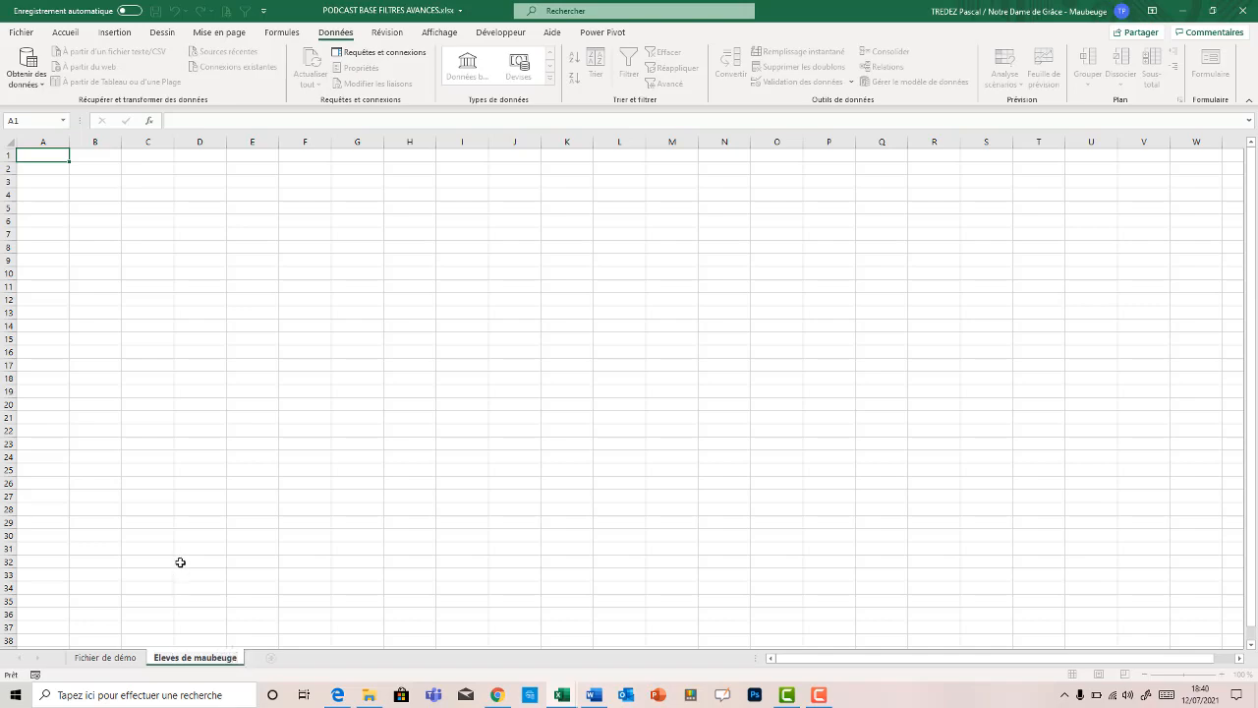
pyautogui.click(154, 616)
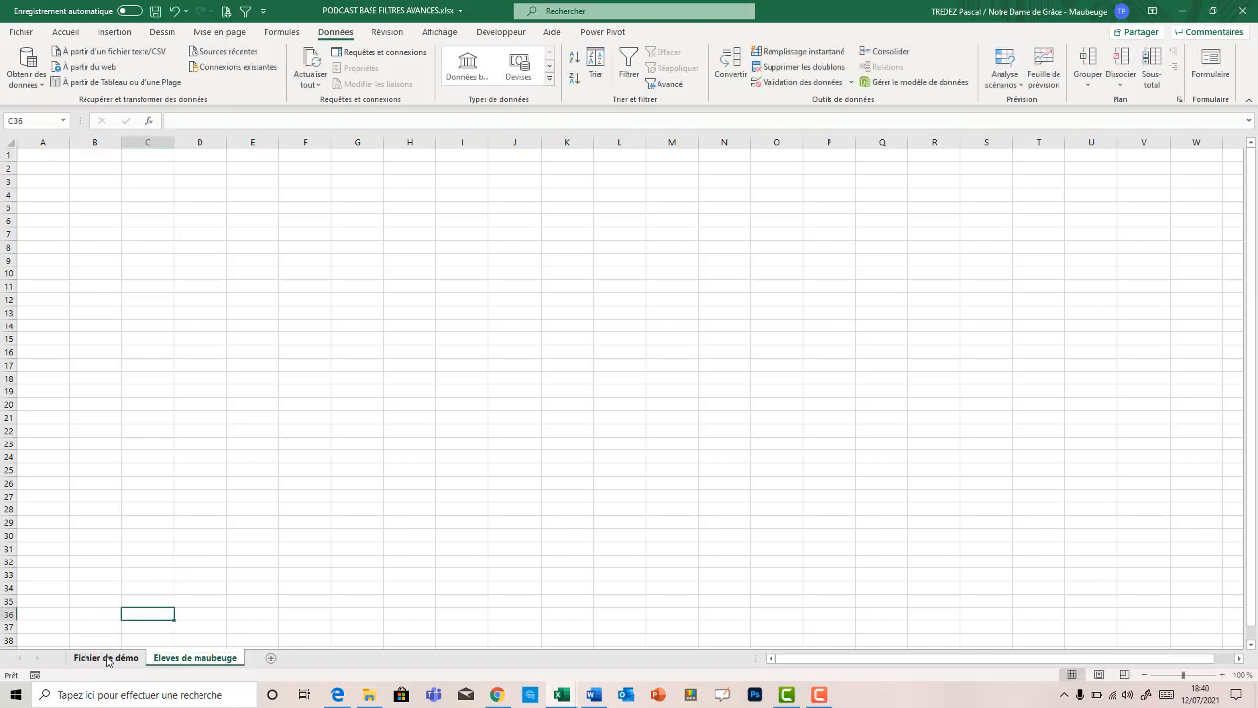
# Step: Try to extract the student list from the Fichier de démo sheet to A2 of Eleves de maubeuge, using criteria M1:M2
pyautogui.click(108, 658)
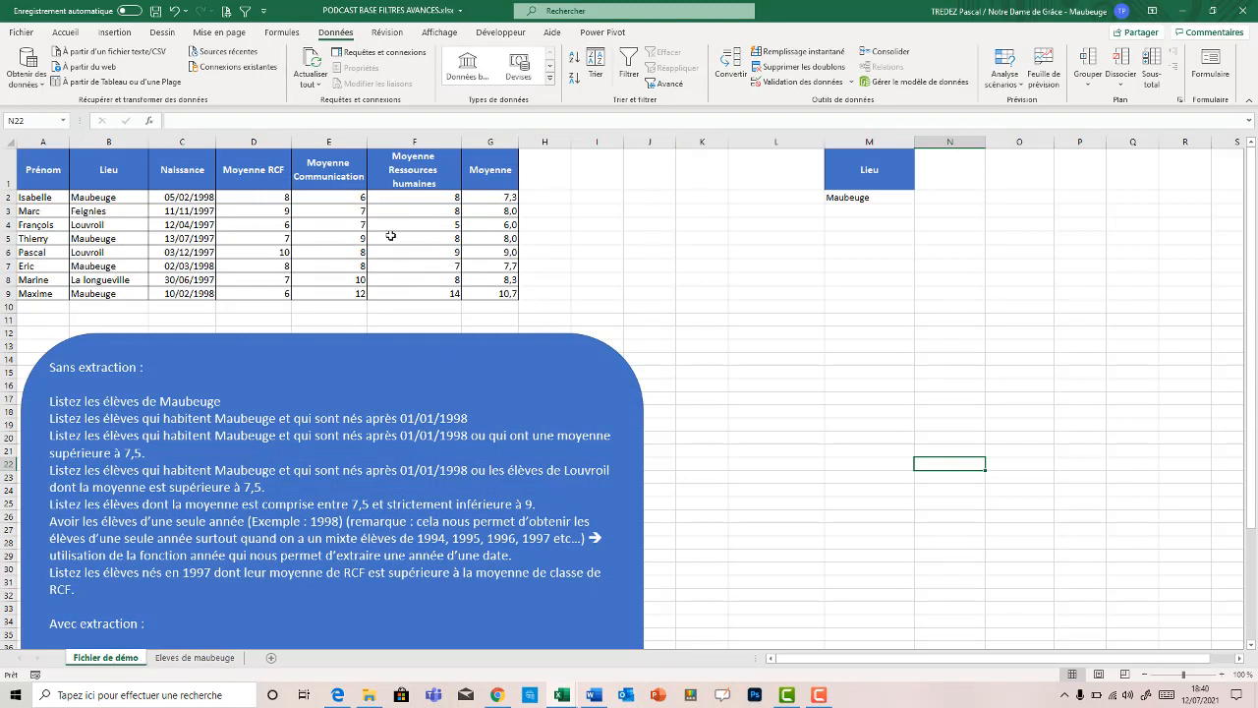
pyautogui.click(321, 211)
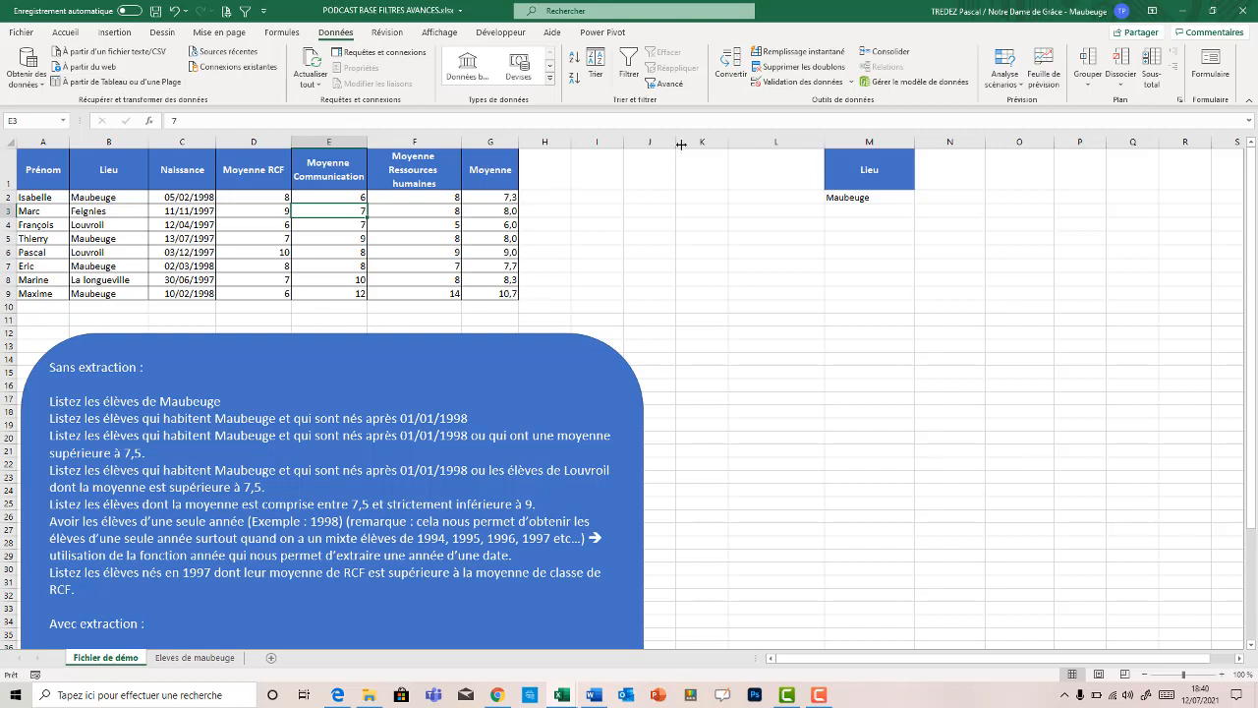
pyautogui.click(665, 84)
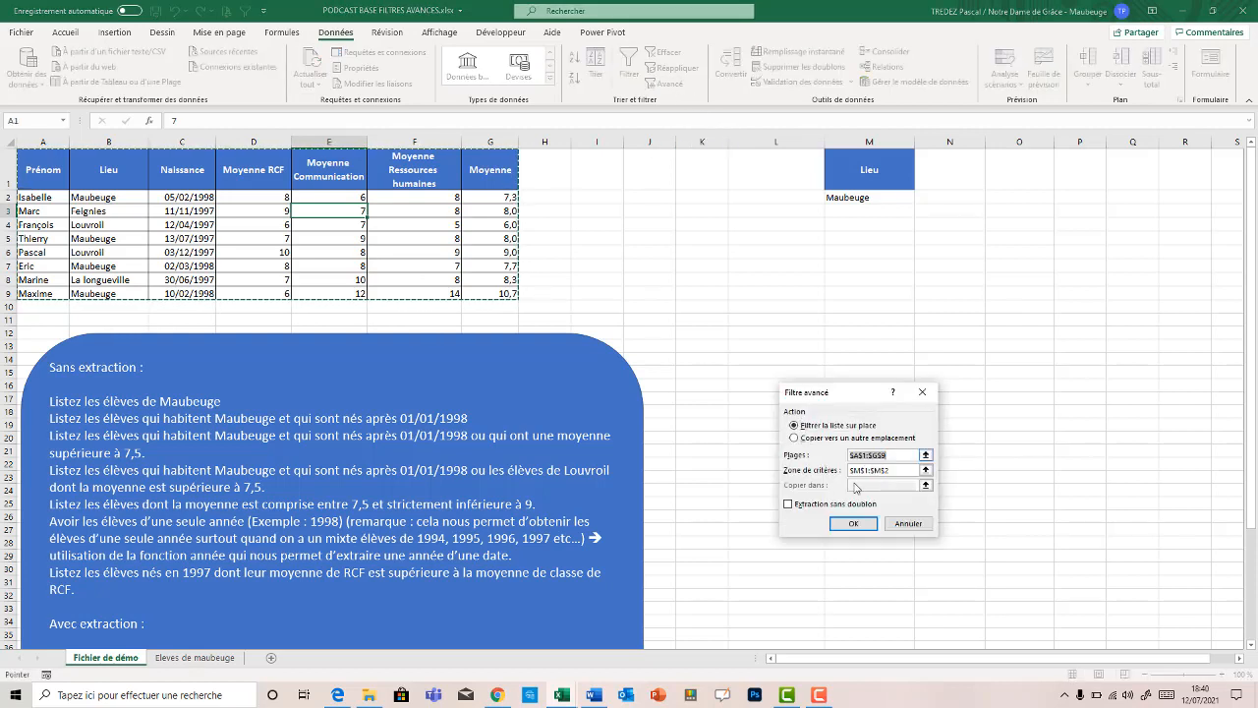
pyautogui.click(823, 440)
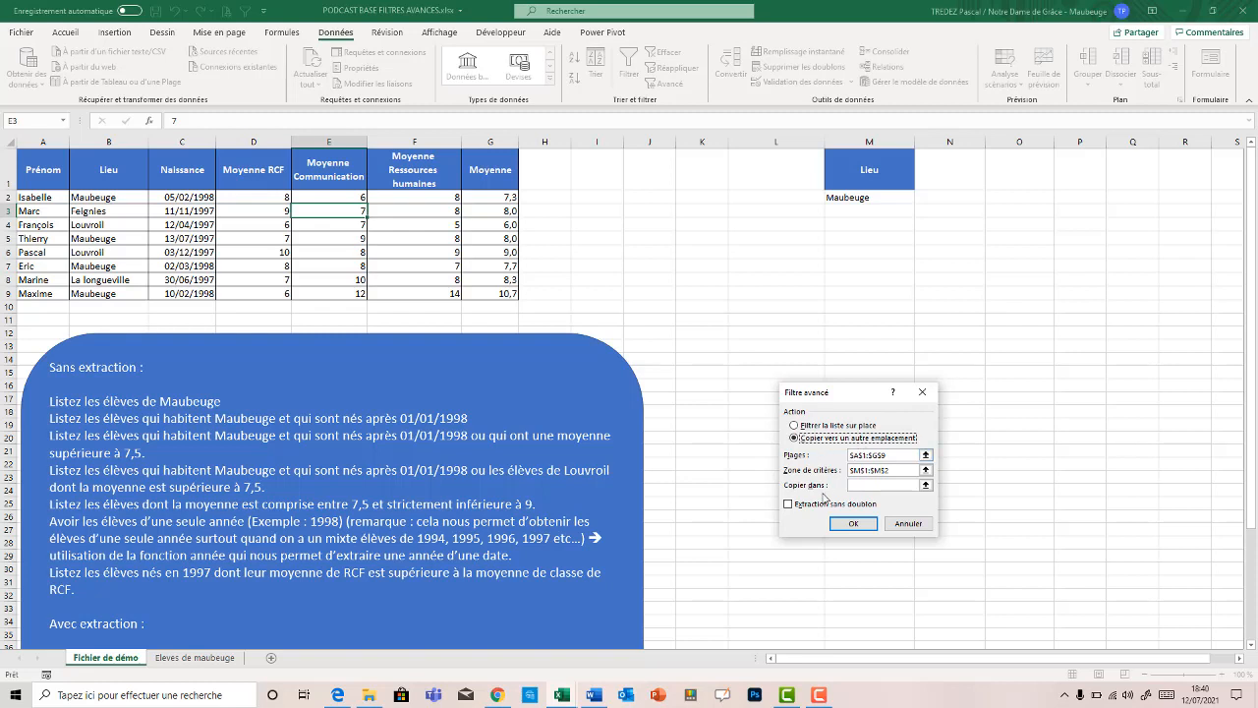
pyautogui.click(862, 483)
pyautogui.click(220, 661)
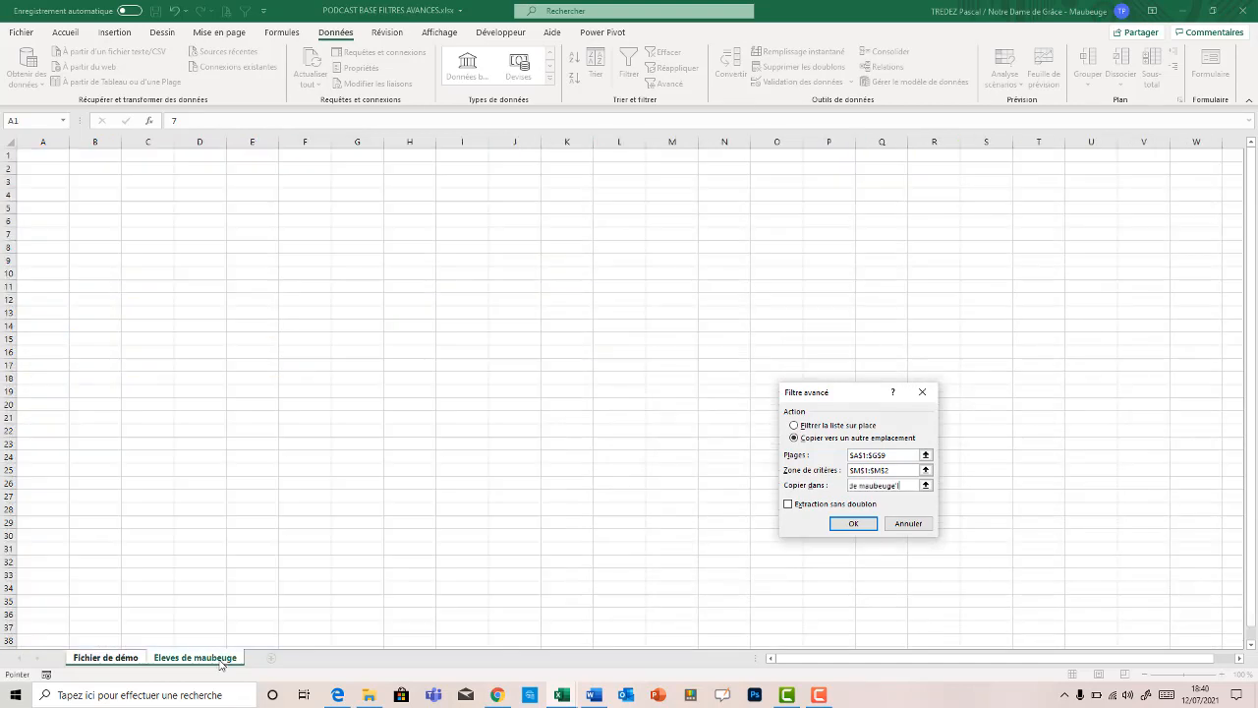
pyautogui.click(49, 168)
pyautogui.click(853, 528)
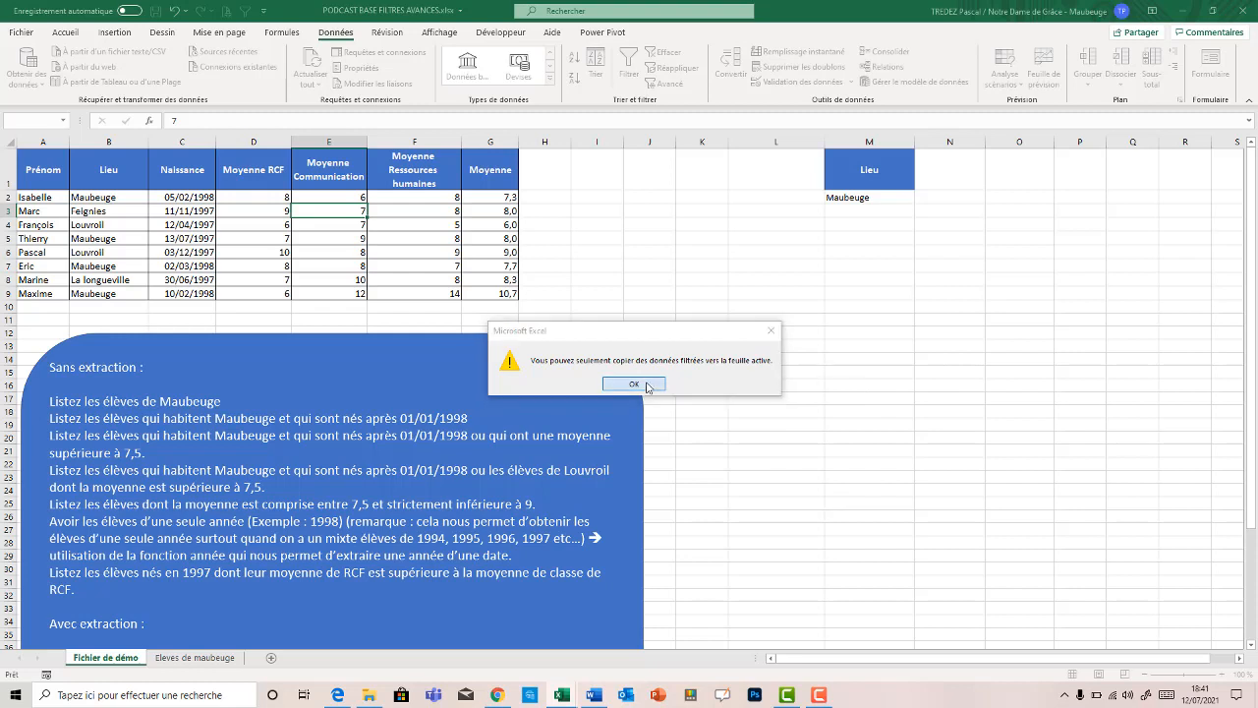
pyautogui.click(635, 384)
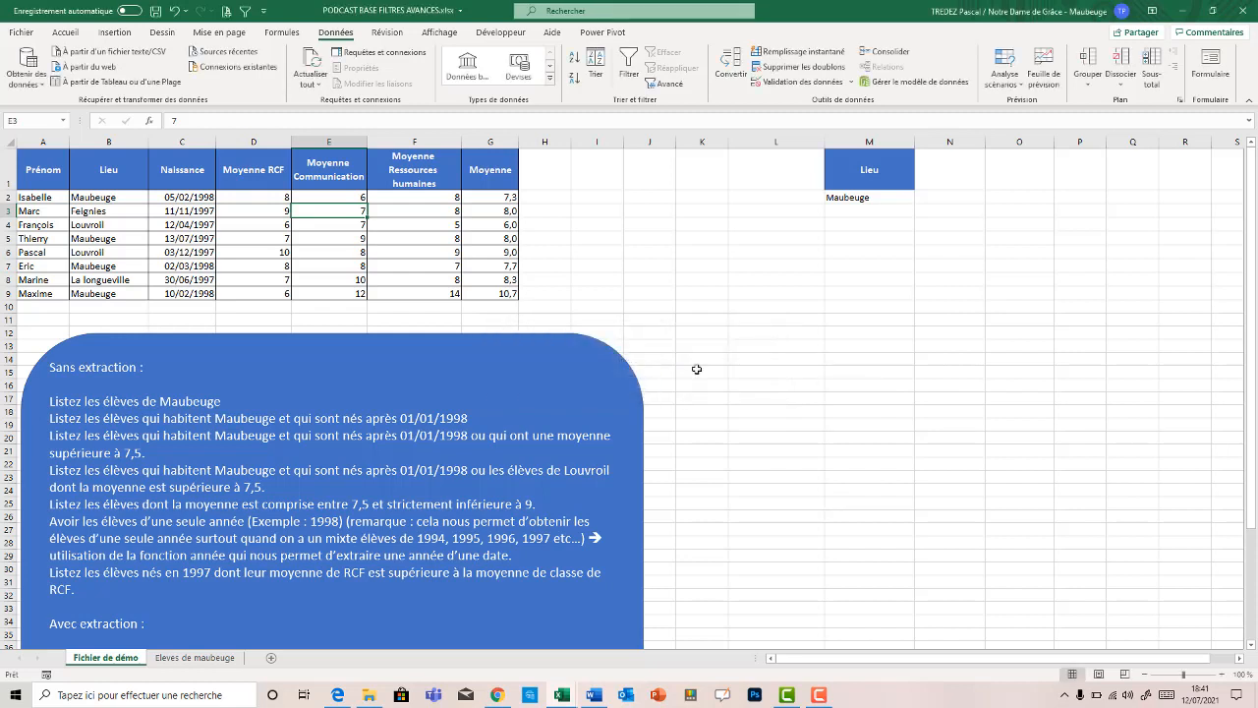
# Step: Start an advanced filter from cell A2 of Eleves de maubeuge, using list range A1:G9 and criteria M1:M2 from Fichier de démo
pyautogui.click(197, 658)
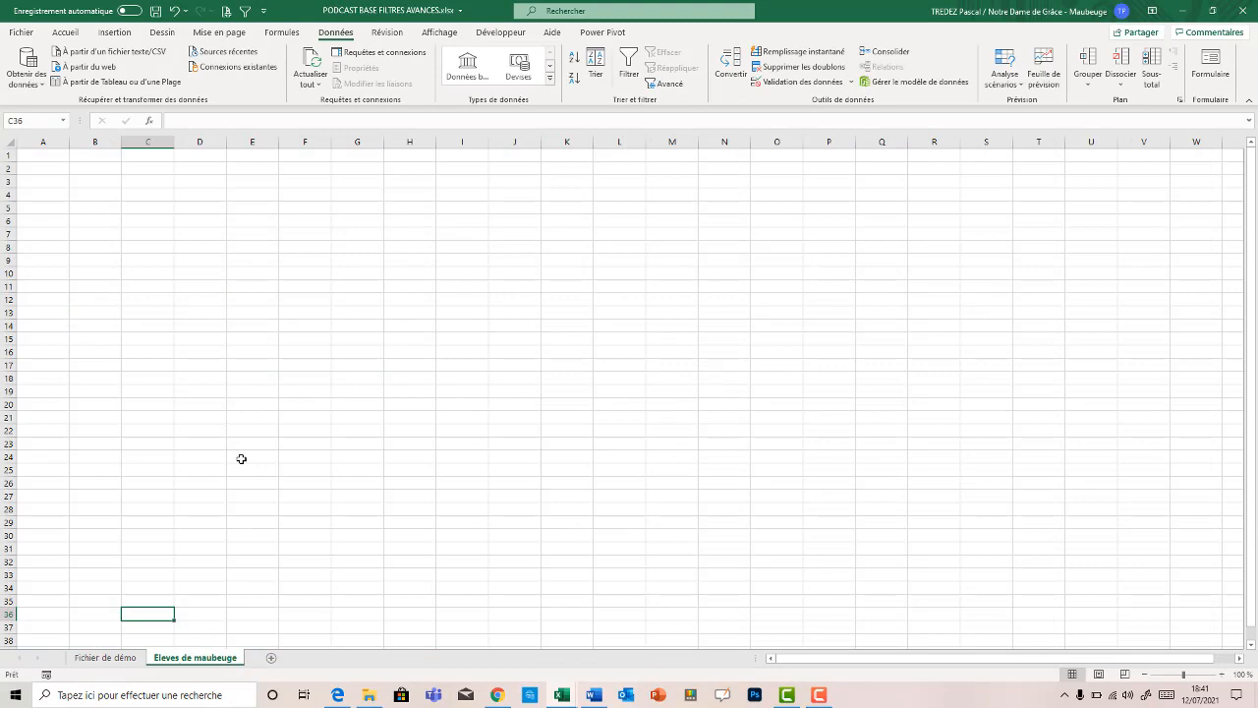
pyautogui.click(53, 166)
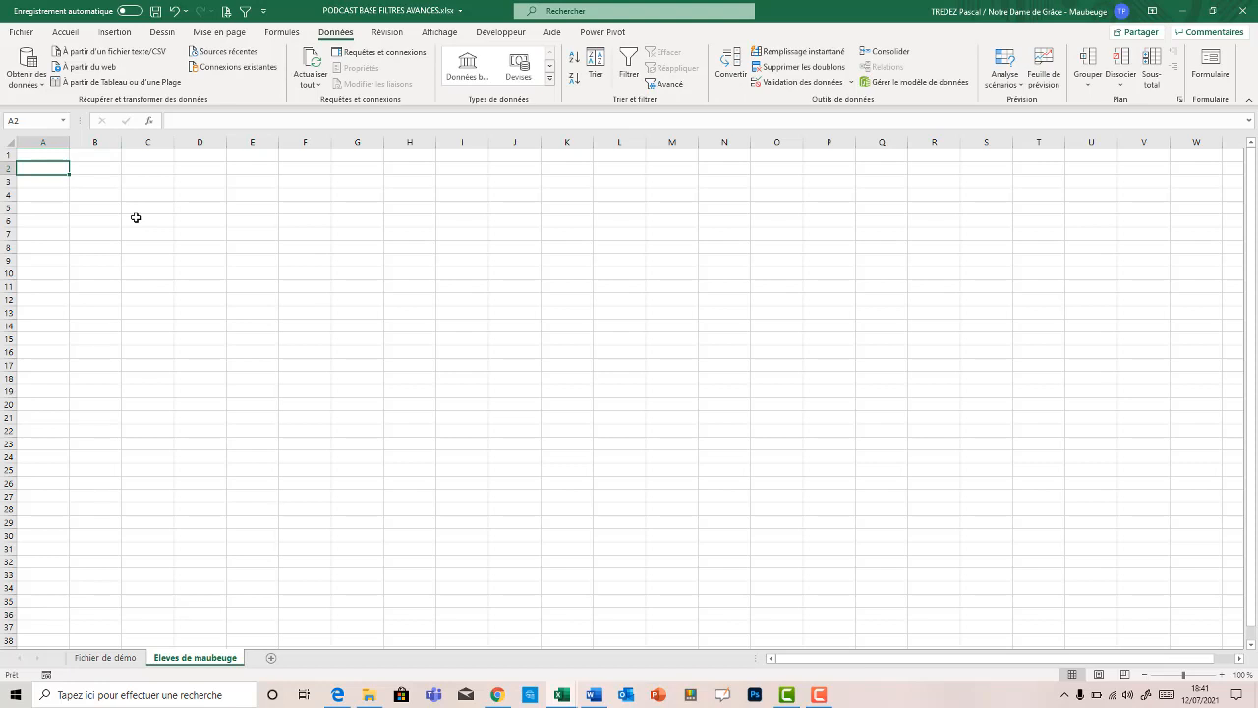
pyautogui.click(669, 85)
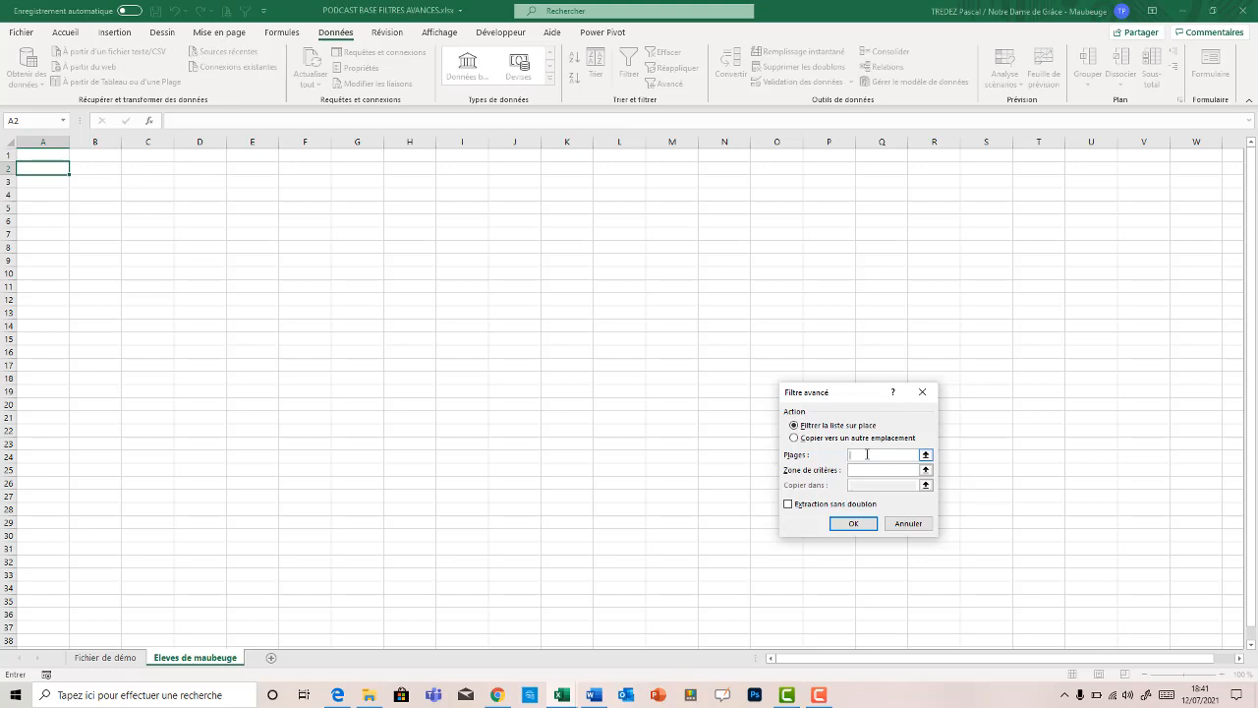
pyautogui.click(100, 657)
pyautogui.moveTo(47, 168); pyautogui.dragTo(492, 293)
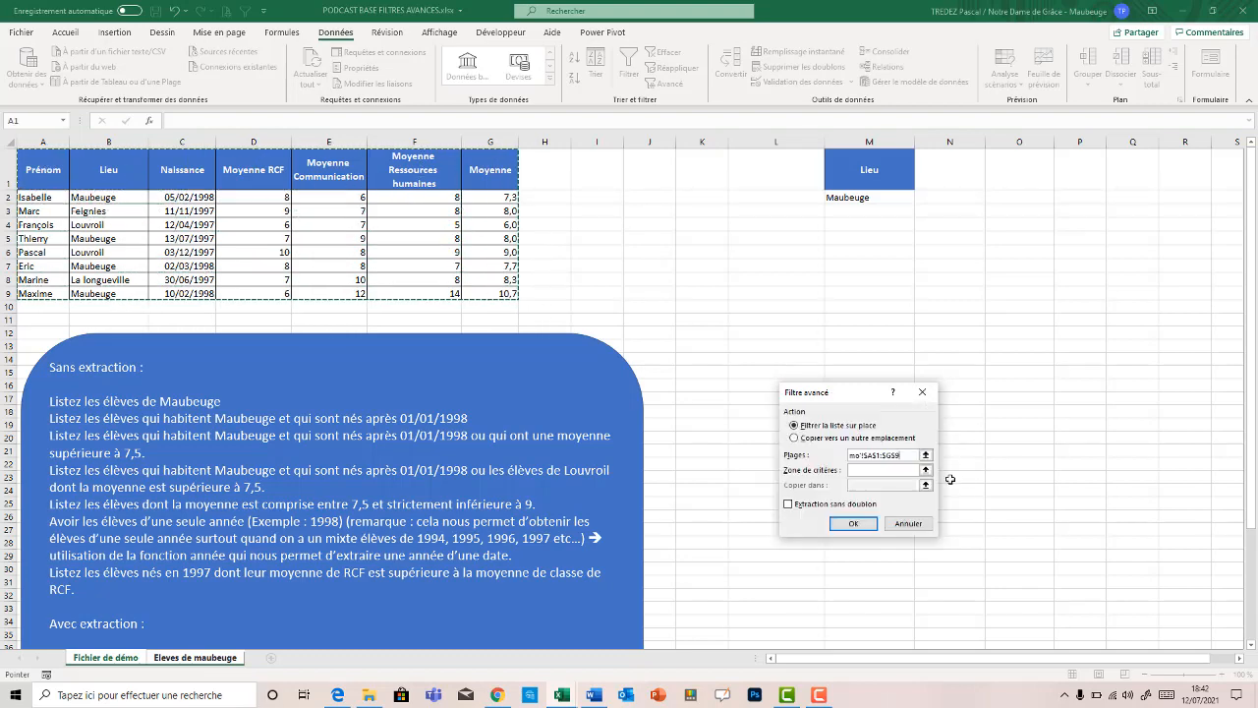
pyautogui.click(880, 470)
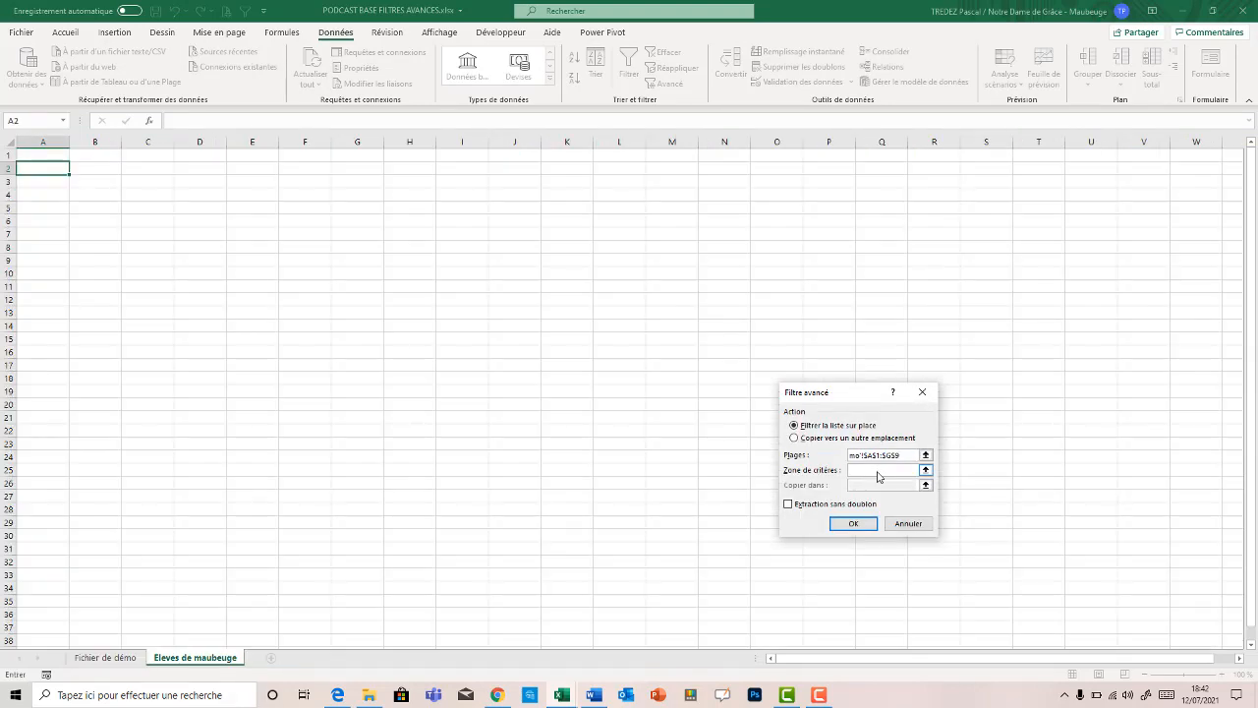
pyautogui.click(76, 659)
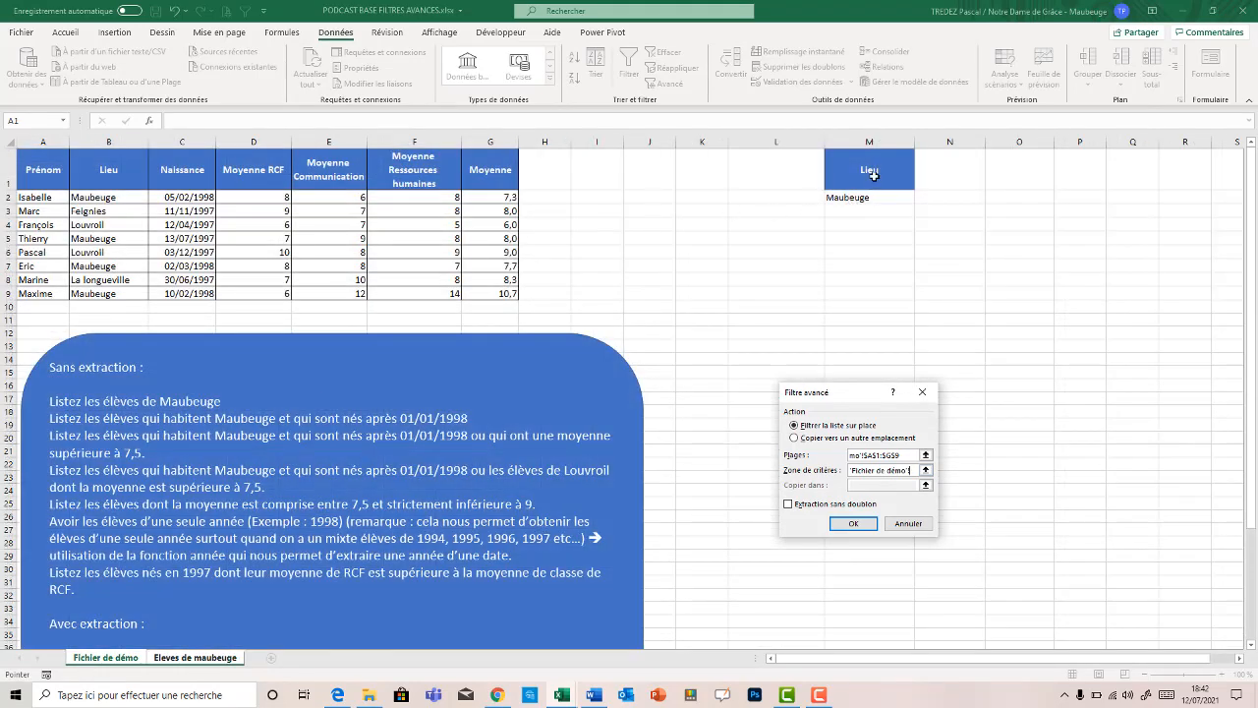
pyautogui.moveTo(874, 175); pyautogui.dragTo(880, 198)
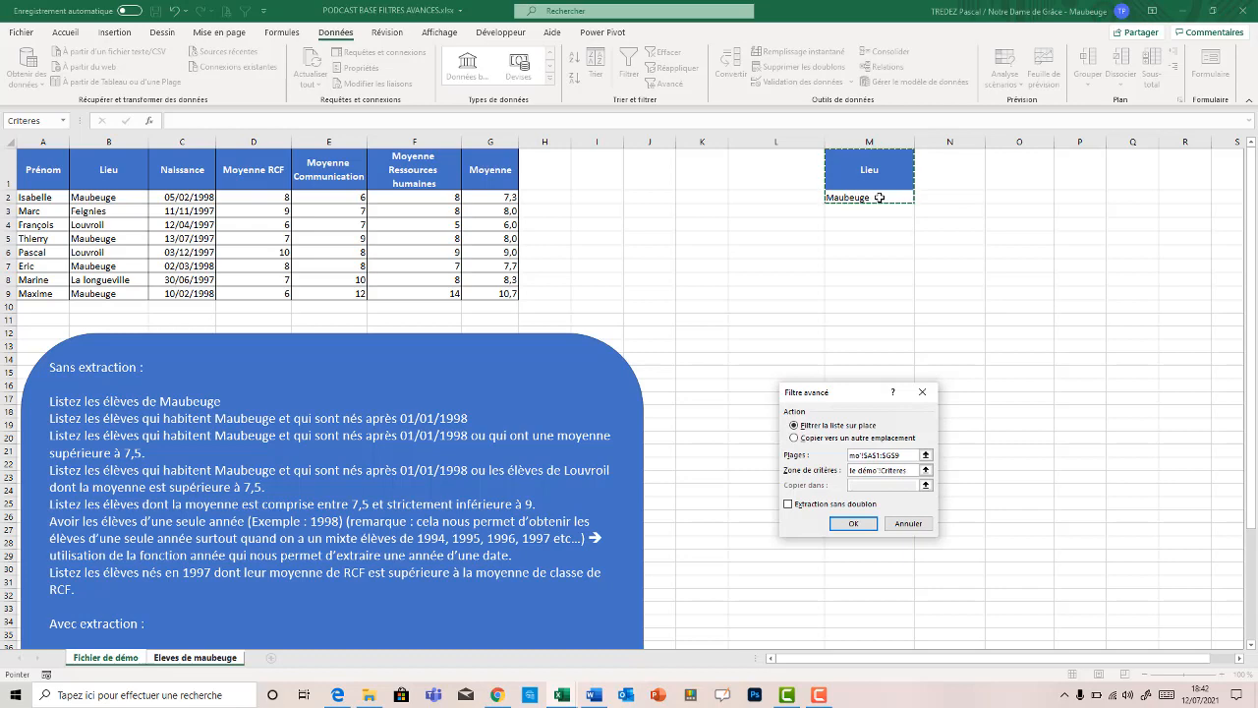
# Step: Copy the filtered records to cell A2 of Eleves de maubeuge and widen column C to fit the birth dates
pyautogui.click(799, 439)
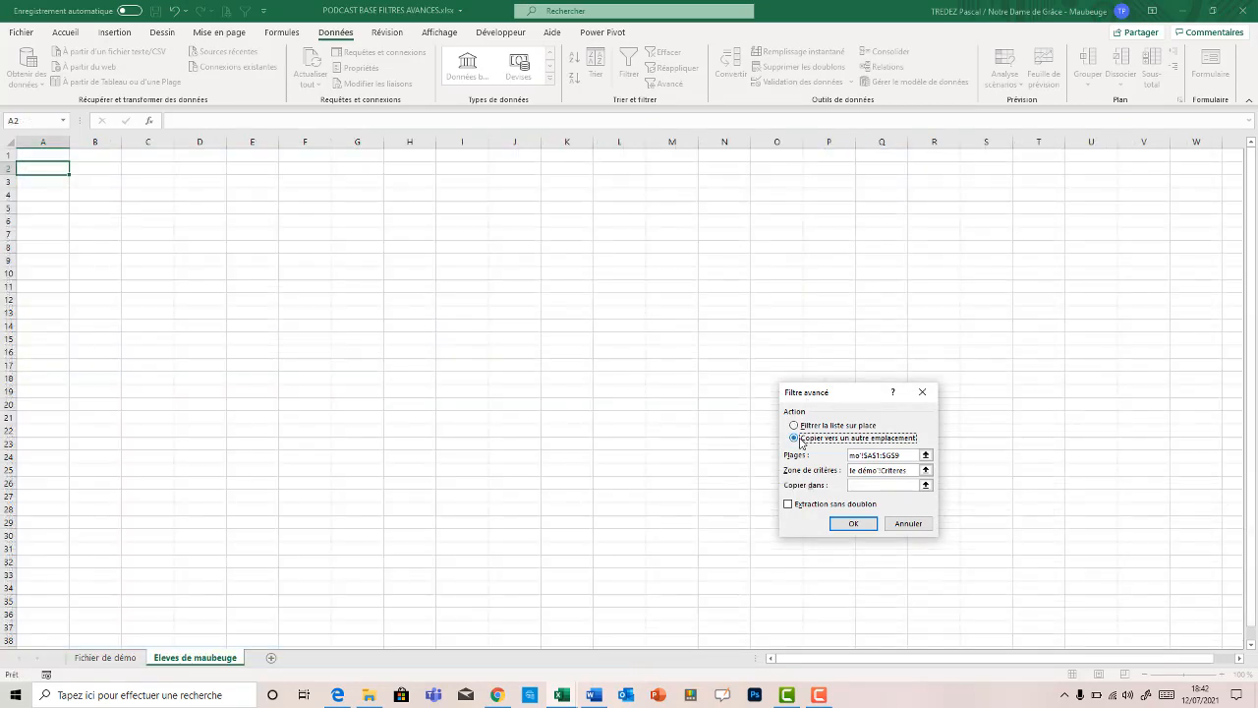
pyautogui.click(879, 483)
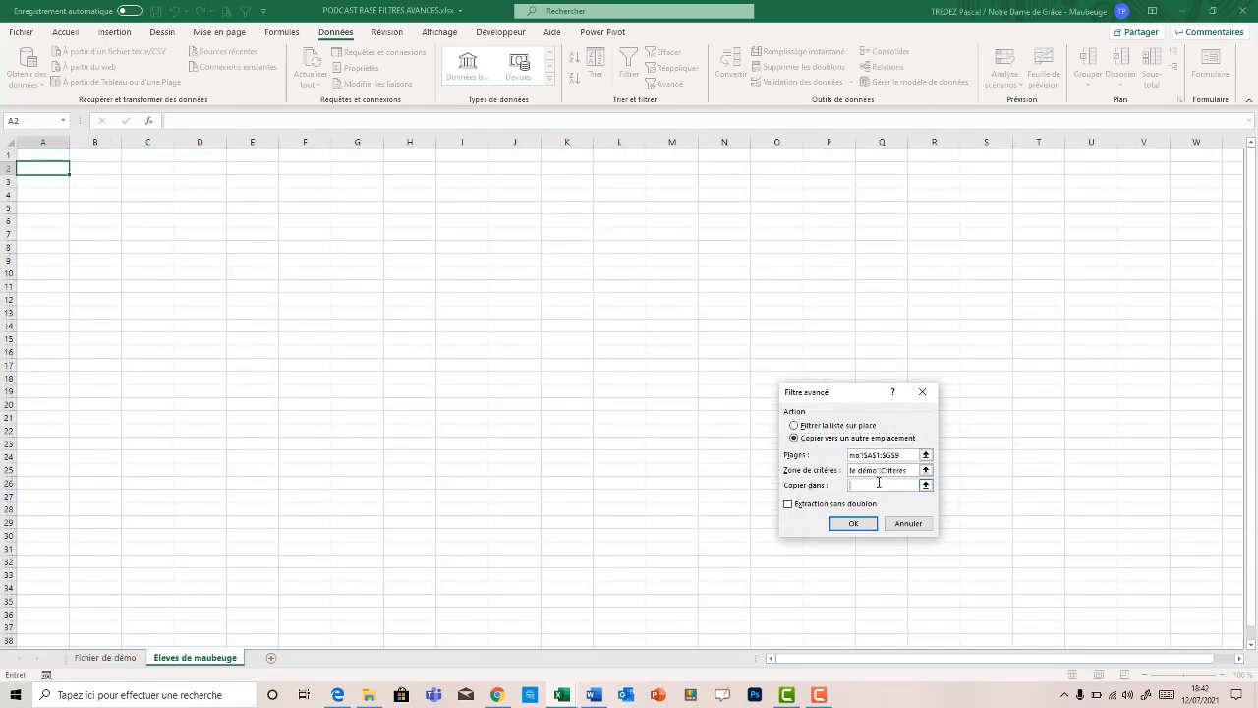
pyautogui.click(43, 168)
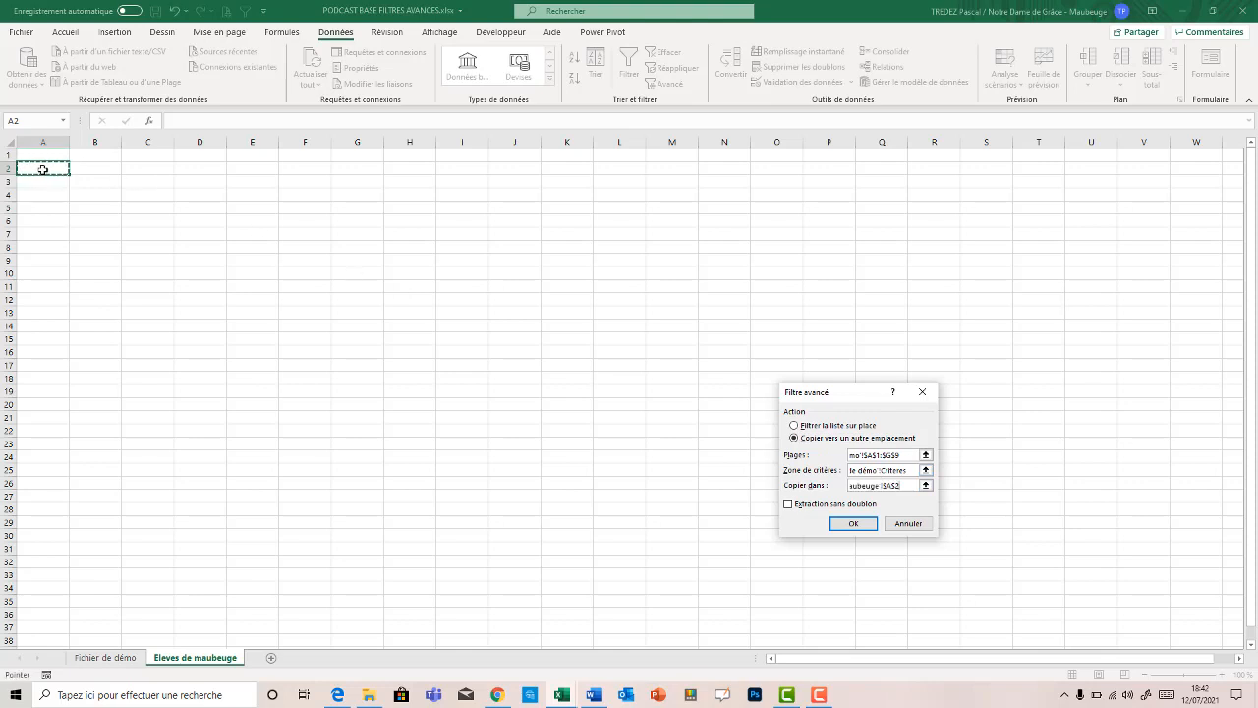
pyautogui.click(853, 524)
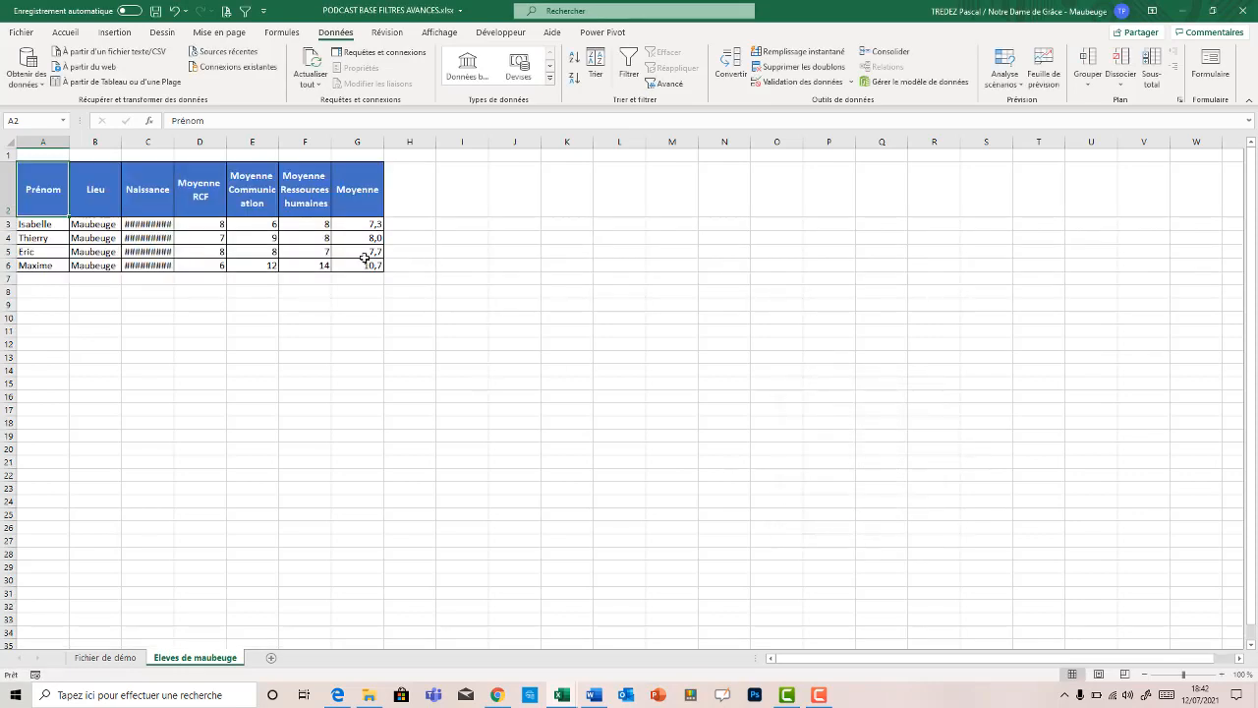
pyautogui.moveTo(174, 145); pyautogui.dragTo(201, 145)
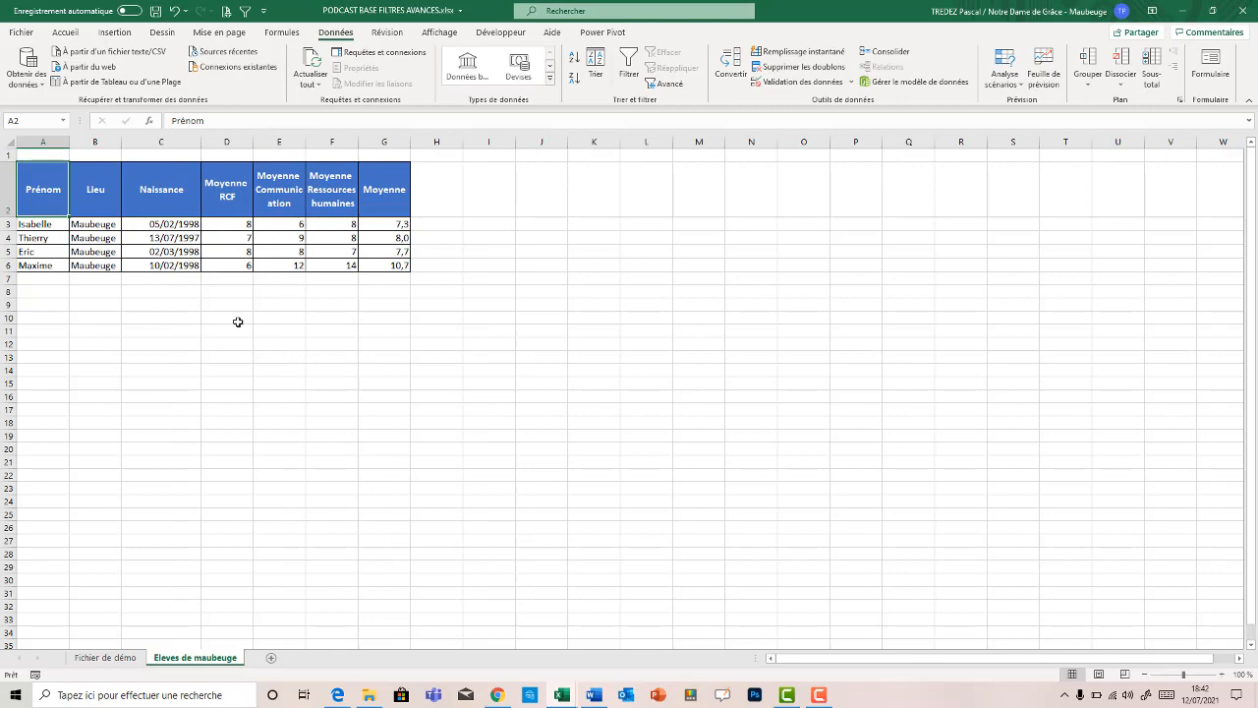
# Step: On the Fichier de démo sheet, replace the criteria header in M1 with a copy of the Naissance header from C1
pyautogui.click(105, 657)
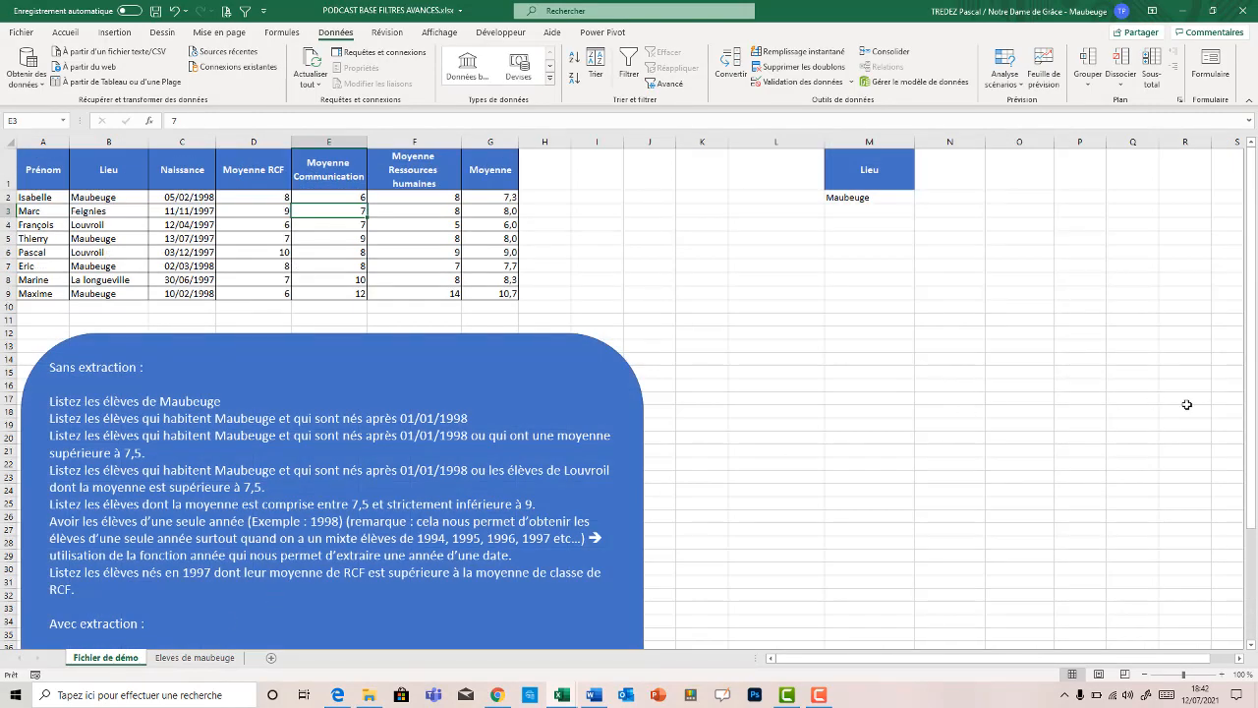
pyautogui.moveTo(1254, 455); pyautogui.dragTo(944, 521)
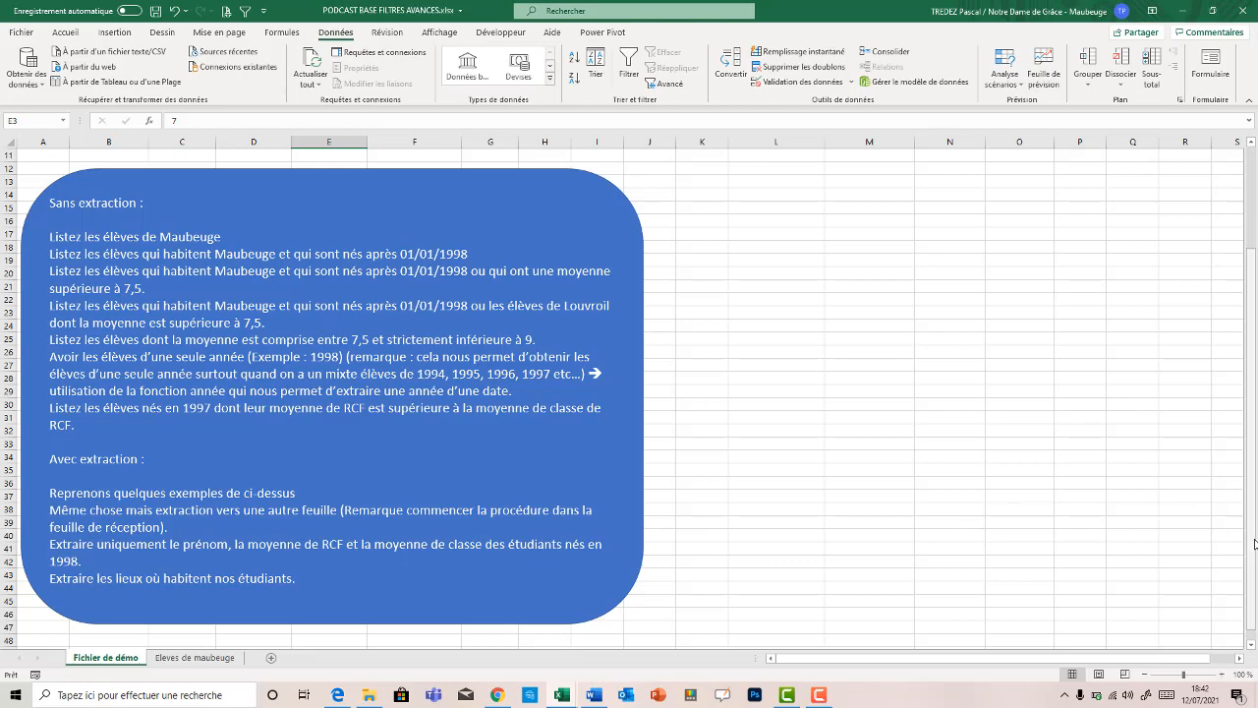
pyautogui.moveTo(1254, 544); pyautogui.dragTo(1257, 413)
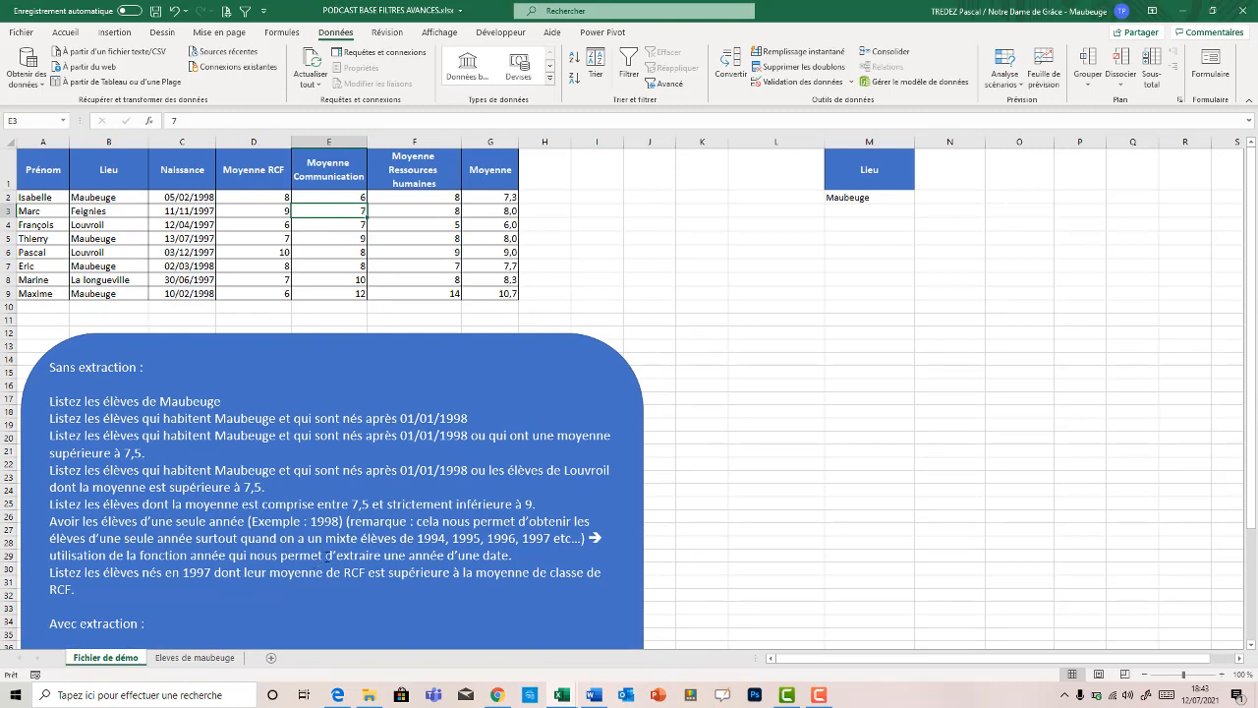
pyautogui.click(867, 170)
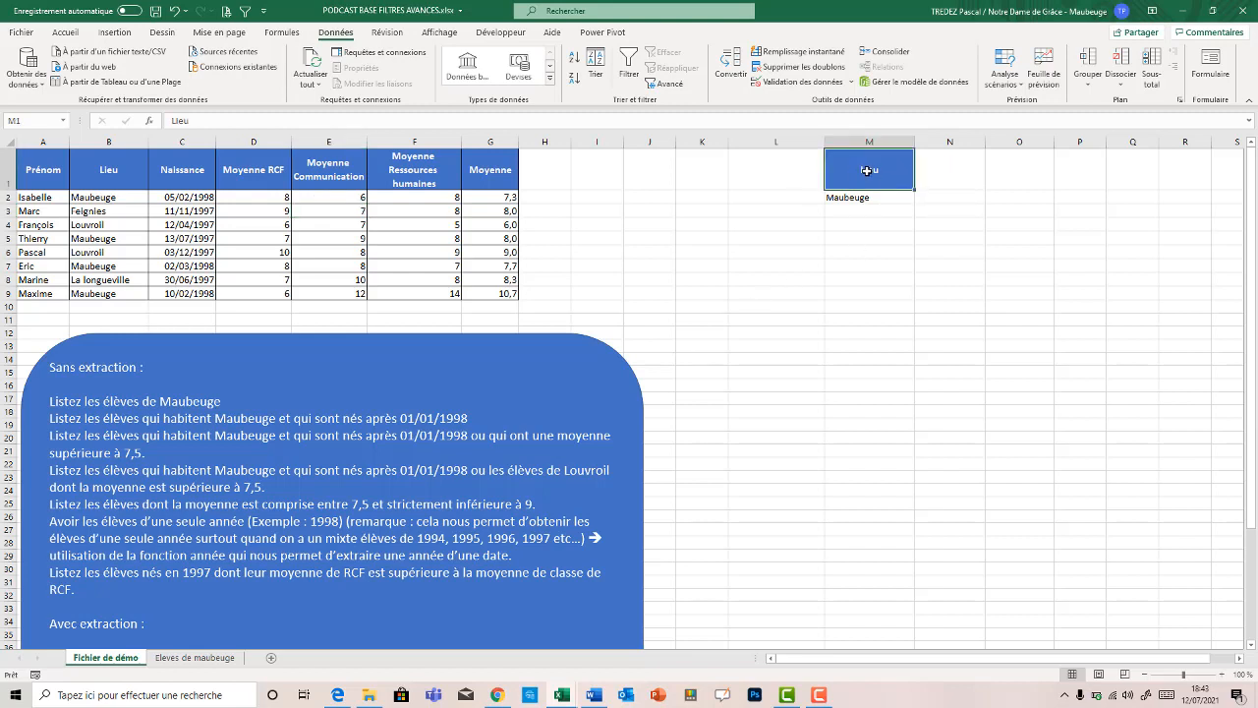
pyautogui.press('Delete')
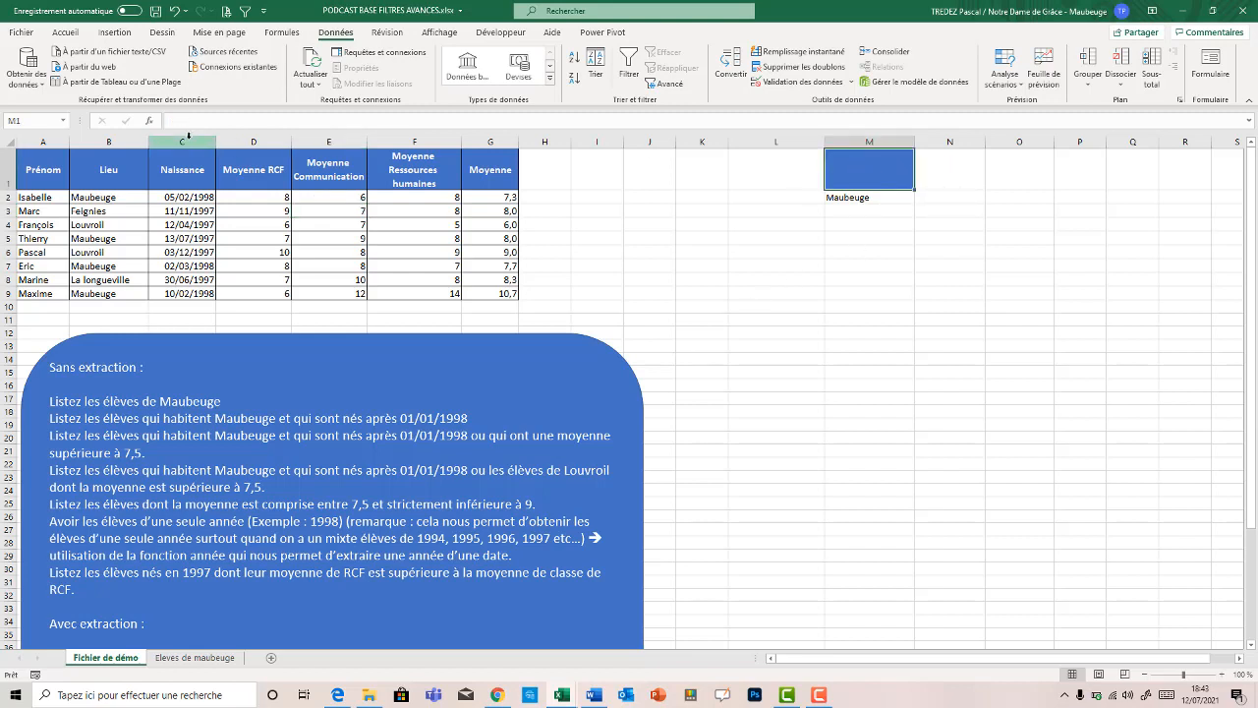
pyautogui.click(197, 180)
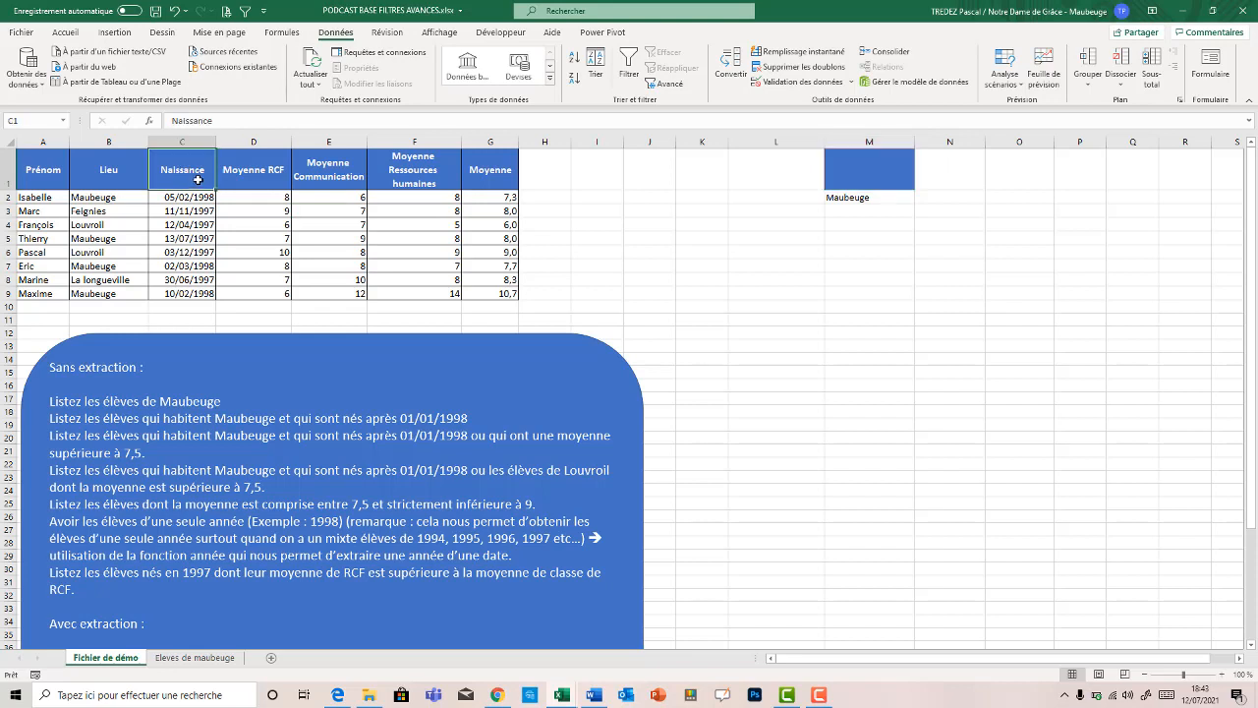
pyautogui.hotkey('ctrl', 'c')
pyautogui.click(888, 175)
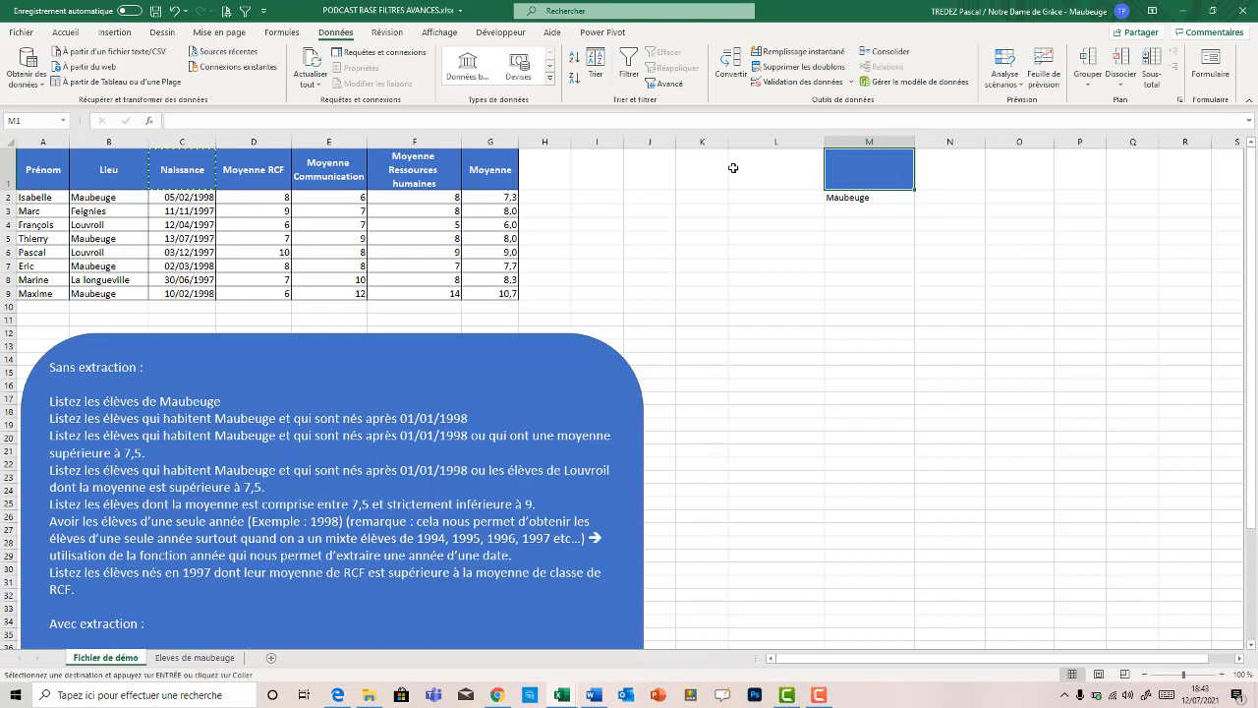
pyautogui.hotkey('ctrl', 'v')
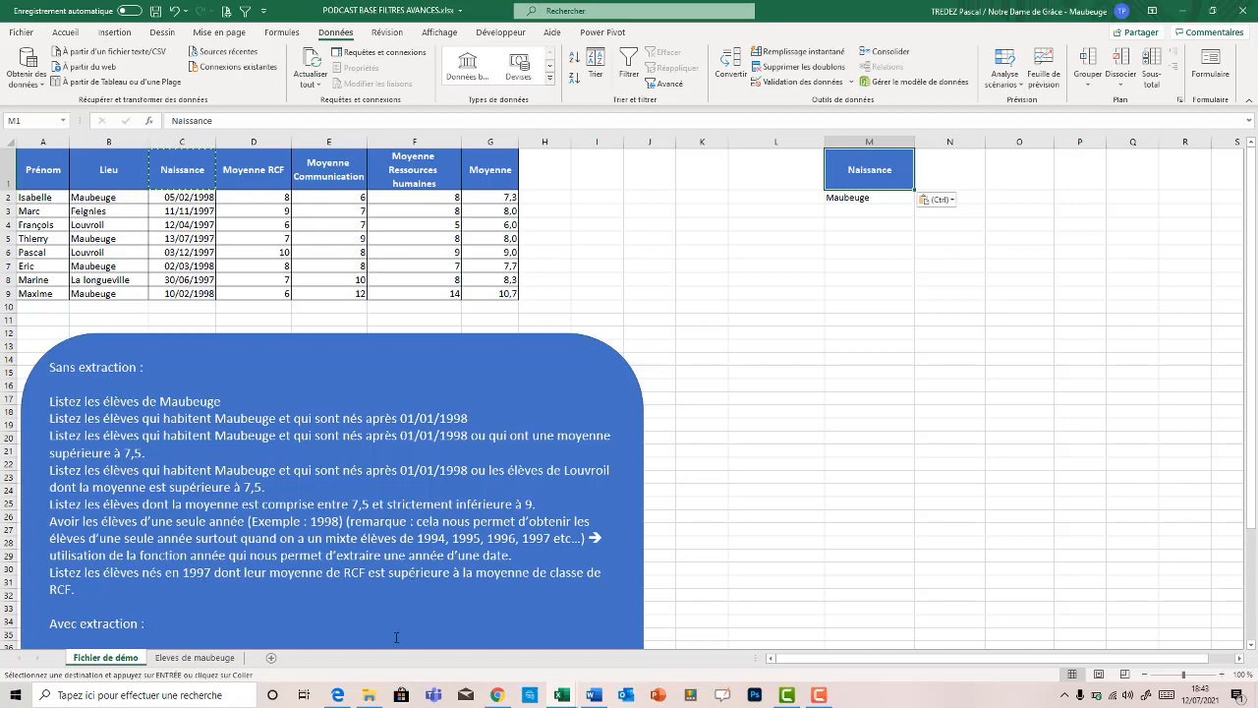
# Step: Copy the Prénom, Moyenne RCF and Moyenne headers from the student list to M11:O11 as the extraction headers
pyautogui.moveTo(1252, 521); pyautogui.dragTo(1254, 558)
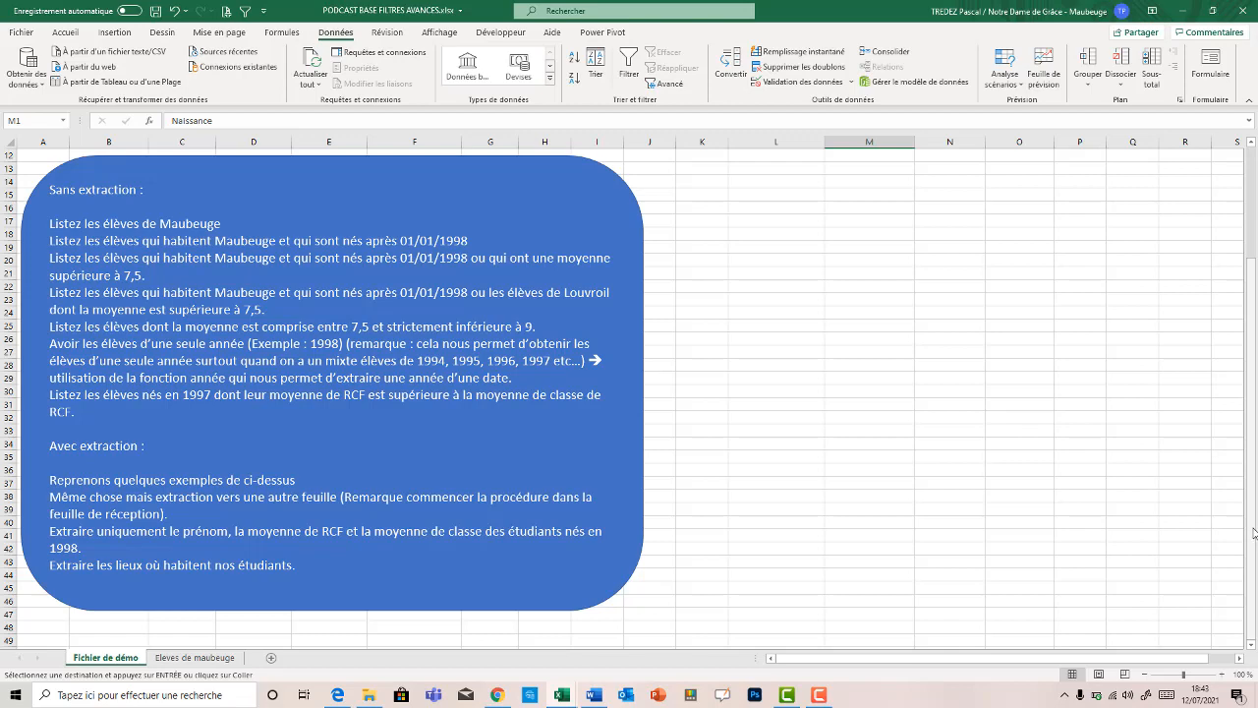
pyautogui.scroll(4, 1254, 532)
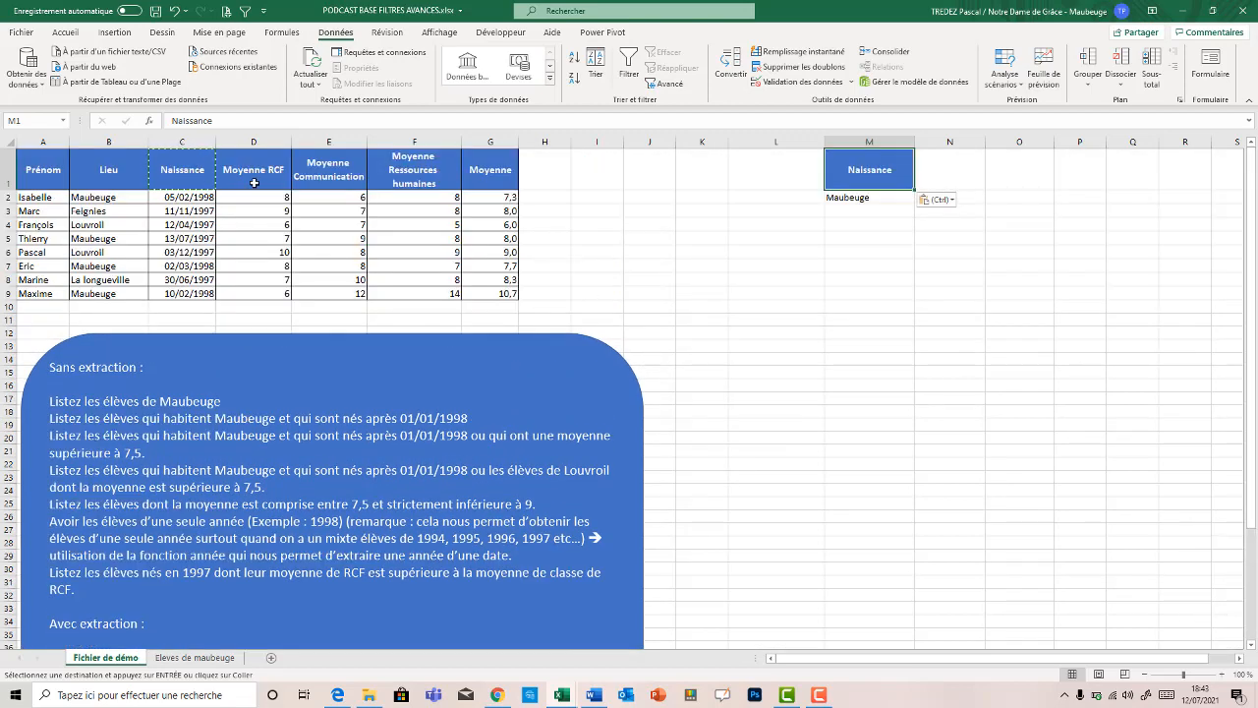
pyautogui.press('Escape')
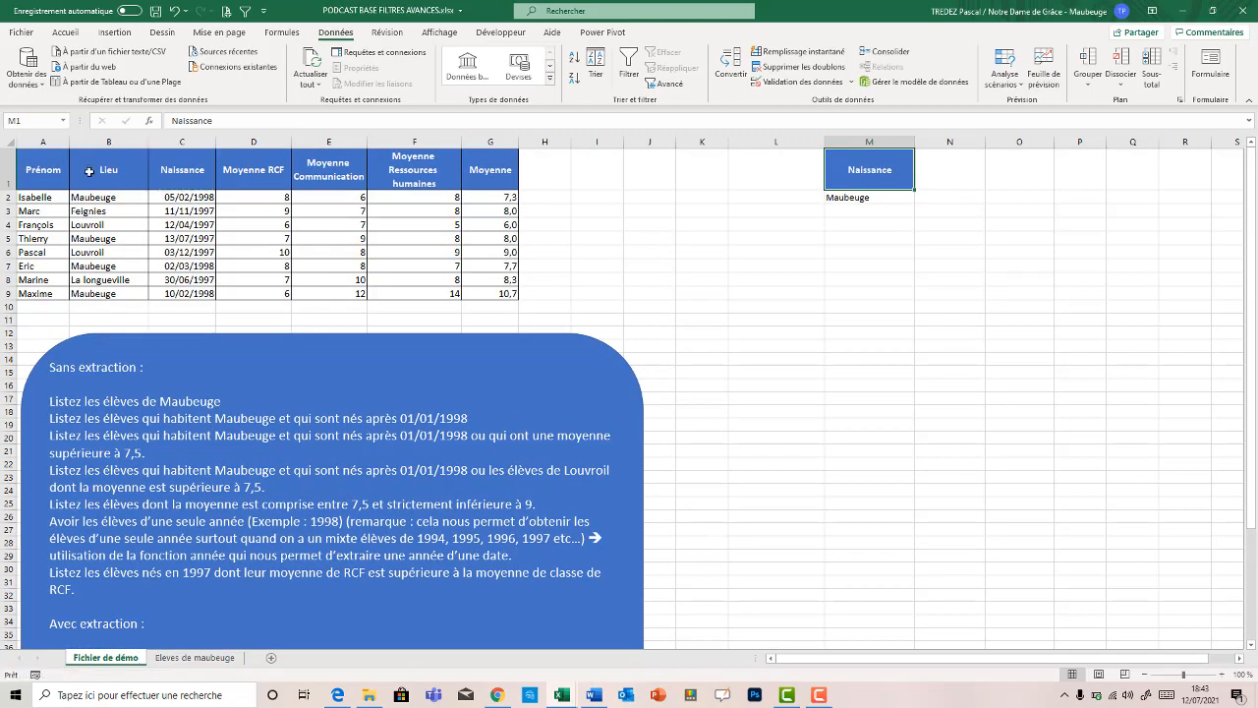
pyautogui.click(46, 169)
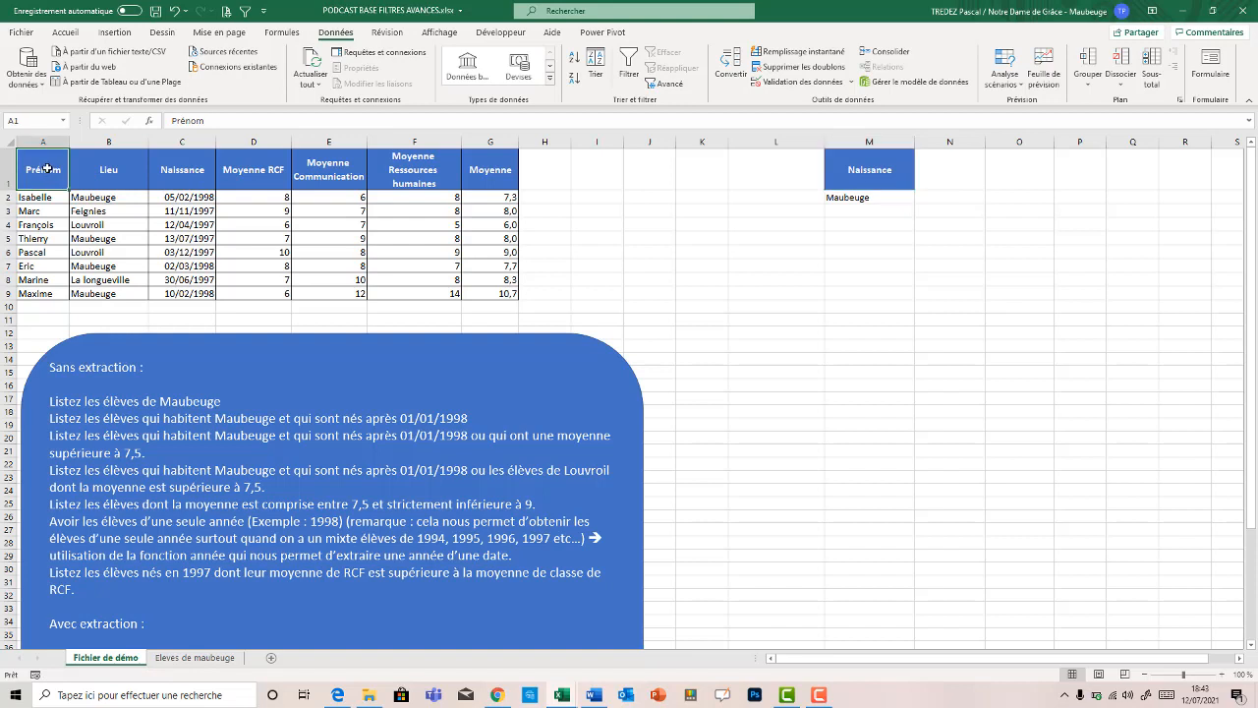
pyautogui.keyDown('ctrl'); pyautogui.click(269, 171); pyautogui.keyUp('ctrl')
pyautogui.keyDown('ctrl'); pyautogui.click(498, 172); pyautogui.keyUp('ctrl')
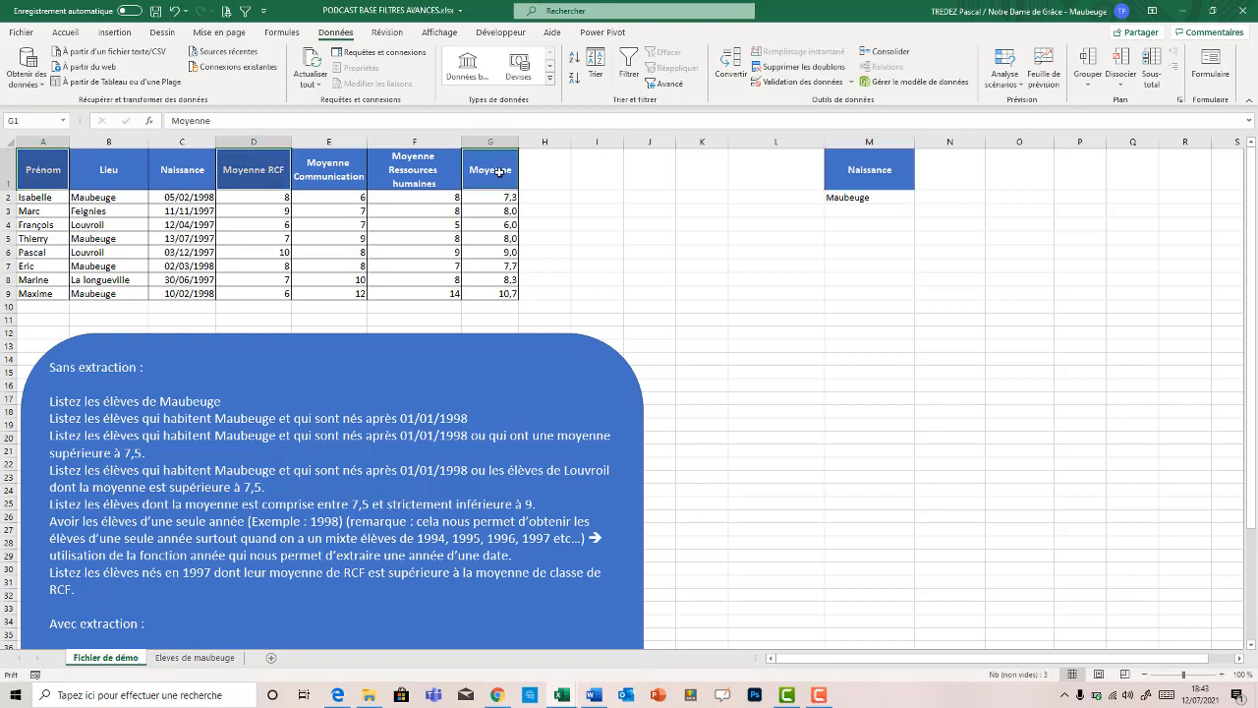
pyautogui.hotkey('ctrl', 'c')
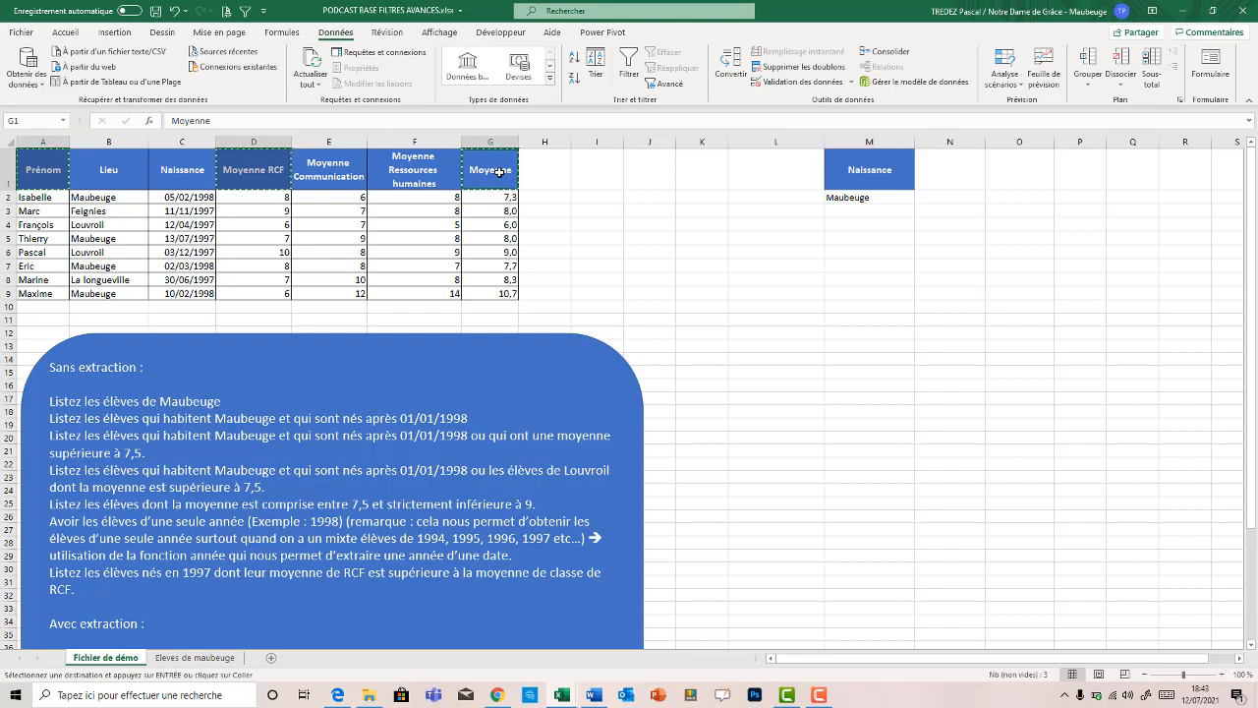
pyautogui.click(856, 323)
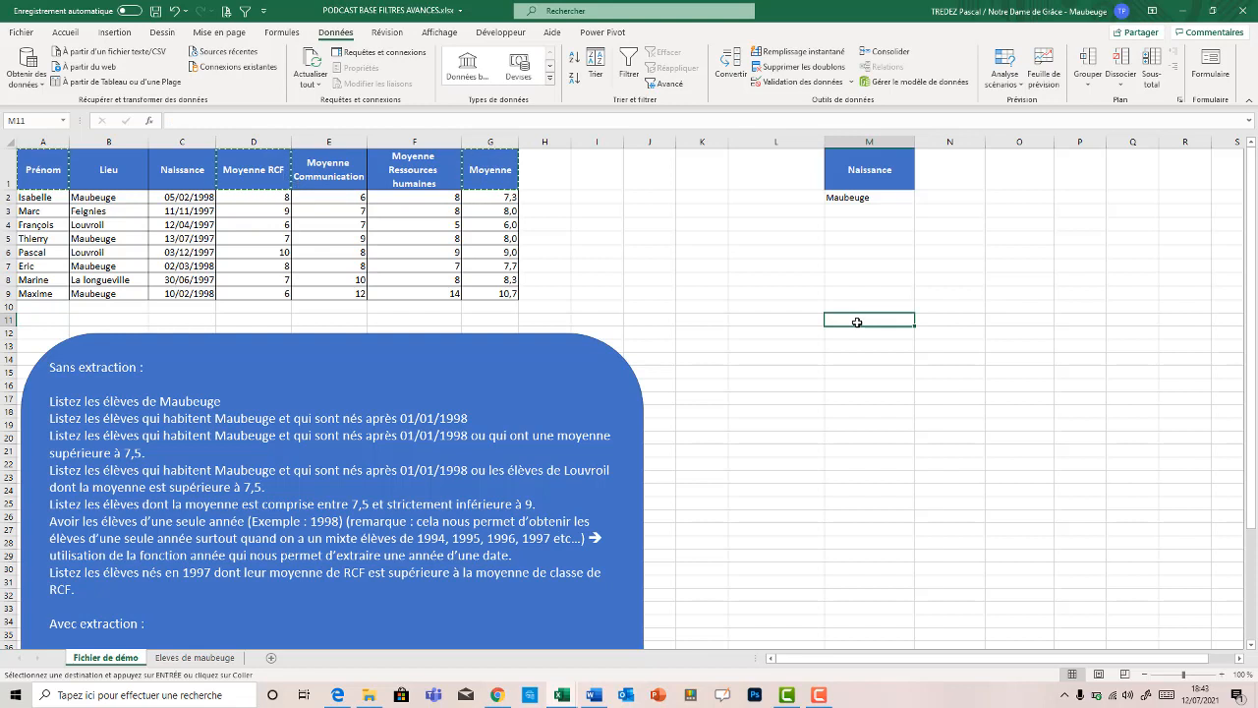
pyautogui.hotkey('ctrl', 'v')
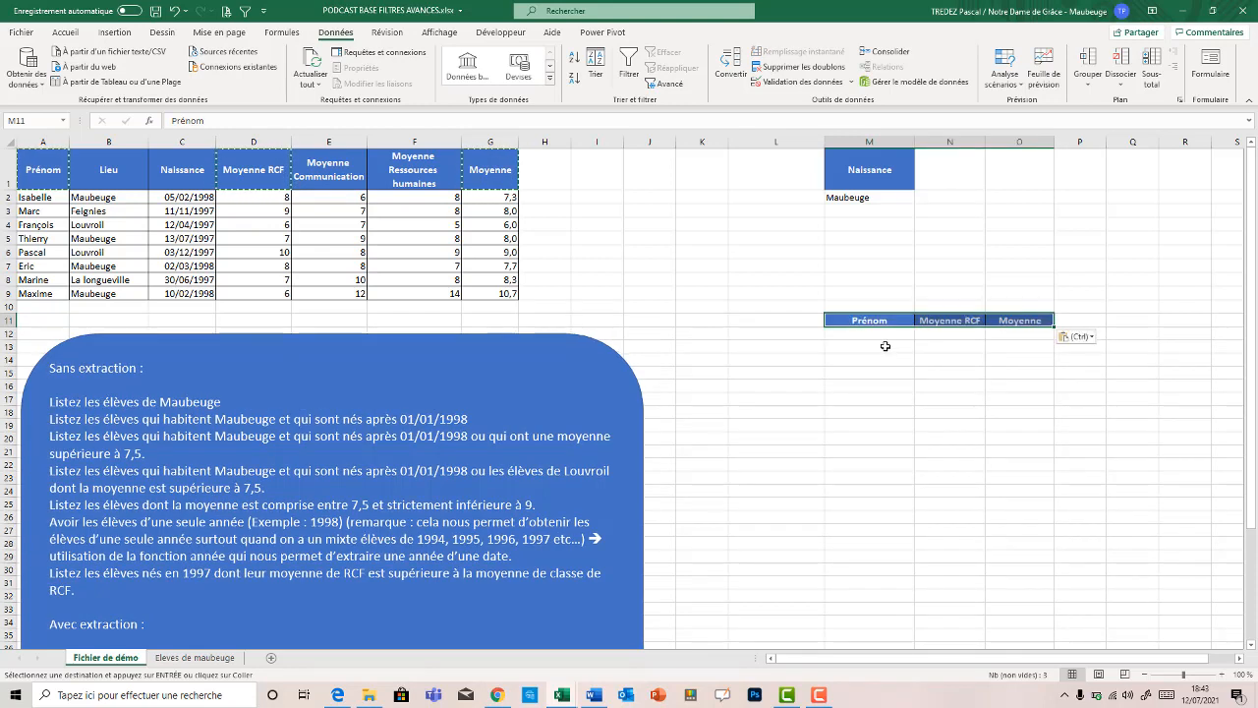
pyautogui.click(873, 349)
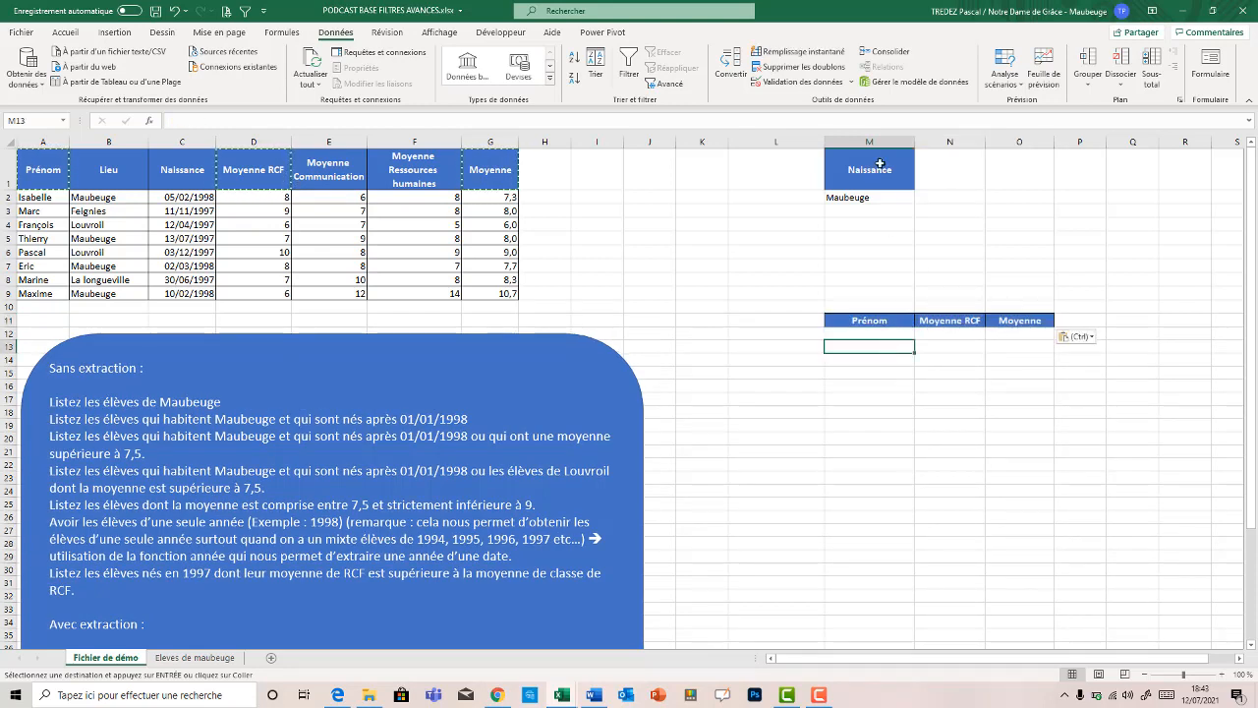
# Step: Replace the criterion in M2 with the formula =annee(C2)=1997
pyautogui.click(854, 197)
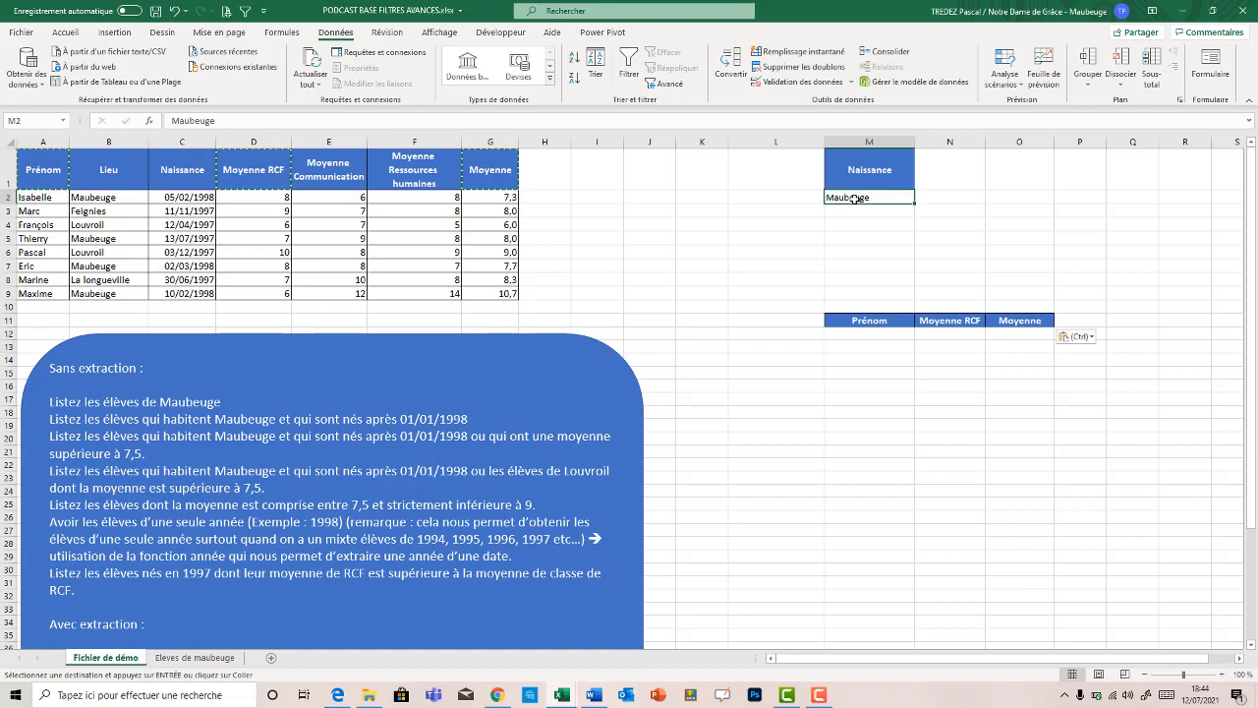
pyautogui.write('=annee')
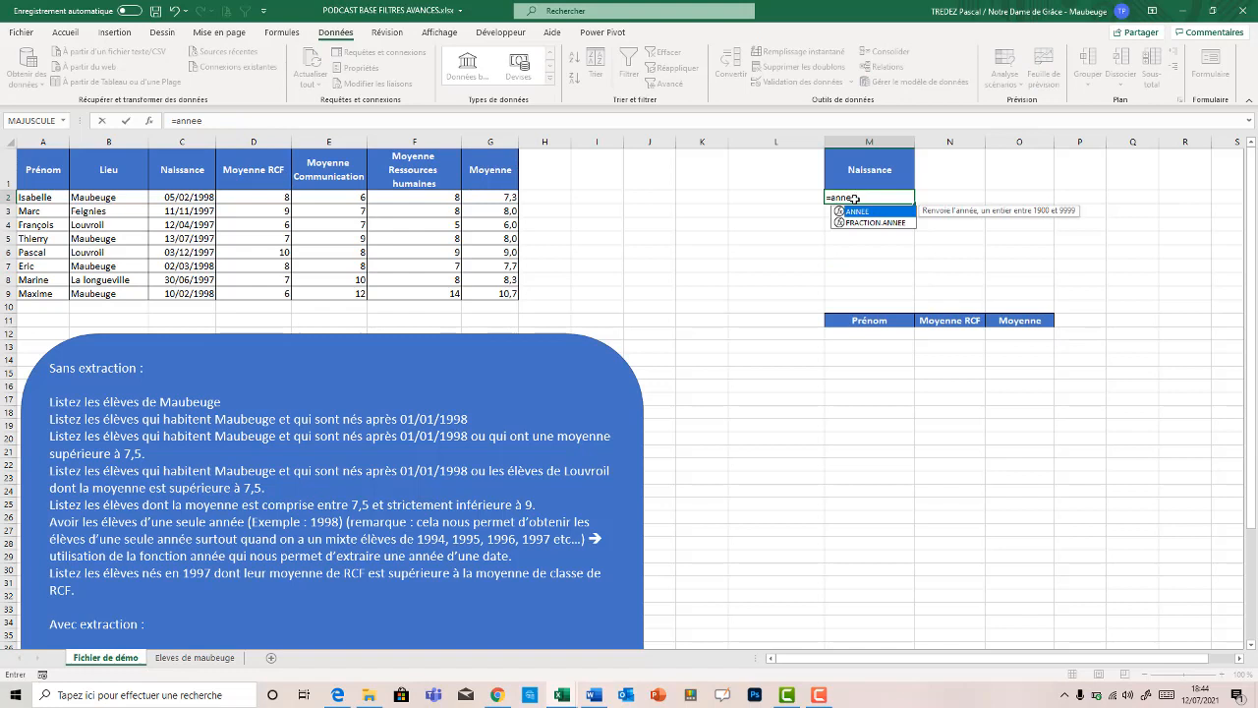
pyautogui.write('(')
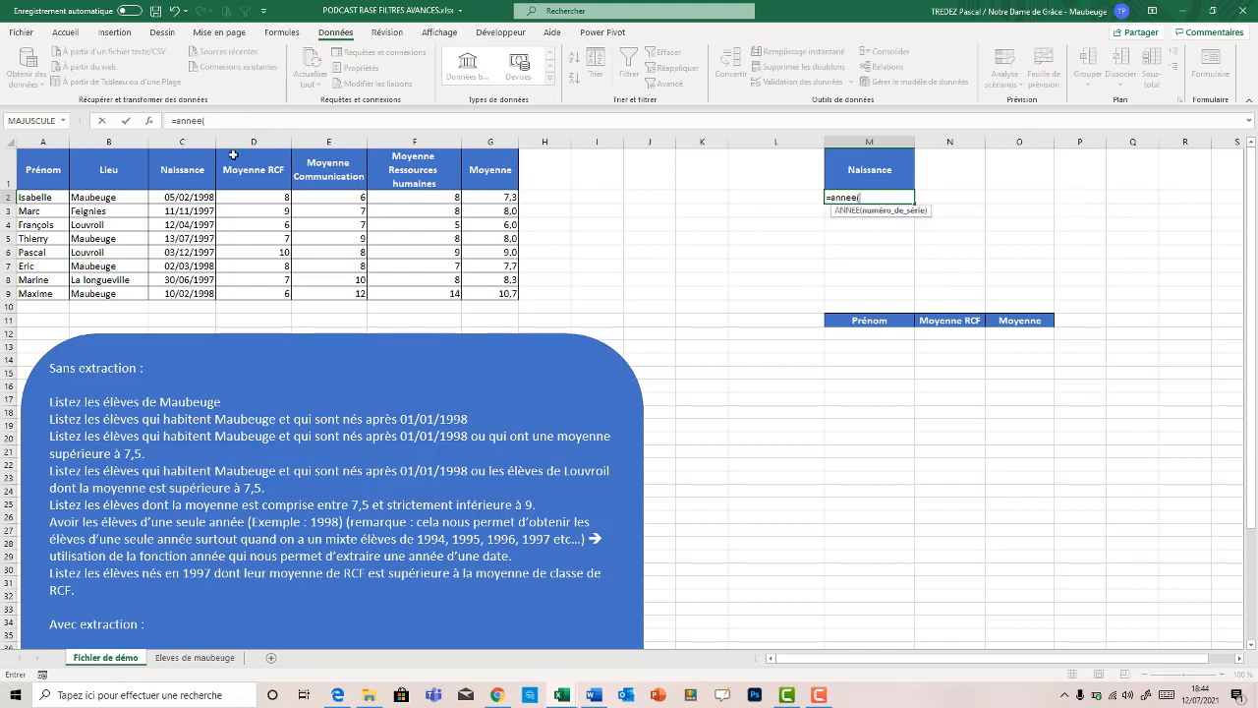
pyautogui.click(185, 197)
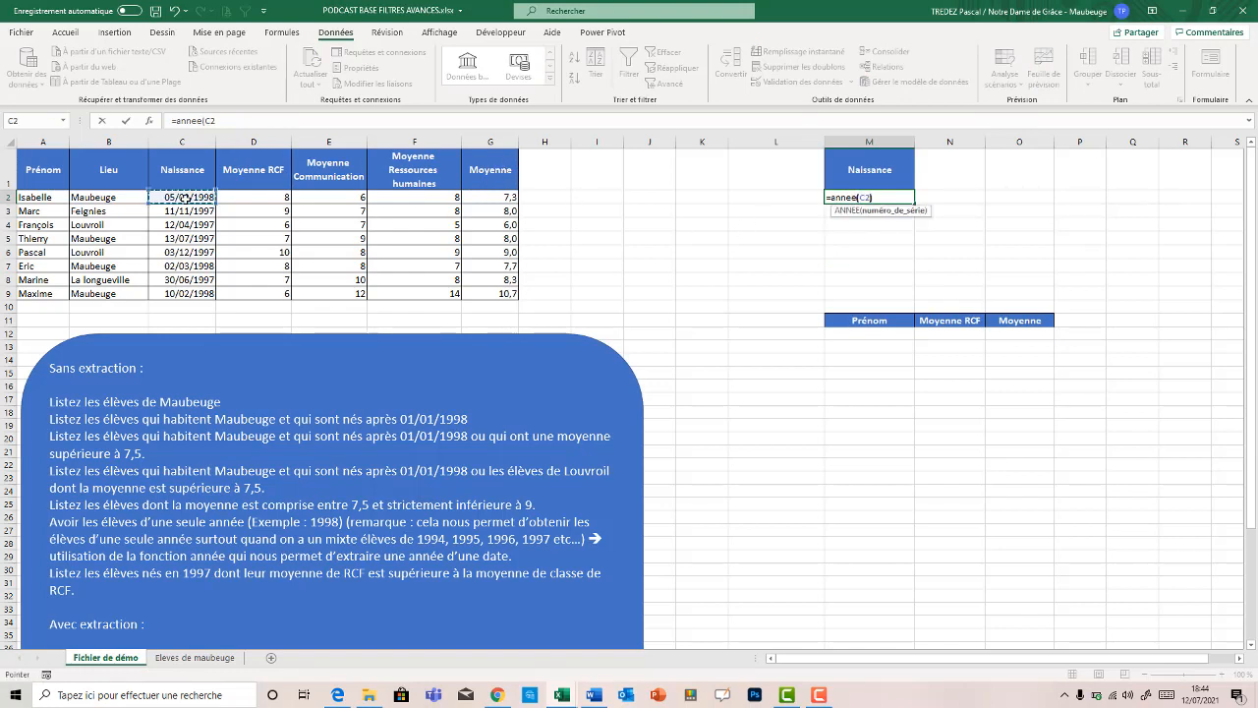
pyautogui.write(')=1997')
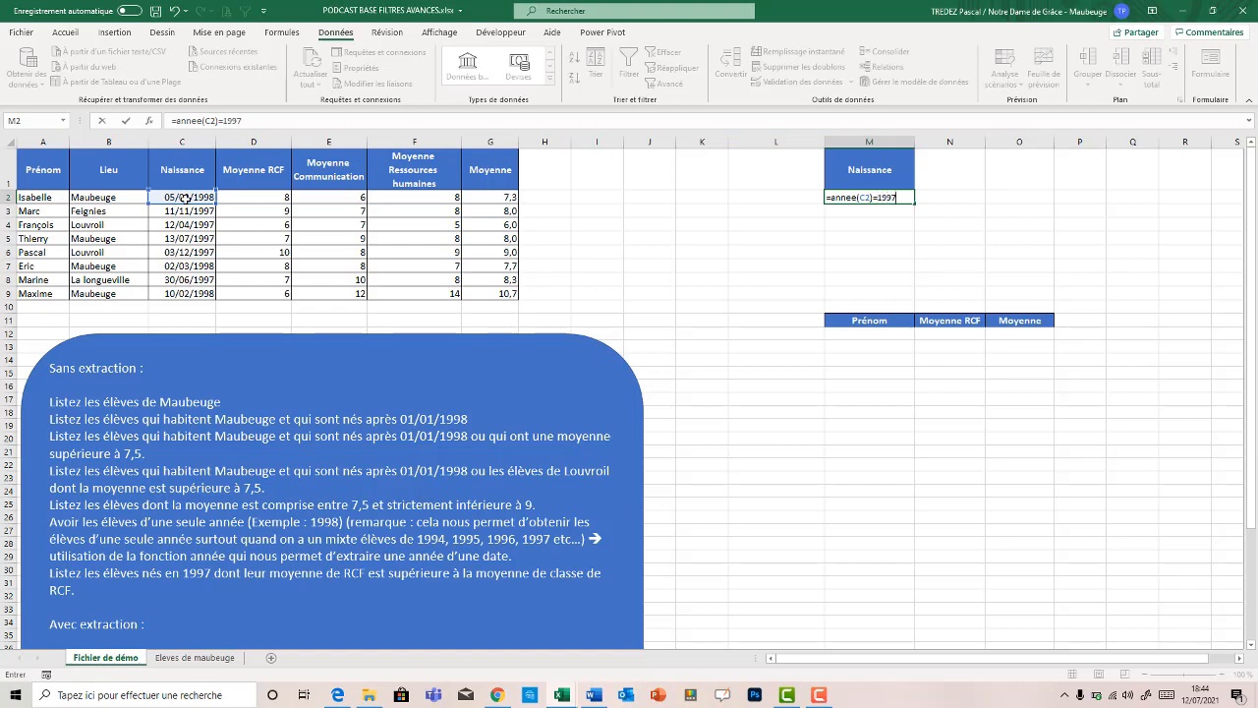
pyautogui.press('Return')
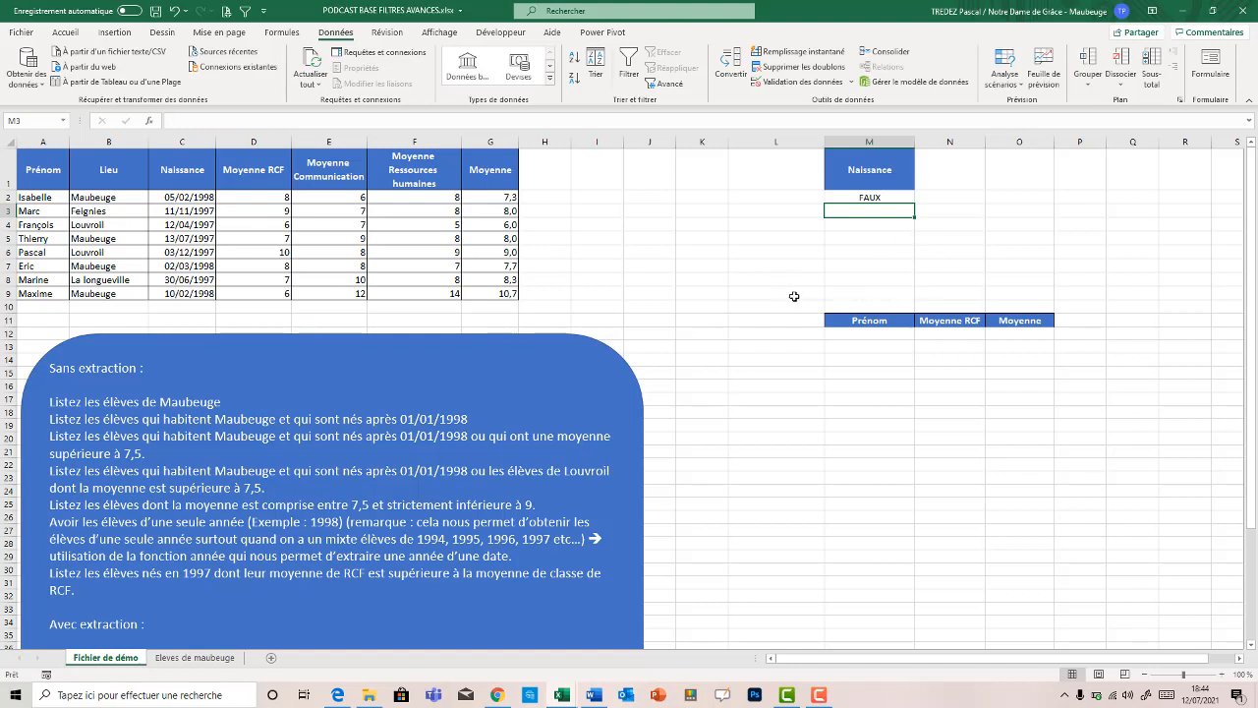
# Step: Try to extract the student list with an advanced filter using criteria M1:M2, copying the results under the headers in M11:O11
pyautogui.click(402, 222)
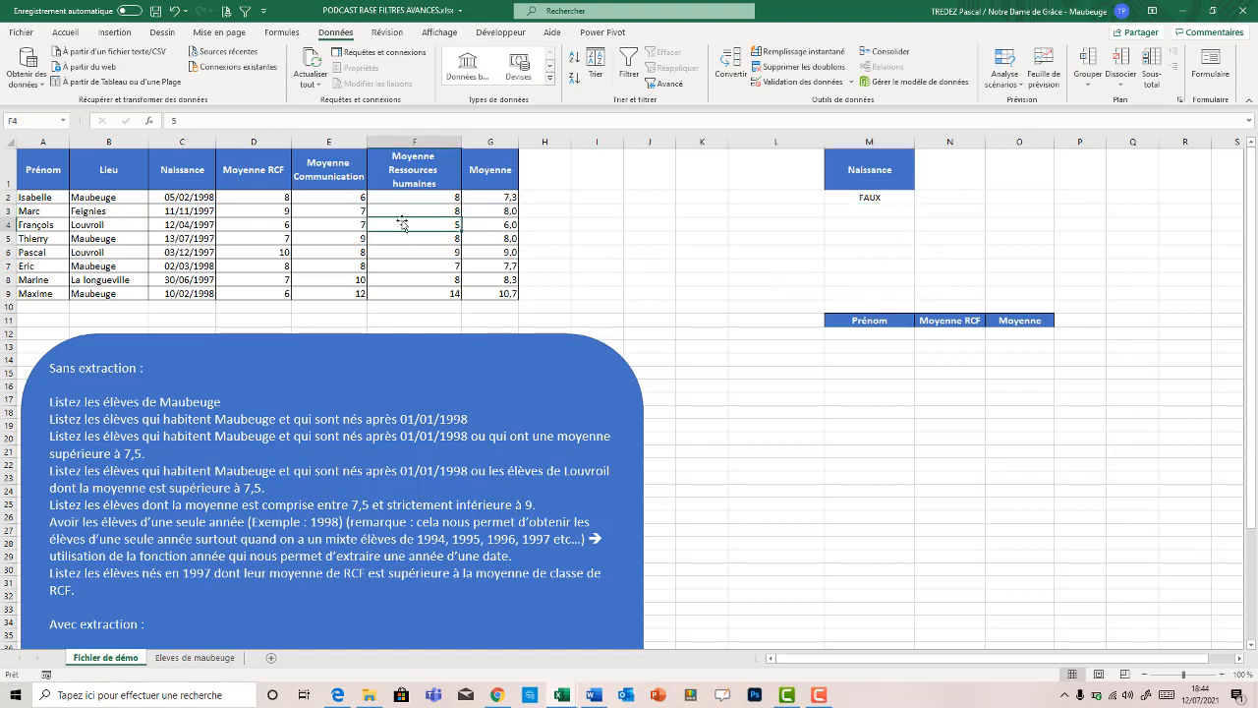
pyautogui.click(666, 89)
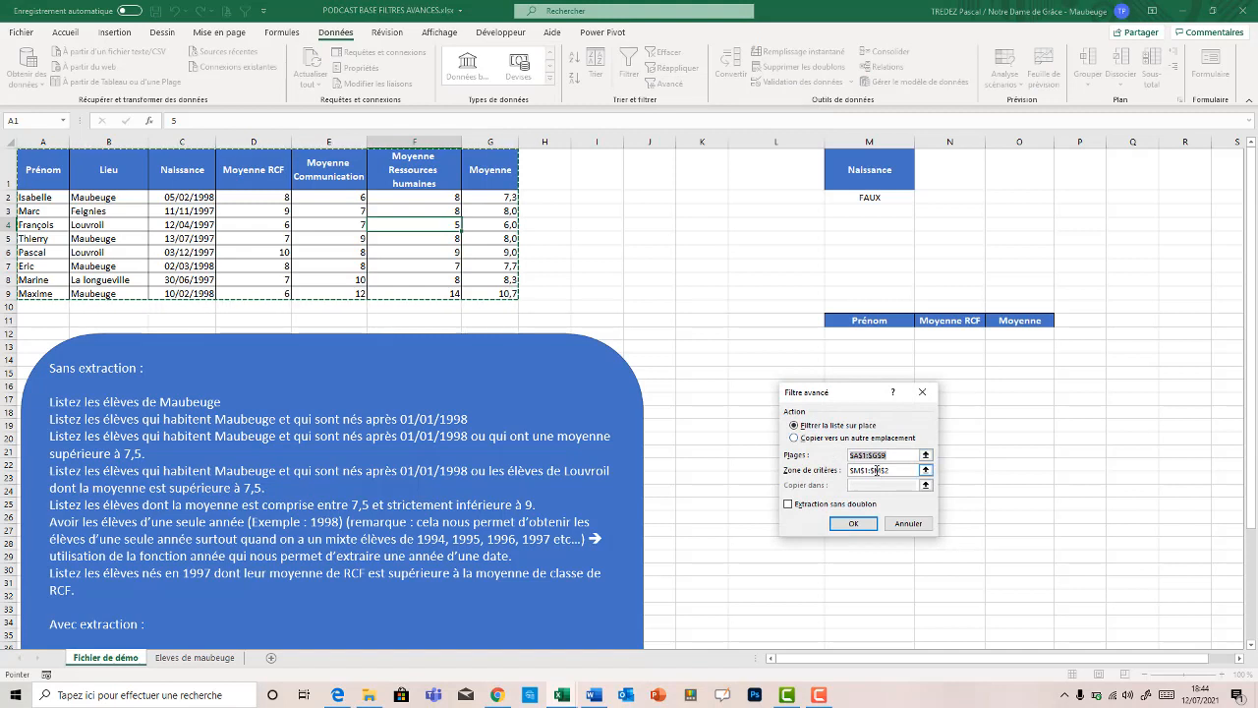
pyautogui.click(839, 471)
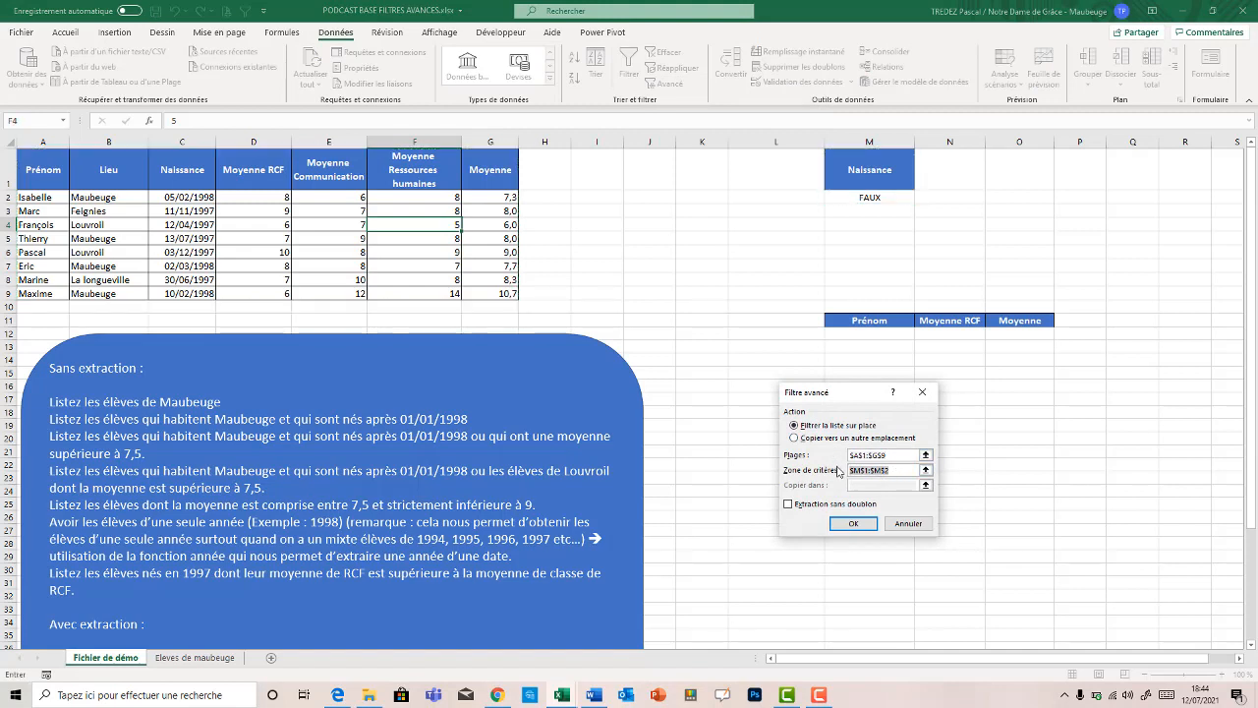
pyautogui.press('BackSpace')
pyautogui.moveTo(862, 171); pyautogui.dragTo(859, 199)
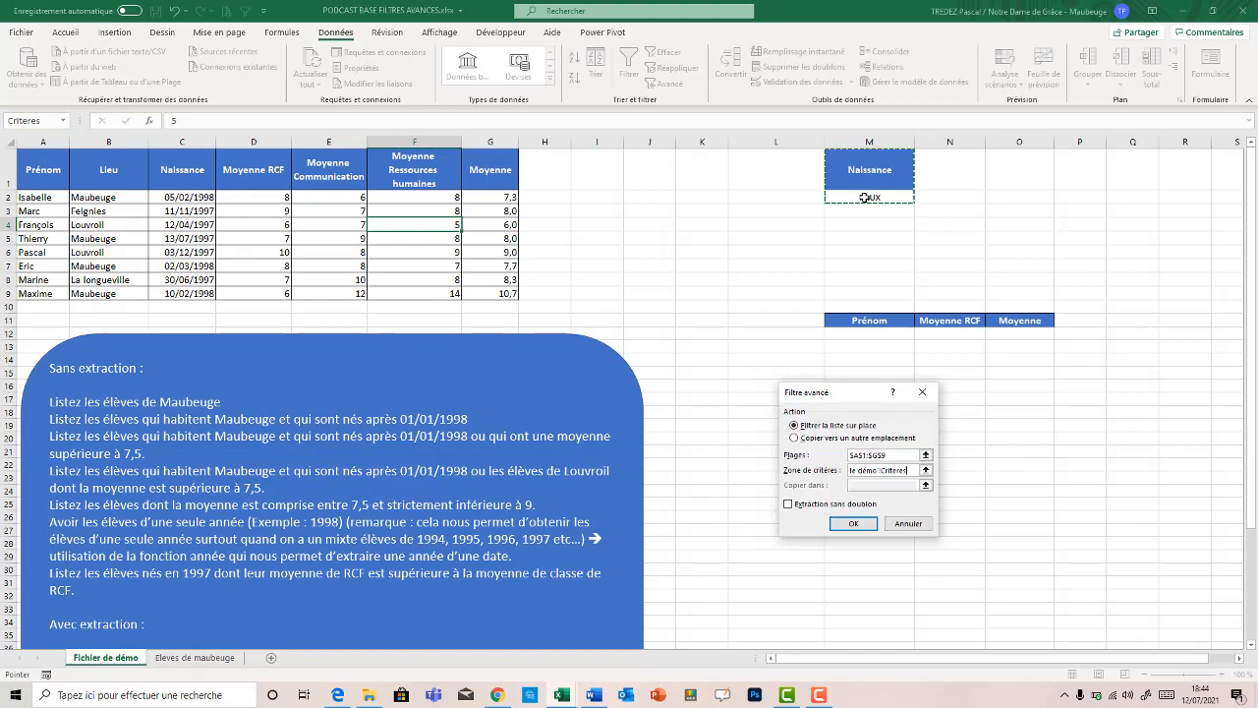
pyautogui.click(823, 437)
pyautogui.click(858, 485)
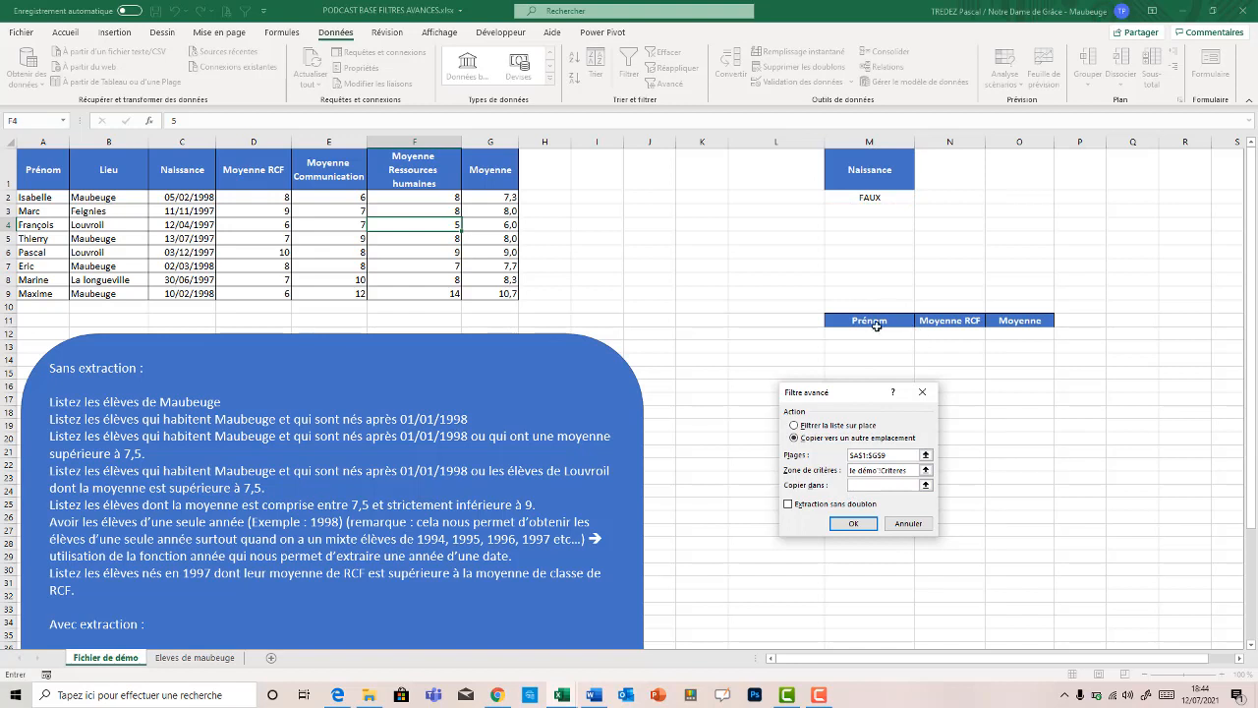
pyautogui.moveTo(870, 322); pyautogui.dragTo(1005, 321)
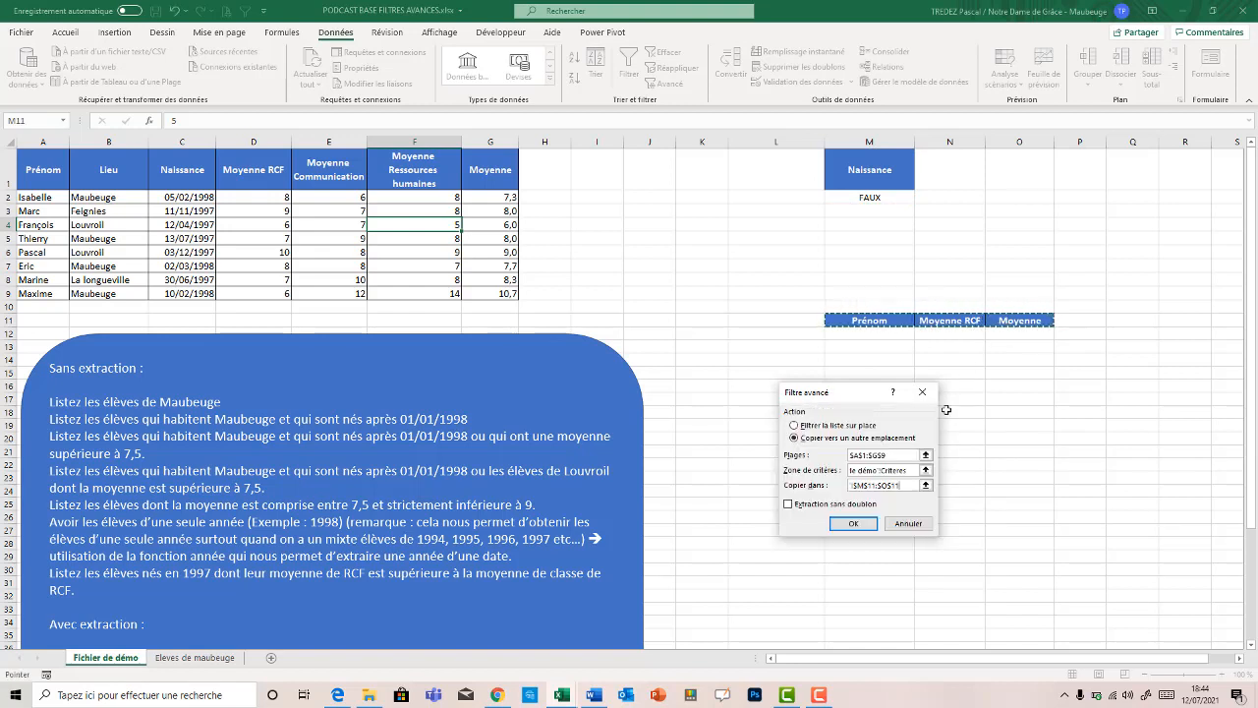
pyautogui.click(854, 524)
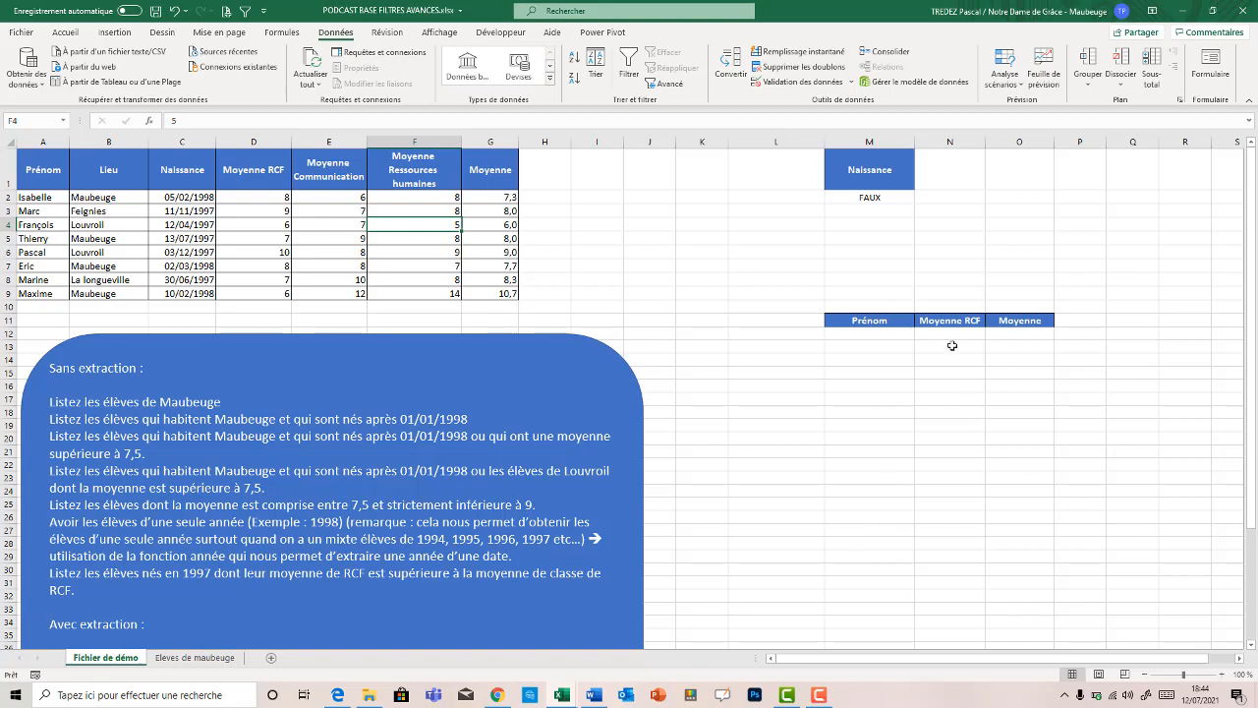
# Step: Rename the criteria header in M1 to Date Naissance so it differs from the list's Naissance header
pyautogui.click(895, 199)
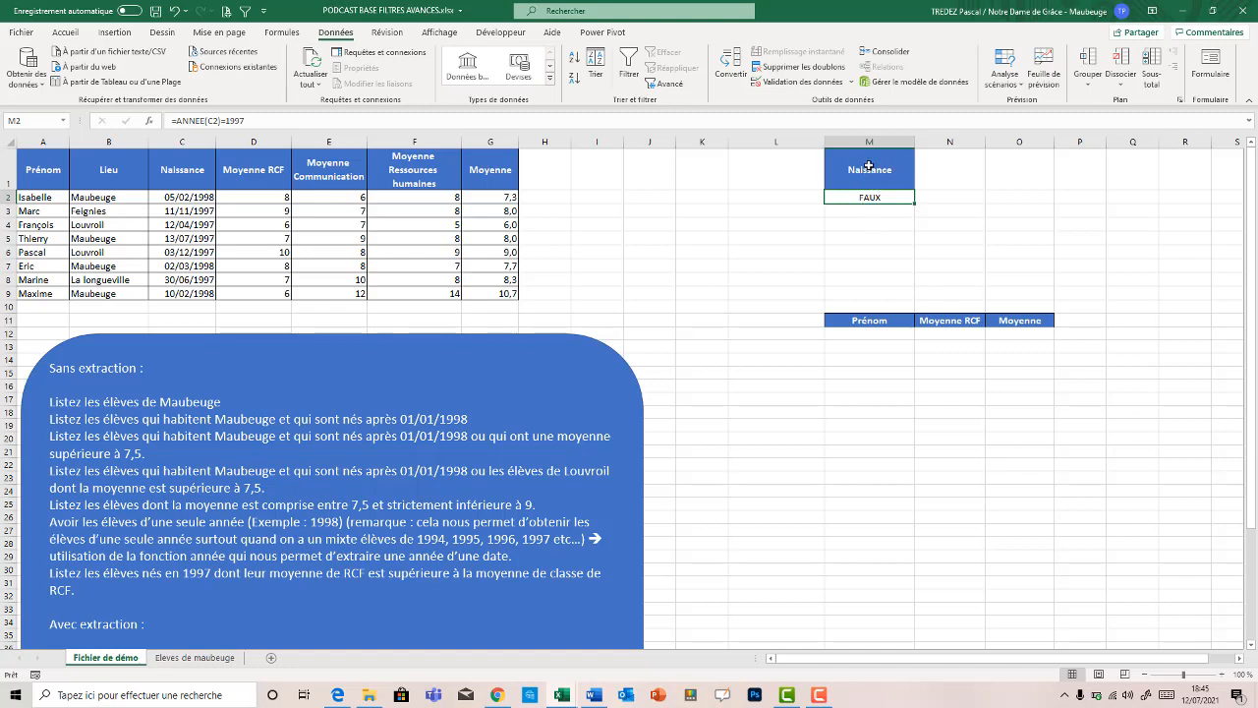
pyautogui.click(869, 167)
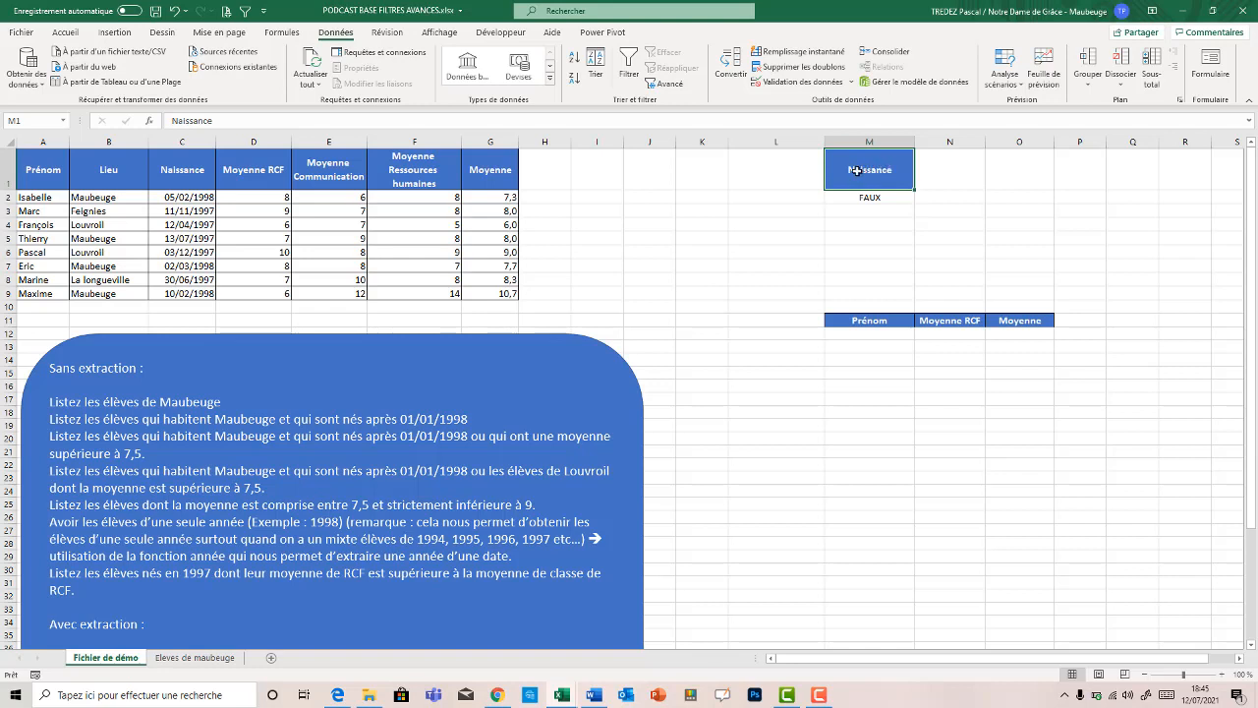
pyautogui.doubleClick(852, 171)
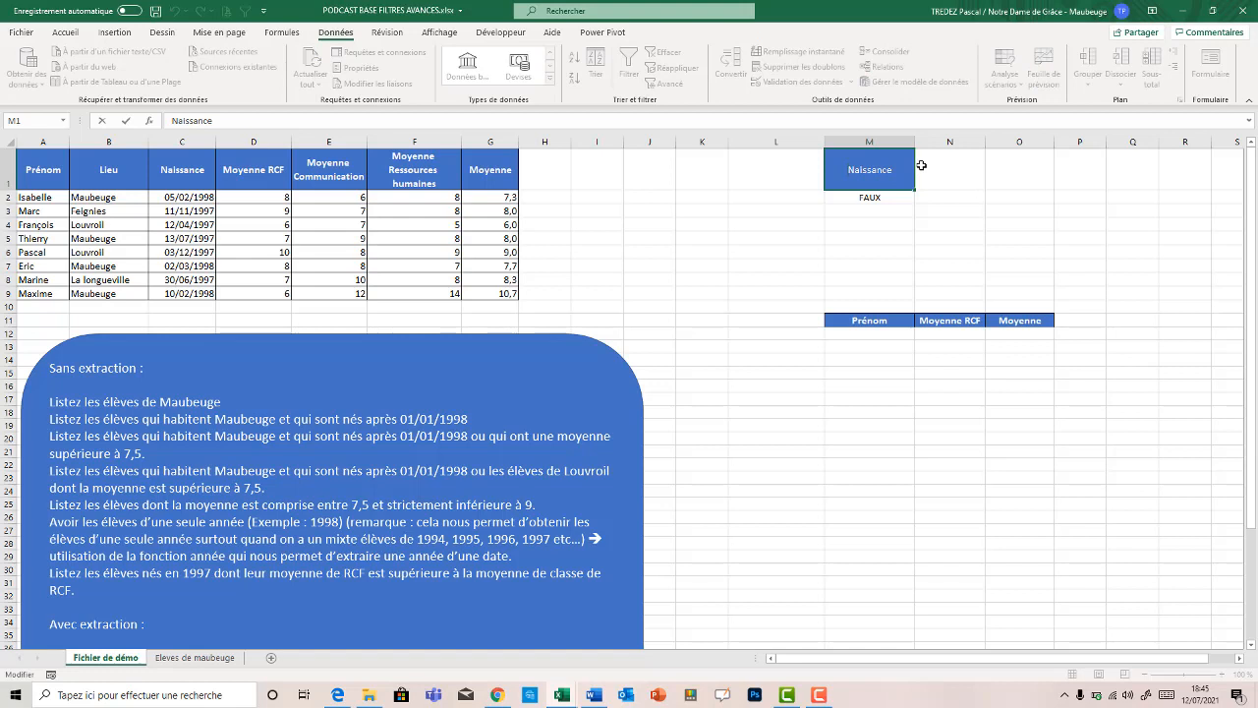
pyautogui.write('Date')
pyautogui.click(885, 211)
pyautogui.click(883, 197)
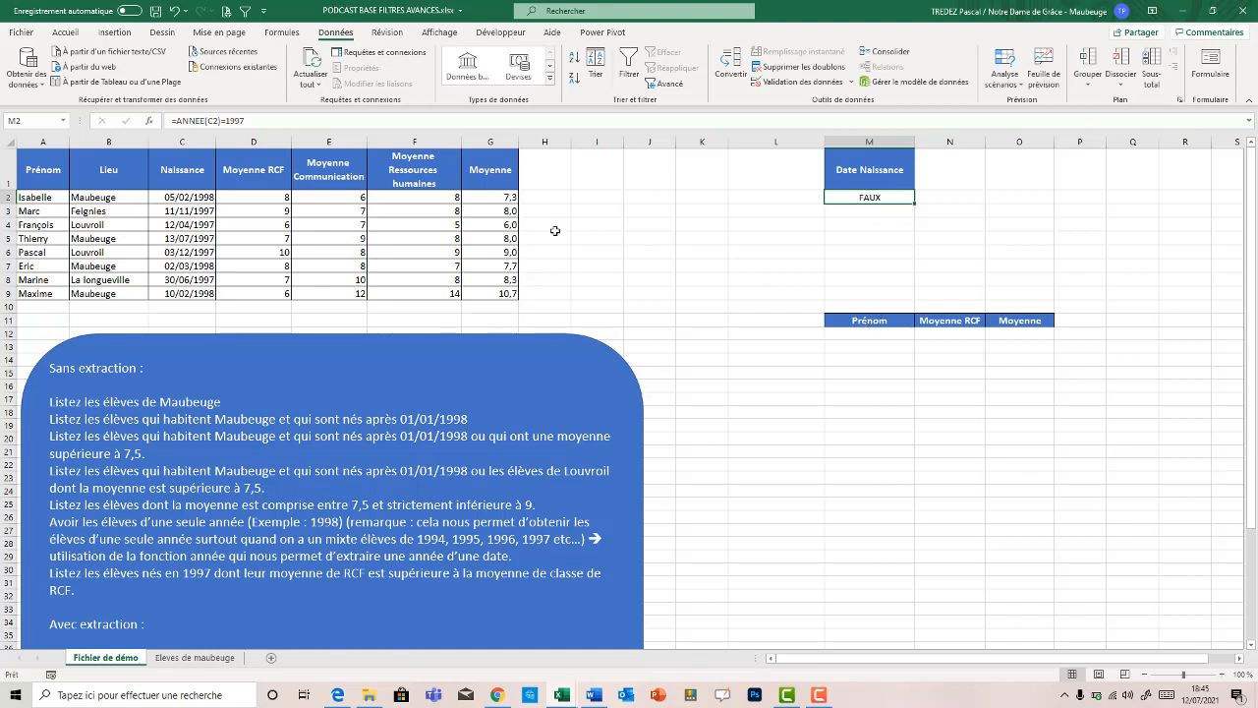
# Step: Run the advanced filter on A1:G9 with criteria M1:M2, copying the matching records to M11:O11
pyautogui.click(435, 238)
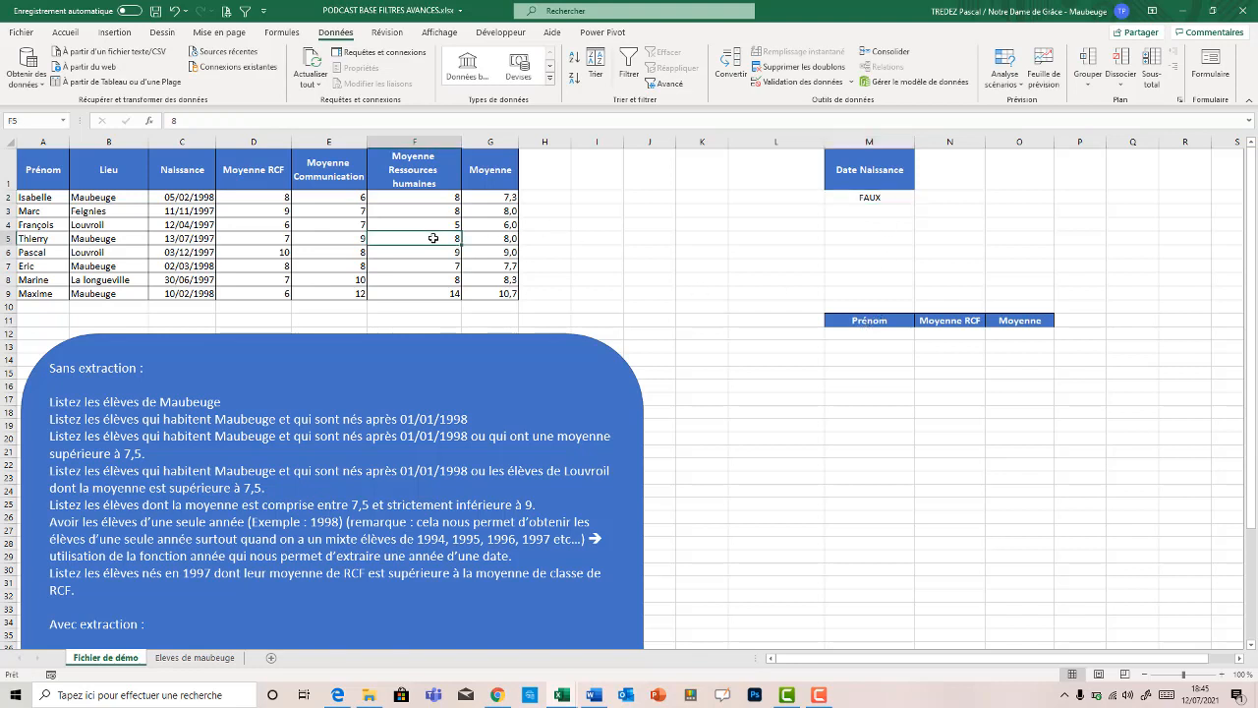
pyautogui.click(669, 85)
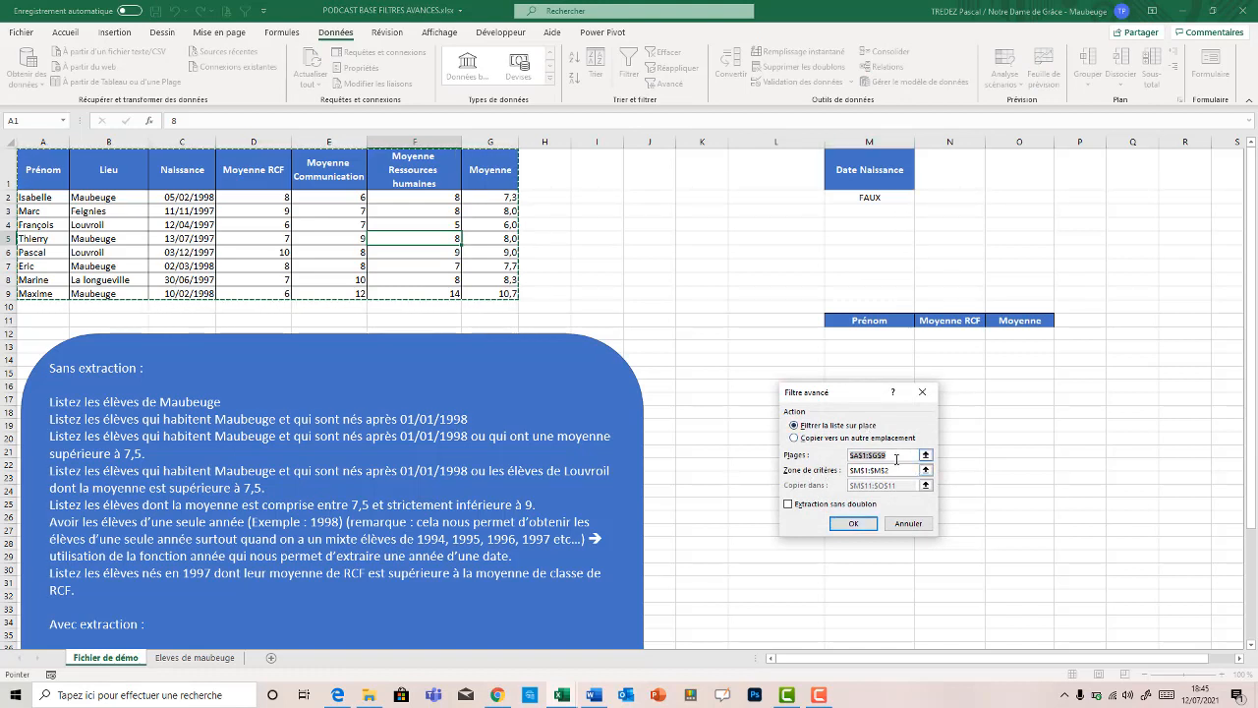
pyautogui.press('Tab')
pyautogui.press('Delete')
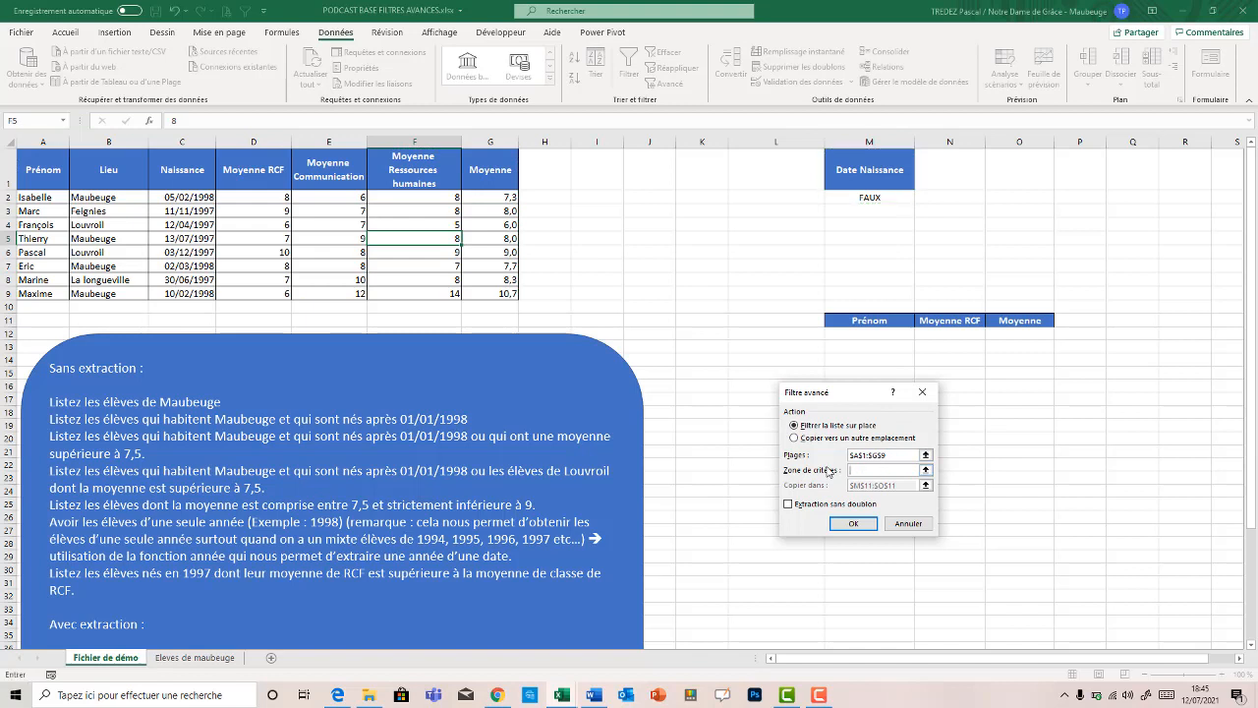
pyautogui.moveTo(880, 171); pyautogui.dragTo(885, 200)
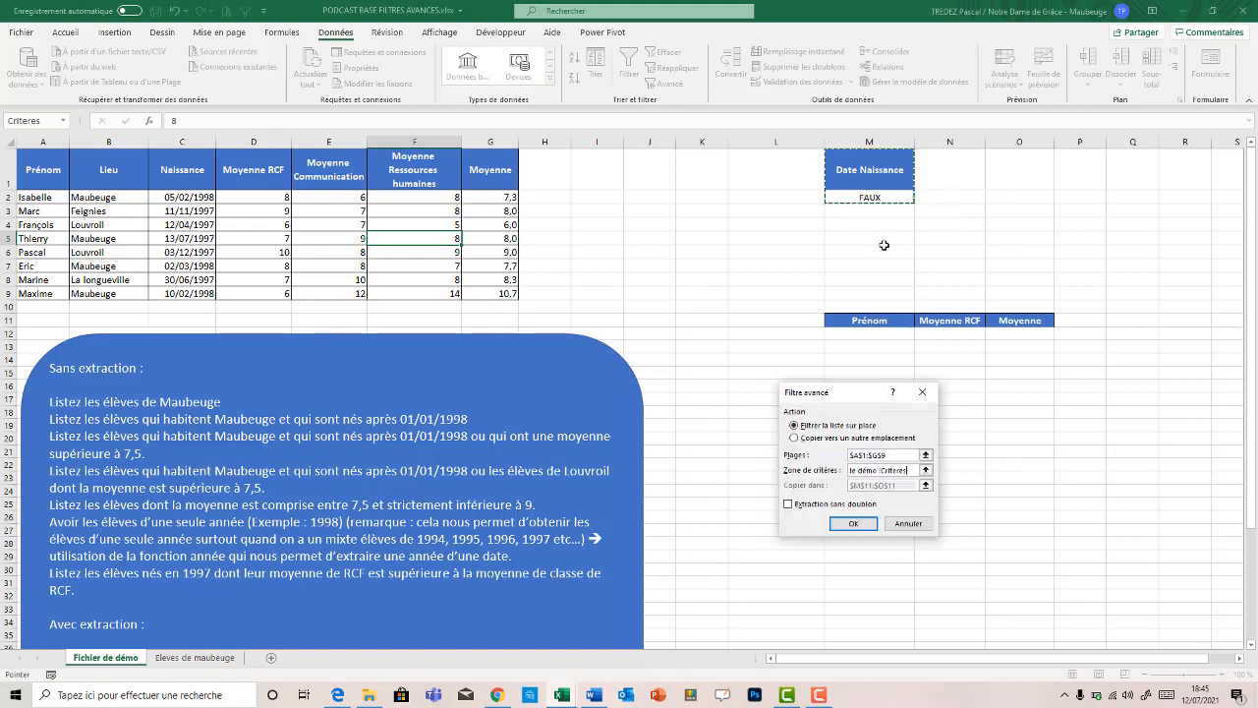
pyautogui.click(809, 439)
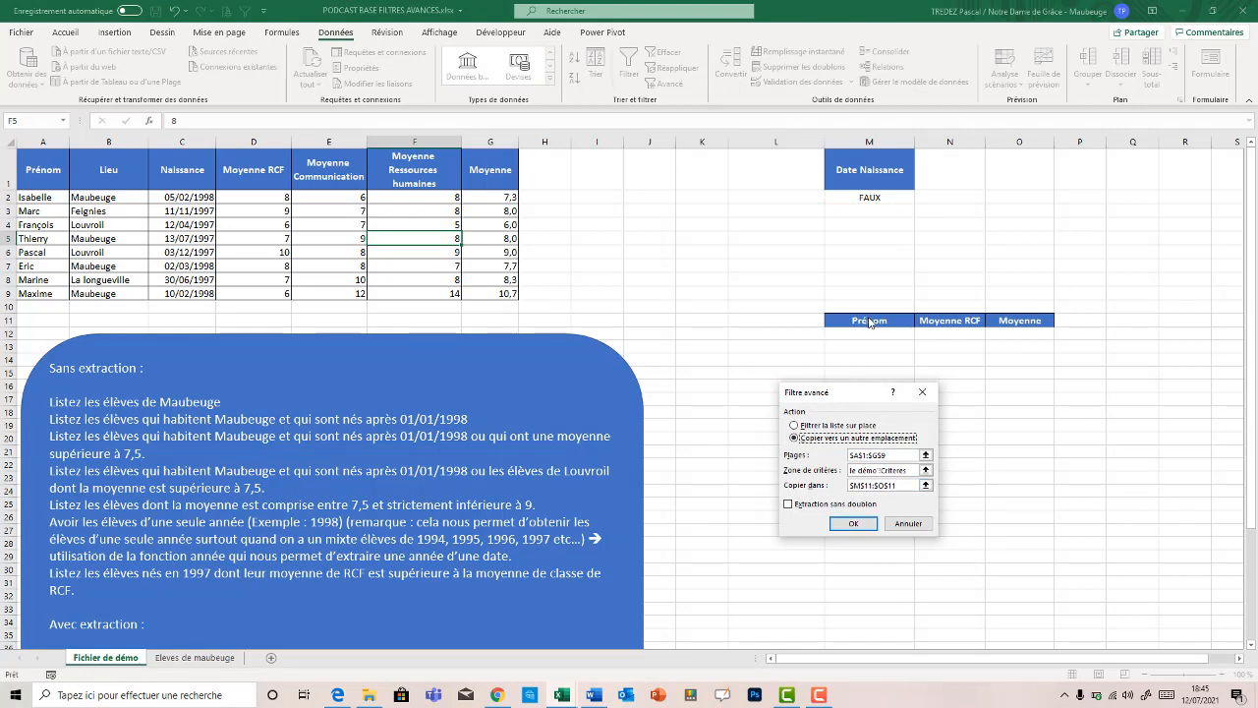
pyautogui.click(855, 524)
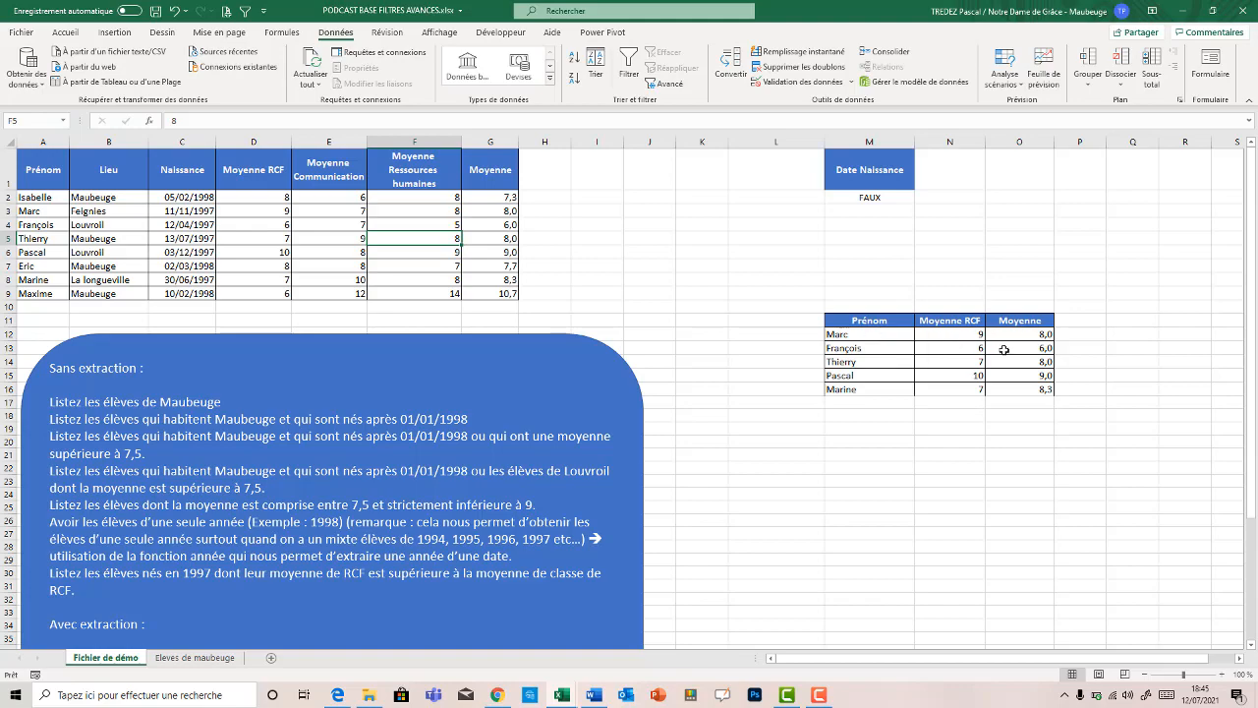
# Step: Delete the criteria and extraction cells M1:O16, shifting the remaining cells up
pyautogui.moveTo(1252, 456); pyautogui.dragTo(1252, 470)
pyautogui.moveTo(1256, 550); pyautogui.dragTo(1256, 602)
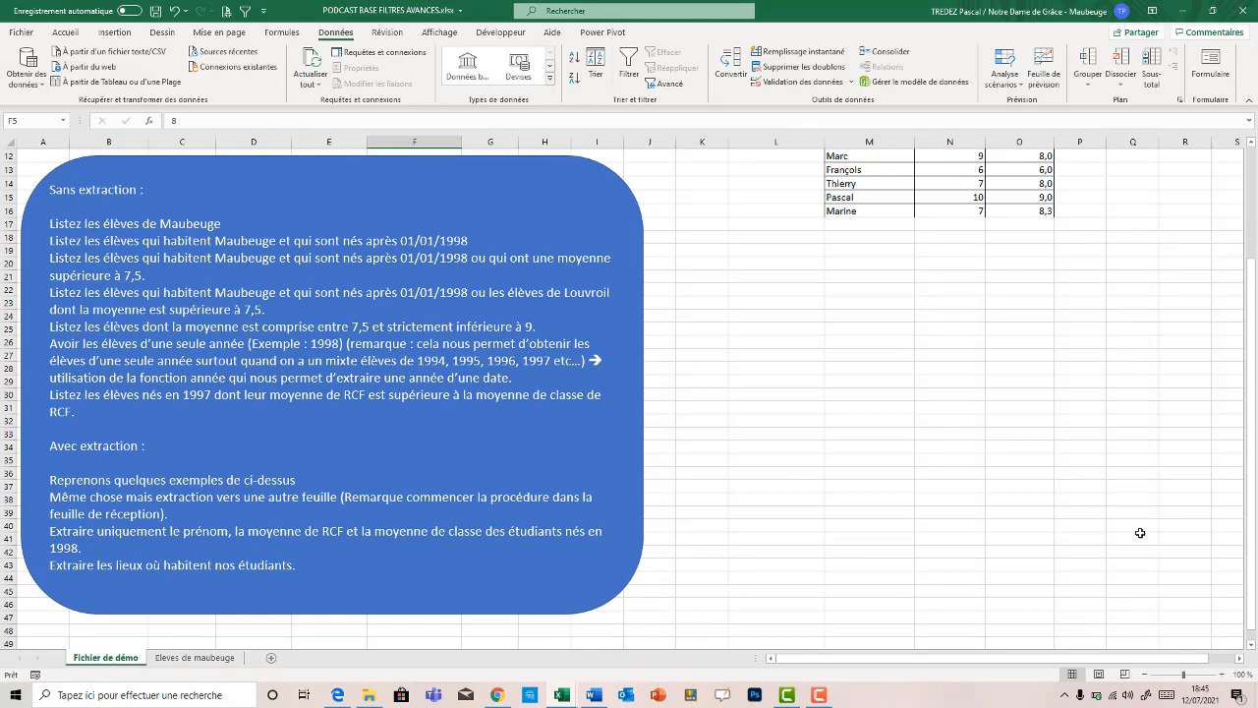
pyautogui.moveTo(1251, 553); pyautogui.dragTo(1256, 433)
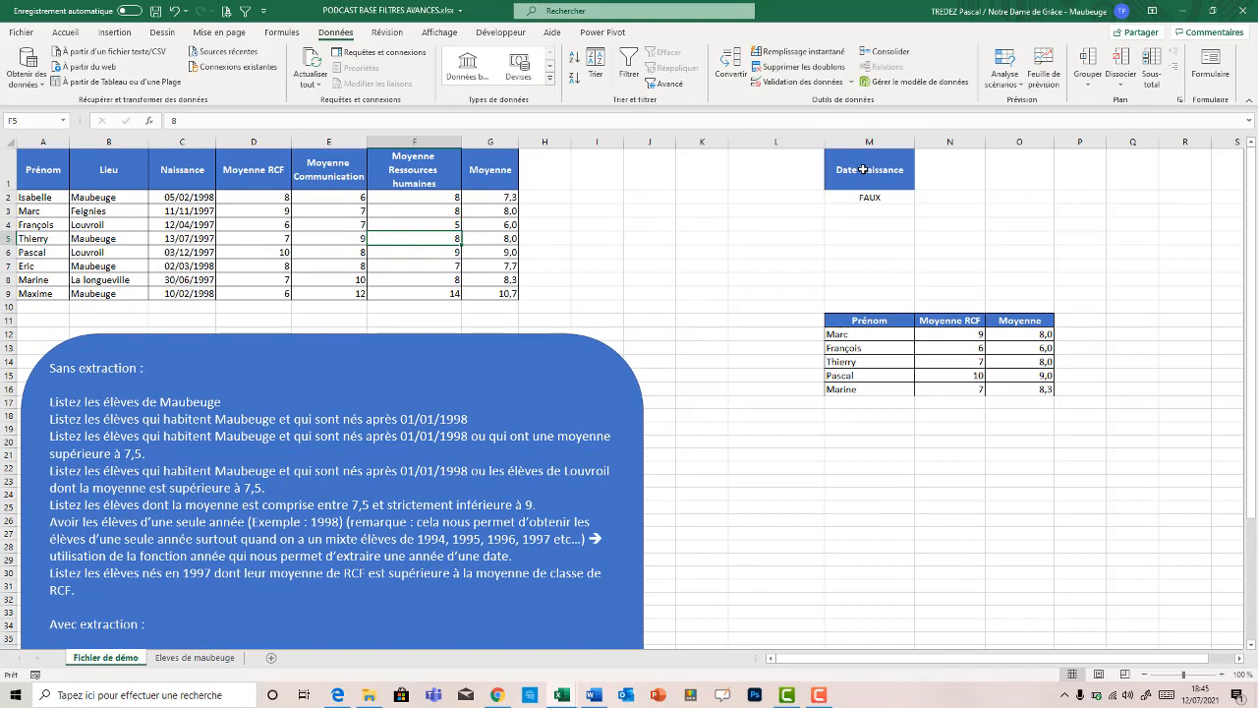
pyautogui.moveTo(851, 169); pyautogui.dragTo(1018, 390)
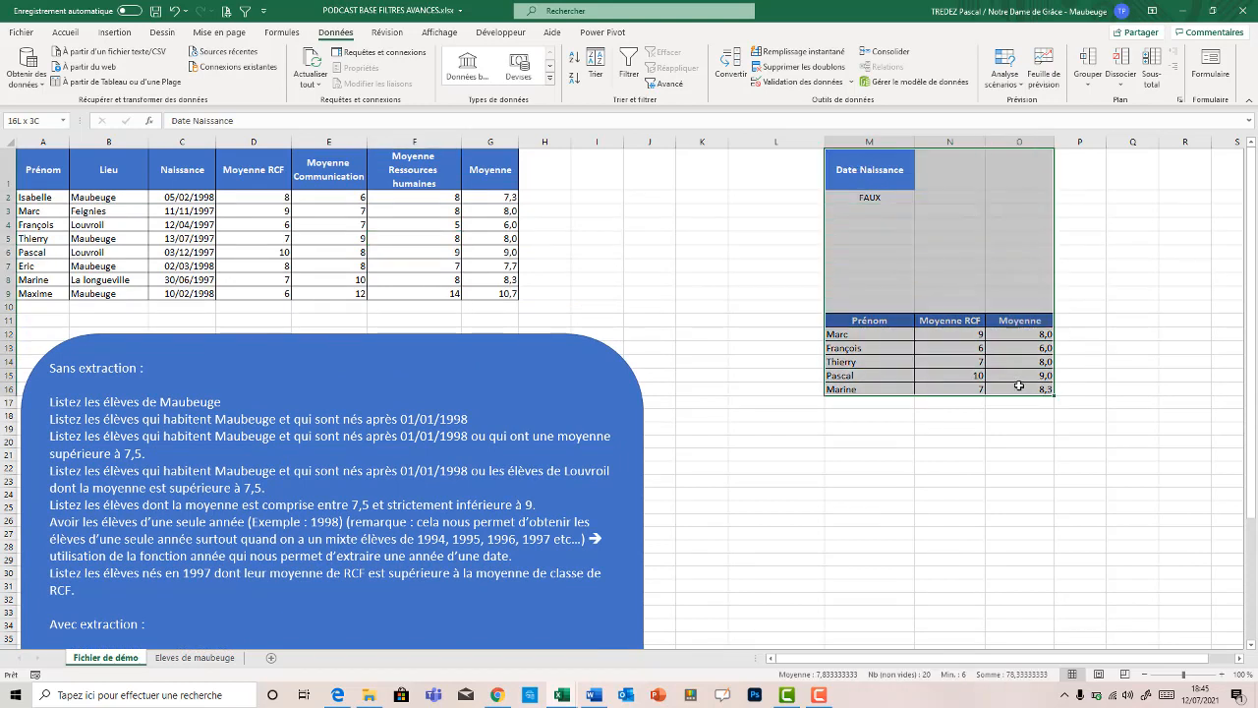
pyautogui.rightClick(890, 248)
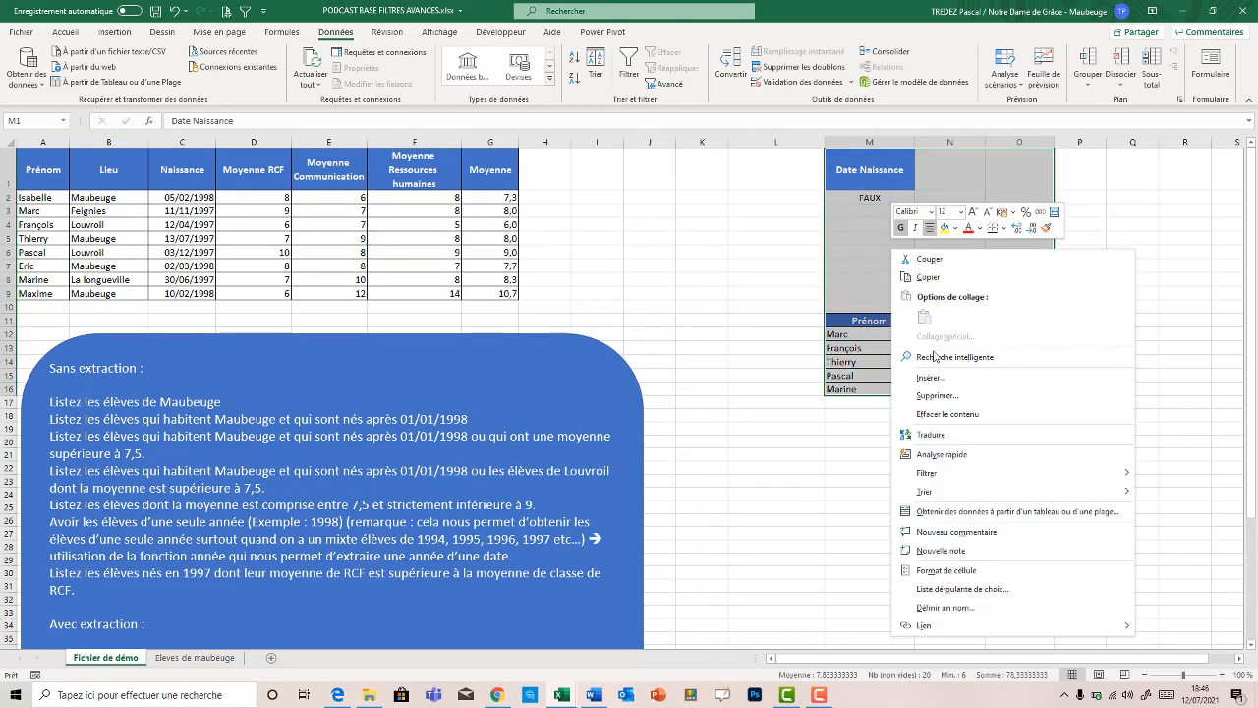
pyautogui.click(934, 394)
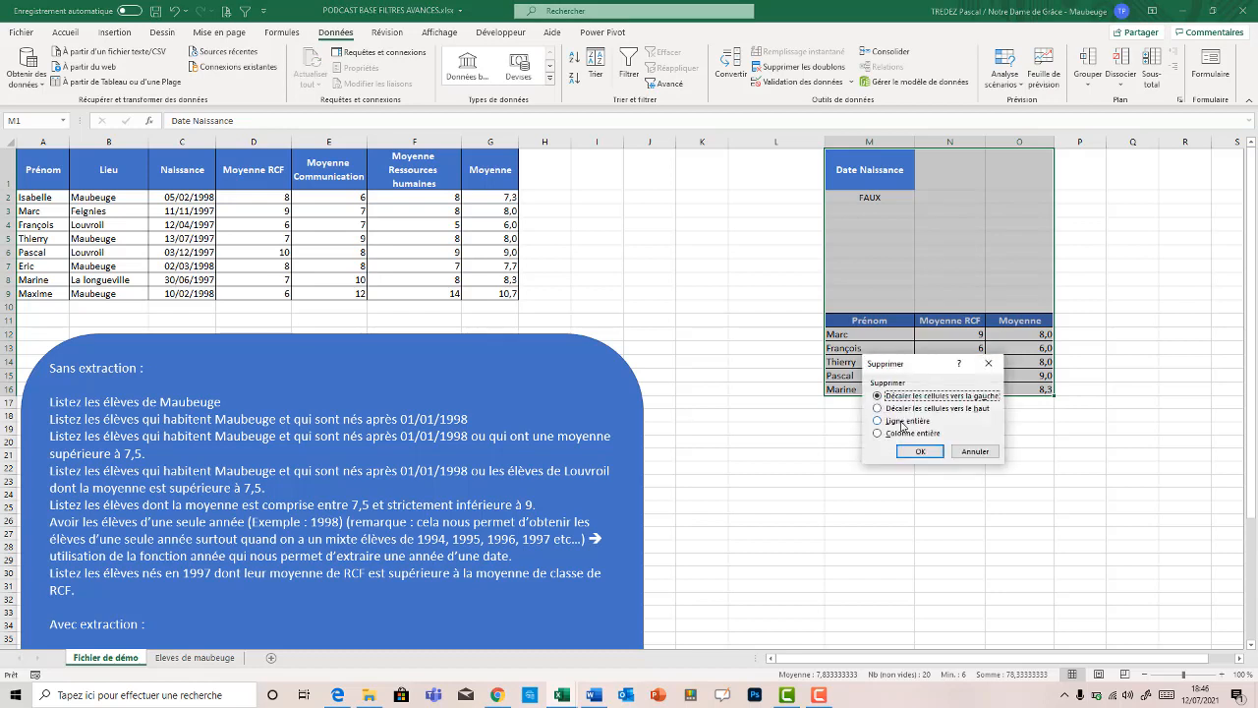
pyautogui.click(905, 409)
pyautogui.click(917, 452)
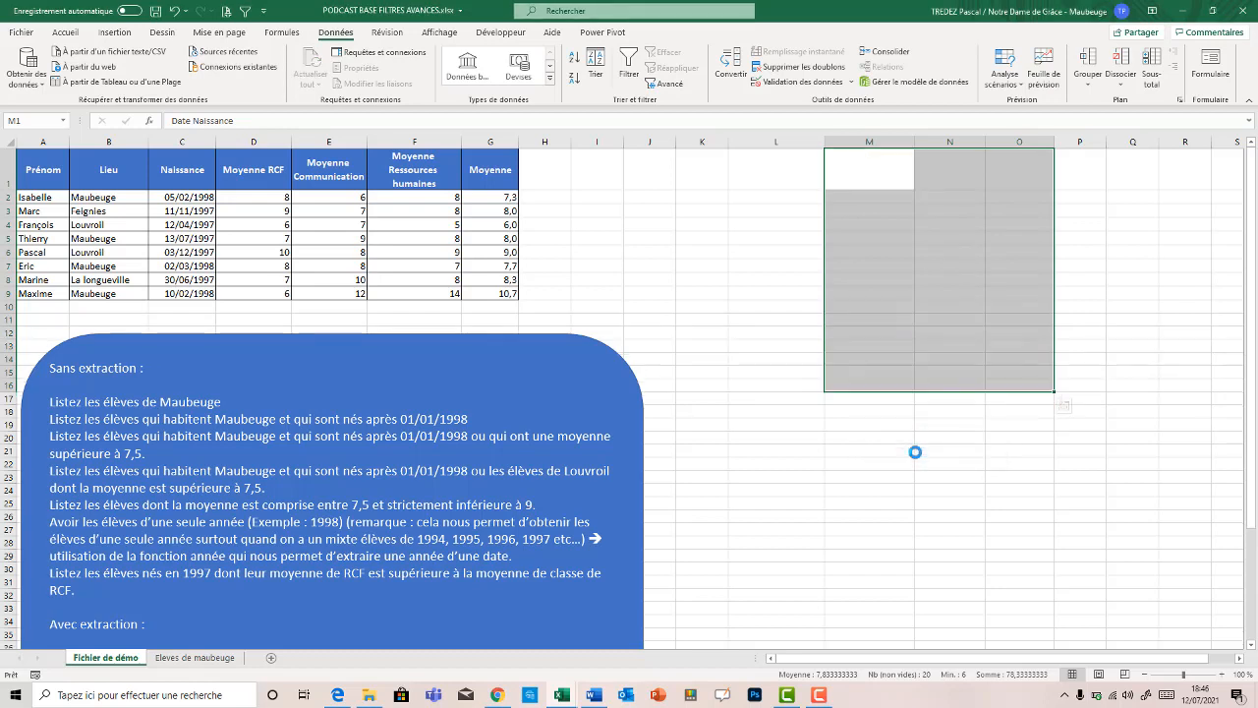
pyautogui.click(759, 291)
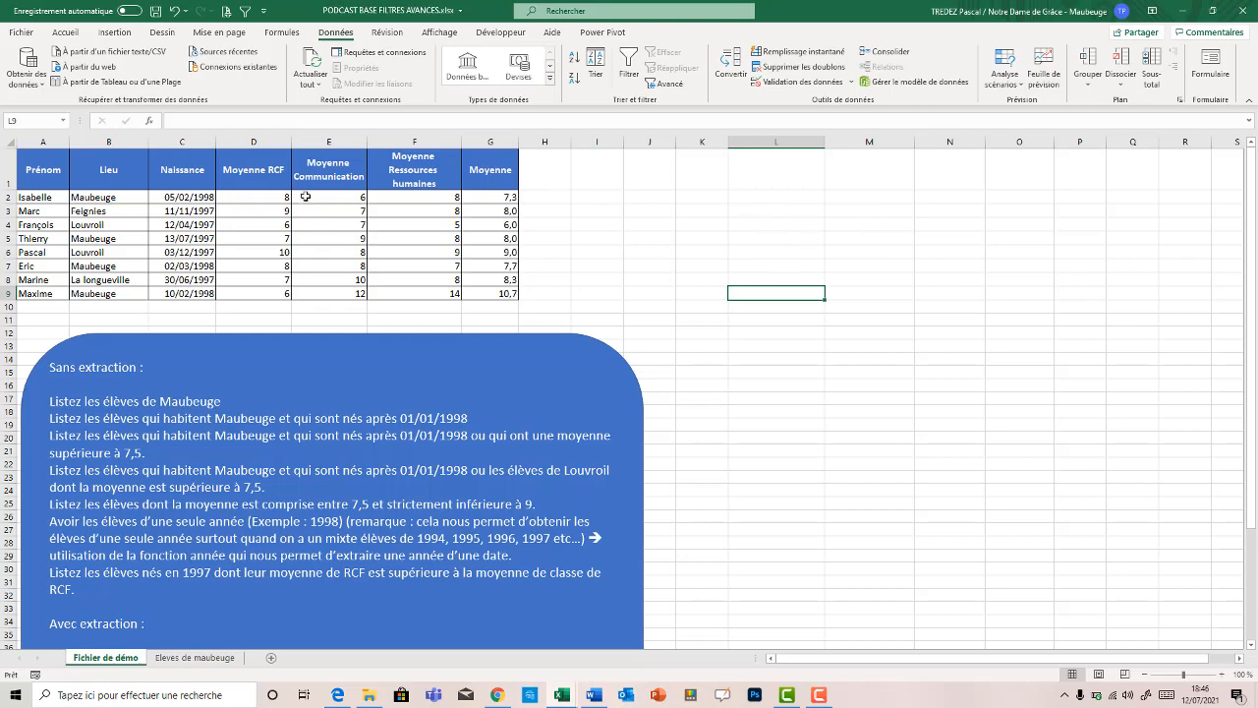
# Step: Copy the Lieu header from B1 to M1 as the extraction header
pyautogui.click(118, 167)
pyautogui.hotkey('ctrl', 'c')
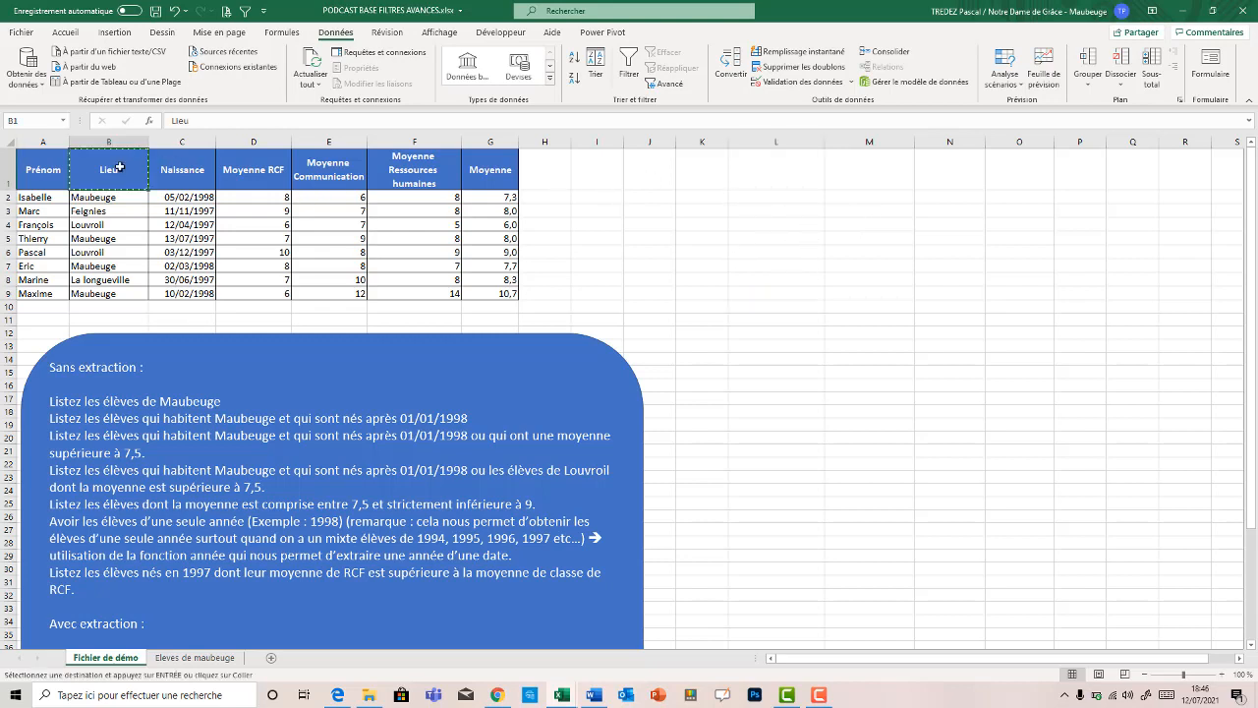
pyautogui.click(878, 175)
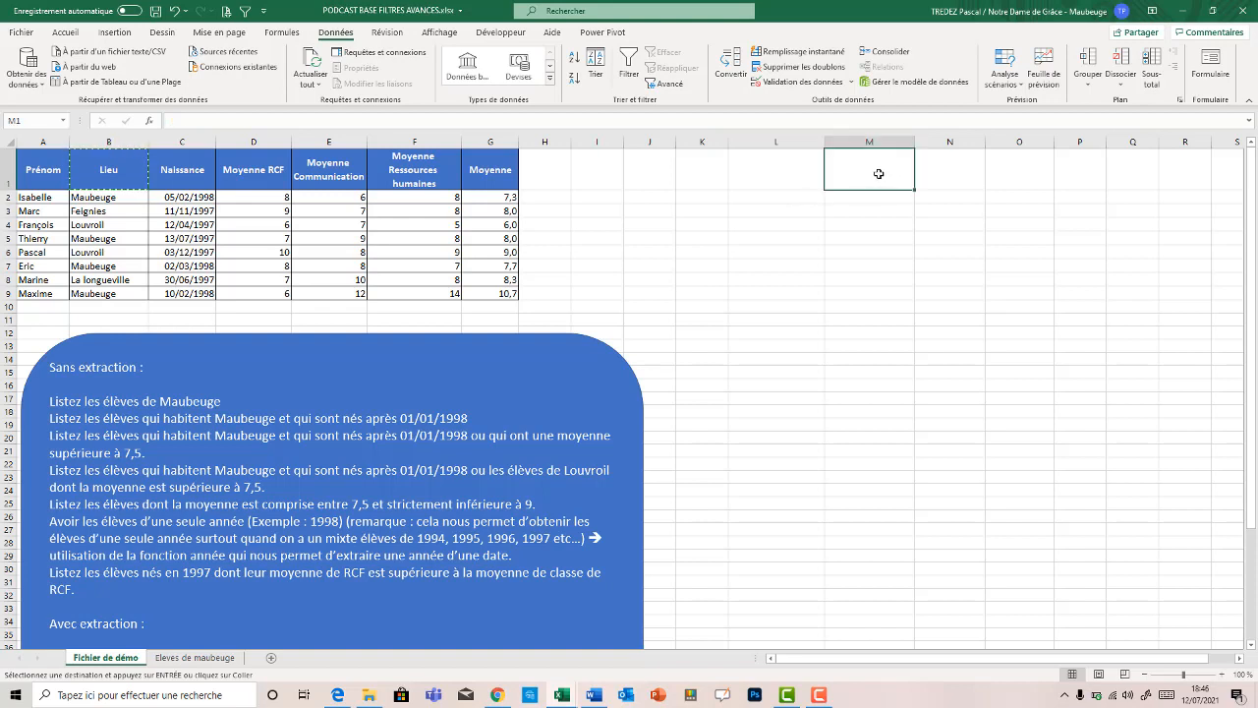
pyautogui.hotkey('ctrl', 'v')
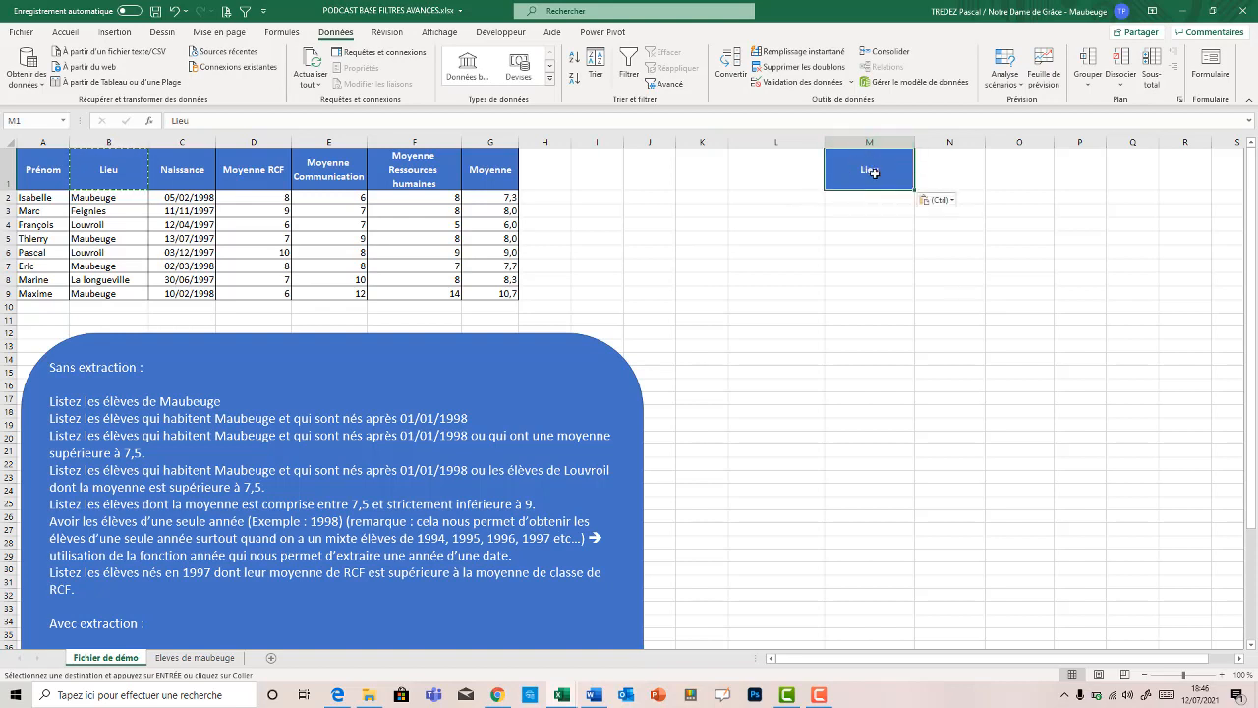
# Step: Extract the student list's Lieu values without duplicates to M1 using an advanced filter on A1:G9 with no criteria range
pyautogui.click(393, 233)
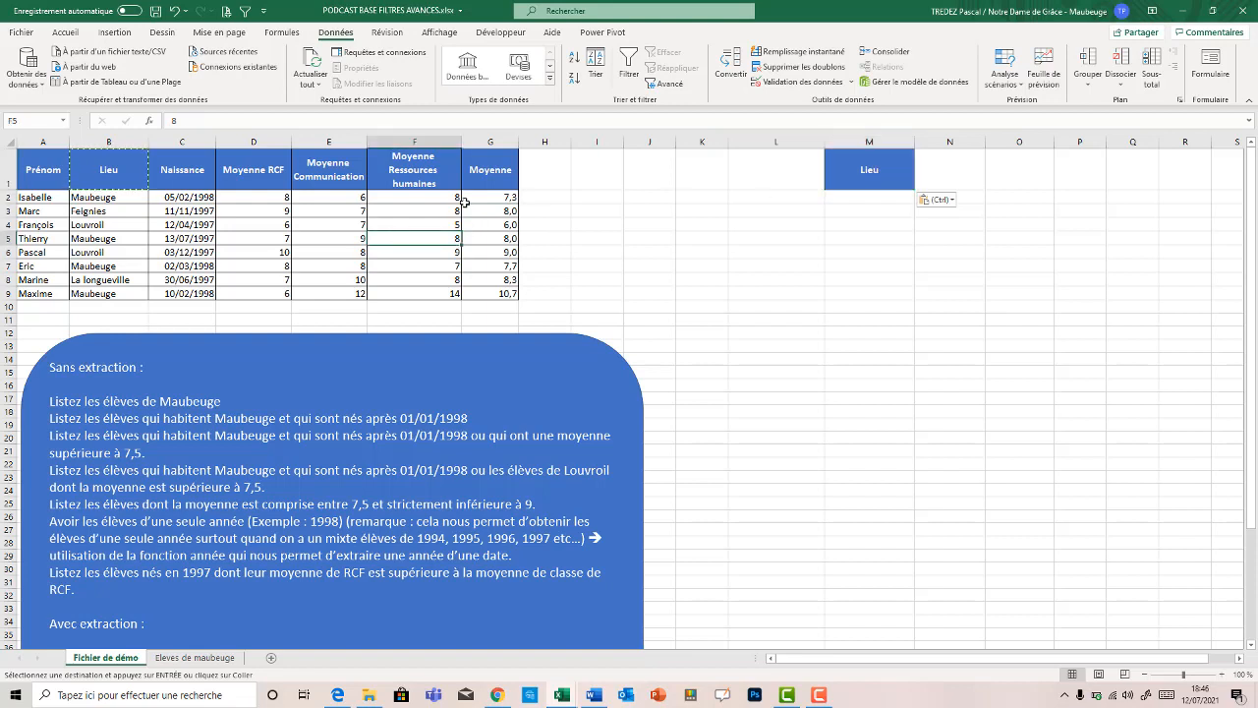
pyautogui.click(670, 85)
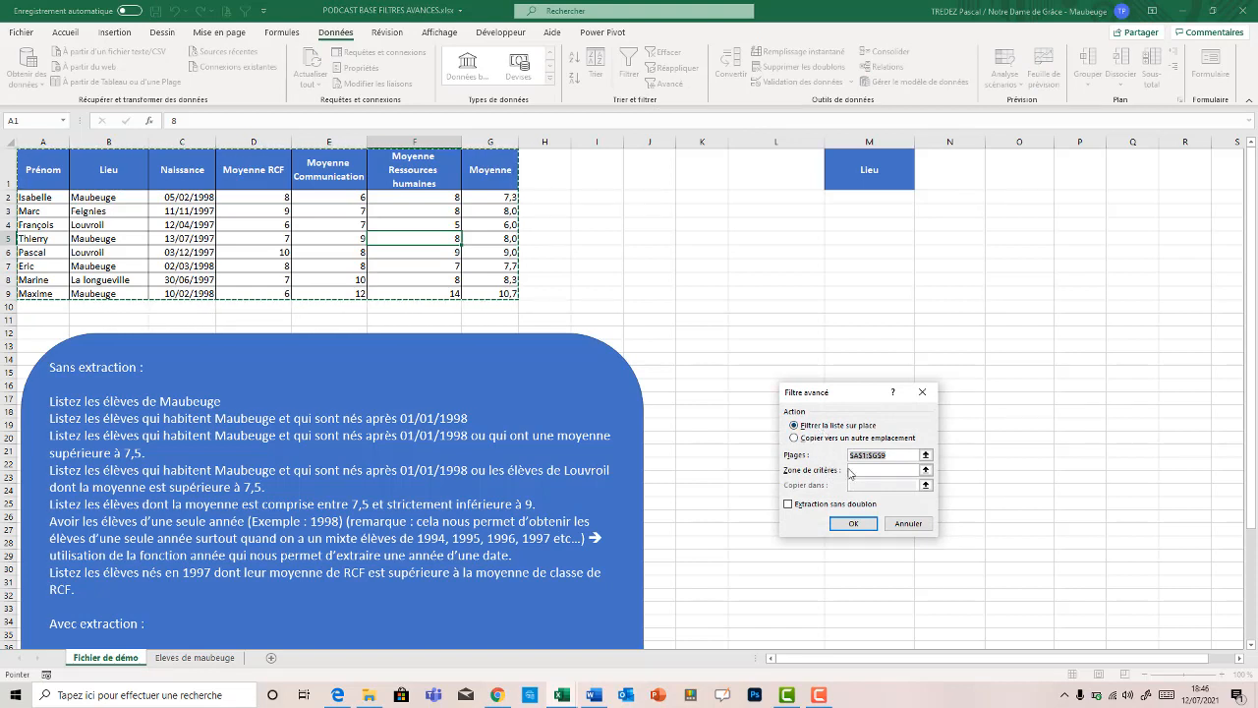
pyautogui.click(853, 470)
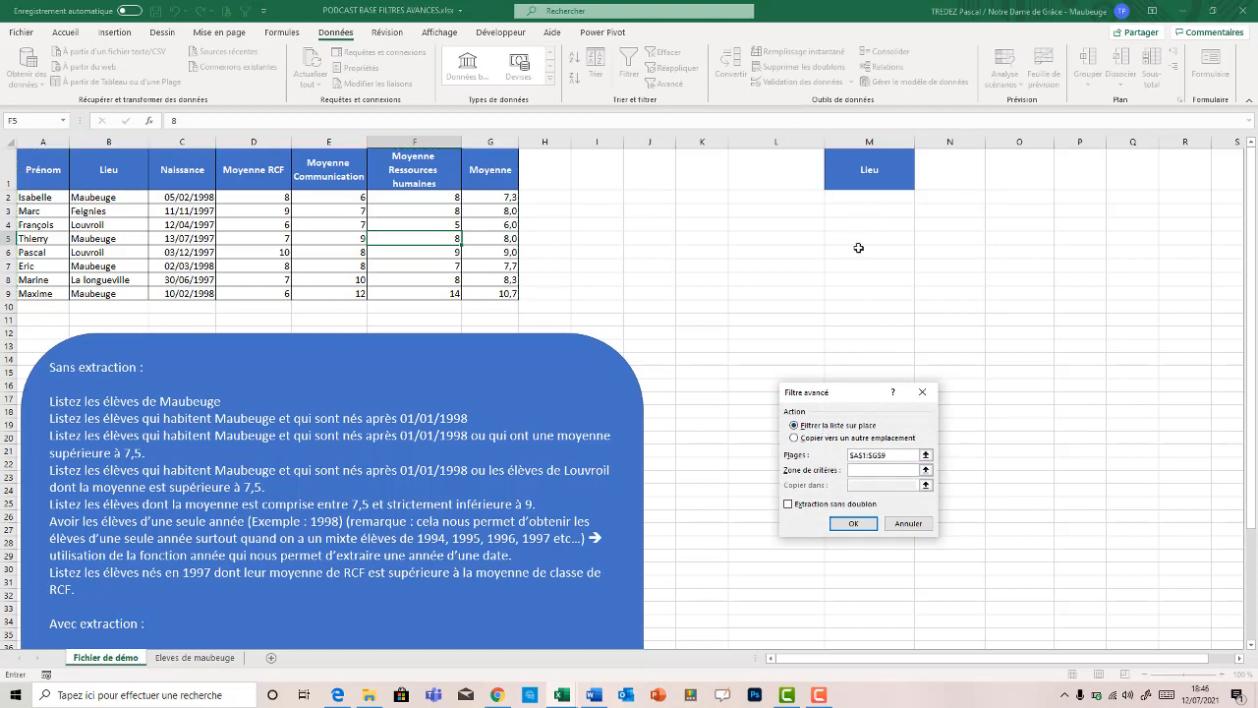
pyautogui.click(797, 439)
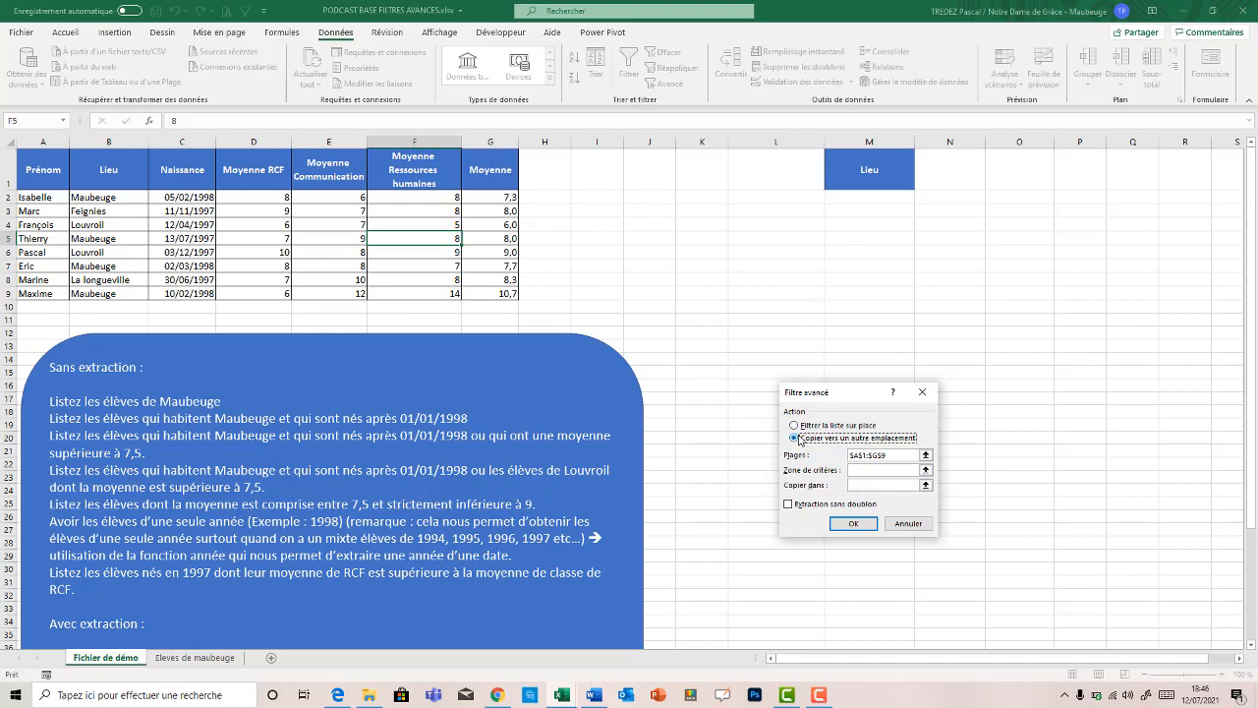
pyautogui.click(864, 483)
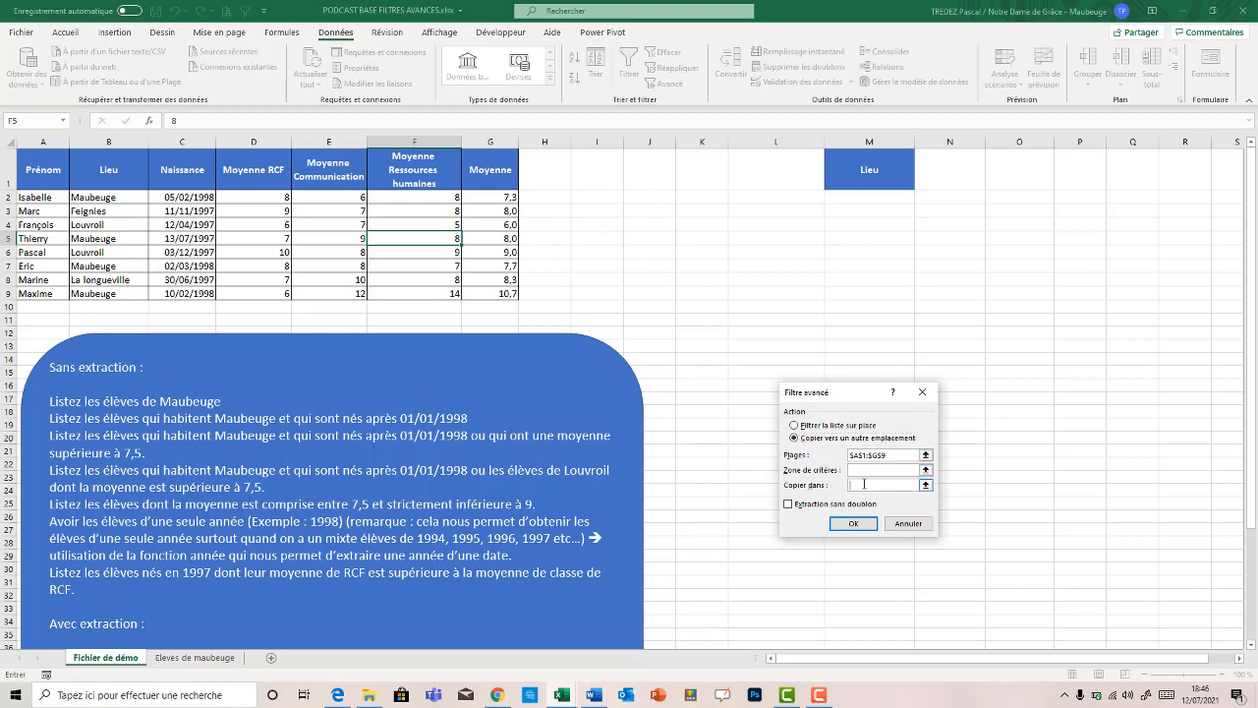
pyautogui.click(864, 177)
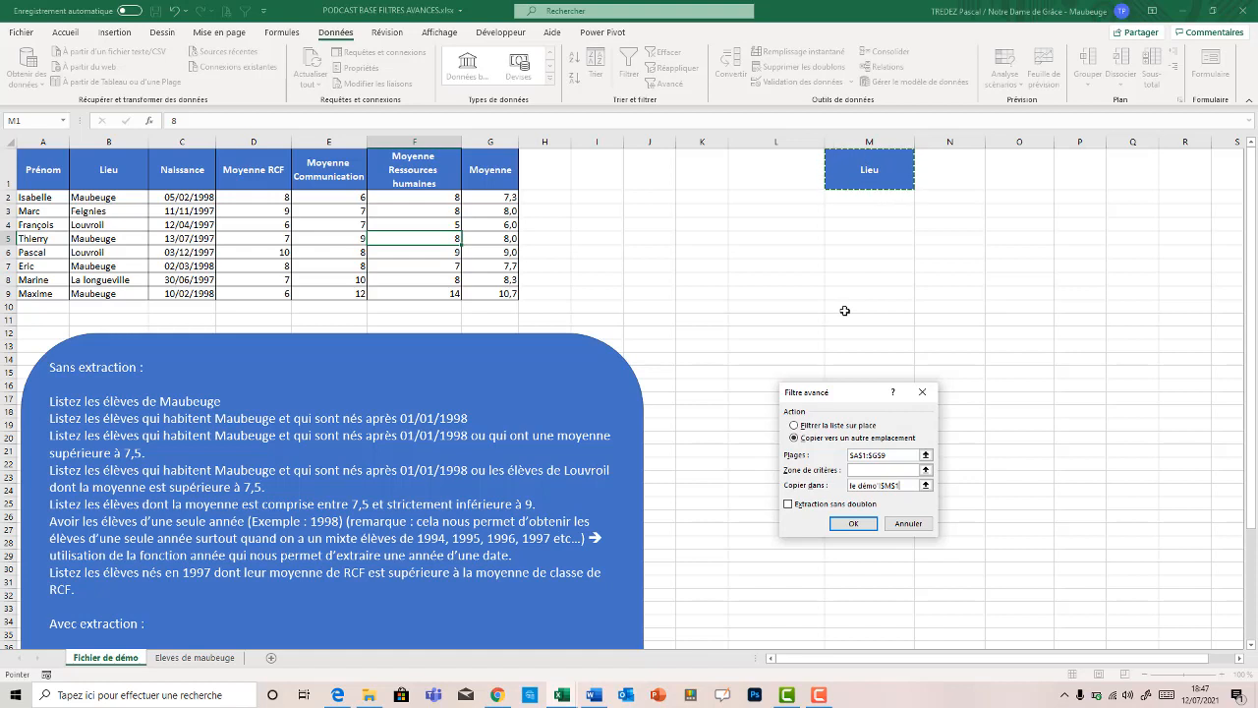
pyautogui.click(791, 508)
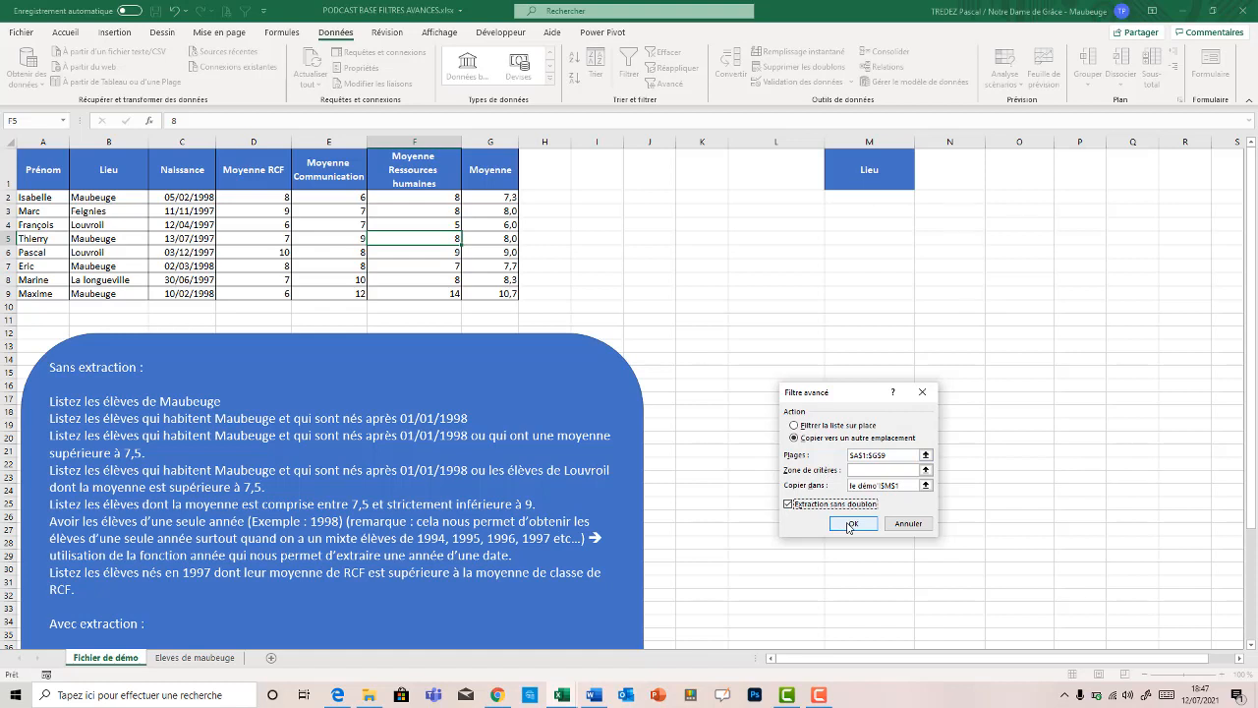
pyautogui.click(852, 524)
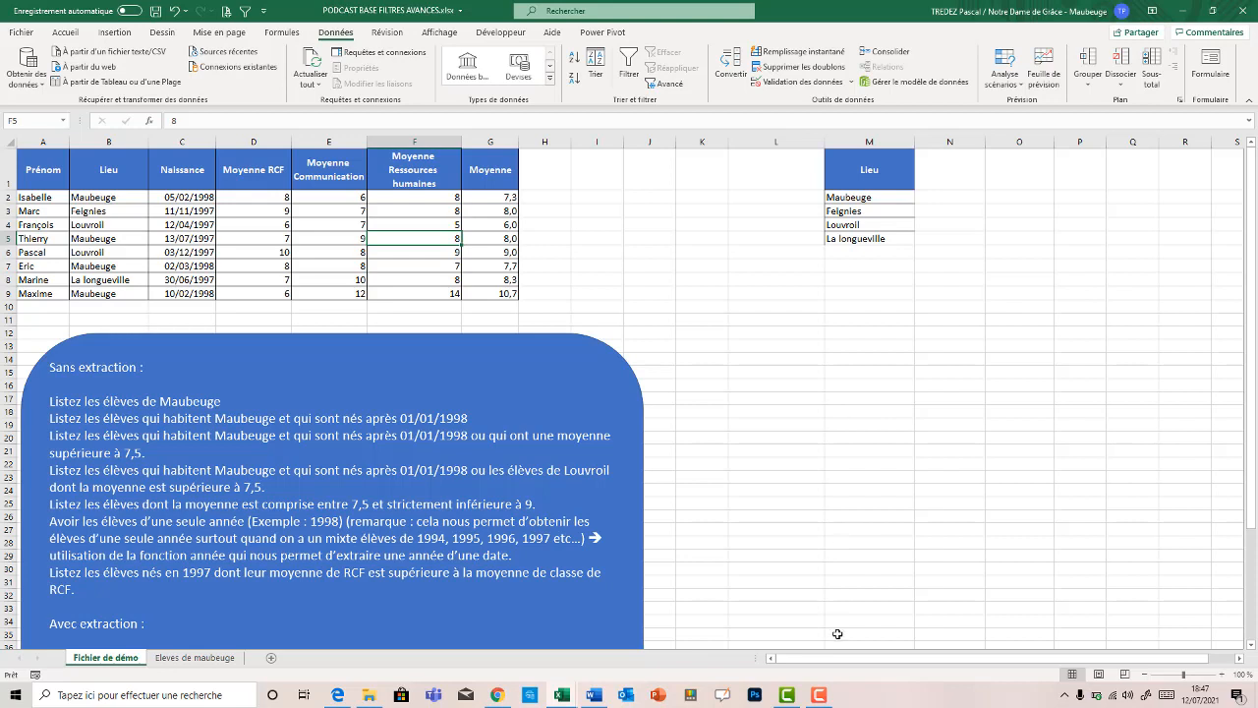
pyautogui.click(818, 694)
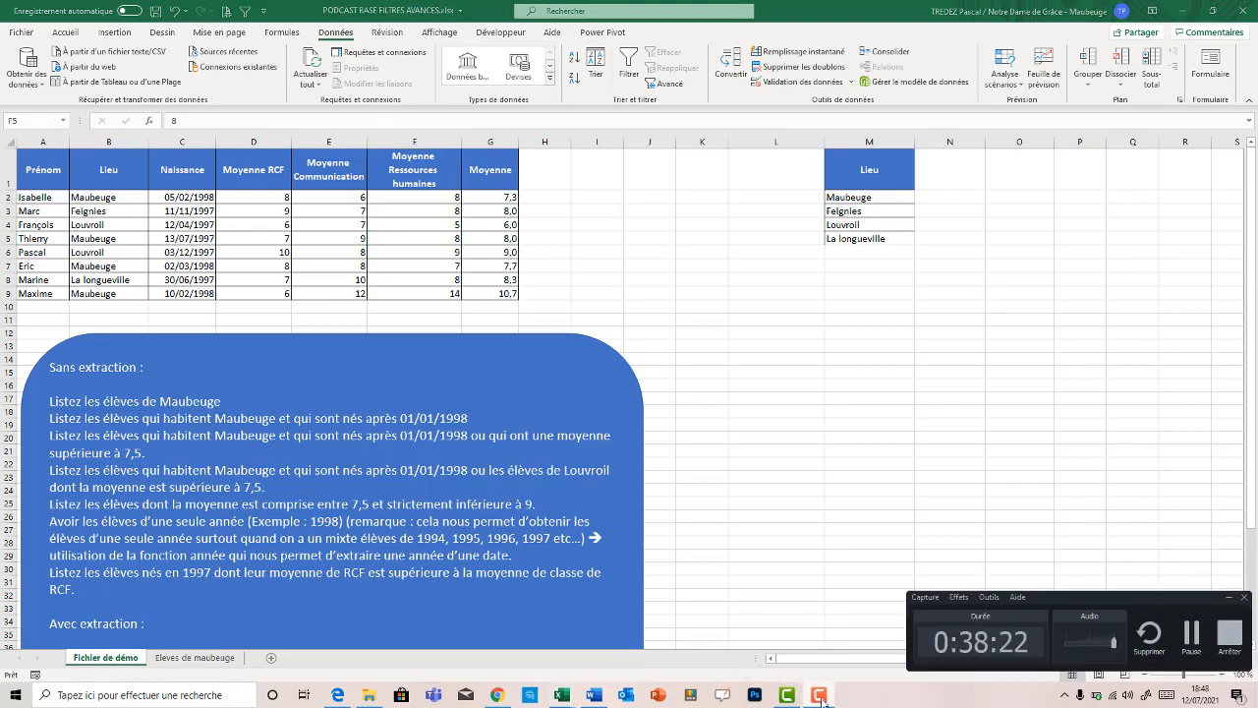